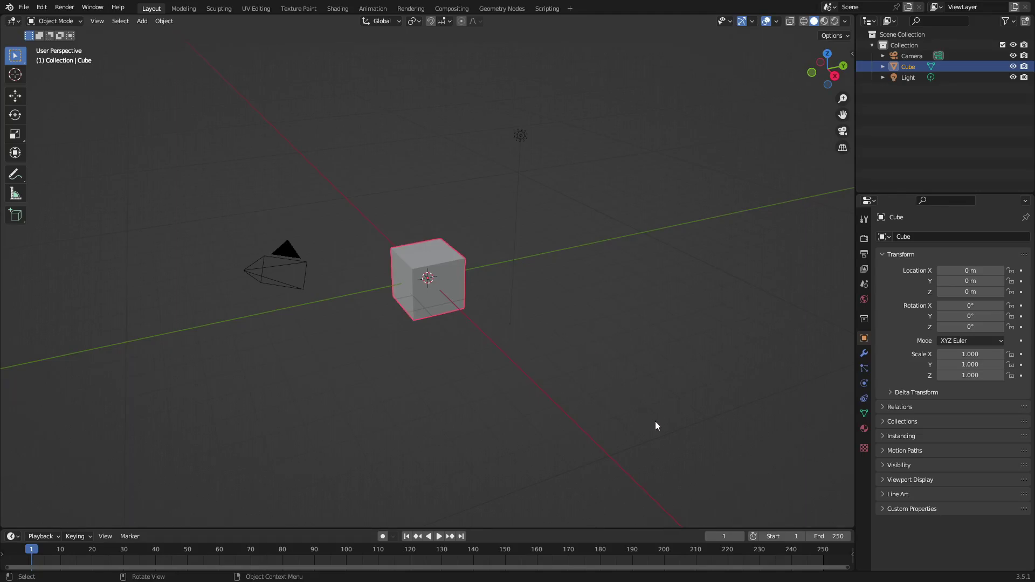
- Delete the default camera, cube and light, and add a text object at the world origin
{"action": "left_click_drag", "start_coordinate": [679, 429], "coordinate": [148, 111]}
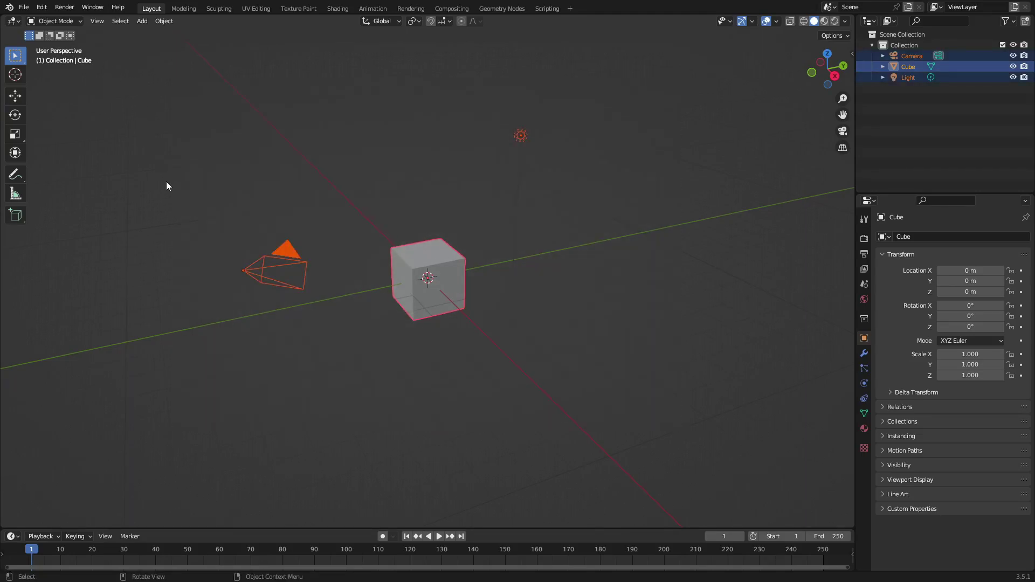
{"action": "key", "text": "Delete"}
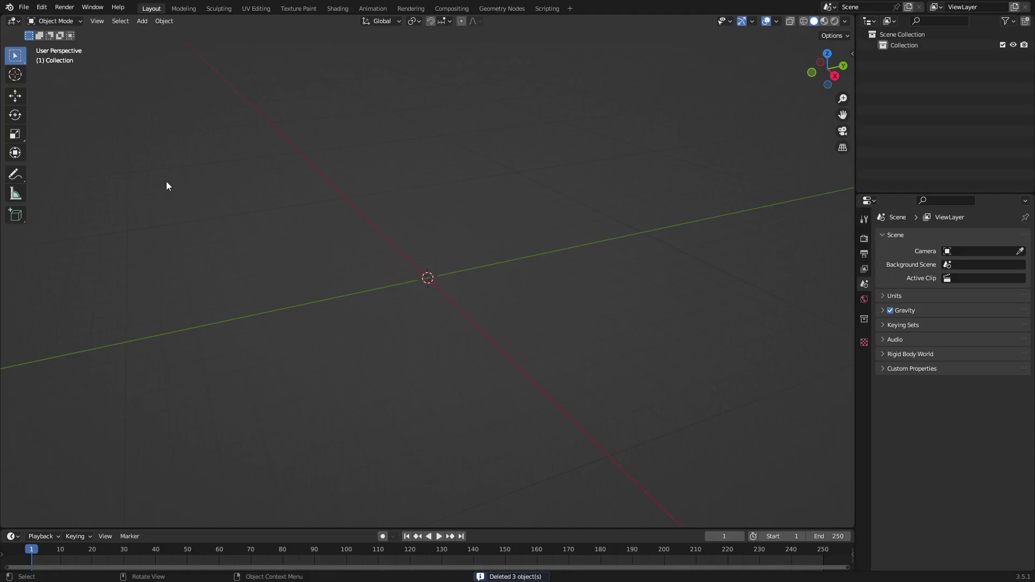
{"action": "key", "text": "shift+a"}
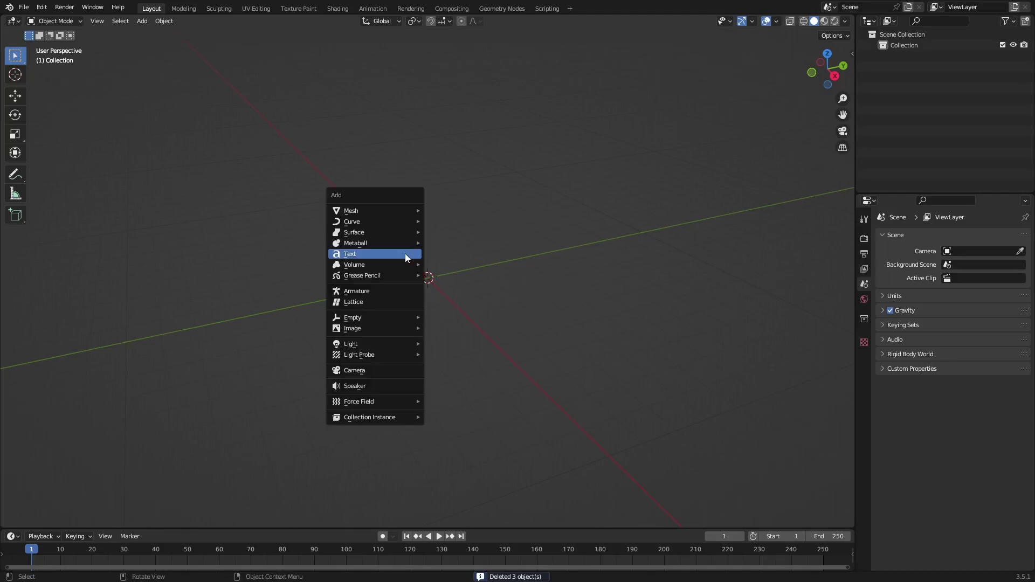
{"action": "left_click", "coordinate": [406, 254]}
{"action": "middle_click_drag", "start_coordinate": [405, 258], "coordinate": [538, 299]}
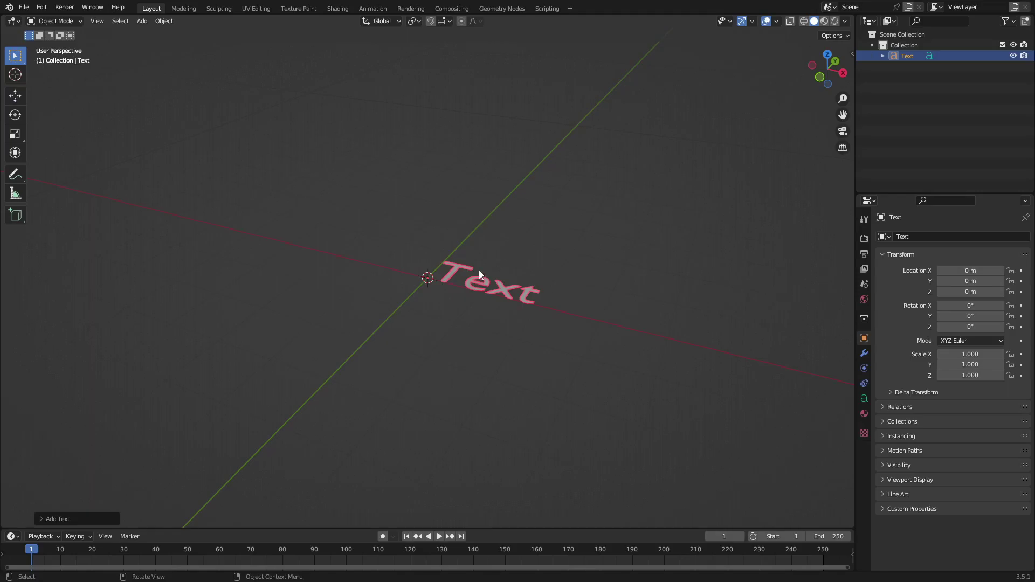
- Add a camera aligned to the front view and move it back along Y to about -9.85 m
{"action": "key", "text": "KP_1"}
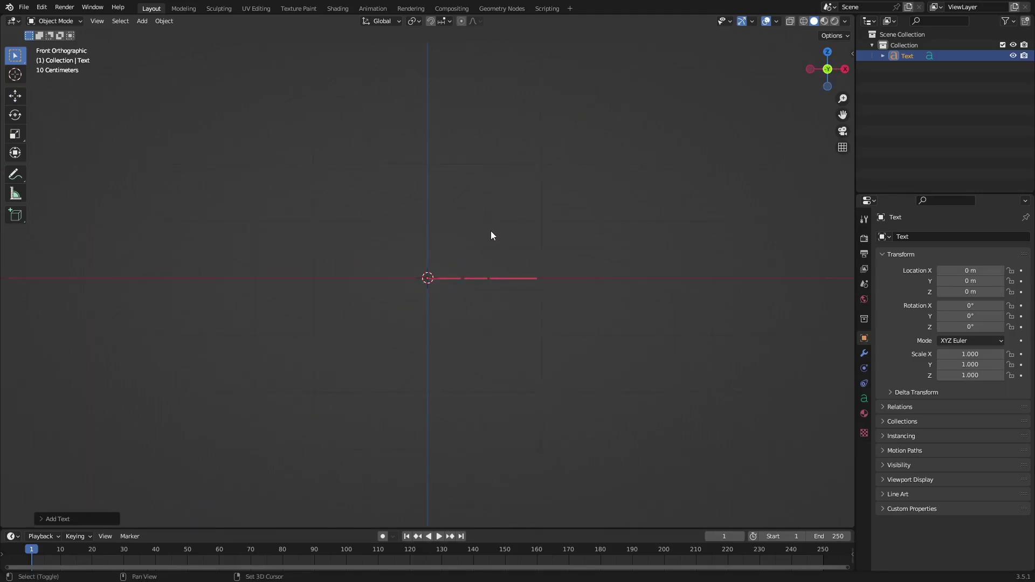
{"action": "key", "text": "shift+a"}
{"action": "left_click", "coordinate": [477, 355]}
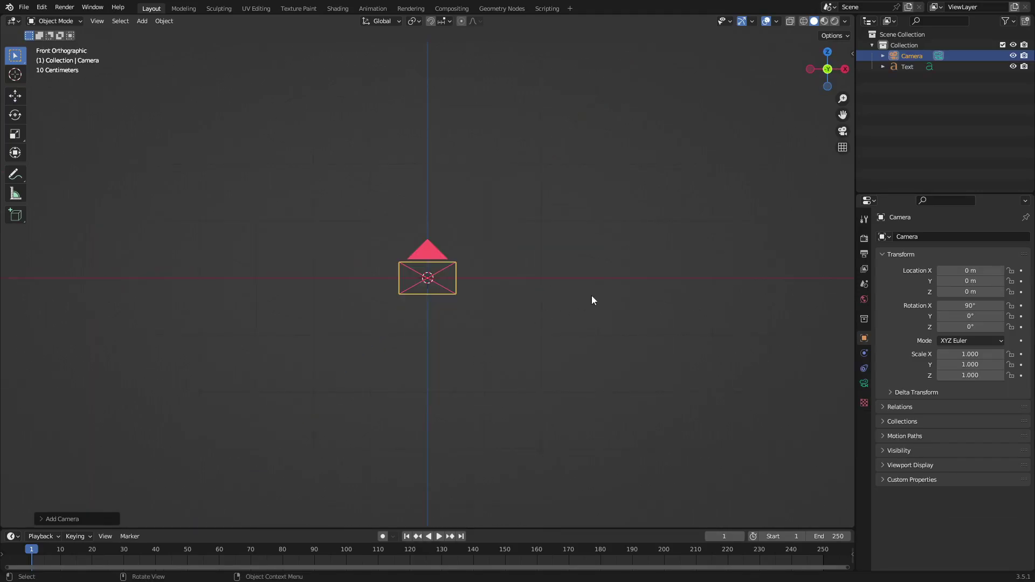
{"action": "middle_click_drag", "start_coordinate": [717, 192], "coordinate": [633, 242]}
{"action": "scroll", "coordinate": [632, 242], "scroll_direction": "down", "scroll_amount": 3}
{"action": "key", "text": "g"}
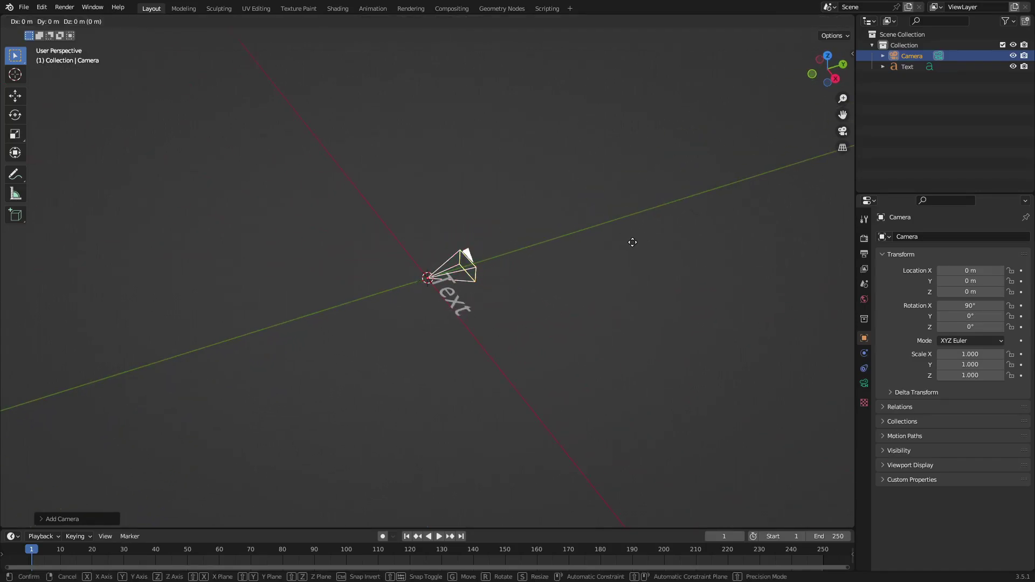
{"action": "key", "text": "y"}
{"action": "left_click", "coordinate": [266, 337]}
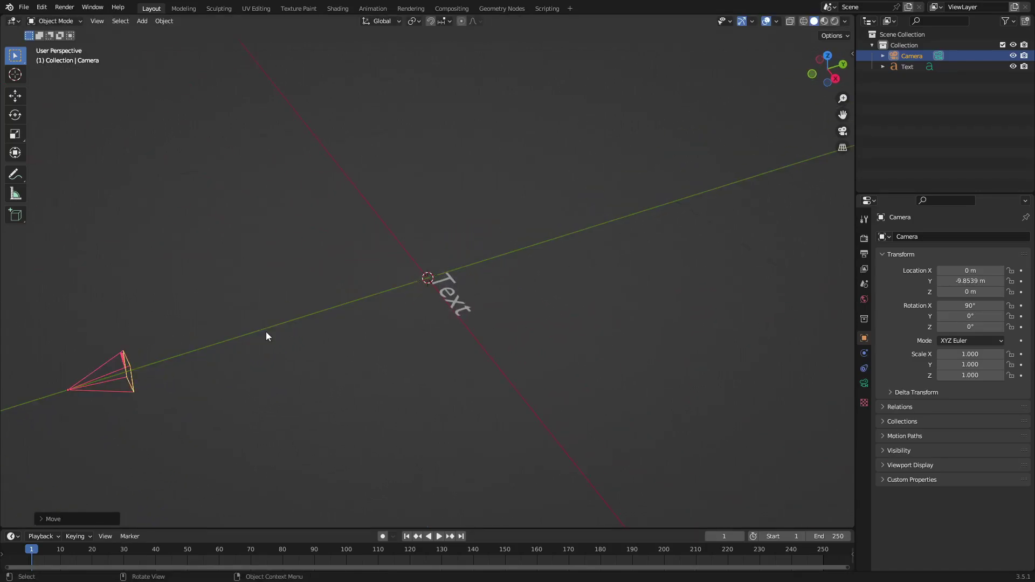
- Look through the camera and rotate the text object 90° about the X axis to face it
{"action": "key", "text": "KP_0"}
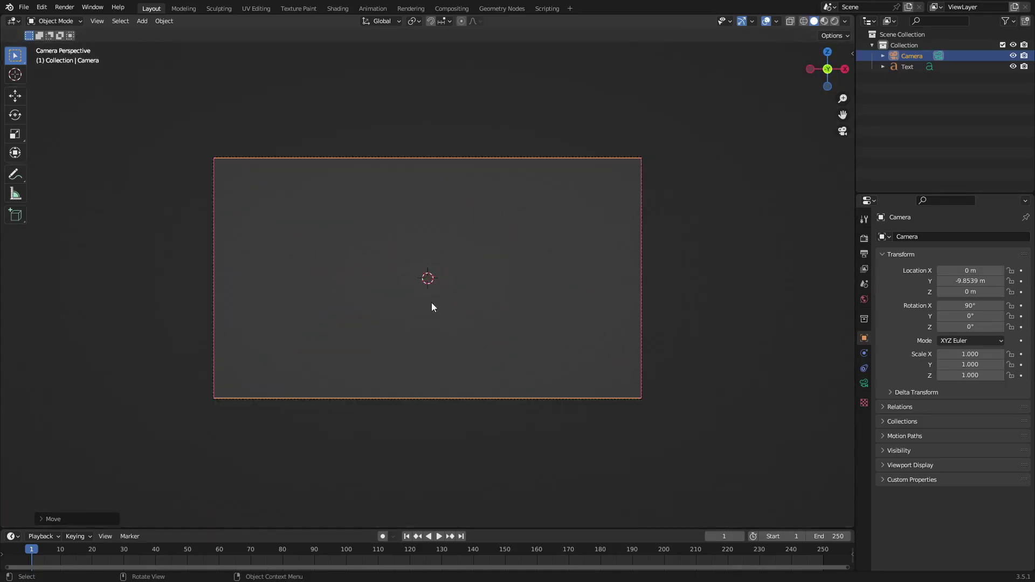
{"action": "left_click", "coordinate": [476, 281]}
{"action": "key", "text": "r"}
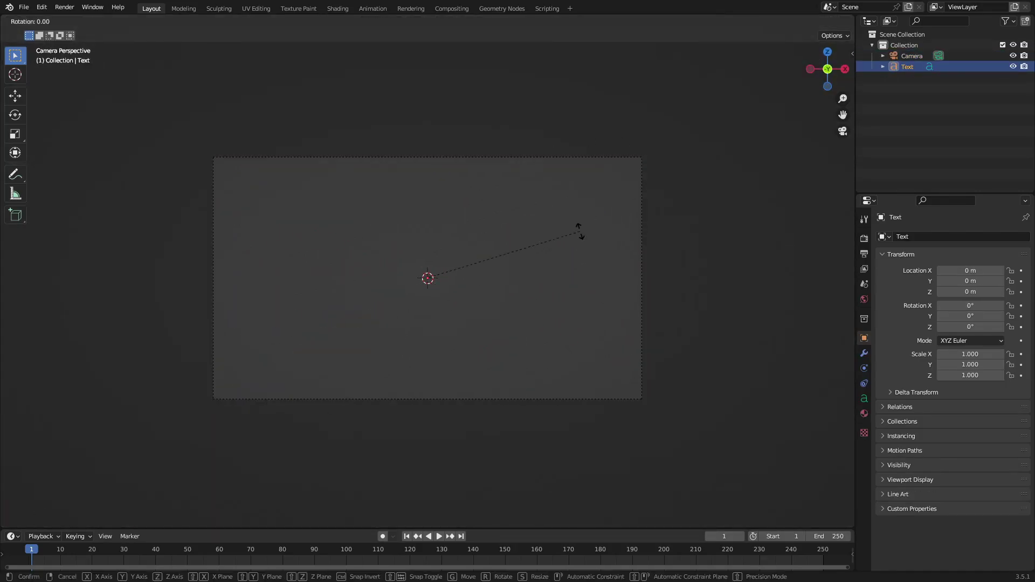
{"action": "type", "text": "x"}
{"action": "type", "text": "90"}
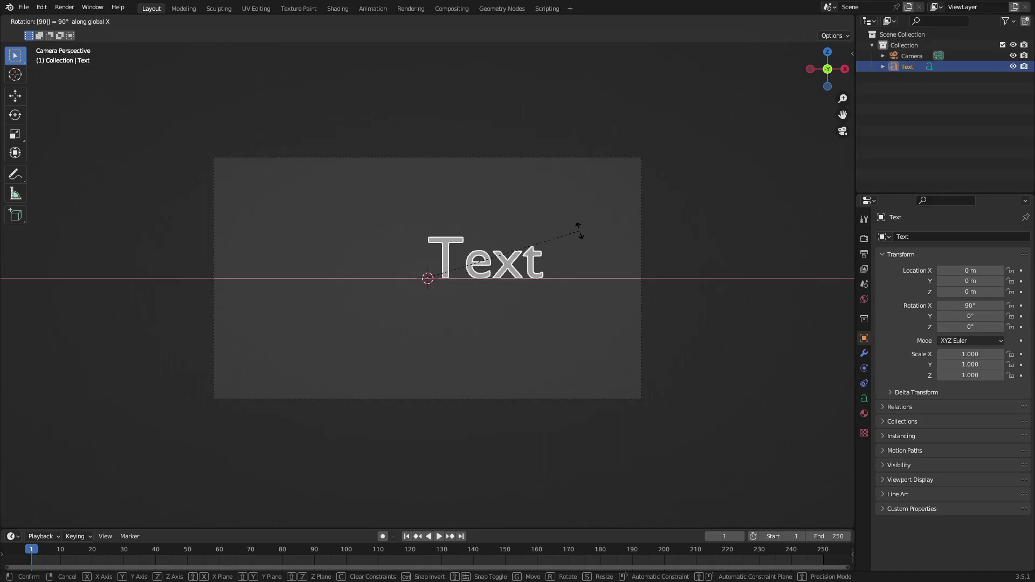
{"action": "key", "text": "Return"}
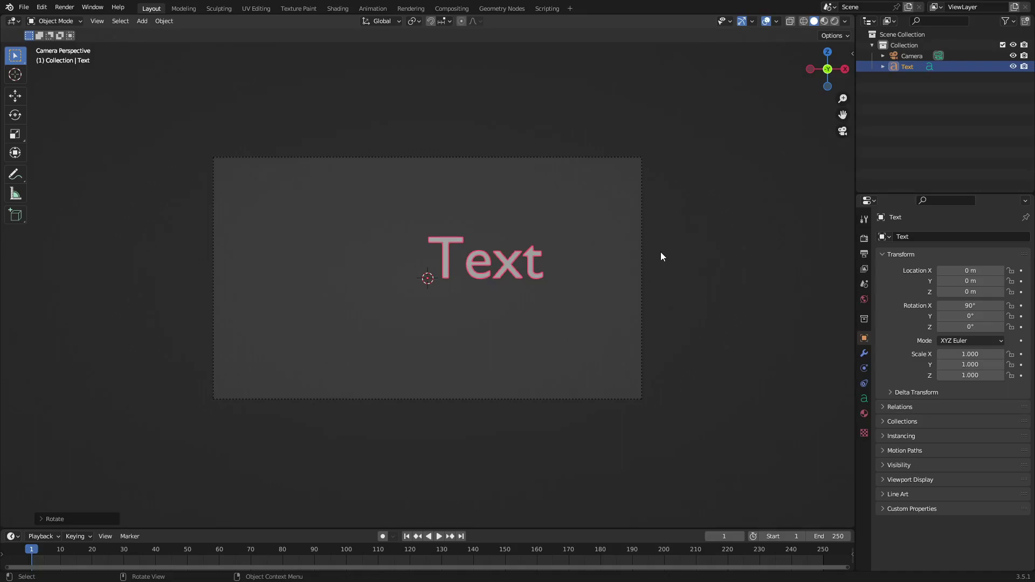
- Replace the text object's content with the single letter "T"
{"action": "key", "text": "Tab"}
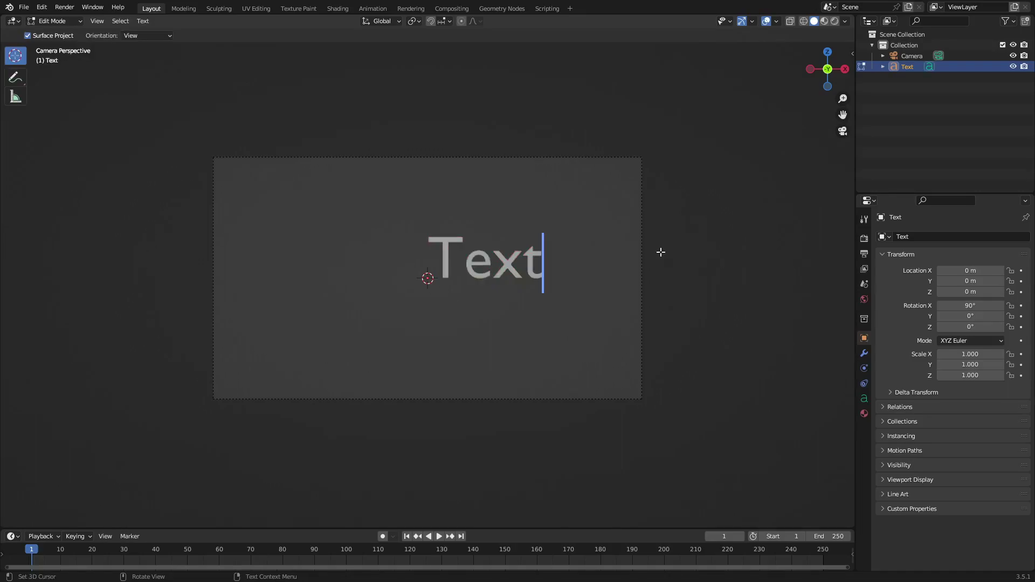
{"action": "key", "text": "BackSpace"}
{"action": "key", "text": "BackSpace"}
{"action": "key", "text": "BackSpace"}
{"action": "key", "text": "BackSpace"}
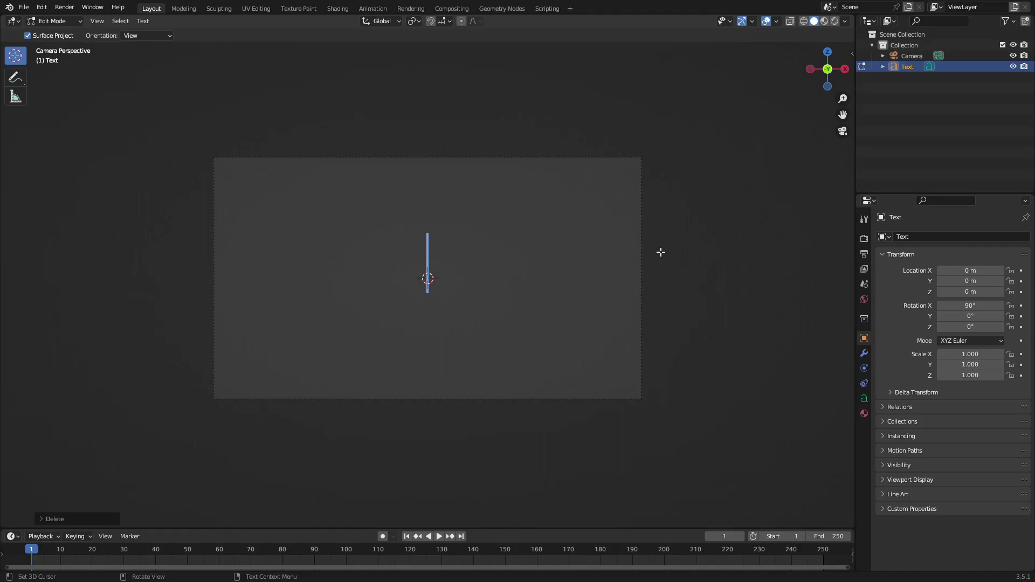
{"action": "type", "text": "T"}
{"action": "key", "text": "Tab"}
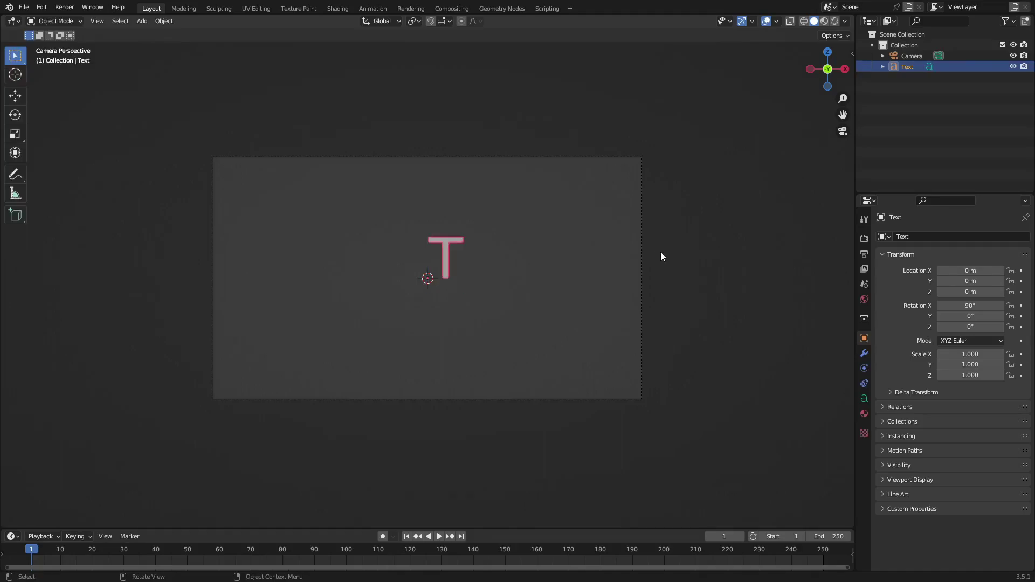
- Load Comicy Regular from the ttf folder as the text object's regular font
{"action": "left_click", "coordinate": [864, 414]}
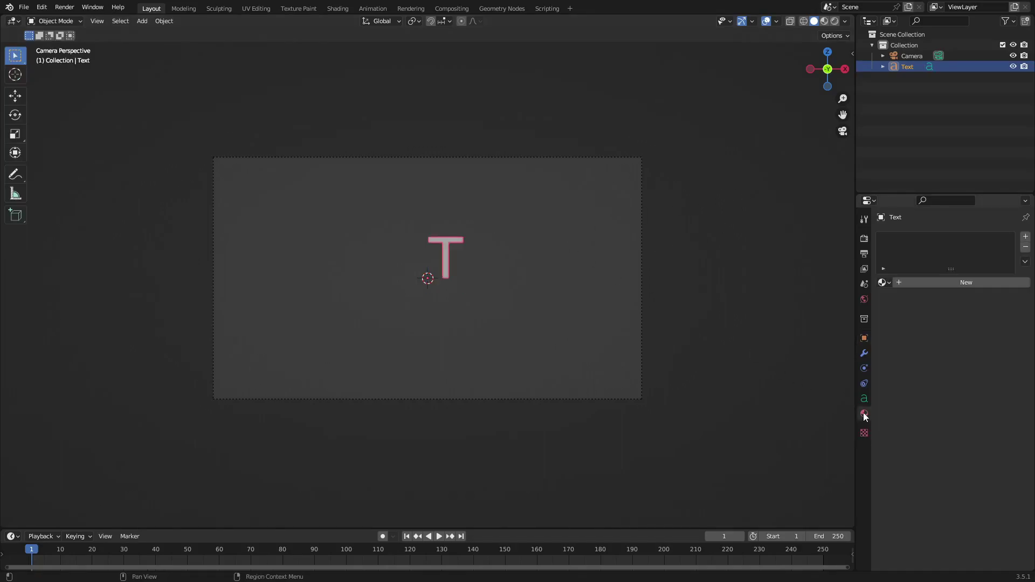
{"action": "scroll", "coordinate": [451, 319], "scroll_direction": "up", "scroll_amount": 2}
{"action": "middle_click_drag", "start_coordinate": [483, 287], "coordinate": [566, 292], "text": "shift"}
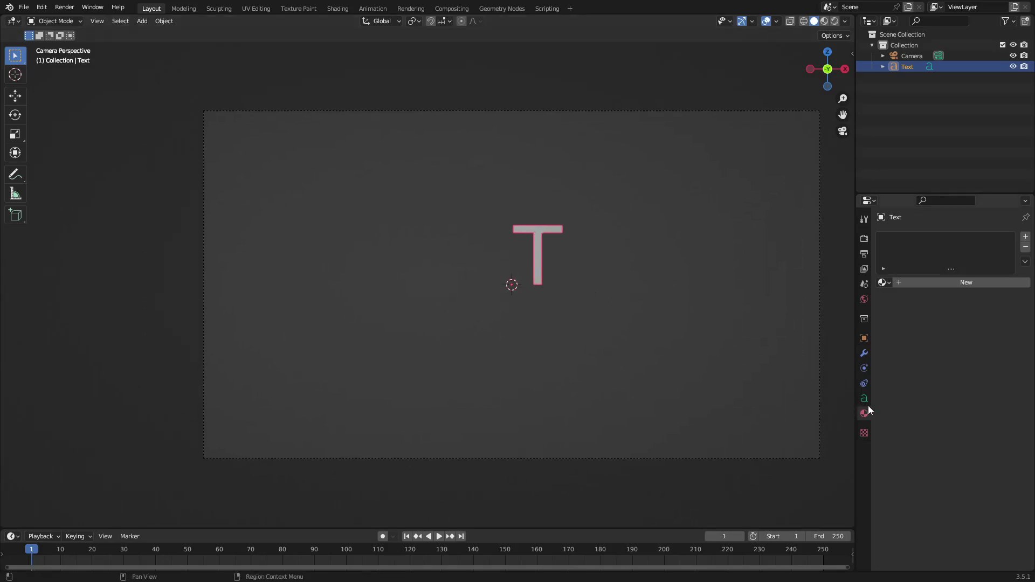
{"action": "left_click", "coordinate": [864, 401]}
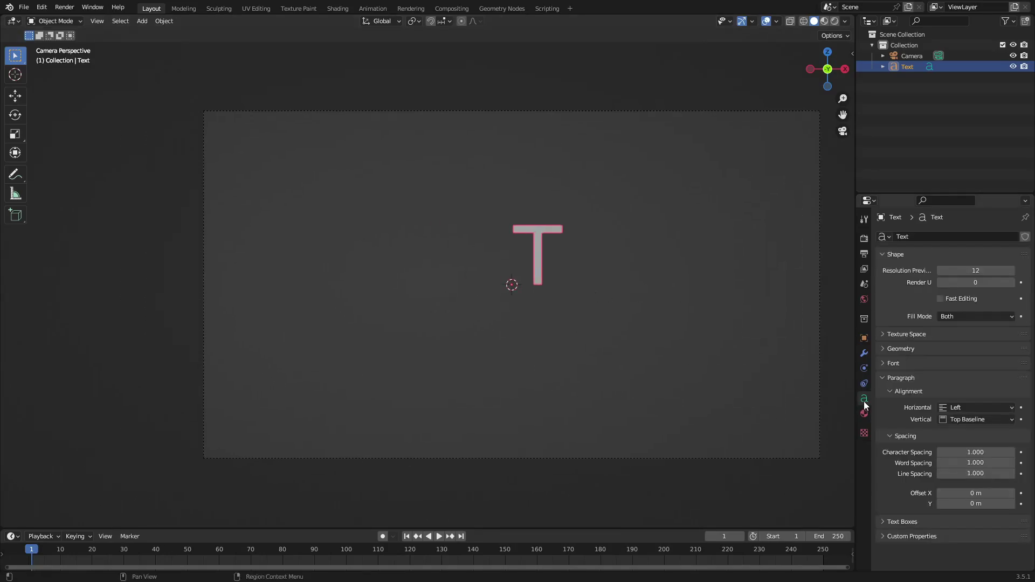
{"action": "left_click", "coordinate": [898, 365]}
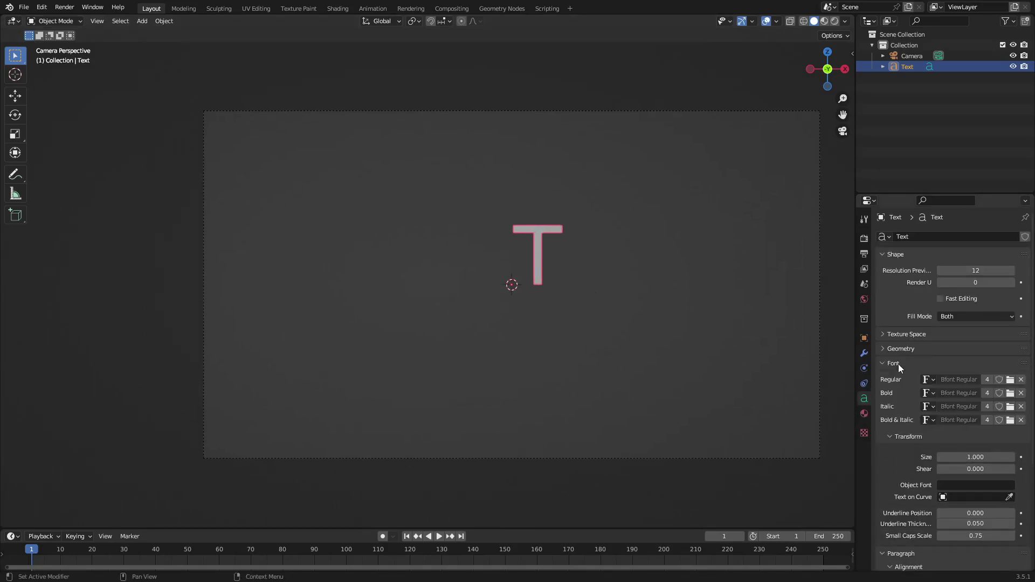
{"action": "left_click", "coordinate": [1011, 380]}
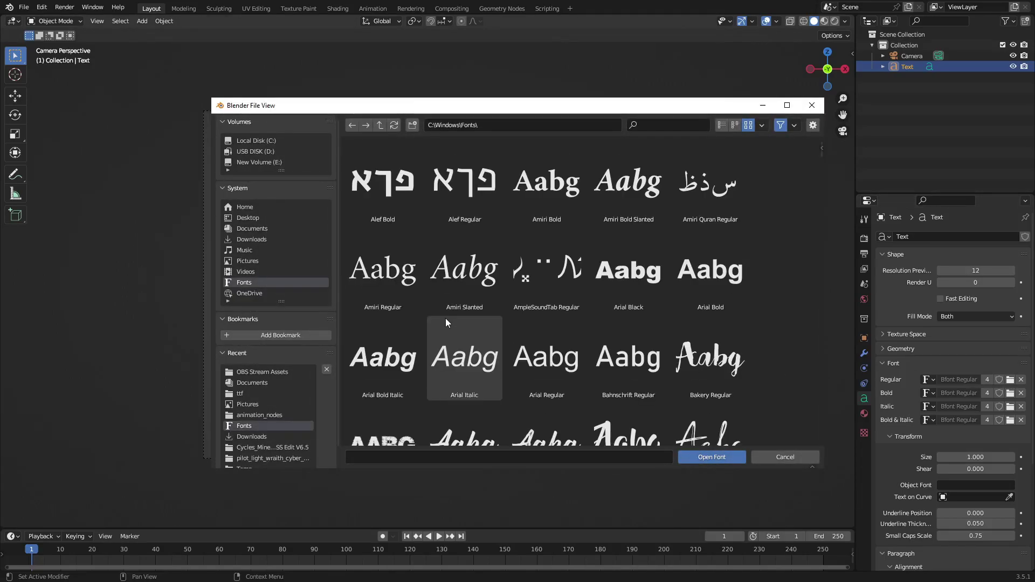
{"action": "scroll", "coordinate": [300, 302], "scroll_direction": "down", "scroll_amount": 2}
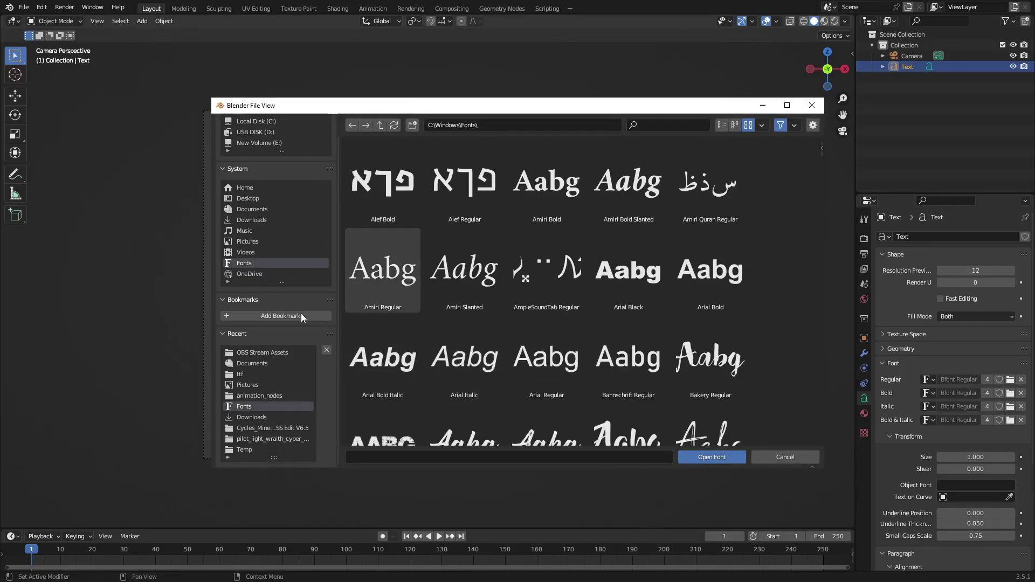
{"action": "left_click", "coordinate": [286, 375]}
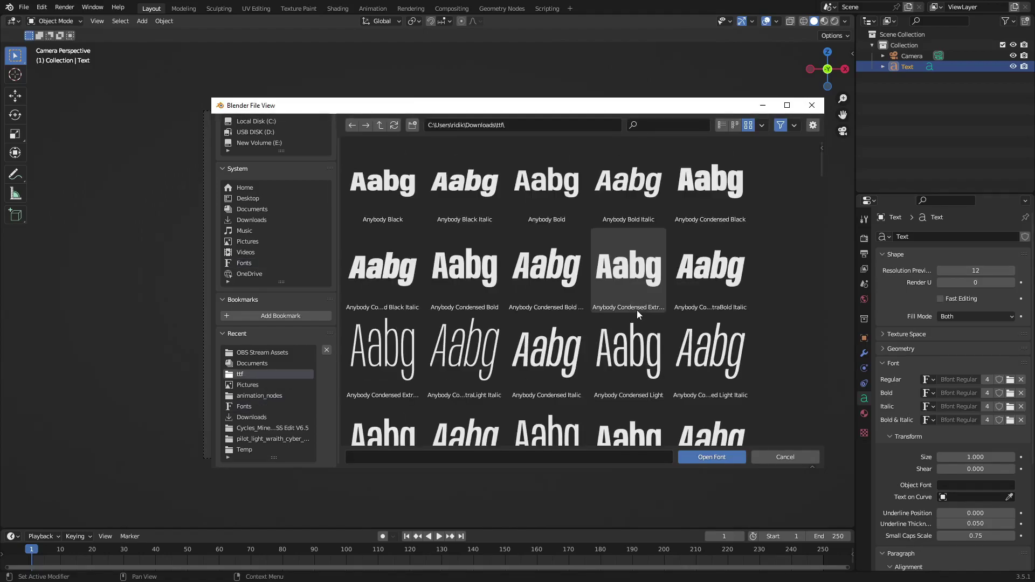
{"action": "scroll", "coordinate": [636, 311], "scroll_direction": "down", "scroll_amount": 5}
{"action": "scroll", "coordinate": [617, 339], "scroll_direction": "down", "scroll_amount": 10}
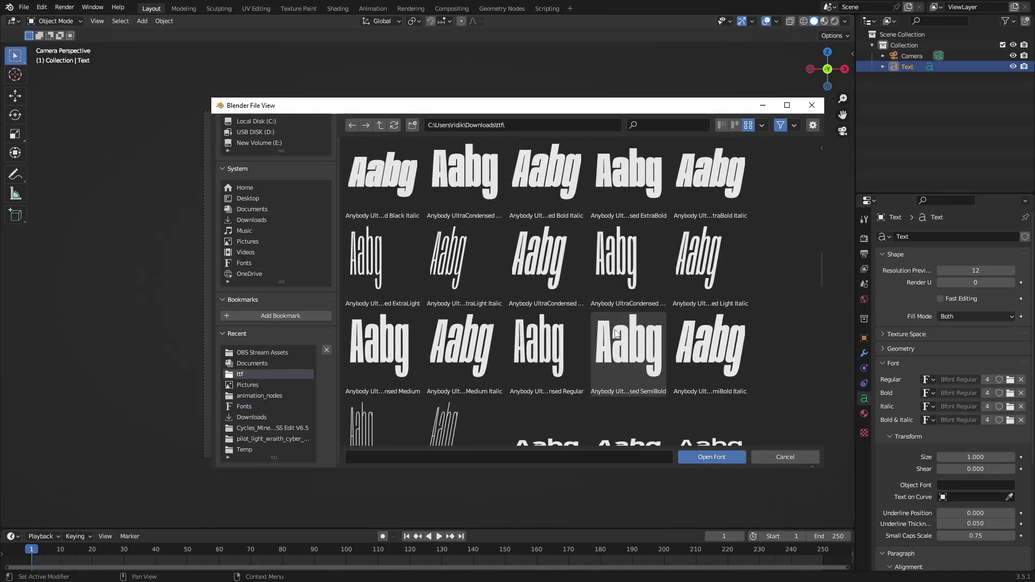
{"action": "scroll", "coordinate": [618, 330], "scroll_direction": "down", "scroll_amount": 3}
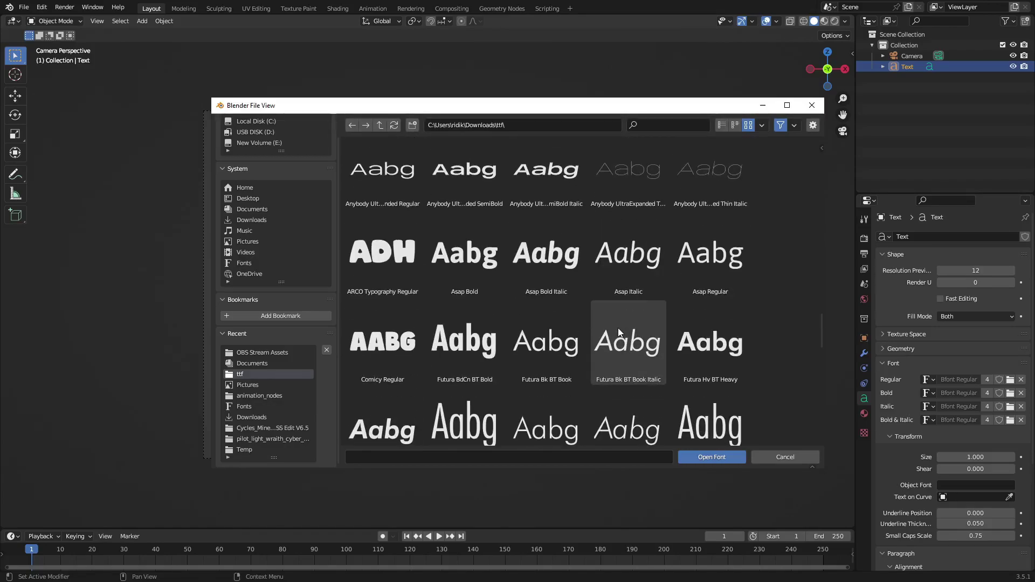
{"action": "double_click", "coordinate": [379, 341]}
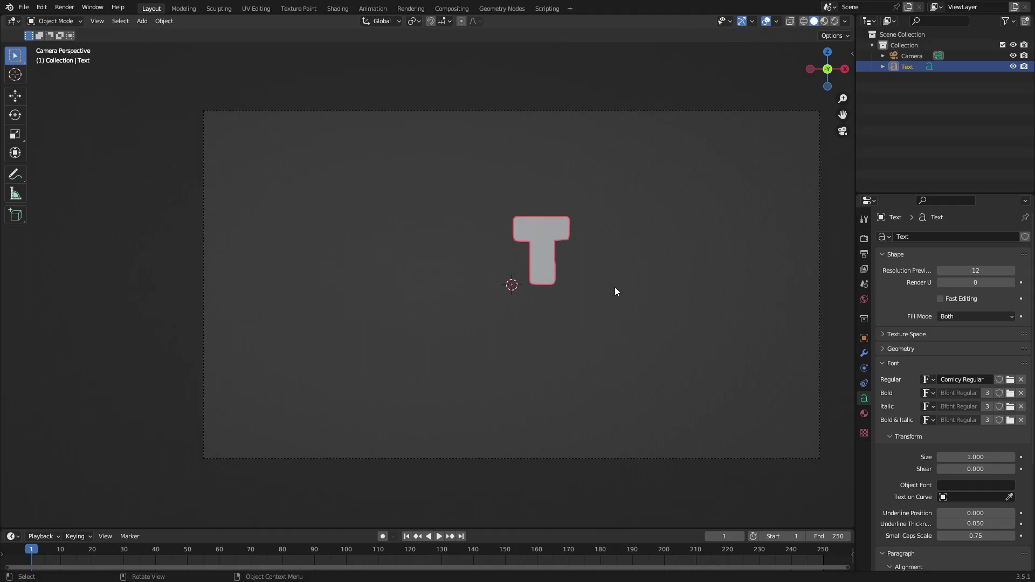
- Set the text's paragraph alignment to Center horizontally and Middle vertically
{"action": "scroll", "coordinate": [896, 341], "scroll_direction": "down", "scroll_amount": 6}
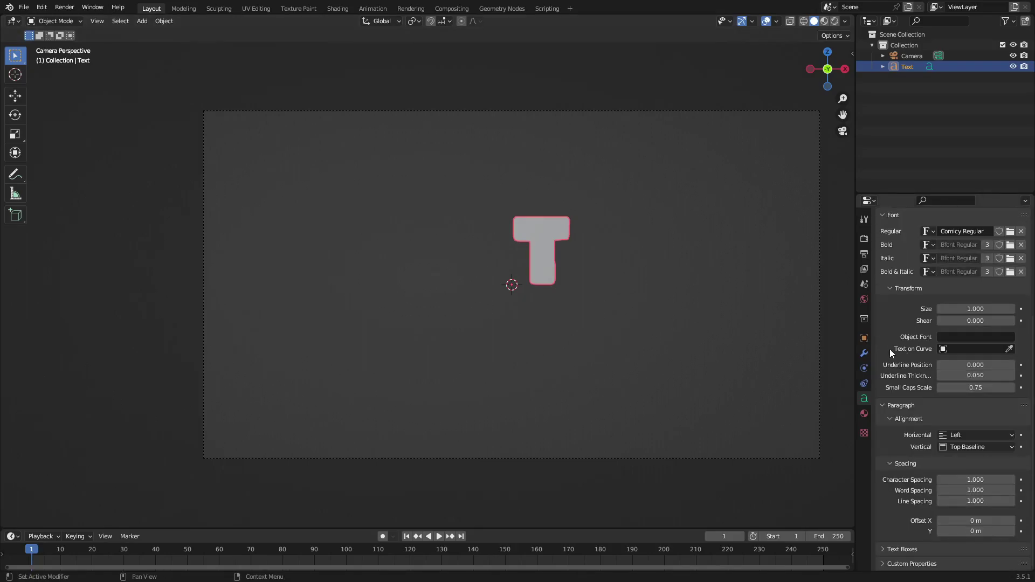
{"action": "left_click", "coordinate": [985, 433]}
{"action": "left_click", "coordinate": [986, 459]}
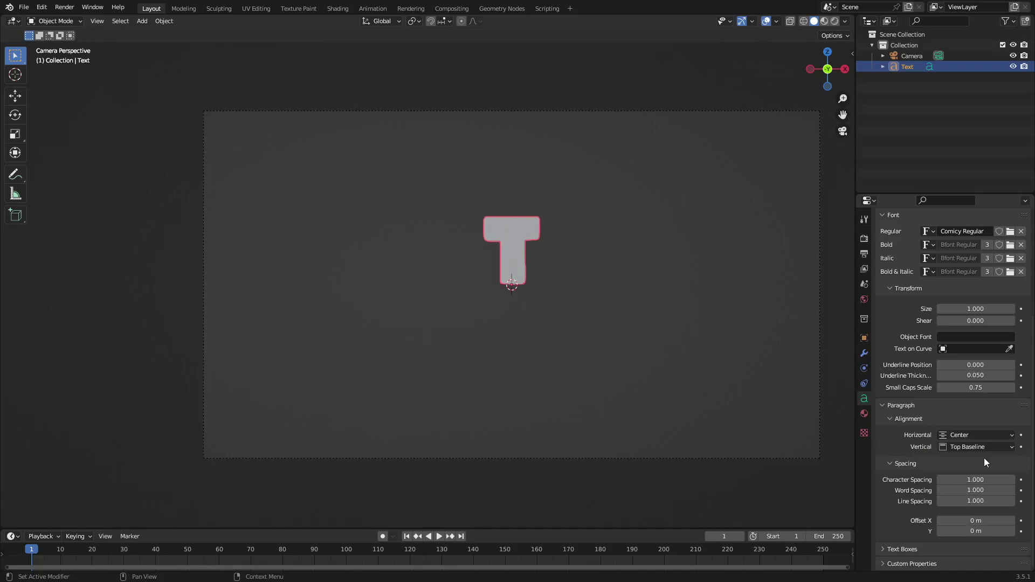
{"action": "left_click", "coordinate": [981, 448]}
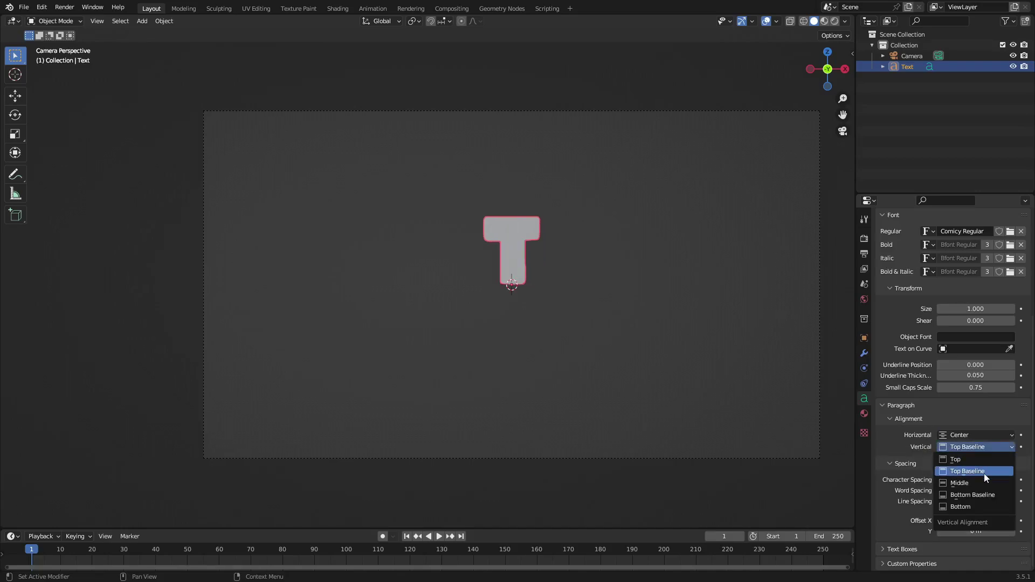
{"action": "left_click", "coordinate": [971, 484]}
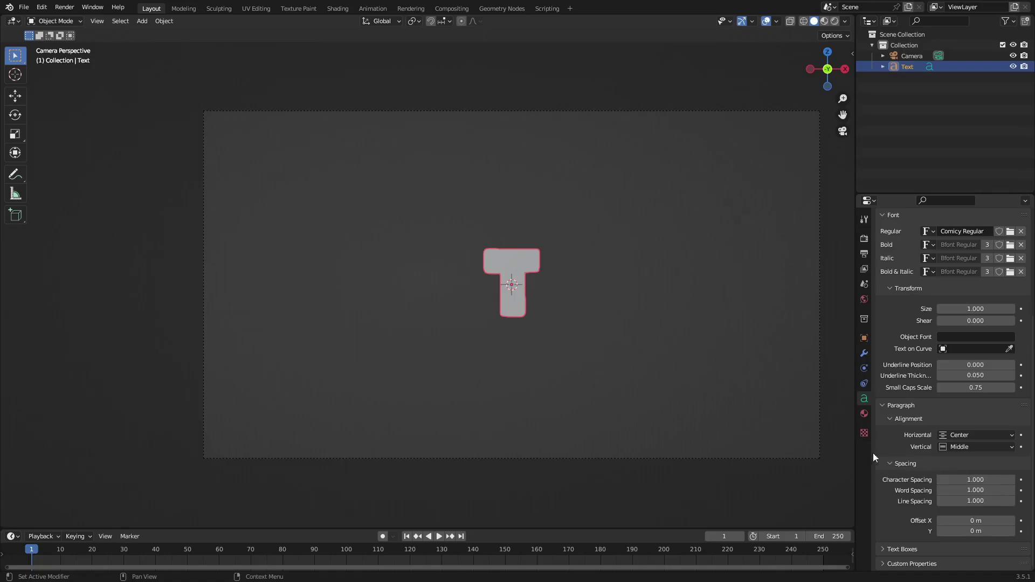
- Give the letter T thickness by setting its geometry extrude to 0.17 m
{"action": "middle_click_drag", "start_coordinate": [698, 332], "coordinate": [534, 303]}
{"action": "scroll", "coordinate": [570, 302], "scroll_direction": "up", "scroll_amount": 4}
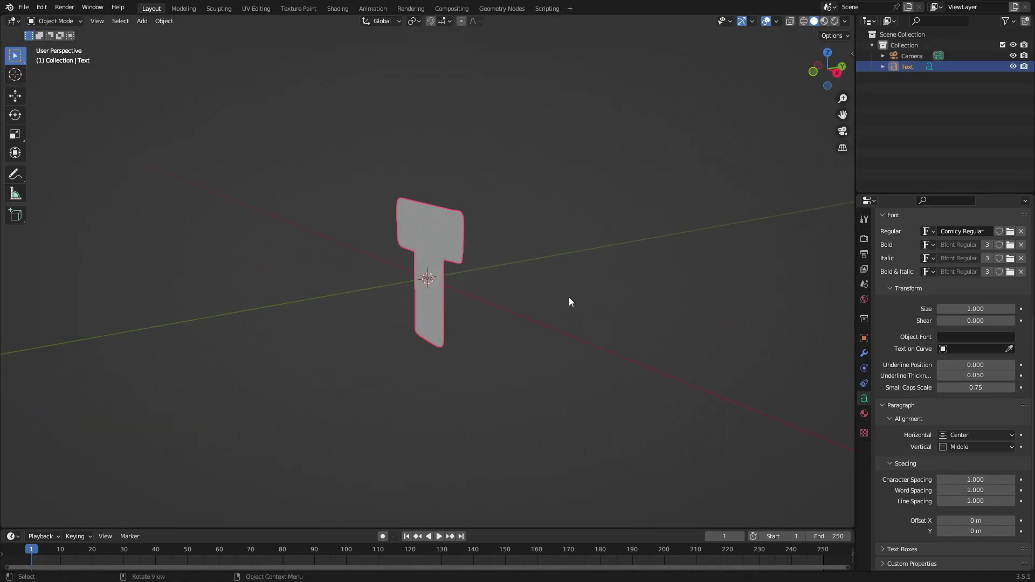
{"action": "scroll", "coordinate": [915, 341], "scroll_direction": "up", "scroll_amount": 6}
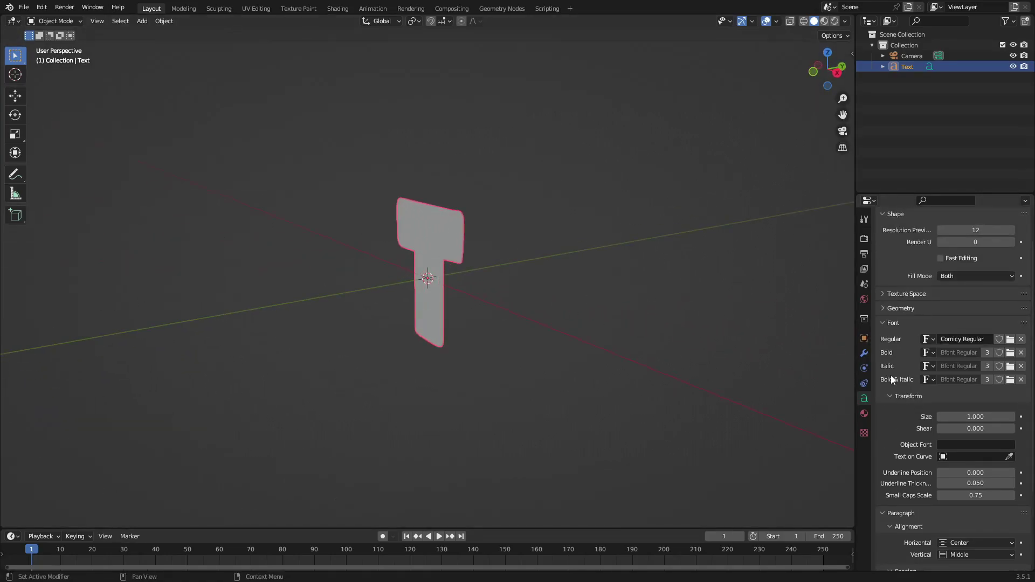
{"action": "left_click", "coordinate": [905, 349]}
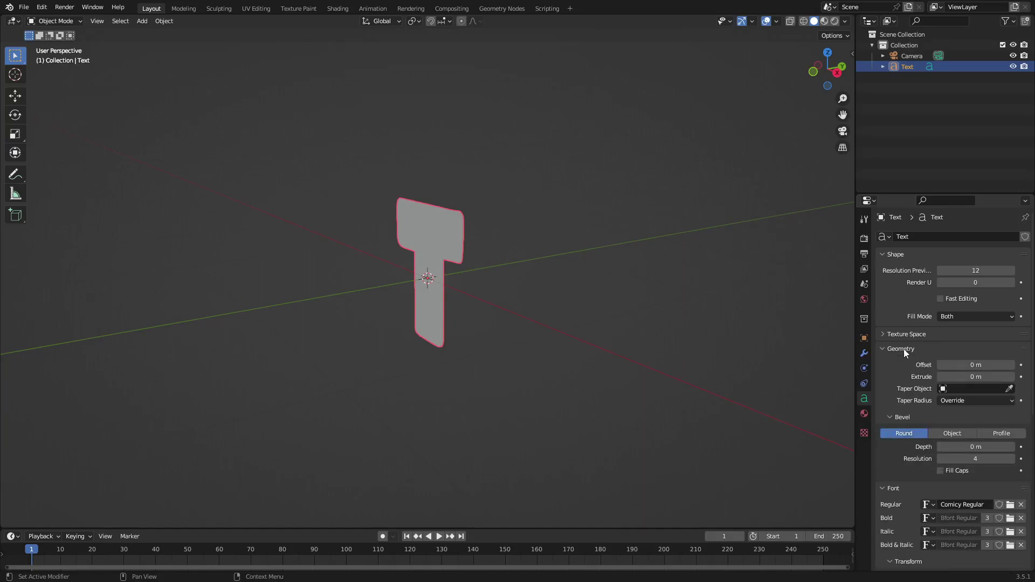
{"action": "left_click_drag", "start_coordinate": [944, 377], "coordinate": [966, 377]}
{"action": "middle_click_drag", "start_coordinate": [701, 302], "coordinate": [627, 308]}
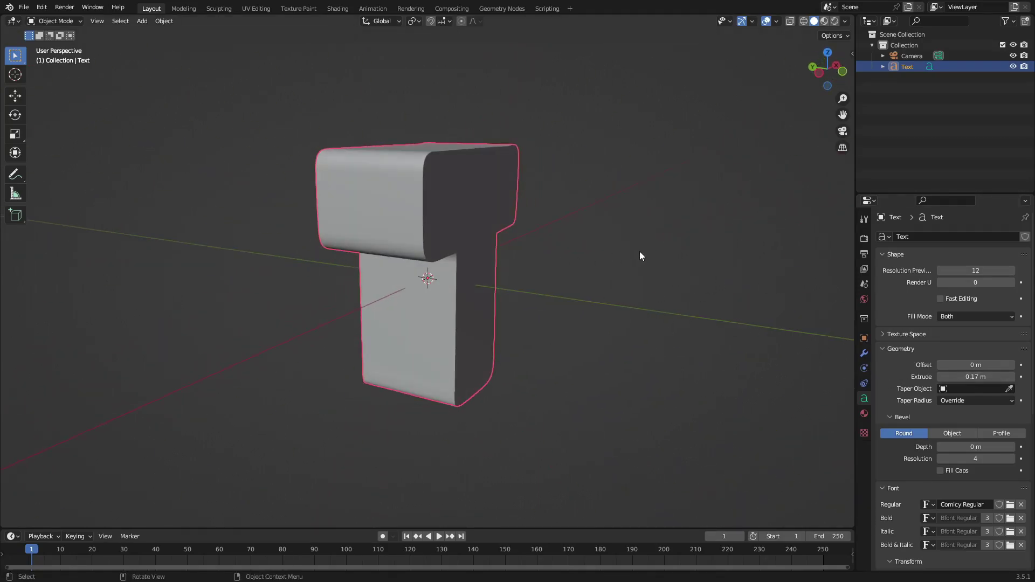
{"action": "scroll", "coordinate": [939, 310], "scroll_direction": "down", "scroll_amount": 5}
{"action": "scroll", "coordinate": [655, 328], "scroll_direction": "down", "scroll_amount": 7}
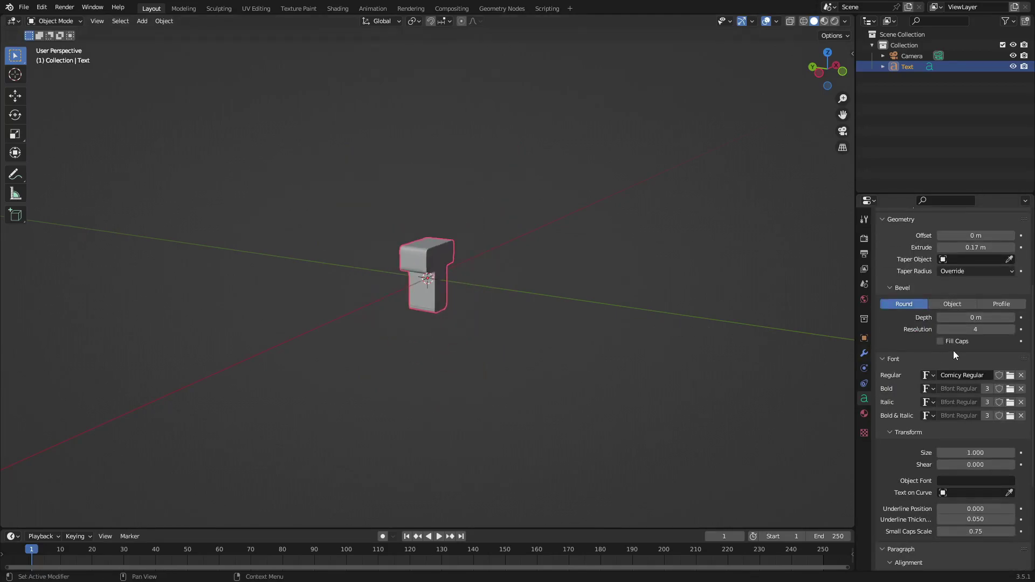
{"action": "scroll", "coordinate": [954, 350], "scroll_direction": "down", "scroll_amount": 5}
{"action": "middle_click_drag", "start_coordinate": [739, 329], "coordinate": [595, 323]}
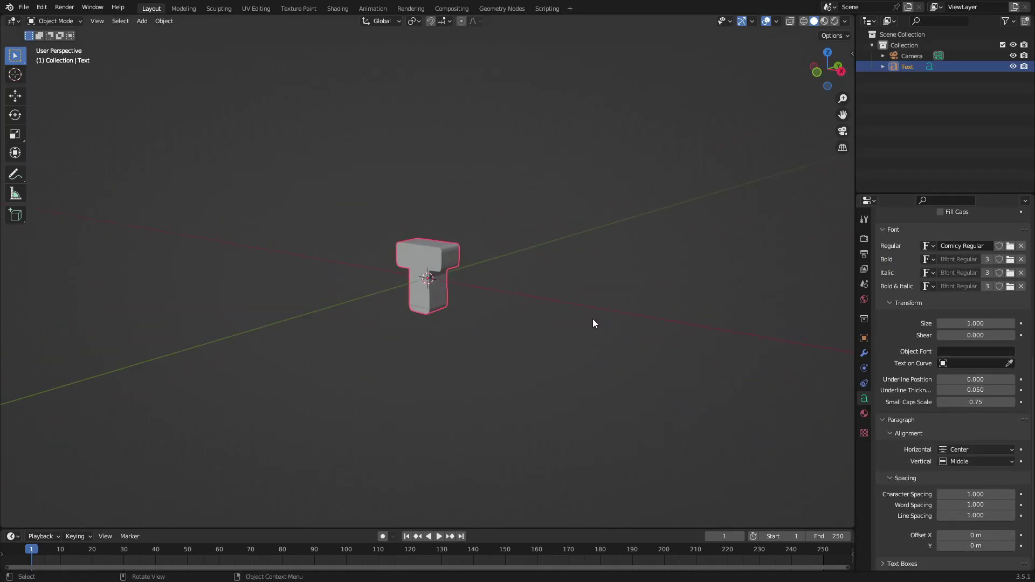
- Move the letter T about 2 m along negative X toward the left side of the camera frame
{"action": "key", "text": "KP_0"}
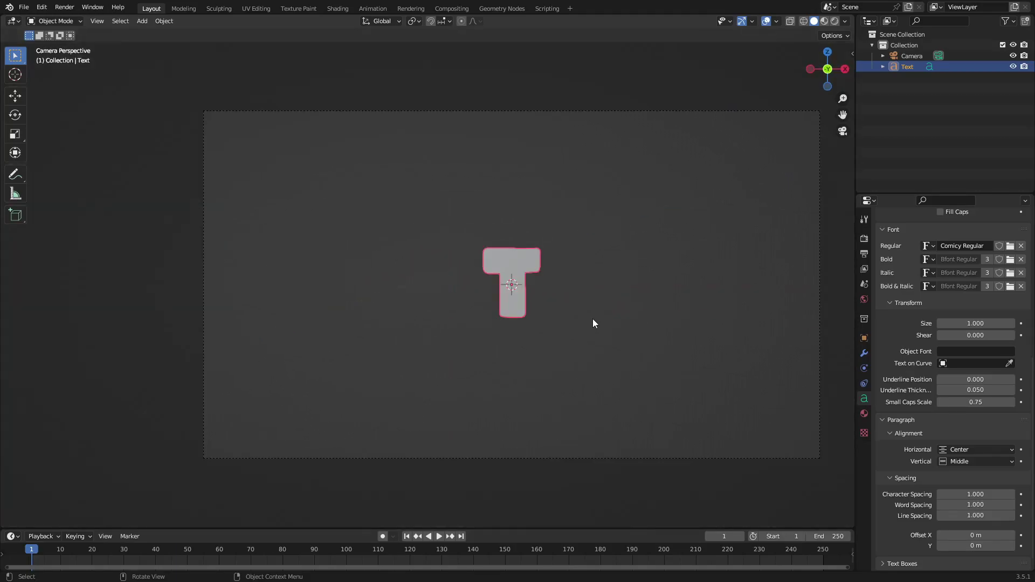
{"action": "key", "text": "g"}
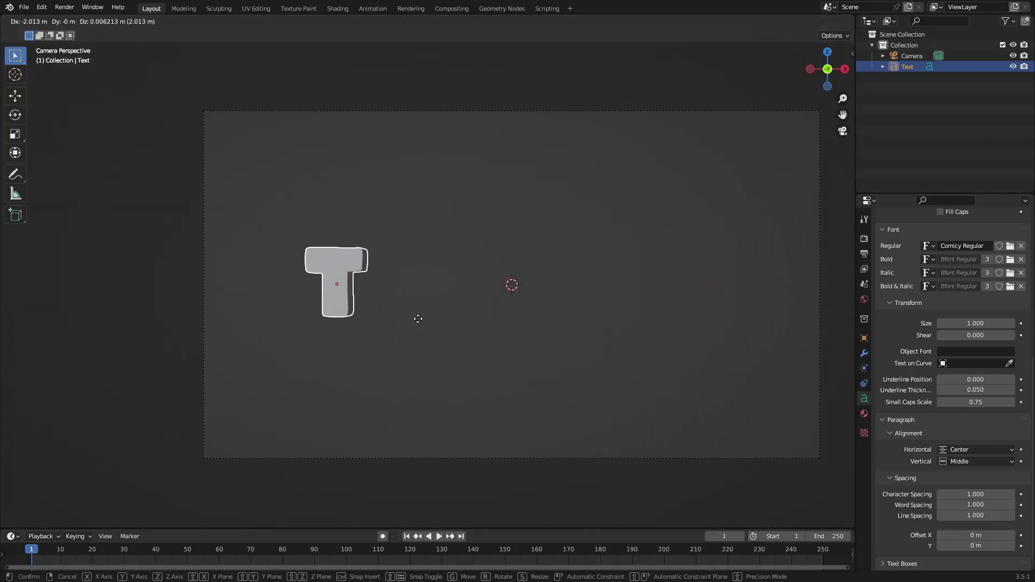
{"action": "left_click", "coordinate": [409, 322]}
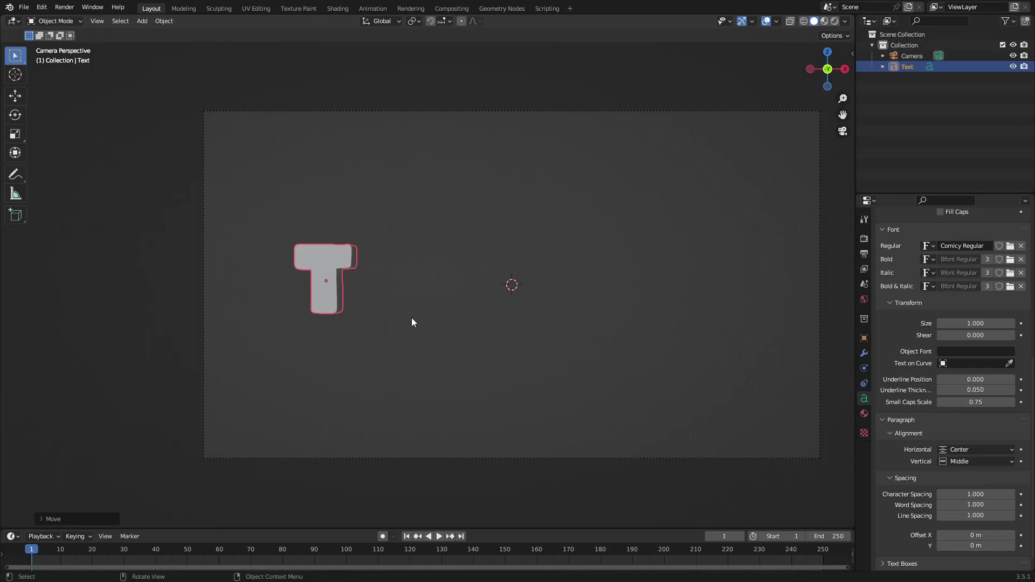
- Duplicate the letter T, place the copy just to its right, and change its text to "U"
{"action": "key", "text": "shift+d"}
{"action": "left_click", "coordinate": [471, 319]}
{"action": "key", "text": "Tab"}
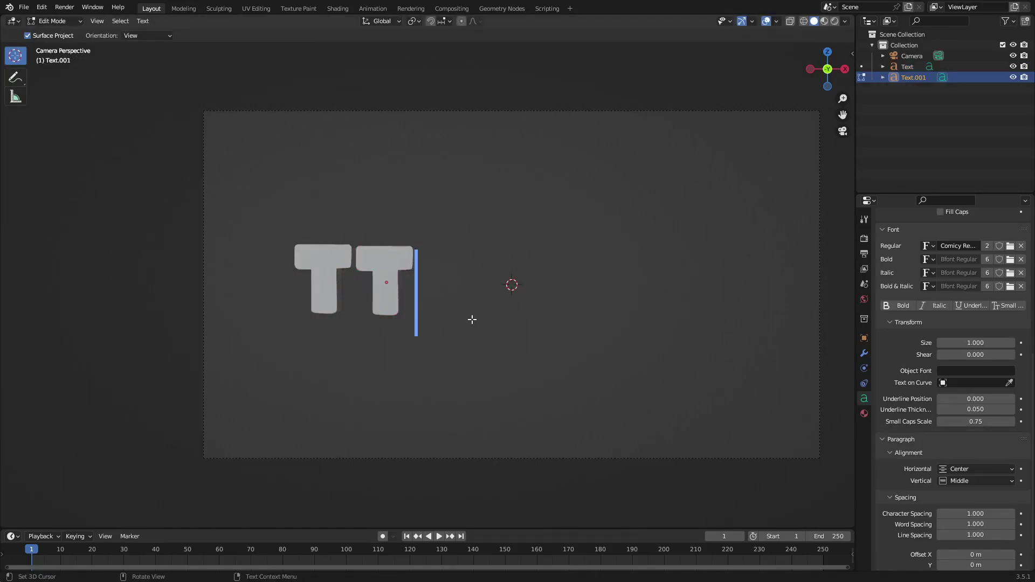
{"action": "key", "text": "BackSpace"}
{"action": "type", "text": "U"}
{"action": "key", "text": "Tab"}
- Duplicate the U, place the copy just to its right, and change its text to "T"
{"action": "key", "text": "shift+d"}
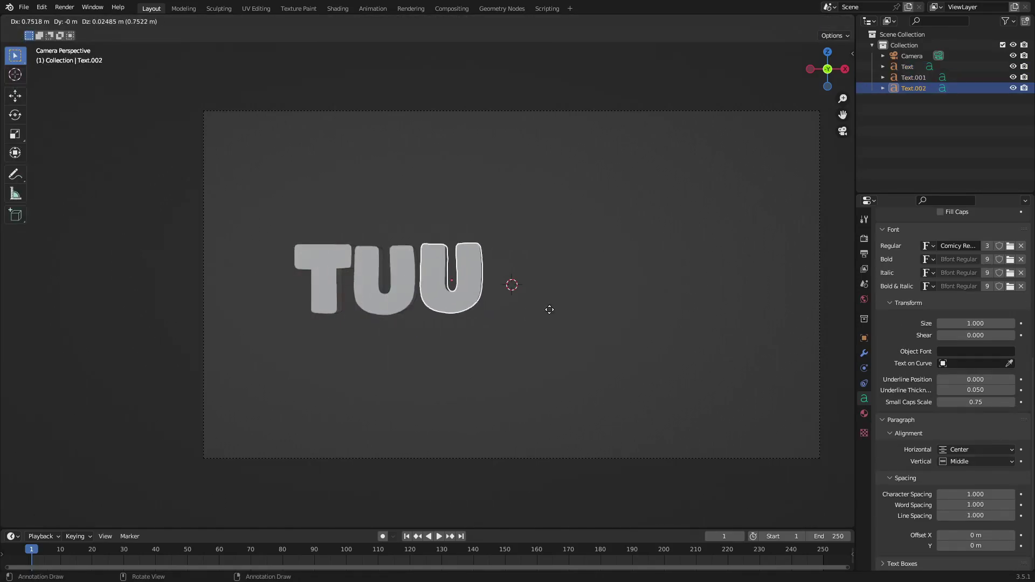
{"action": "left_click", "coordinate": [549, 309]}
{"action": "key", "text": "Tab"}
{"action": "key", "text": "BackSpace"}
{"action": "type", "text": "y"}
{"action": "key", "text": "Tab"}
{"action": "key", "text": "Tab"}
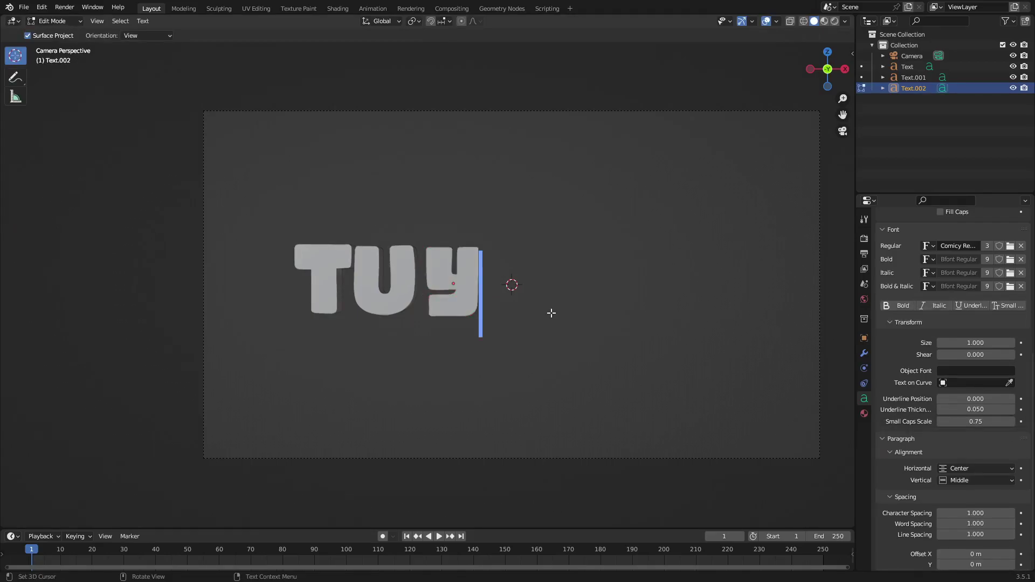
{"action": "key", "text": "BackSpace"}
{"action": "type", "text": "T"}
{"action": "key", "text": "Tab"}
- Duplicate the second T, place the copy just to its right, and change its text to "O"
{"action": "key", "text": "shift+d"}
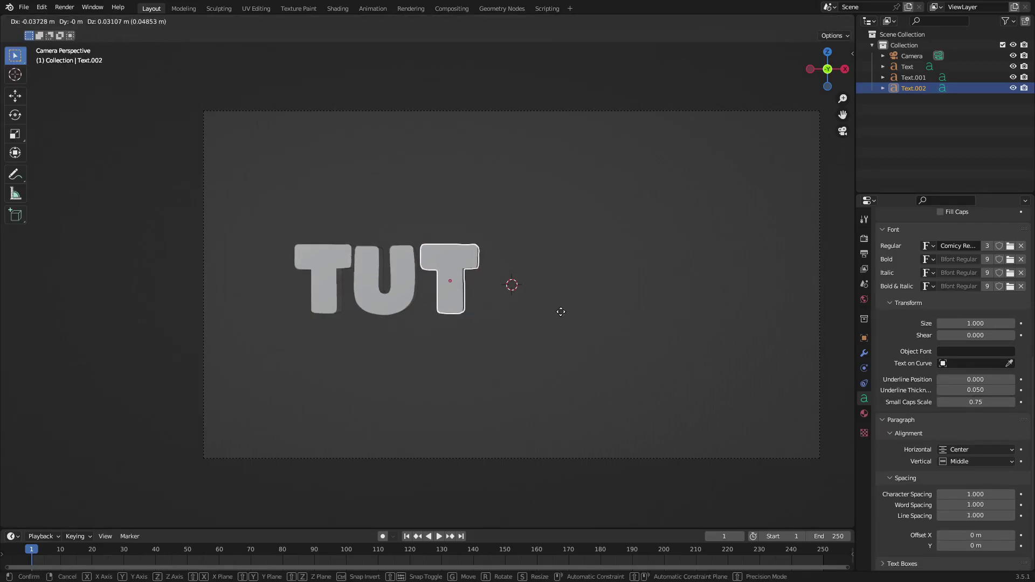
{"action": "left_click", "coordinate": [621, 312]}
{"action": "key", "text": "Tab"}
{"action": "key", "text": "BackSpace"}
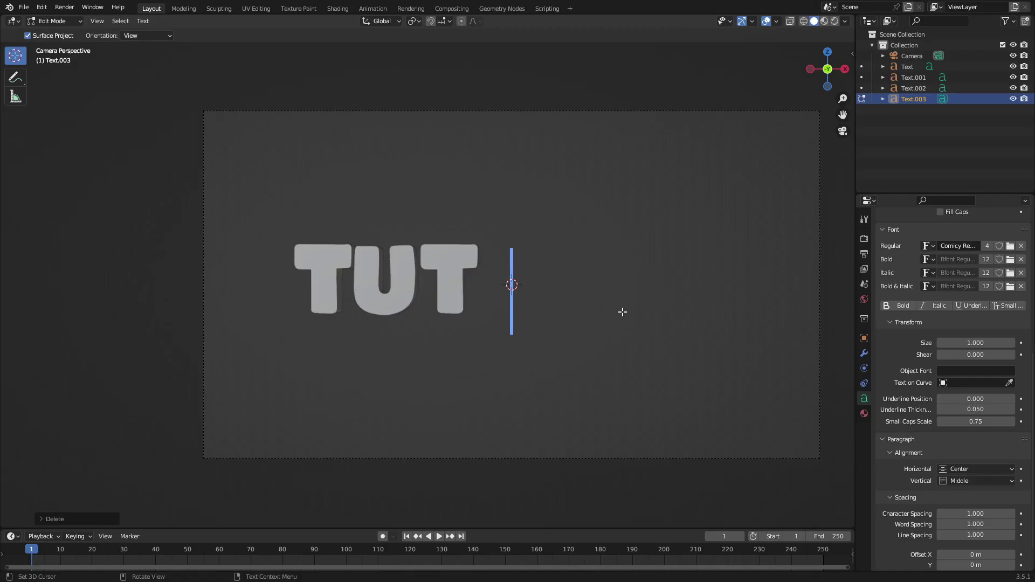
{"action": "type", "text": "O"}
{"action": "key", "text": "Tab"}
- Duplicate the O, place the copy just to its right, and change its text to "R"
{"action": "key", "text": "shift+d"}
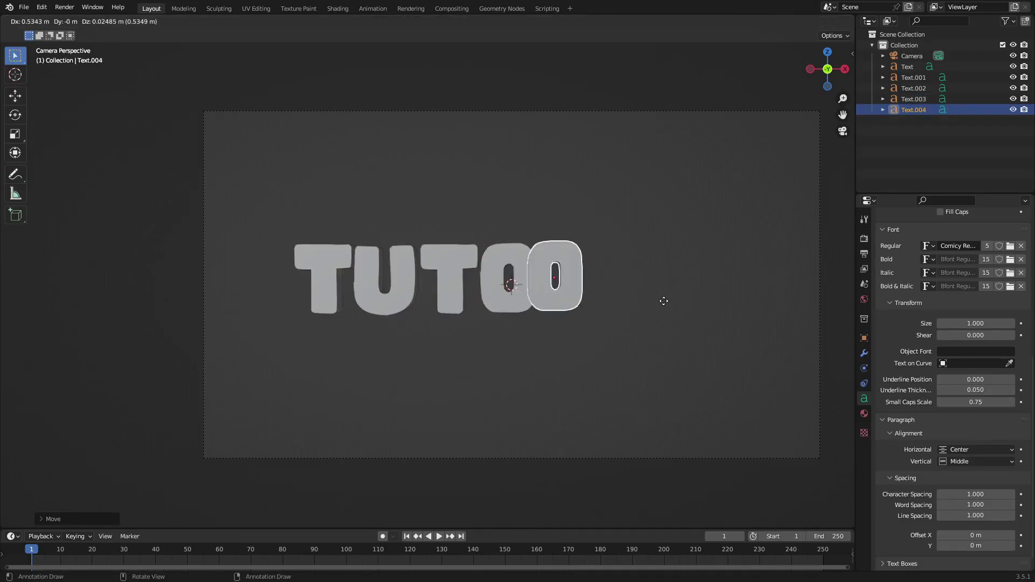
{"action": "left_click", "coordinate": [672, 303]}
{"action": "key", "text": "Tab"}
{"action": "key", "text": "BackSpace"}
{"action": "type", "text": "R"}
{"action": "key", "text": "Tab"}
- Duplicate the R, place the copy just to its right, and change its text to "I"
{"action": "key", "text": "shift+d"}
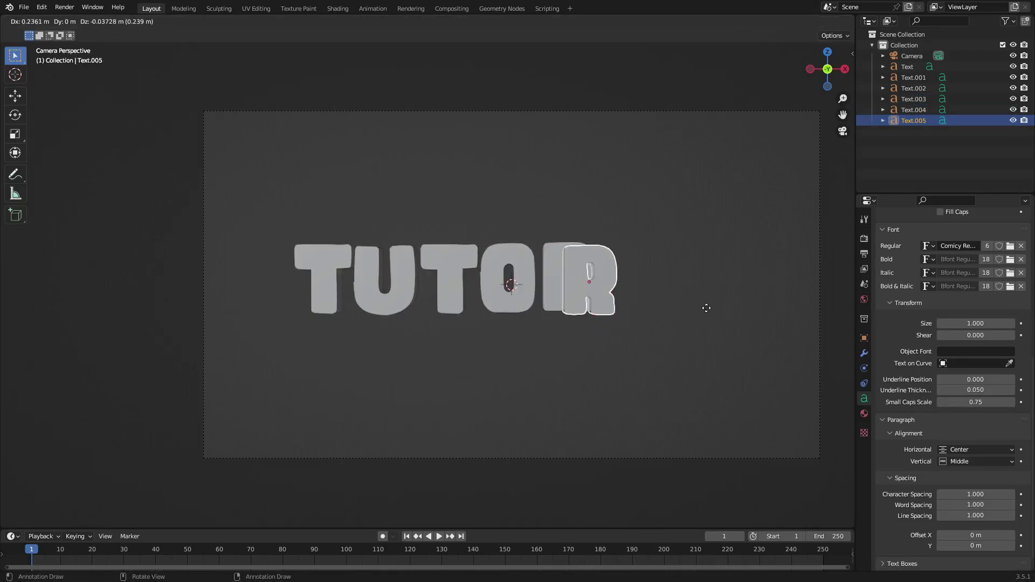
{"action": "left_click", "coordinate": [743, 309]}
{"action": "key", "text": "Tab"}
{"action": "key", "text": "BackSpace"}
{"action": "type", "text": "I"}
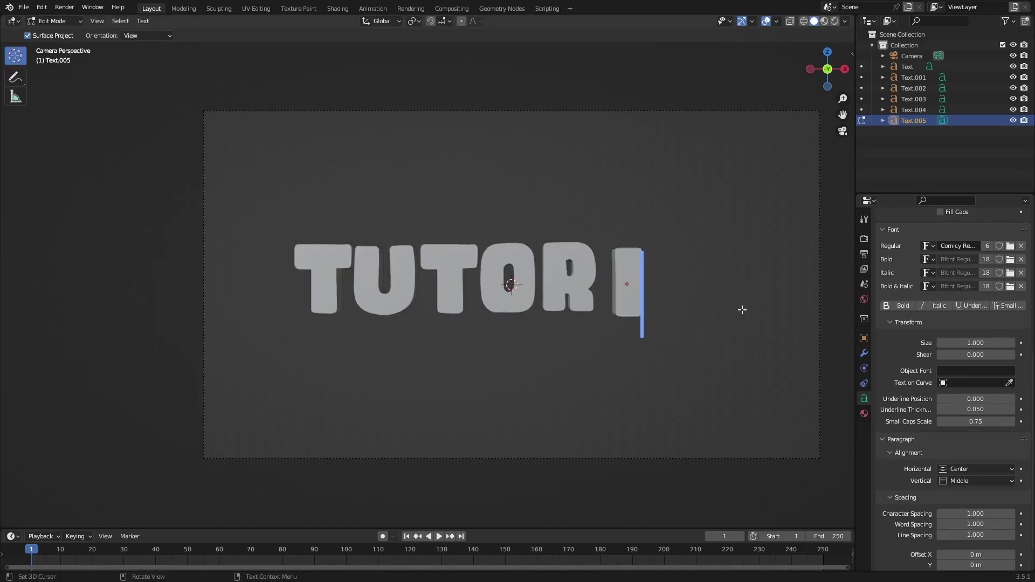
{"action": "key", "text": "Tab"}
{"action": "key", "text": "g"}
{"action": "right_click", "coordinate": [756, 319]}
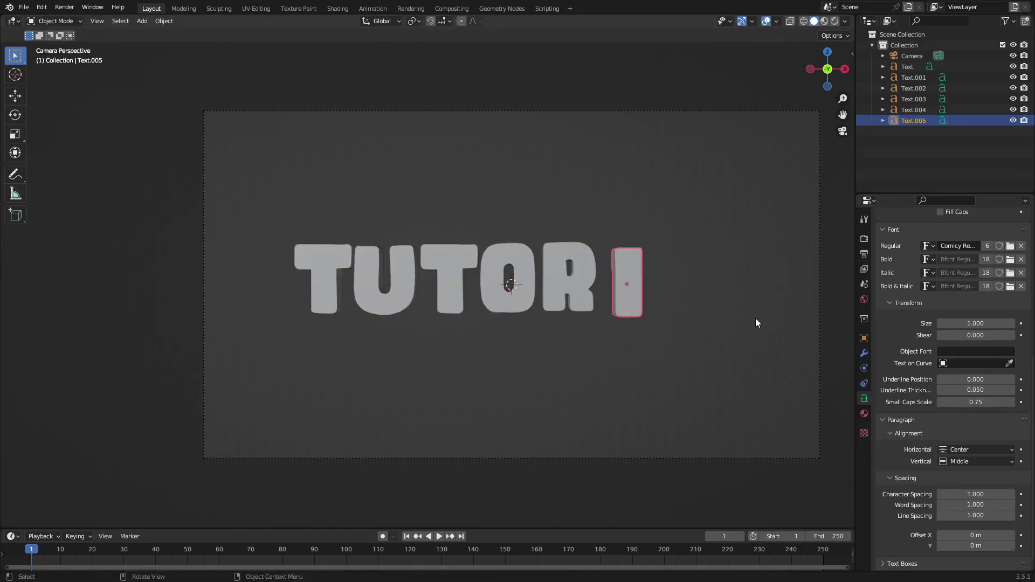
- Duplicate the I, change the copy's text to "A", and position it right beside the I
{"action": "key", "text": "shift+d"}
{"action": "left_click", "coordinate": [783, 313]}
{"action": "key", "text": "Tab"}
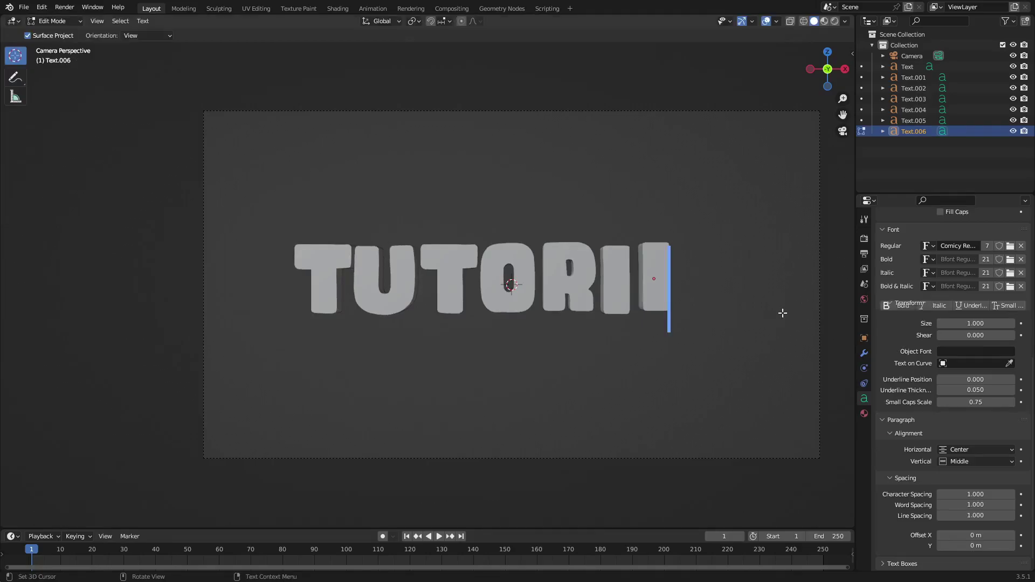
{"action": "key", "text": "BackSpace"}
{"action": "type", "text": "A"}
{"action": "key", "text": "Tab"}
{"action": "key", "text": "g"}
{"action": "left_click", "coordinate": [801, 316]}
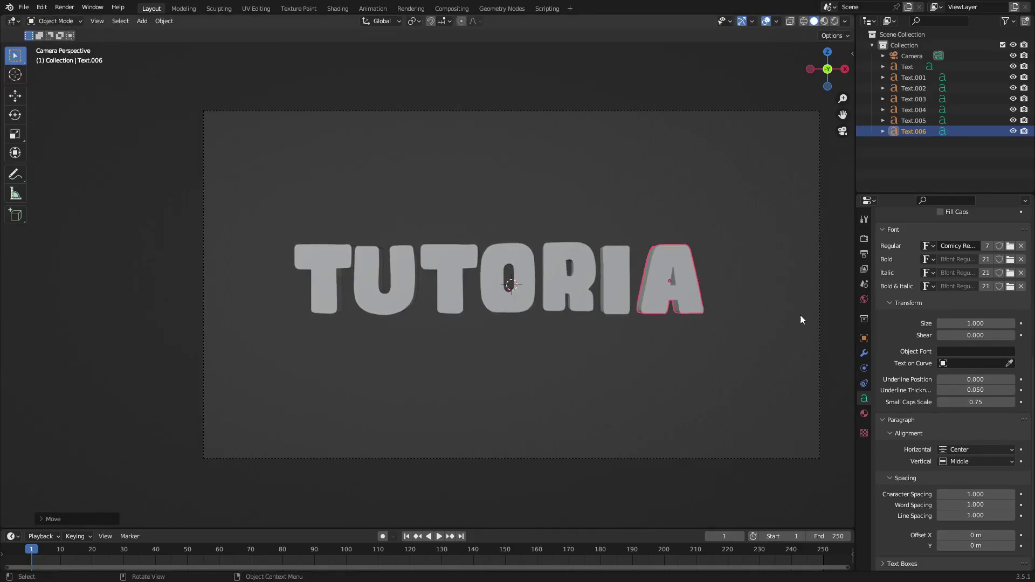
{"action": "key", "text": "shift+s"}
{"action": "key", "text": "Escape"}
- Duplicate the A, change the copy's text to "L", and position it at the end of the word
{"action": "key", "text": "shift+d"}
{"action": "left_click", "coordinate": [753, 299]}
{"action": "key", "text": "Tab"}
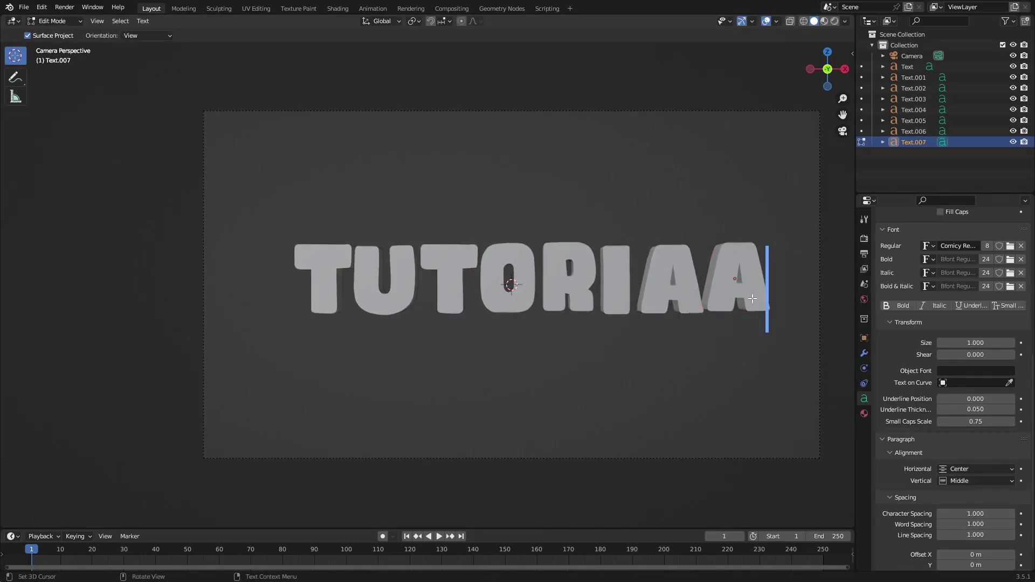
{"action": "key", "text": "BackSpace"}
{"action": "type", "text": "L"}
{"action": "key", "text": "Tab"}
{"action": "key", "text": "g"}
{"action": "left_click", "coordinate": [751, 304]}
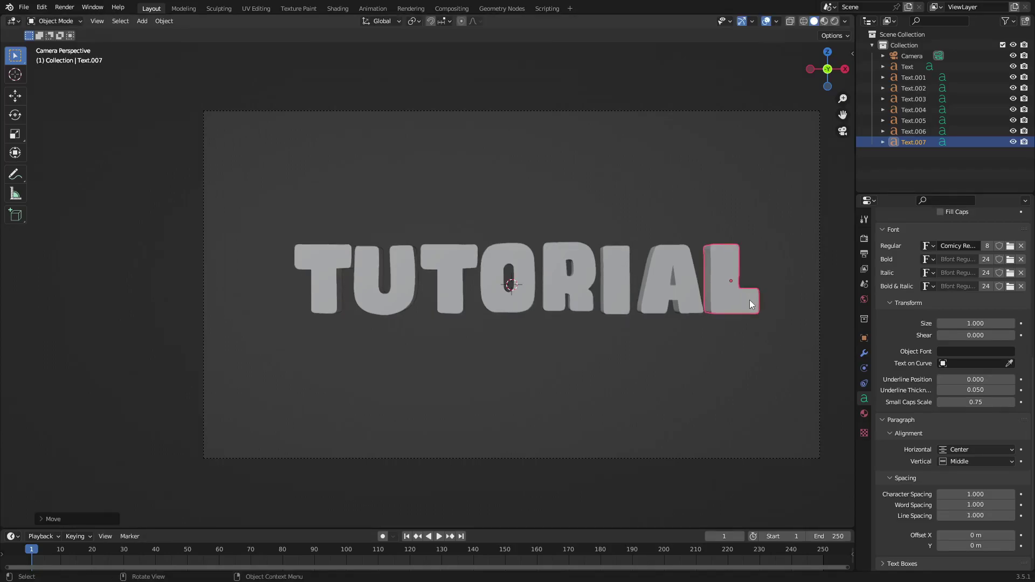
- Select all eight TUTORIAL letters and move them together to center the word in the camera frame
{"action": "middle_click_drag", "start_coordinate": [751, 304], "coordinate": [703, 333]}
{"action": "left_click_drag", "start_coordinate": [703, 333], "coordinate": [206, 232]}
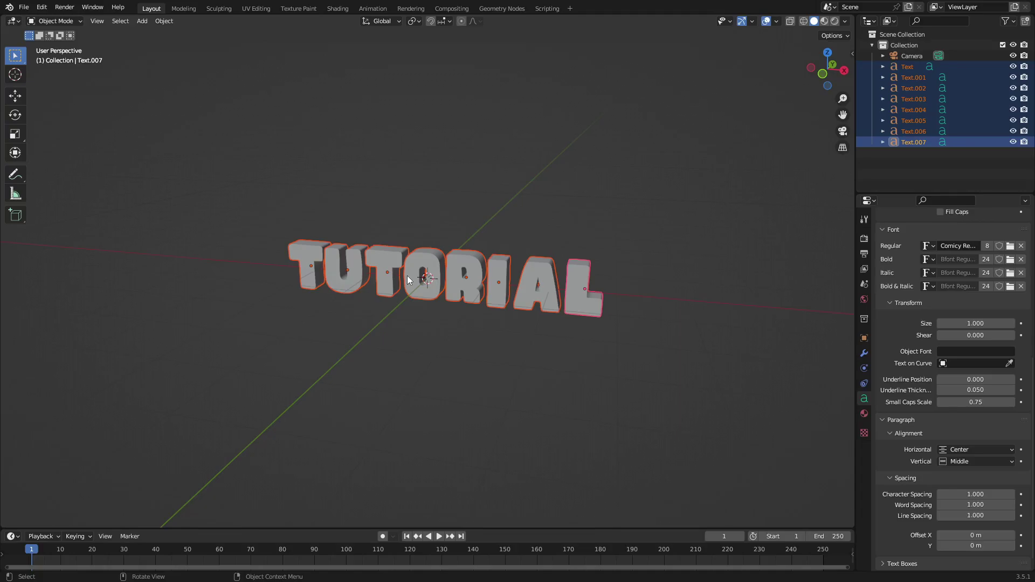
{"action": "middle_click_drag", "start_coordinate": [449, 286], "coordinate": [481, 246]}
{"action": "key", "text": "KP_1"}
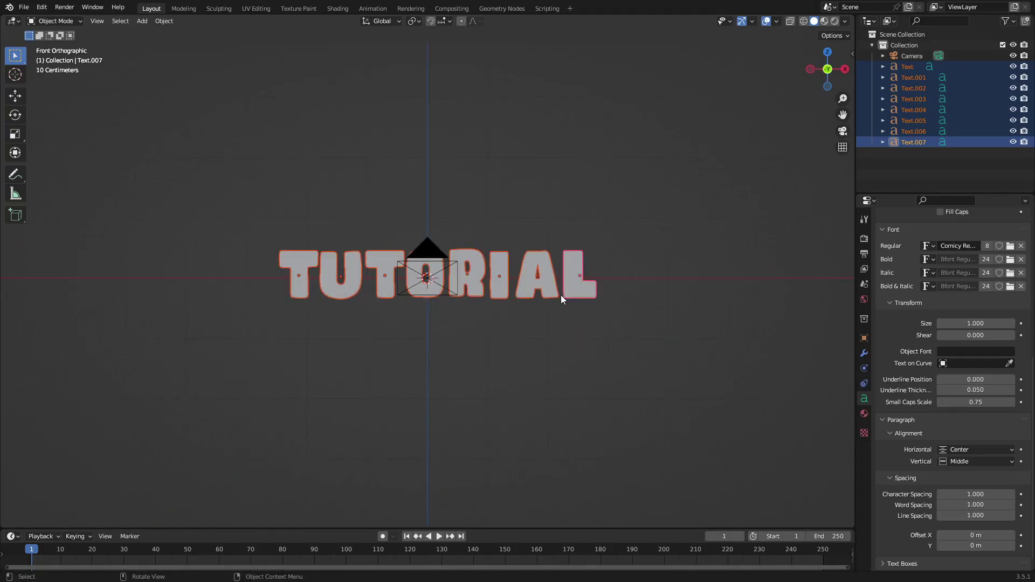
{"action": "key", "text": "KP_0"}
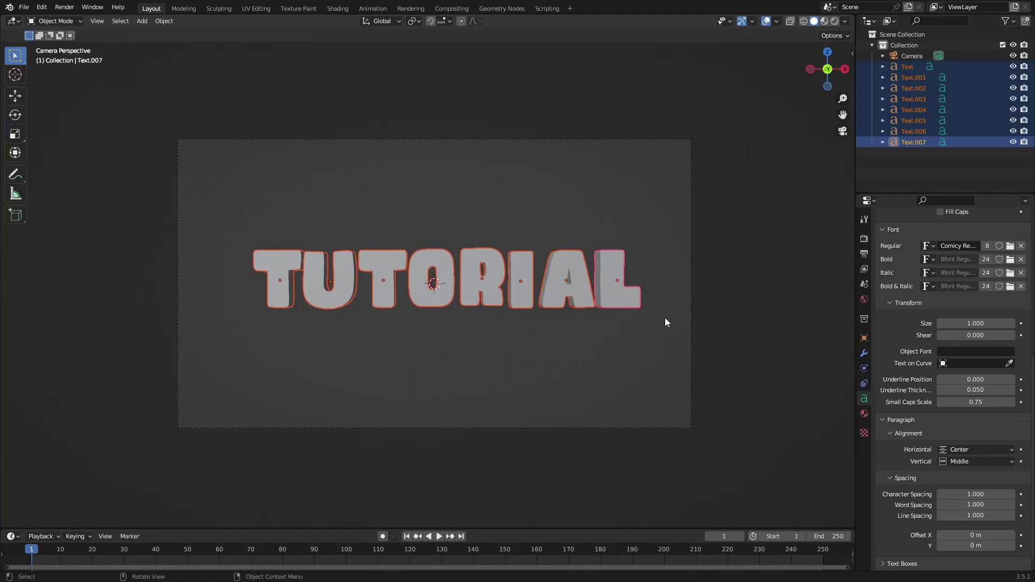
{"action": "key", "text": "g"}
{"action": "left_click", "coordinate": [650, 322]}
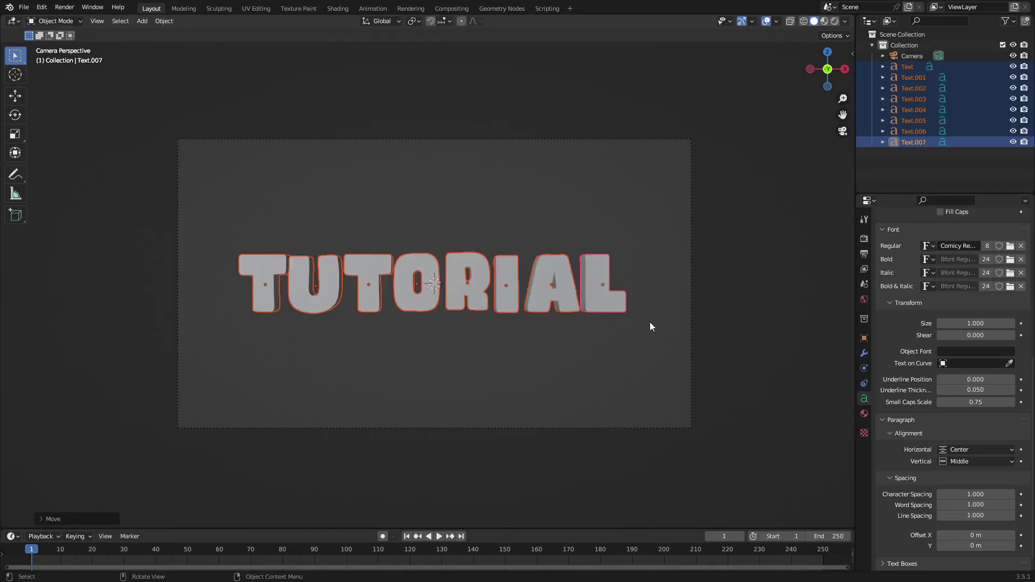
- Scale the whole TUTORIAL word down slightly and readjust its position in the camera frame
{"action": "key", "text": "s"}
{"action": "left_click", "coordinate": [642, 319]}
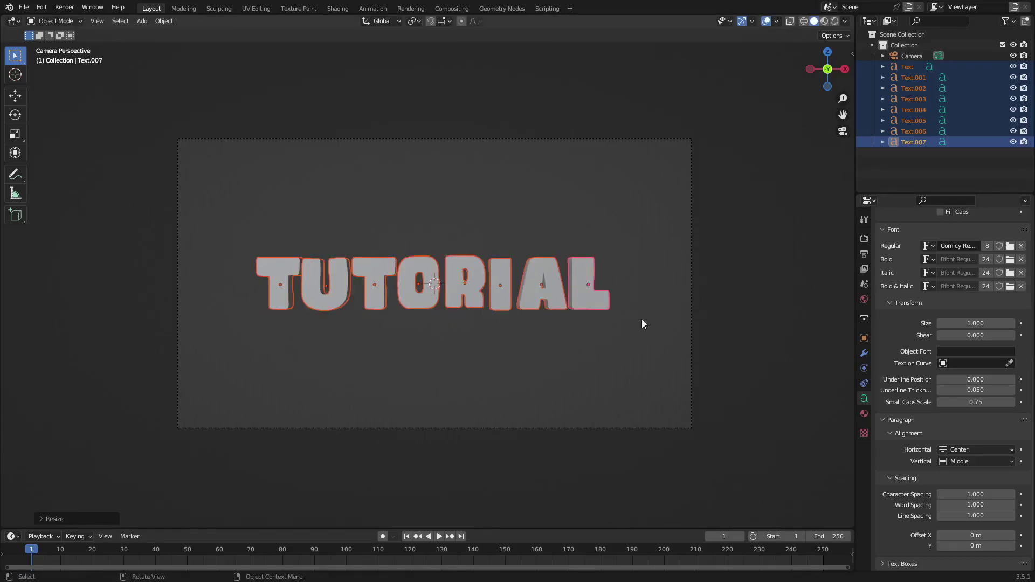
{"action": "key", "text": "g"}
{"action": "left_click", "coordinate": [640, 321]}
- Duplicate all the TUTORIAL letters and move the copies along the Y axis to behind the camera as a backup
{"action": "middle_click_drag", "start_coordinate": [640, 320], "coordinate": [538, 348]}
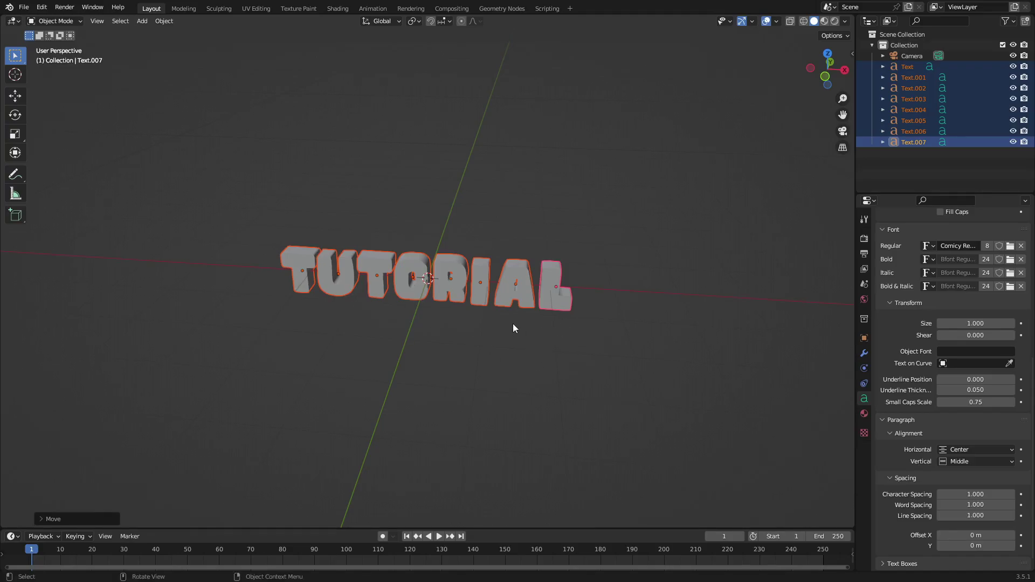
{"action": "middle_click_drag", "start_coordinate": [513, 326], "coordinate": [499, 294]}
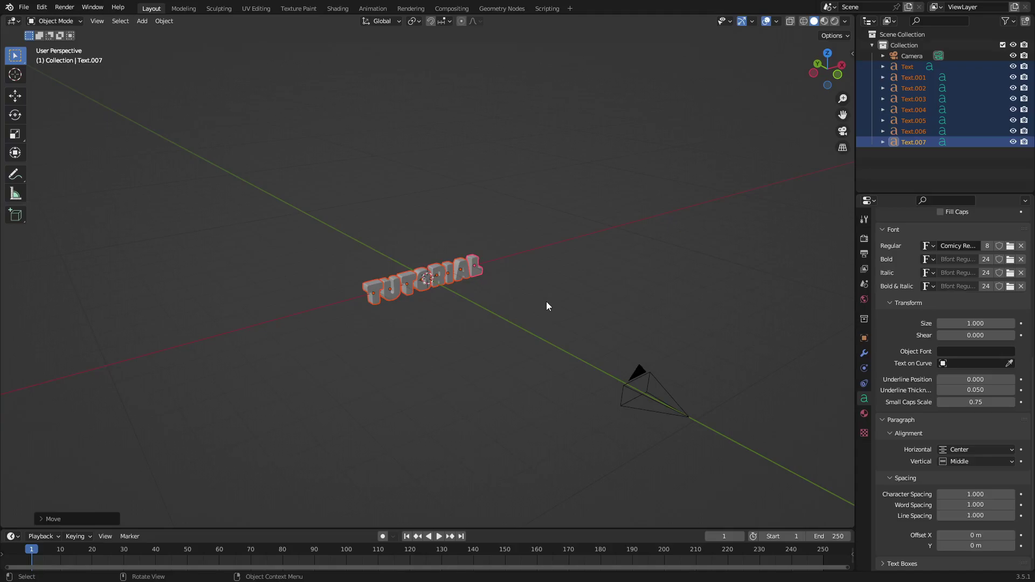
{"action": "middle_click_drag", "start_coordinate": [537, 299], "coordinate": [569, 300]}
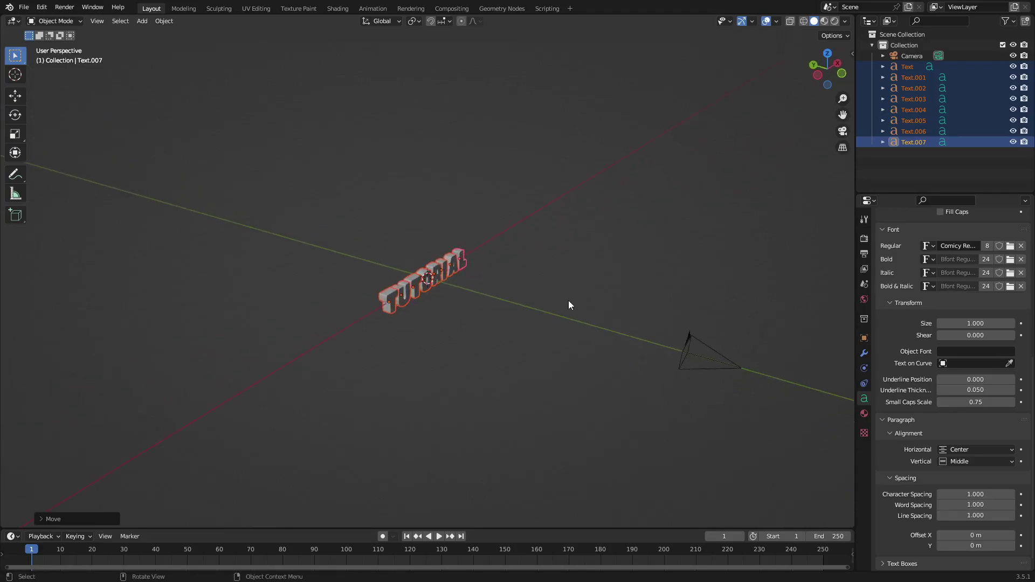
{"action": "key", "text": "shift+d"}
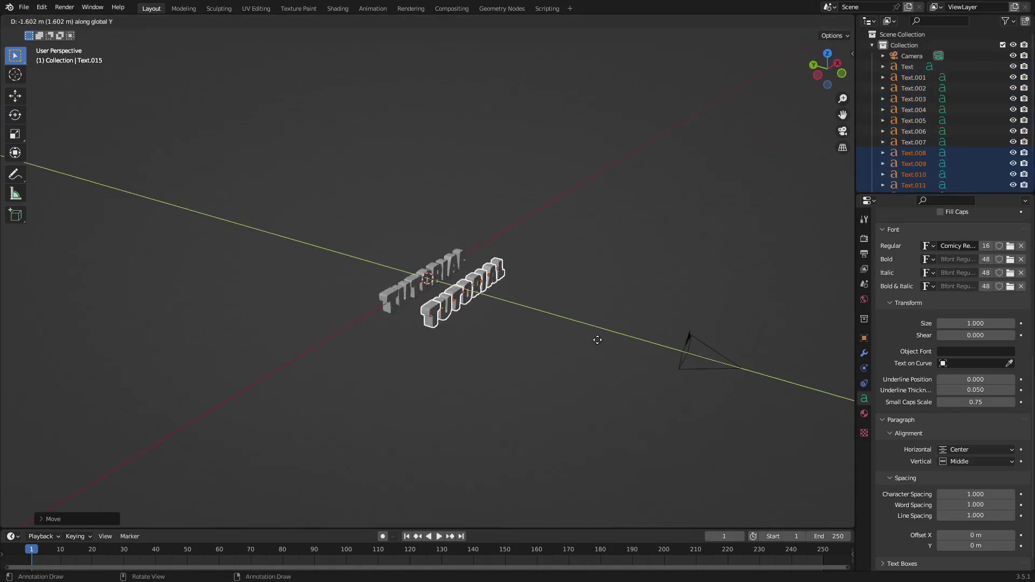
{"action": "left_click", "coordinate": [108, 420]}
- Select the eight original TUTORIAL letters in front of the camera, with the L active, and convert them to meshes
{"action": "middle_click_drag", "start_coordinate": [108, 420], "coordinate": [600, 265]}
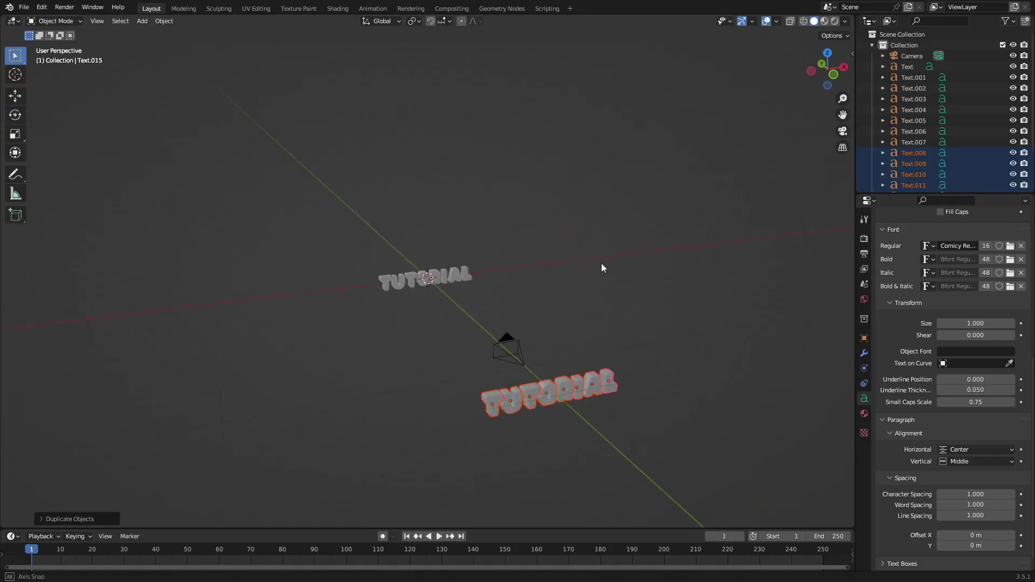
{"action": "scroll", "coordinate": [419, 285], "scroll_direction": "up", "scroll_amount": 6}
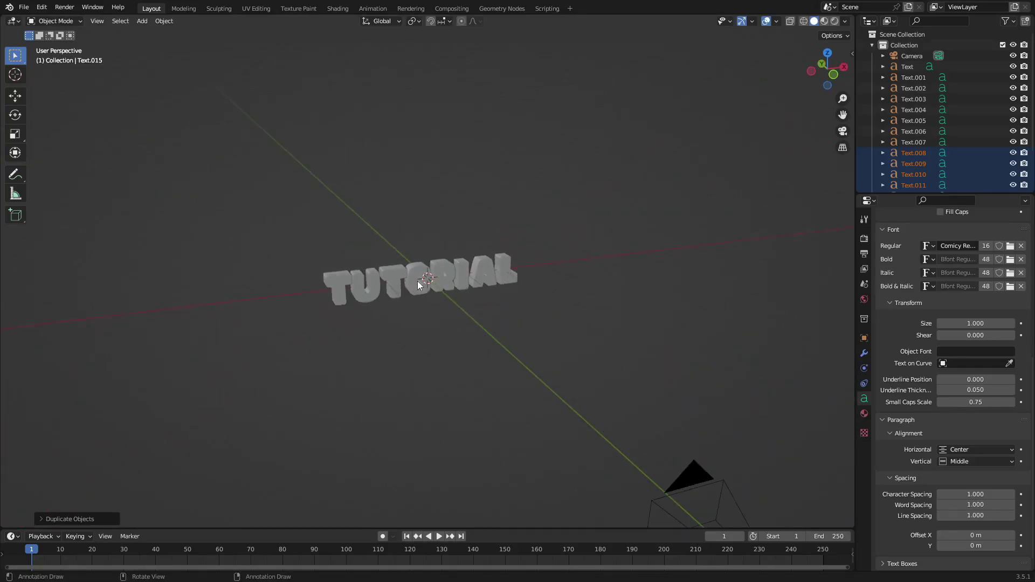
{"action": "left_click_drag", "start_coordinate": [655, 326], "coordinate": [209, 199]}
{"action": "left_click_drag", "start_coordinate": [641, 345], "coordinate": [285, 192]}
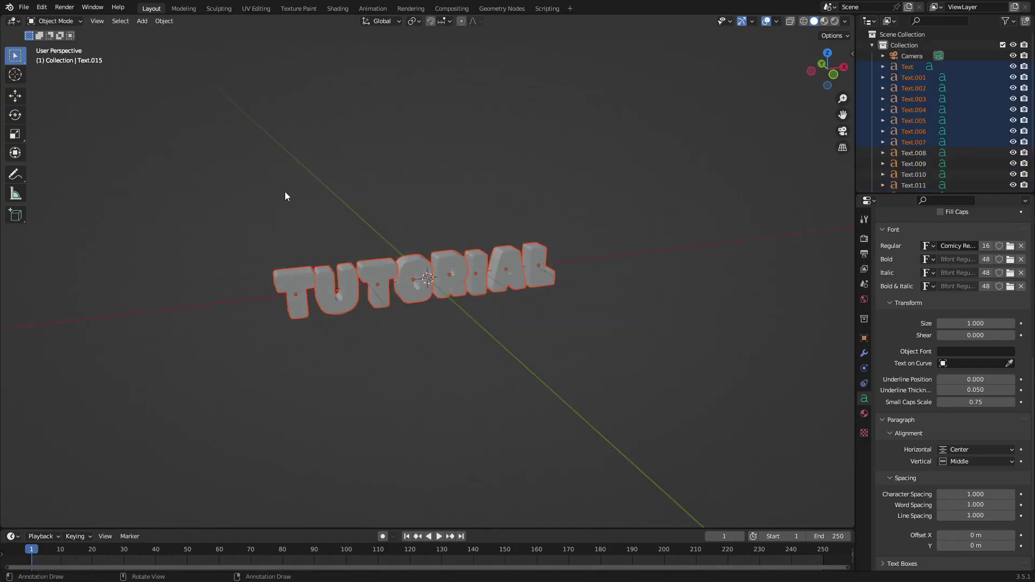
{"action": "left_click", "coordinate": [164, 20]}
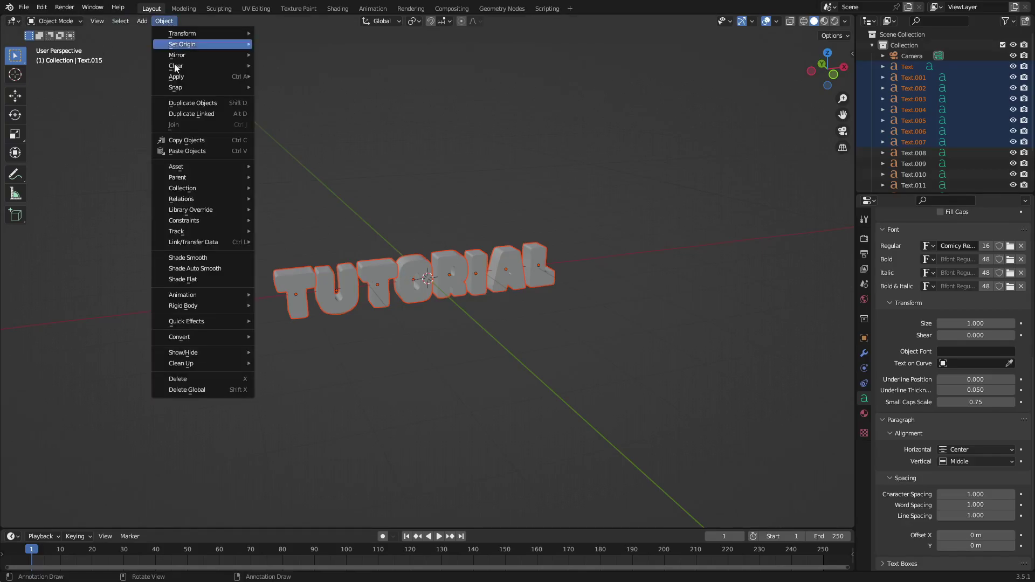
{"action": "left_click", "coordinate": [526, 268], "text": "shift"}
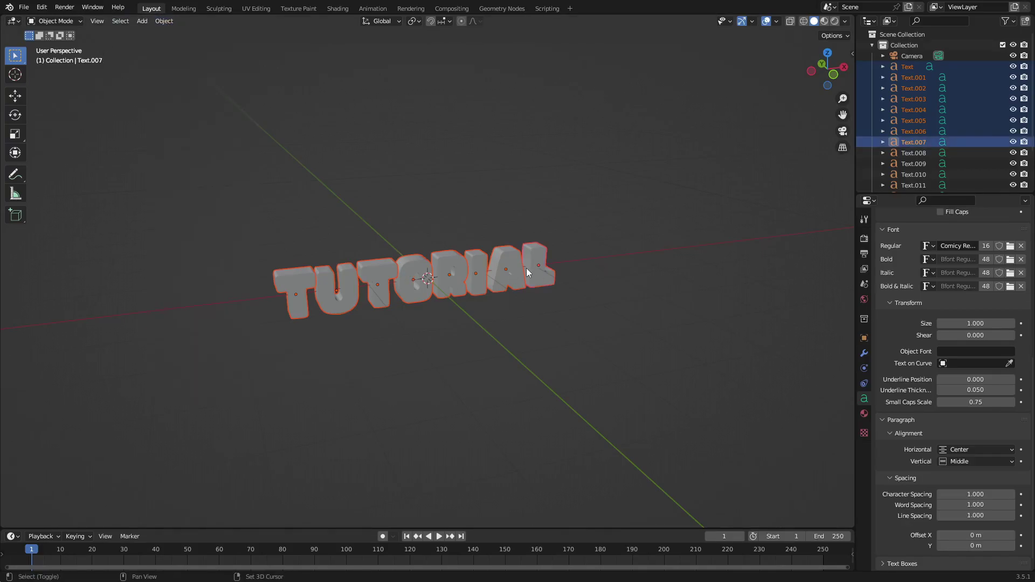
{"action": "left_click", "coordinate": [164, 20]}
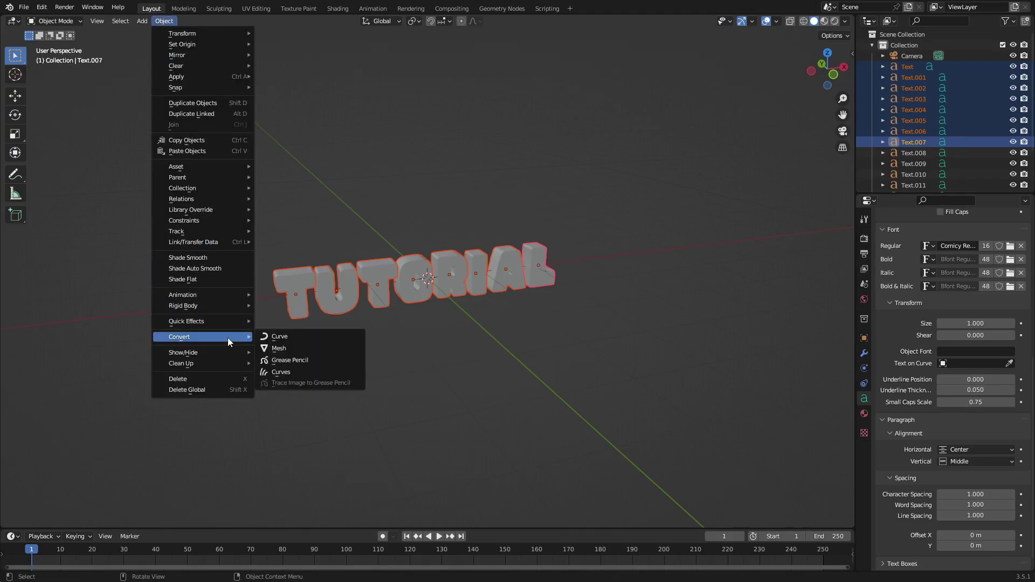
{"action": "left_click", "coordinate": [307, 347]}
- Examine the converted letter L's mesh topology in Edit Mode
{"action": "middle_click_drag", "start_coordinate": [351, 319], "coordinate": [507, 277]}
{"action": "left_click", "coordinate": [561, 293]}
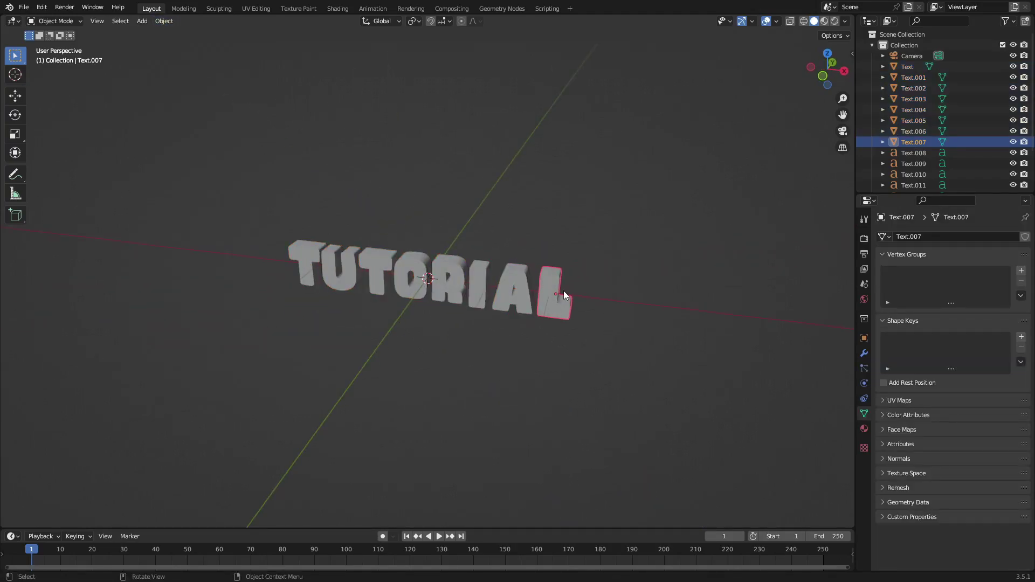
{"action": "key", "text": "Tab"}
{"action": "middle_click_drag", "start_coordinate": [613, 280], "coordinate": [488, 264]}
{"action": "scroll", "coordinate": [487, 305], "scroll_direction": "up", "scroll_amount": 4}
{"action": "middle_click_drag", "start_coordinate": [537, 304], "coordinate": [569, 220]}
{"action": "scroll", "coordinate": [464, 272], "scroll_direction": "up", "scroll_amount": 4}
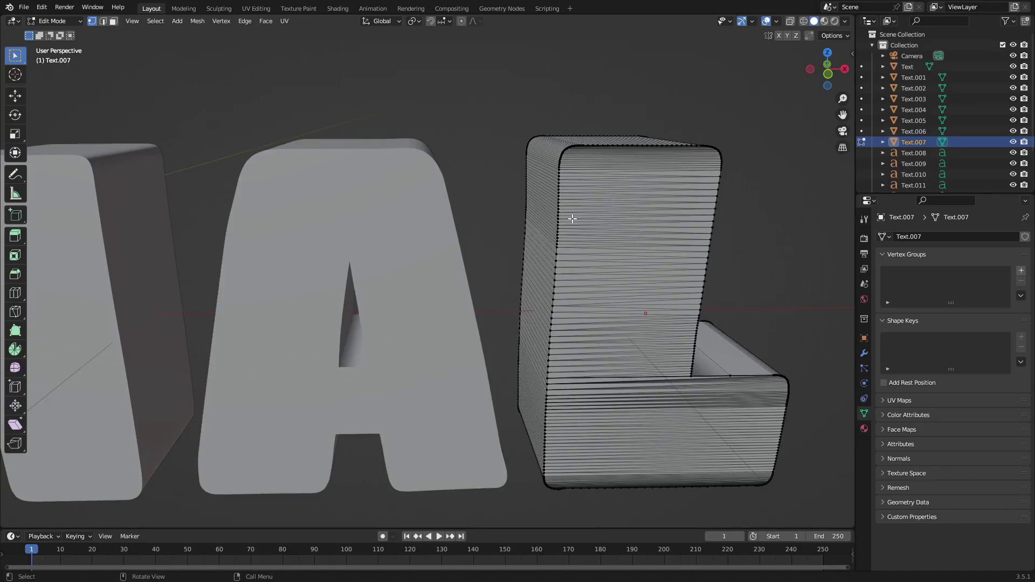
{"action": "scroll", "coordinate": [573, 218], "scroll_direction": "down", "scroll_amount": 5}
{"action": "key", "text": "Tab"}
{"action": "middle_click_drag", "start_coordinate": [534, 227], "coordinate": [493, 245]}
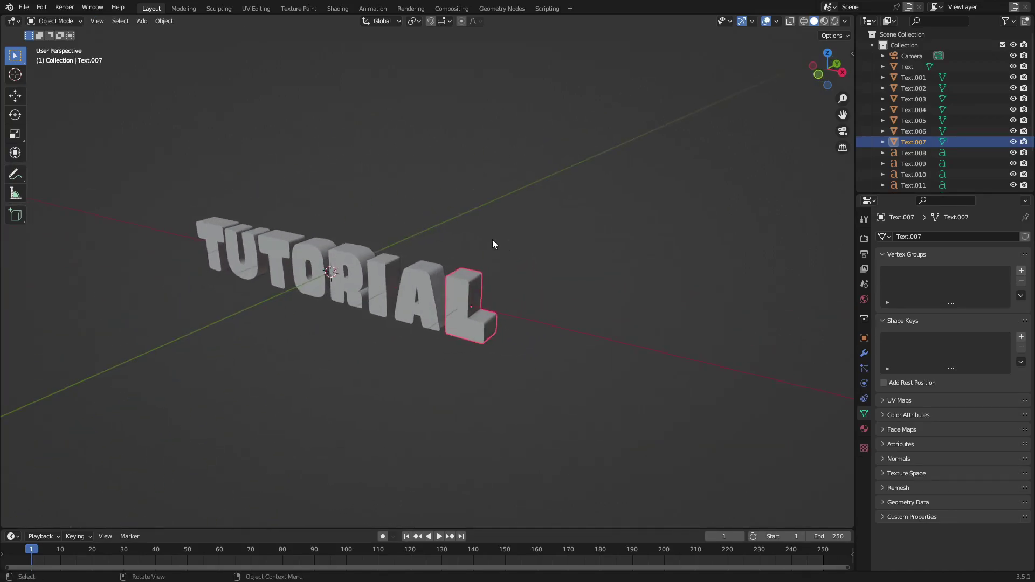
- Select all the letter L's side faces through the mesh in face select mode, using X-ray in the right orthographic view
{"action": "key", "text": "KP_3"}
{"action": "scroll", "coordinate": [396, 275], "scroll_direction": "up", "scroll_amount": 4}
{"action": "middle_click_drag", "start_coordinate": [436, 267], "coordinate": [580, 288], "text": "shift"}
{"action": "key", "text": "Tab"}
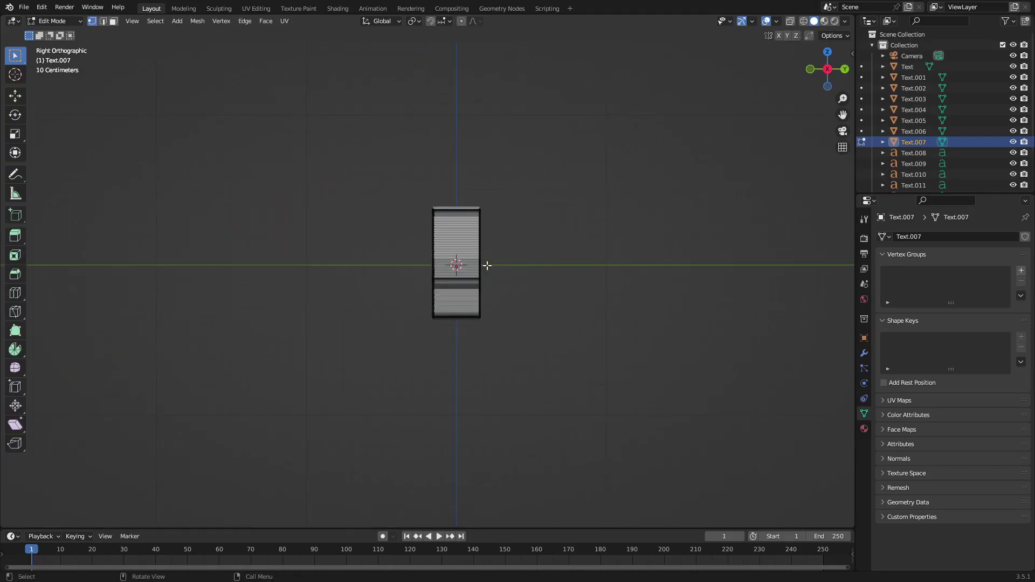
{"action": "scroll", "coordinate": [487, 265], "scroll_direction": "up", "scroll_amount": 4}
{"action": "left_click", "coordinate": [790, 22]}
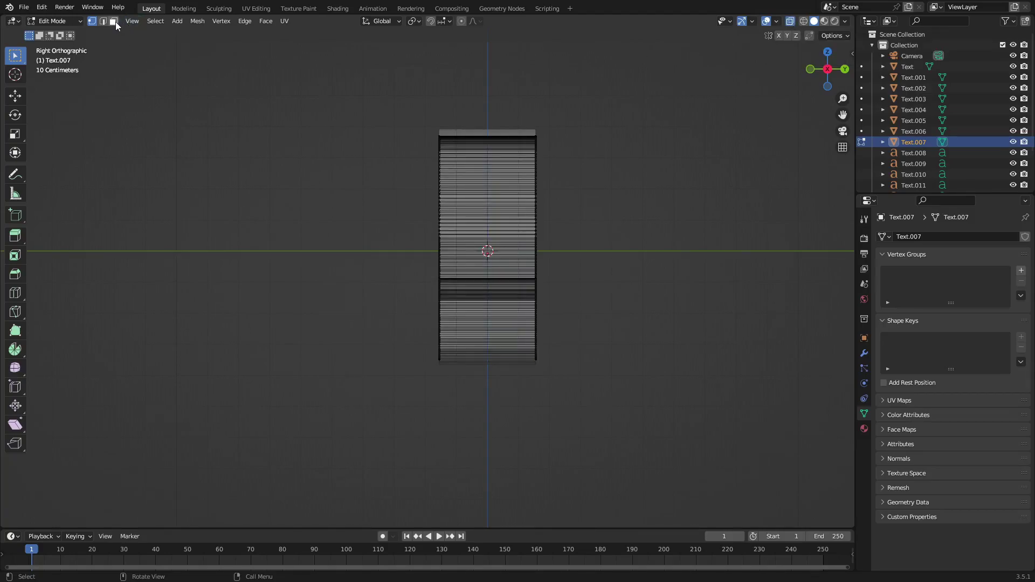
{"action": "left_click", "coordinate": [115, 23]}
{"action": "left_click_drag", "start_coordinate": [444, 102], "coordinate": [517, 390]}
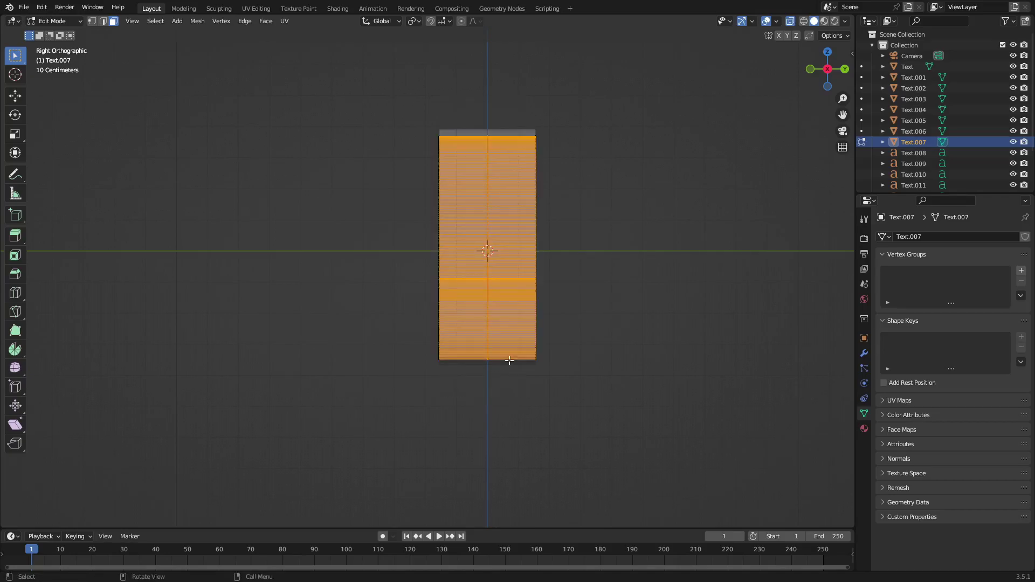
- Give the letter L the existing material named Material and return to Object Mode
{"action": "left_click", "coordinate": [865, 429]}
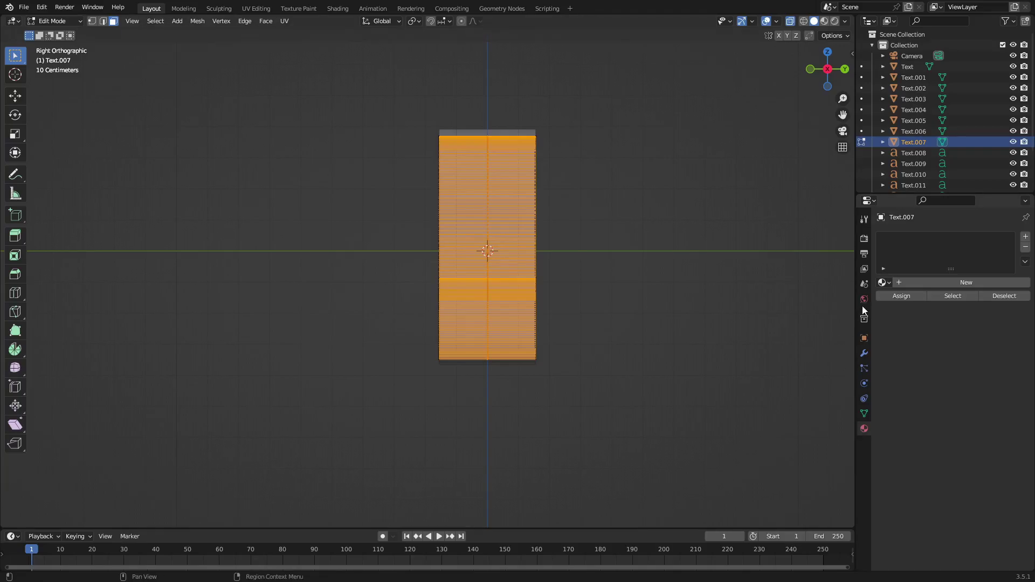
{"action": "left_click", "coordinate": [883, 283]}
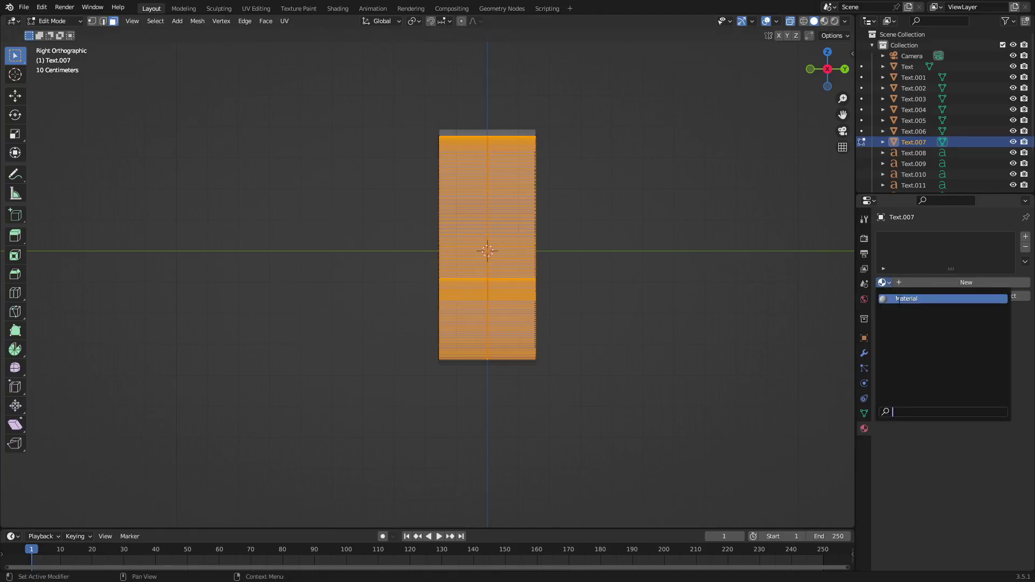
{"action": "left_click", "coordinate": [899, 299]}
{"action": "middle_click_drag", "start_coordinate": [800, 307], "coordinate": [652, 320]}
{"action": "key", "text": "Tab"}
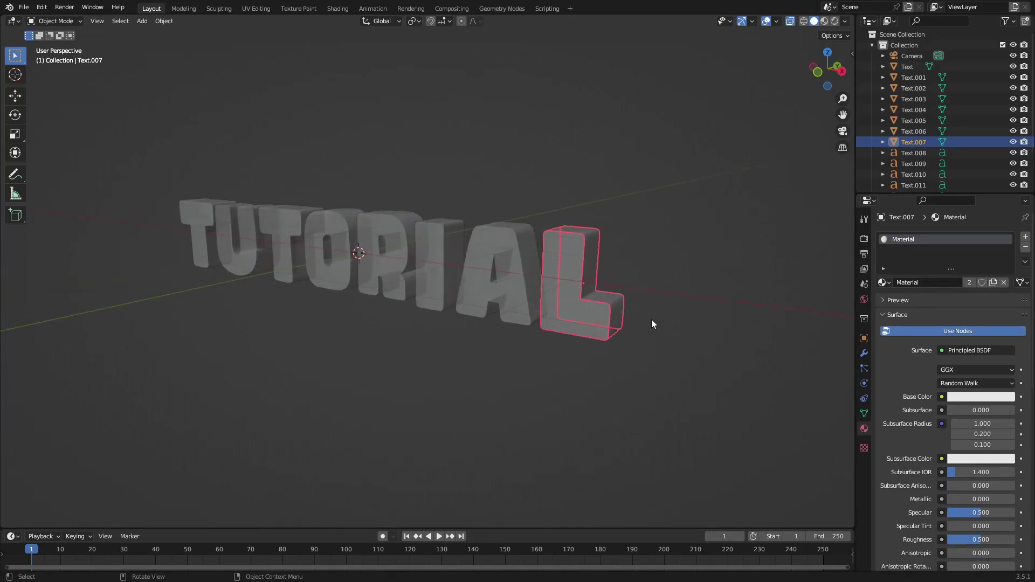
- Link the L's material to the other seven TUTORIAL letters and check several of them for it
{"action": "left_click", "coordinate": [488, 258], "text": "shift"}
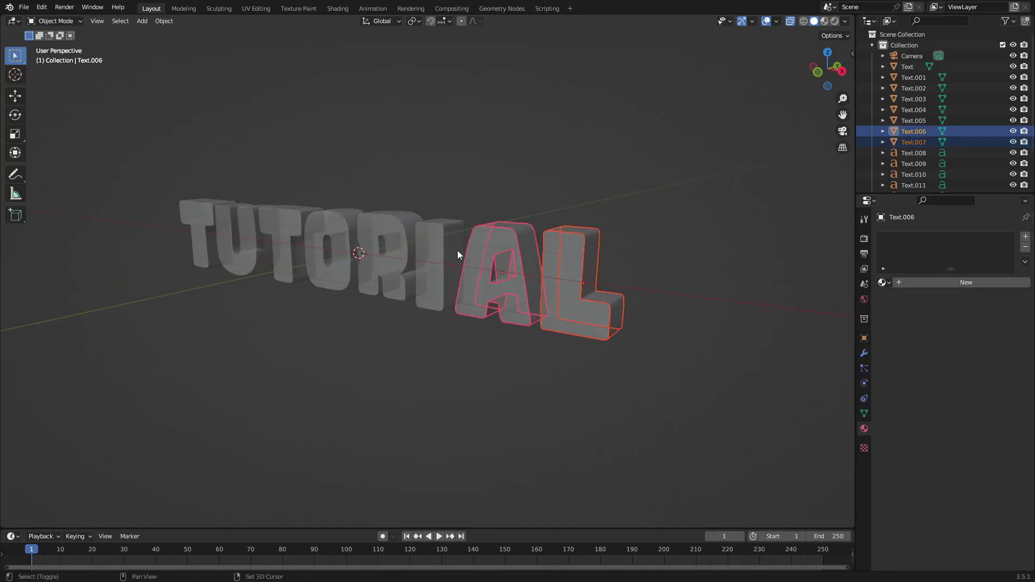
{"action": "left_click", "coordinate": [432, 246], "text": "shift"}
{"action": "left_click", "coordinate": [386, 238], "text": "shift"}
{"action": "left_click", "coordinate": [329, 229], "text": "shift"}
{"action": "left_click", "coordinate": [275, 222], "text": "shift"}
{"action": "left_click", "coordinate": [227, 219], "text": "shift"}
{"action": "left_click", "coordinate": [205, 232], "text": "shift"}
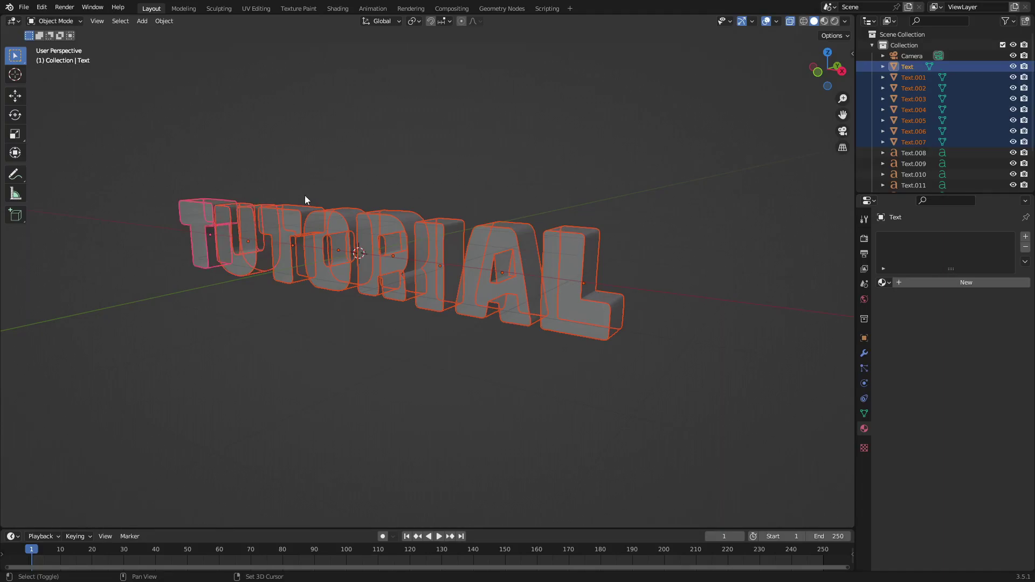
{"action": "left_click", "coordinate": [574, 257], "text": "shift"}
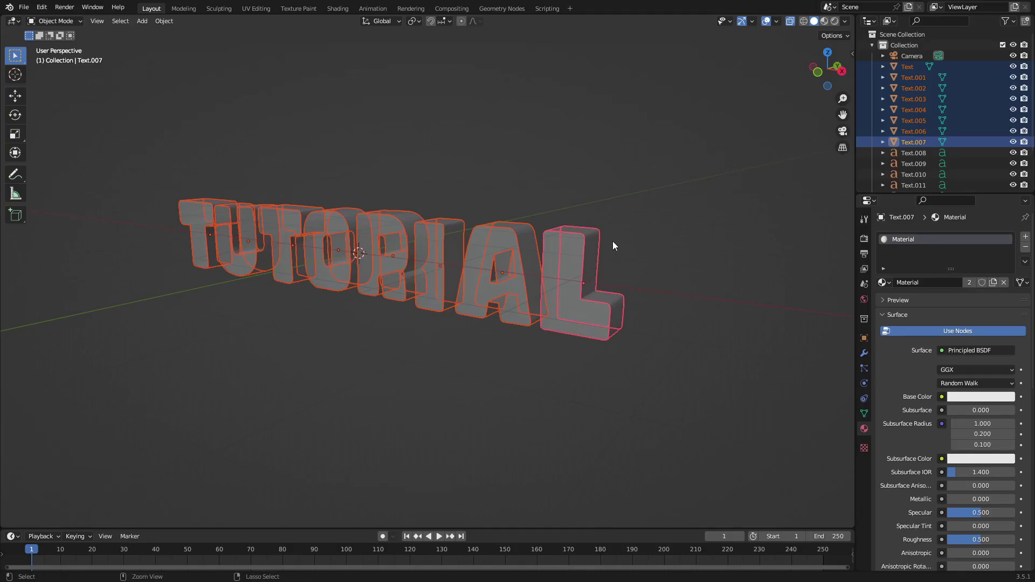
{"action": "key", "text": "ctrl+l"}
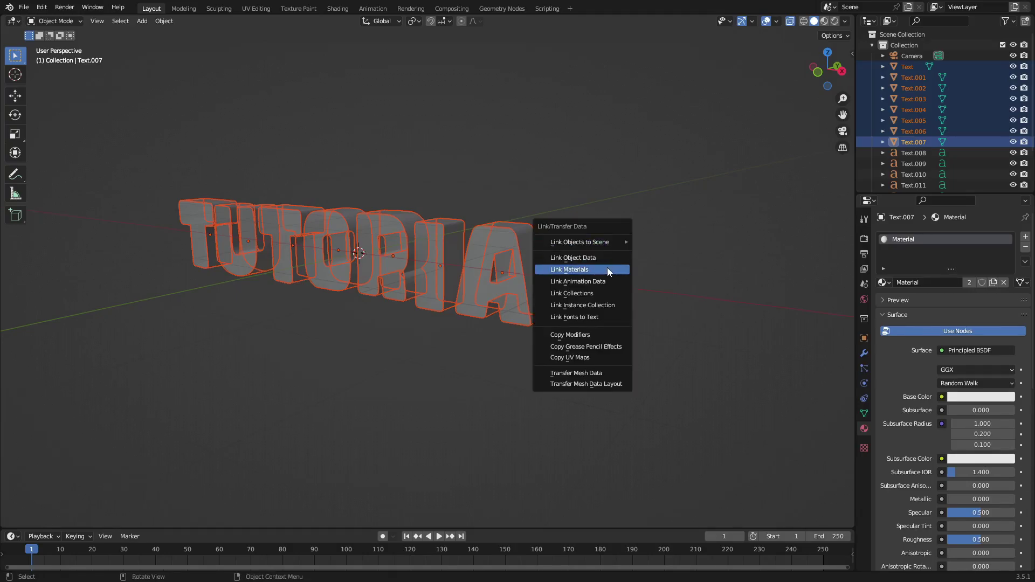
{"action": "left_click", "coordinate": [606, 267]}
{"action": "left_click", "coordinate": [442, 260]}
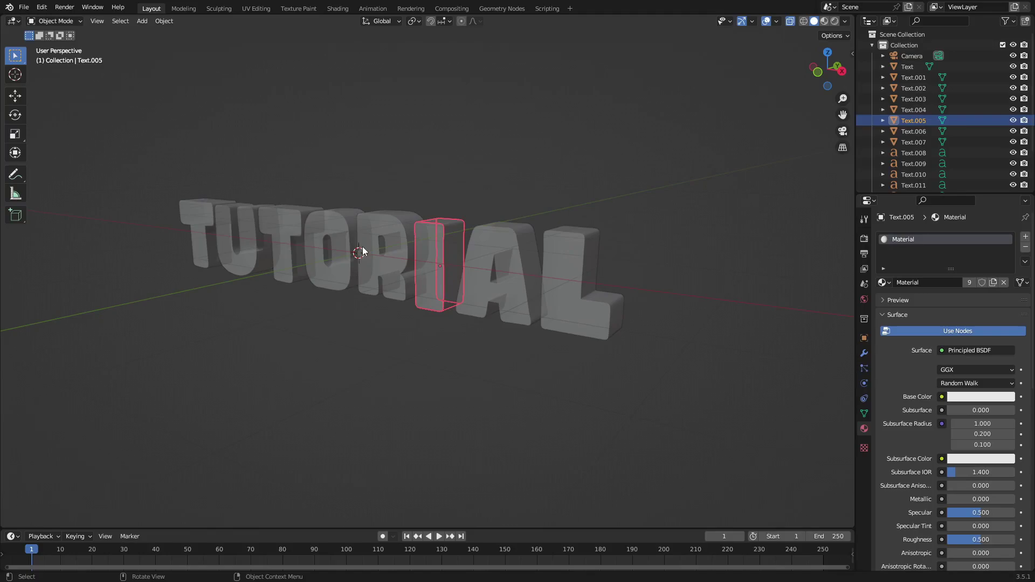
{"action": "left_click", "coordinate": [389, 252]}
{"action": "left_click", "coordinate": [273, 238]}
{"action": "left_click", "coordinate": [222, 224]}
{"action": "left_click", "coordinate": [569, 270]}
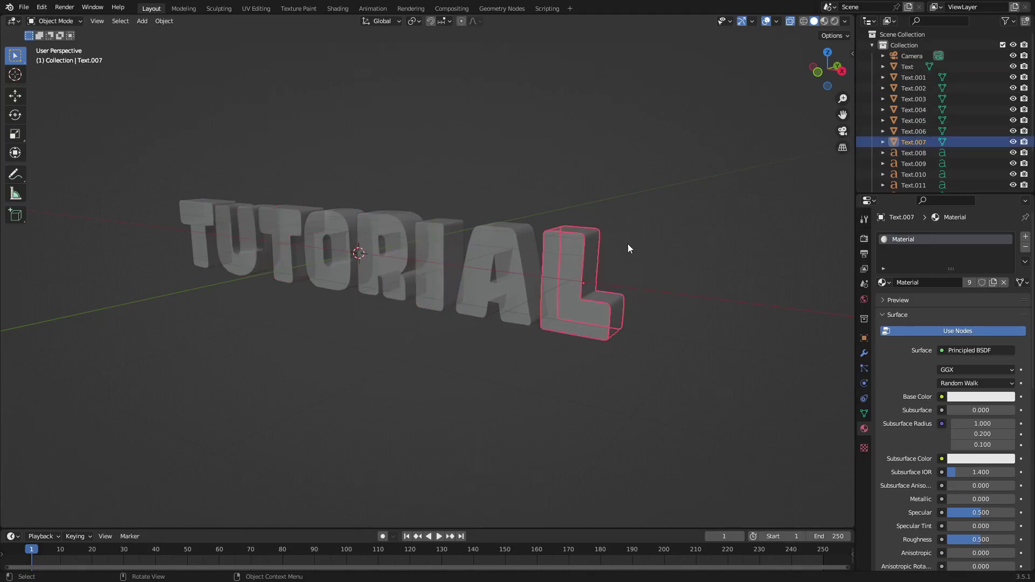
- Add a second material slot with a new material to the letter L
{"action": "middle_click_drag", "start_coordinate": [617, 261], "coordinate": [636, 254]}
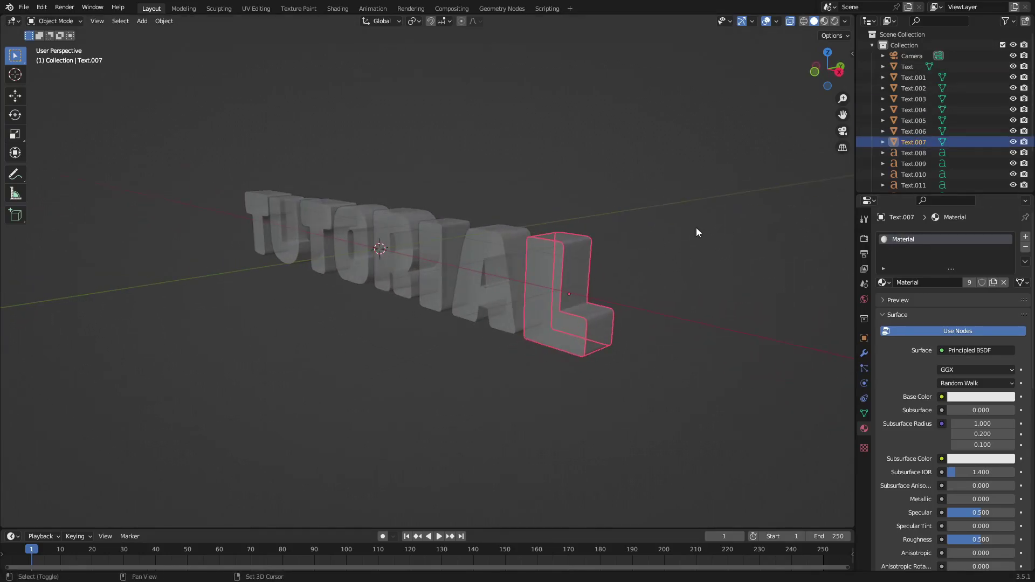
{"action": "middle_click_drag", "start_coordinate": [697, 233], "coordinate": [681, 233]}
{"action": "left_click", "coordinate": [1026, 237]}
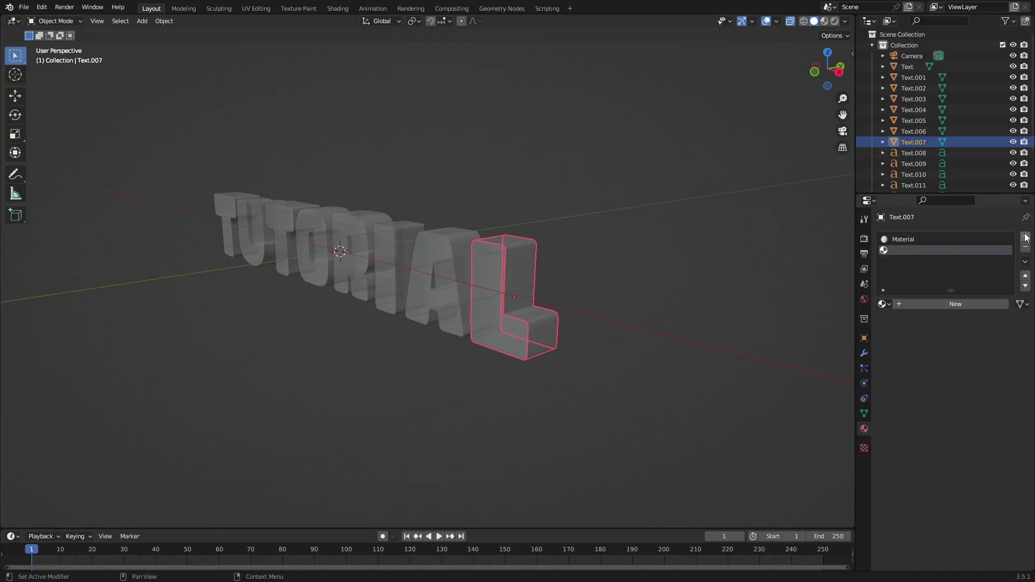
{"action": "left_click", "coordinate": [962, 305]}
- Assign the second material to the L's selected side faces in Edit Mode
{"action": "key", "text": "Tab"}
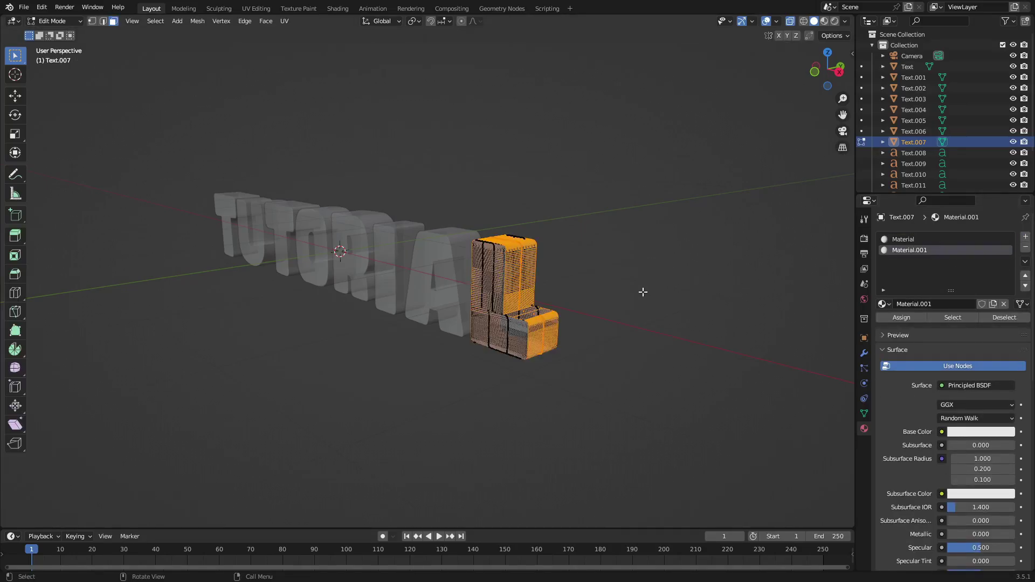
{"action": "key", "text": "Tab"}
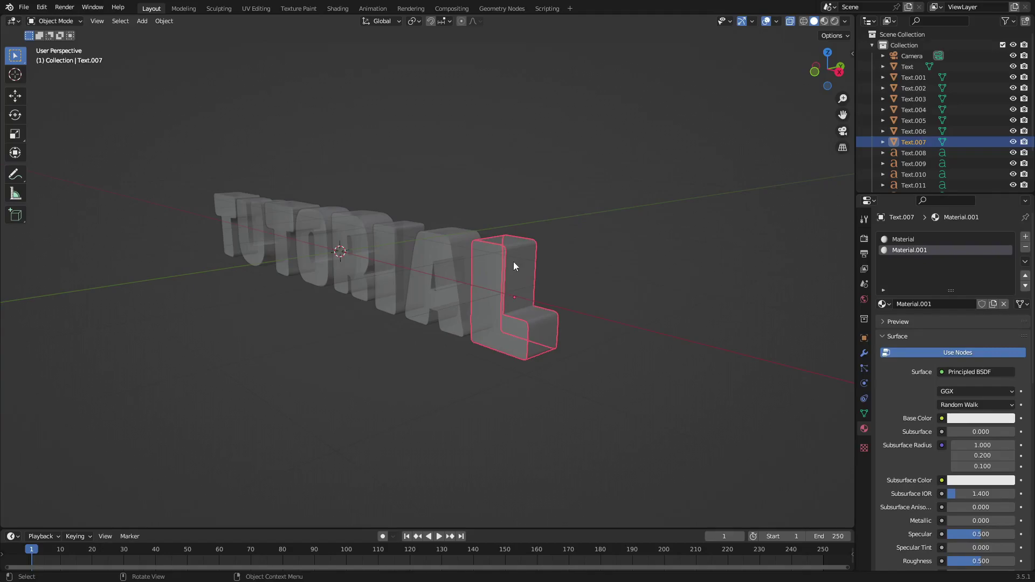
{"action": "key", "text": "Tab"}
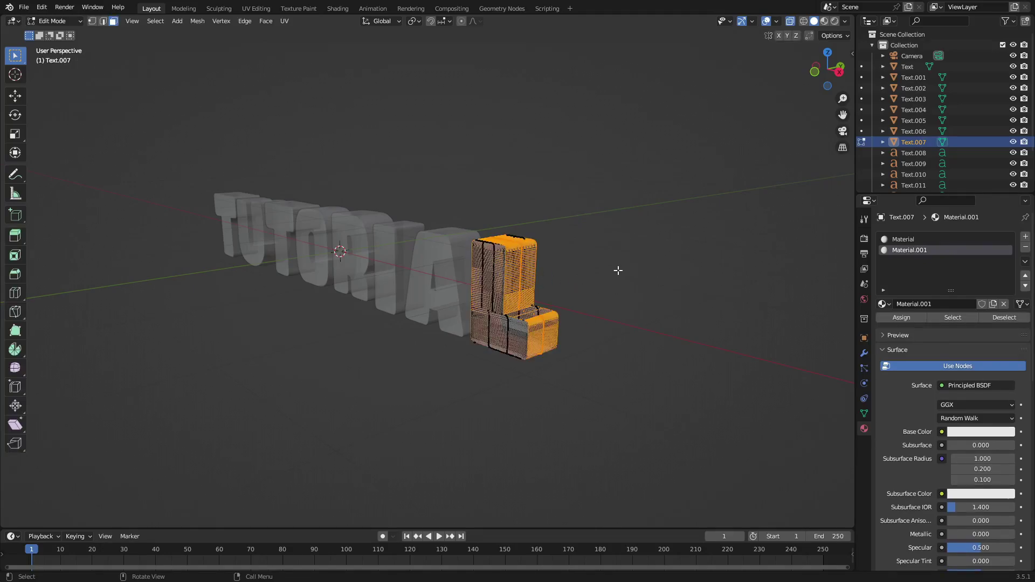
{"action": "middle_click_drag", "start_coordinate": [613, 282], "coordinate": [710, 264]}
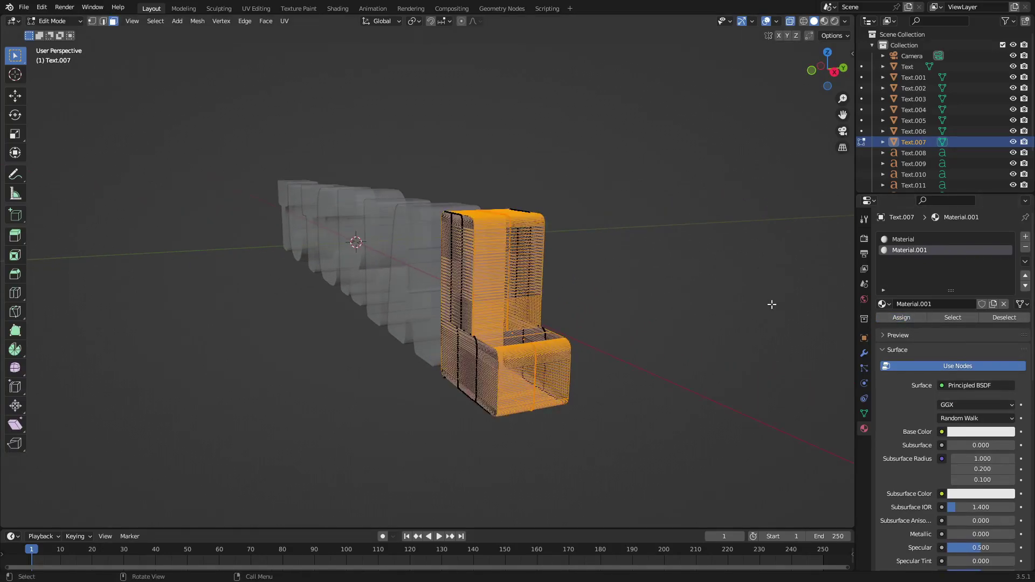
{"action": "middle_click_drag", "start_coordinate": [771, 305], "coordinate": [555, 235]}
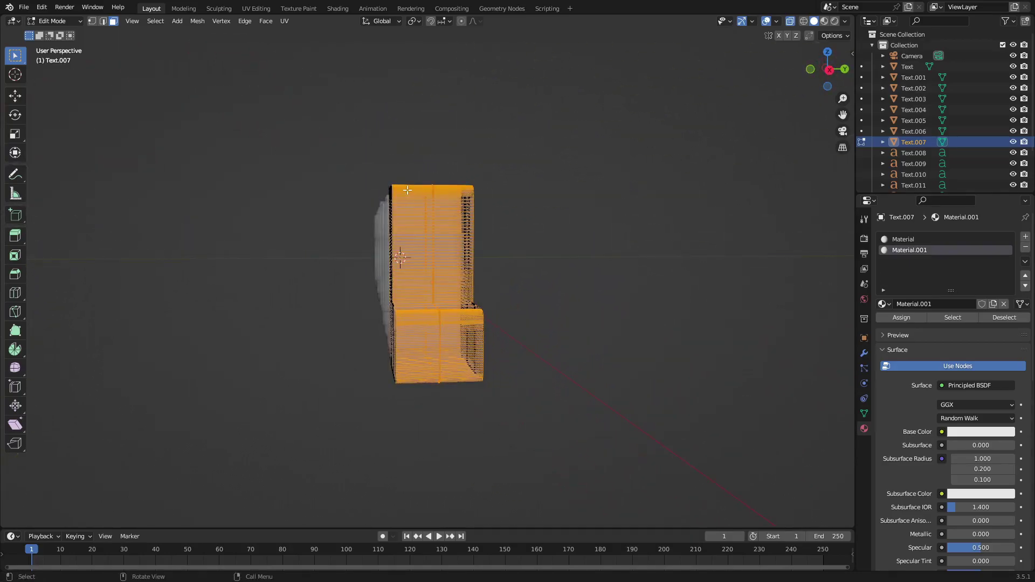
{"action": "middle_click_drag", "start_coordinate": [407, 190], "coordinate": [467, 222]}
{"action": "scroll", "coordinate": [474, 181], "scroll_direction": "up", "scroll_amount": 3}
{"action": "middle_click_drag", "start_coordinate": [473, 180], "coordinate": [512, 251]}
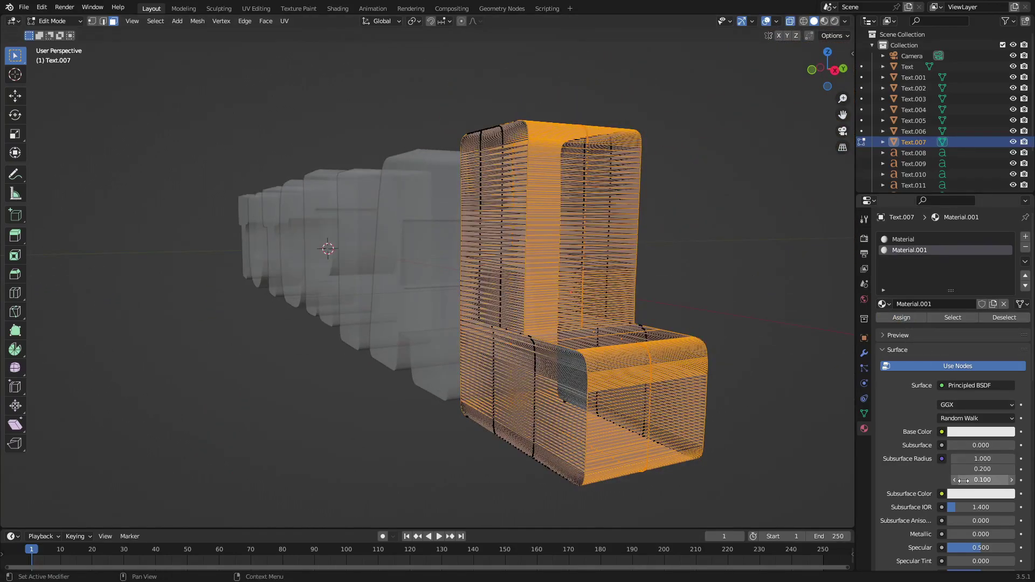
- Switch to rendered shading with X-ray off and set the L's second material base color to light purple
{"action": "left_click", "coordinate": [834, 22]}
{"action": "left_click", "coordinate": [790, 21]}
{"action": "key", "text": "Tab"}
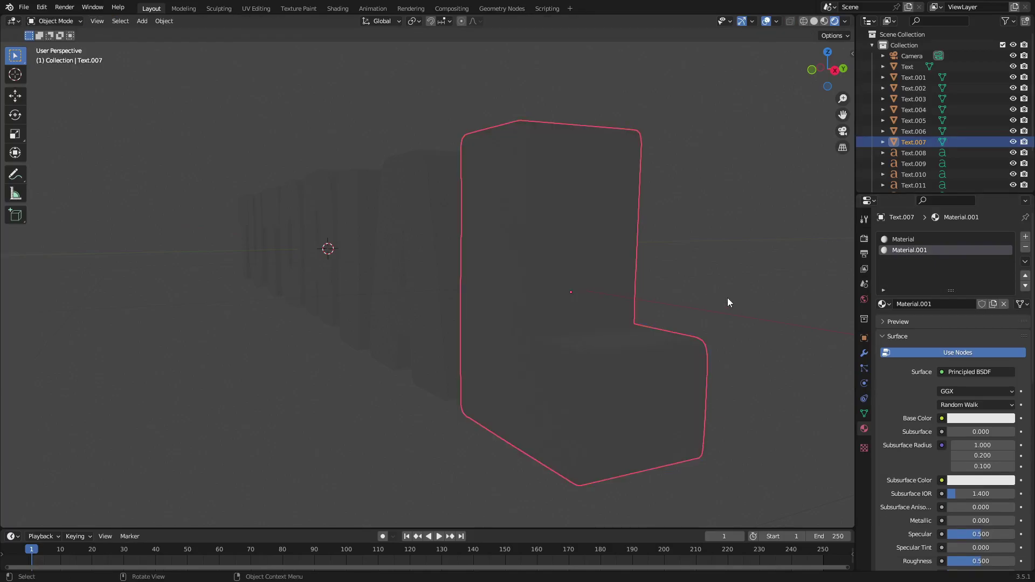
{"action": "left_click", "coordinate": [992, 420]}
{"action": "left_click_drag", "start_coordinate": [996, 276], "coordinate": [976, 298]}
{"action": "middle_click_drag", "start_coordinate": [578, 216], "coordinate": [594, 244]}
{"action": "scroll", "coordinate": [530, 238], "scroll_direction": "down", "scroll_amount": 1}
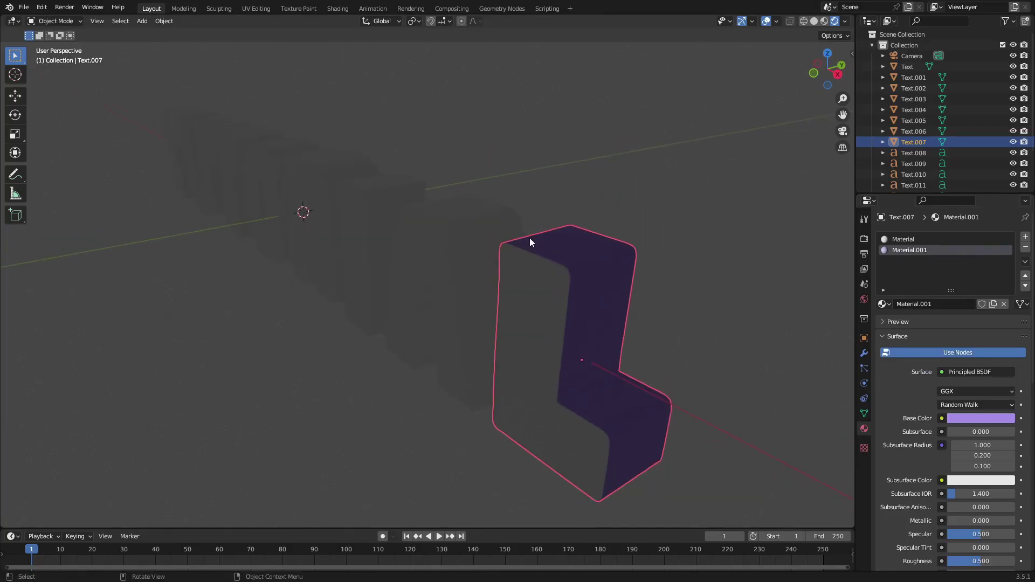
- Link the L's two materials to the other seven TUTORIAL letters and check several of them for both slots
{"action": "left_click", "coordinate": [483, 225]}
{"action": "key", "text": "Tab"}
{"action": "key", "text": "Tab"}
{"action": "middle_click_drag", "start_coordinate": [483, 225], "coordinate": [421, 234]}
{"action": "left_click_drag", "start_coordinate": [115, 115], "coordinate": [462, 384]}
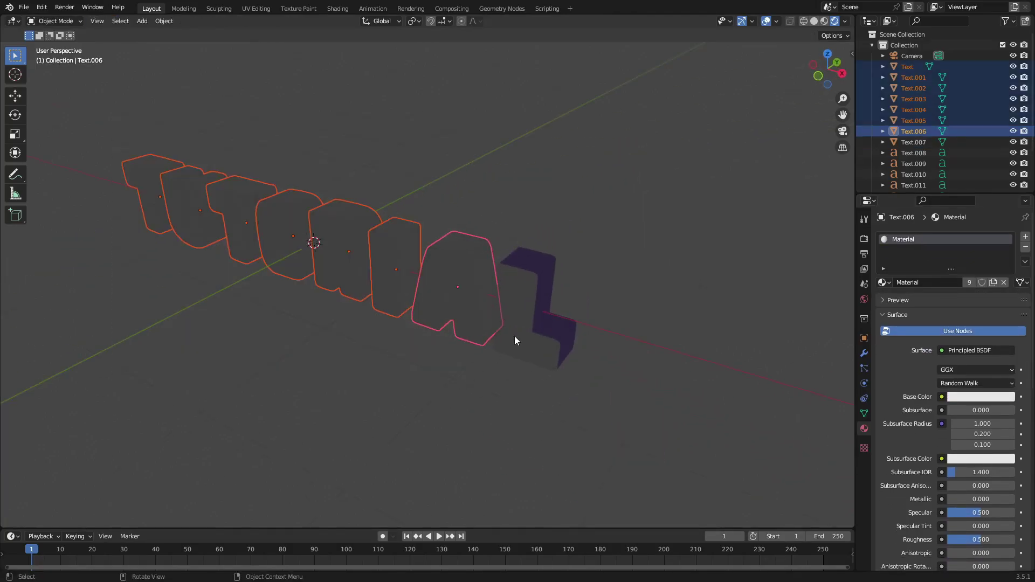
{"action": "left_click", "coordinate": [520, 321], "text": "shift"}
{"action": "key", "text": "ctrl+l"}
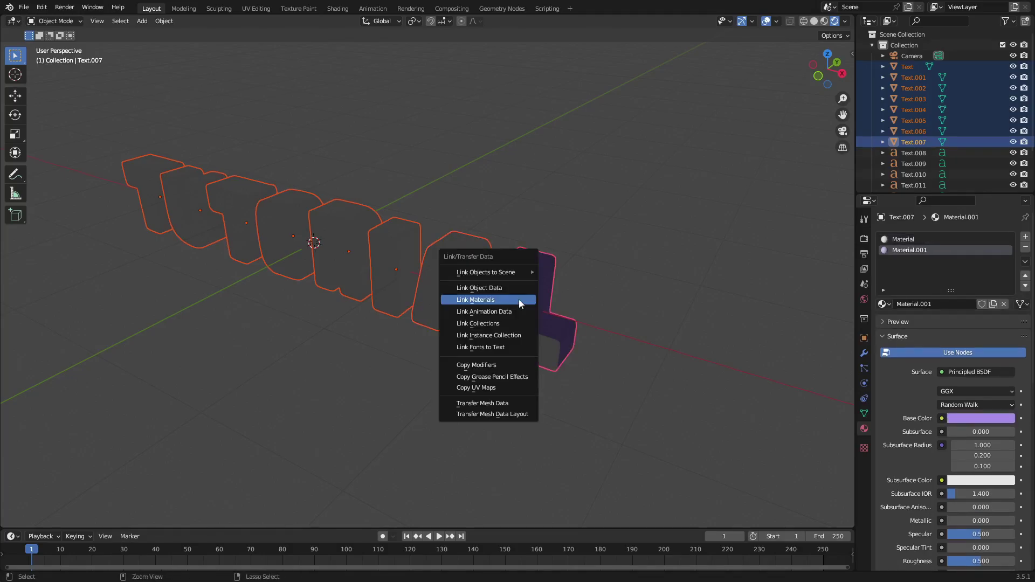
{"action": "left_click", "coordinate": [519, 299]}
{"action": "left_click", "coordinate": [380, 249]}
{"action": "left_click", "coordinate": [294, 224]}
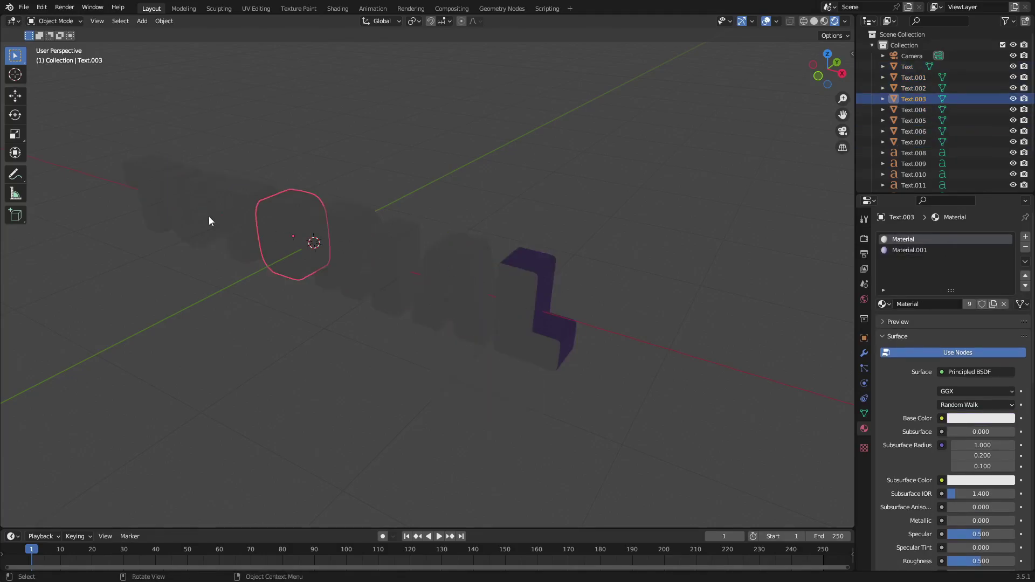
{"action": "left_click", "coordinate": [209, 216]}
- Rename the second material as PURPLE
{"action": "left_click", "coordinate": [908, 251]}
{"action": "double_click", "coordinate": [931, 252]}
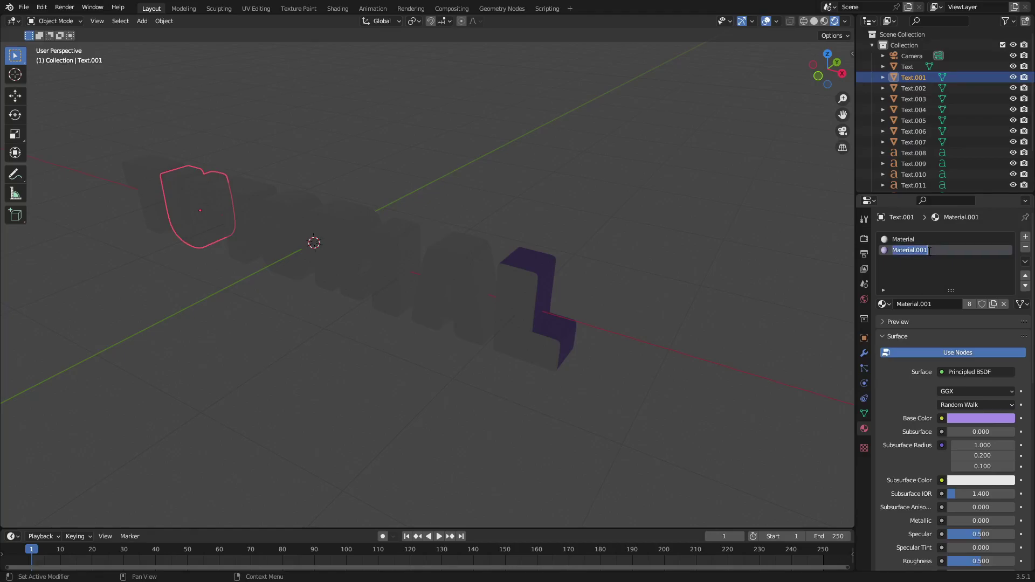
{"action": "type", "text": "PURPLE"}
{"action": "key", "text": "Return"}
- Rename the first material as WHITE and brighten its base color to pure white
{"action": "left_click", "coordinate": [910, 239]}
{"action": "double_click", "coordinate": [911, 238]}
{"action": "type", "text": "WHITE"}
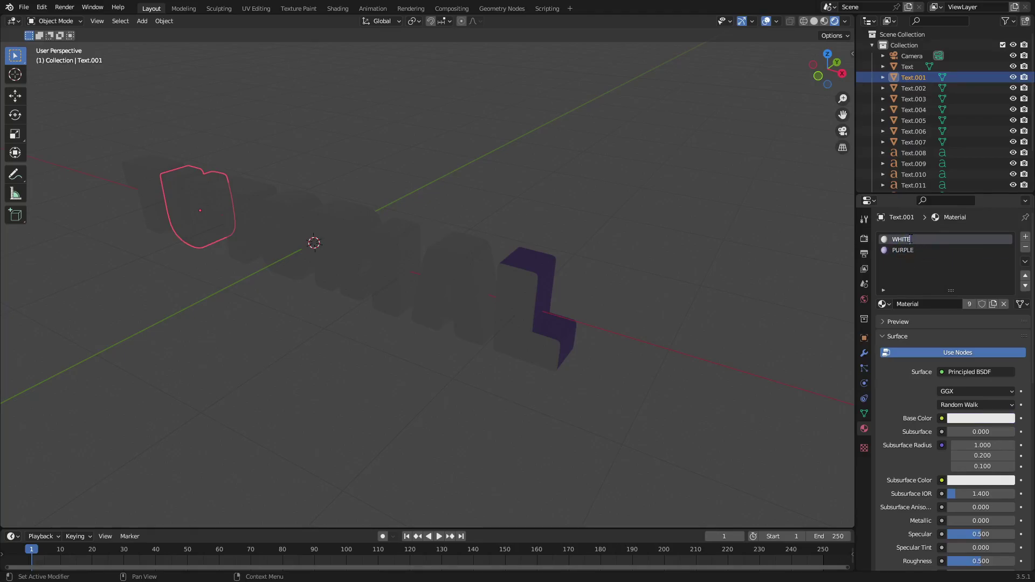
{"action": "key", "text": "Return"}
{"action": "left_click", "coordinate": [965, 419]}
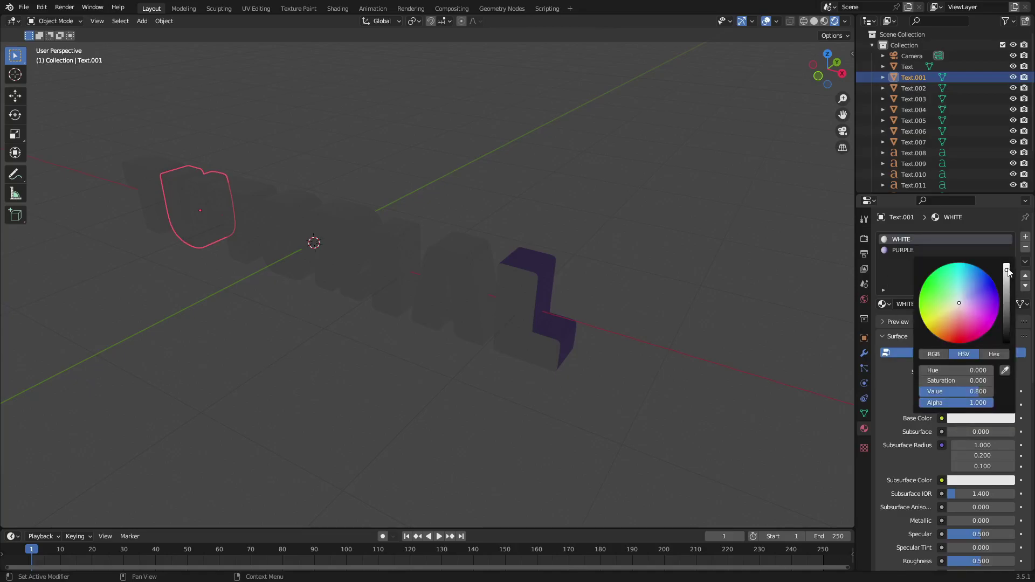
{"action": "left_click", "coordinate": [927, 253]}
- Select the letter A's side faces with X-ray in the right orthographic view and assign the PURPLE material to them
{"action": "middle_click_drag", "start_coordinate": [615, 260], "coordinate": [600, 261]}
{"action": "left_click", "coordinate": [480, 270]}
{"action": "key", "text": "KP_3"}
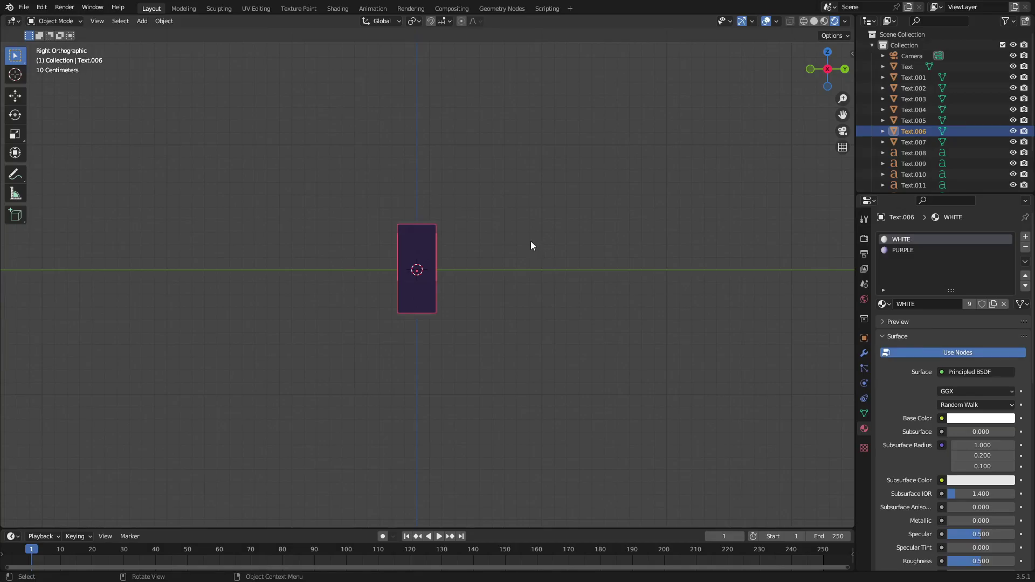
{"action": "key", "text": "Tab"}
{"action": "middle_click_drag", "start_coordinate": [487, 226], "coordinate": [547, 231], "text": "shift"}
{"action": "left_click", "coordinate": [790, 21]}
{"action": "scroll", "coordinate": [538, 279], "scroll_direction": "up", "scroll_amount": 5}
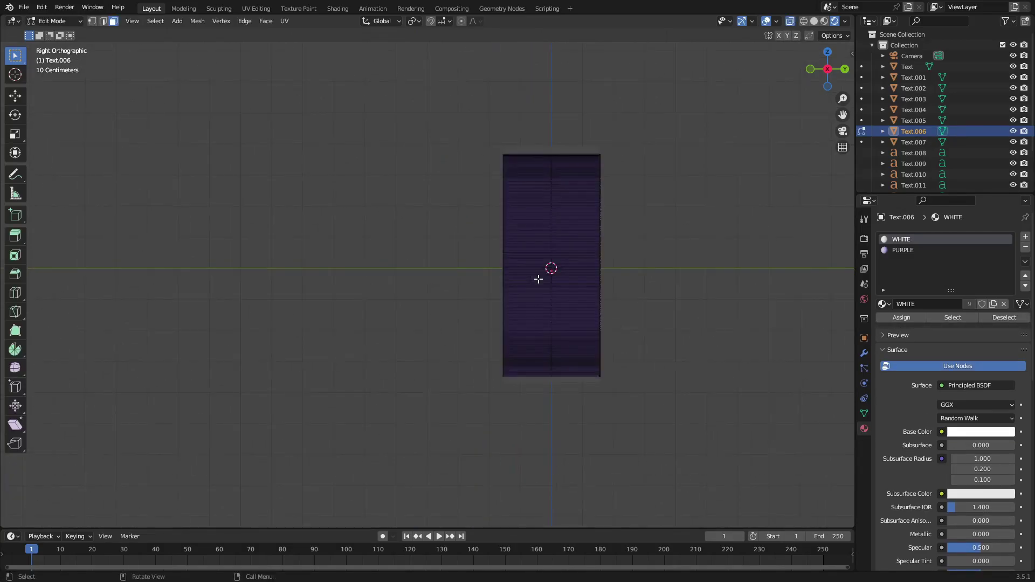
{"action": "middle_click_drag", "start_coordinate": [538, 279], "coordinate": [463, 265], "text": "shift"}
{"action": "left_click_drag", "start_coordinate": [434, 115], "coordinate": [524, 411]}
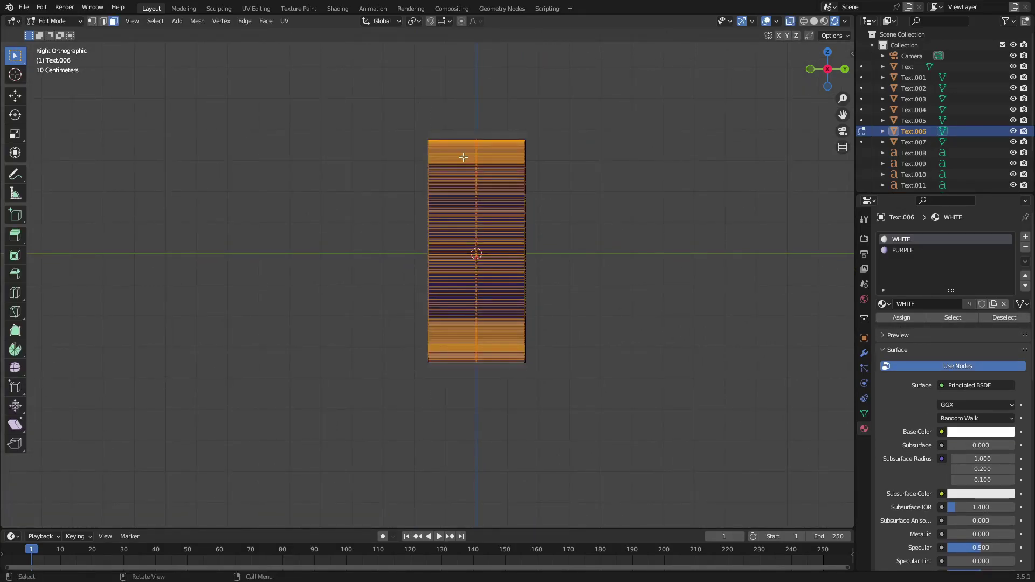
{"action": "left_click", "coordinate": [909, 251]}
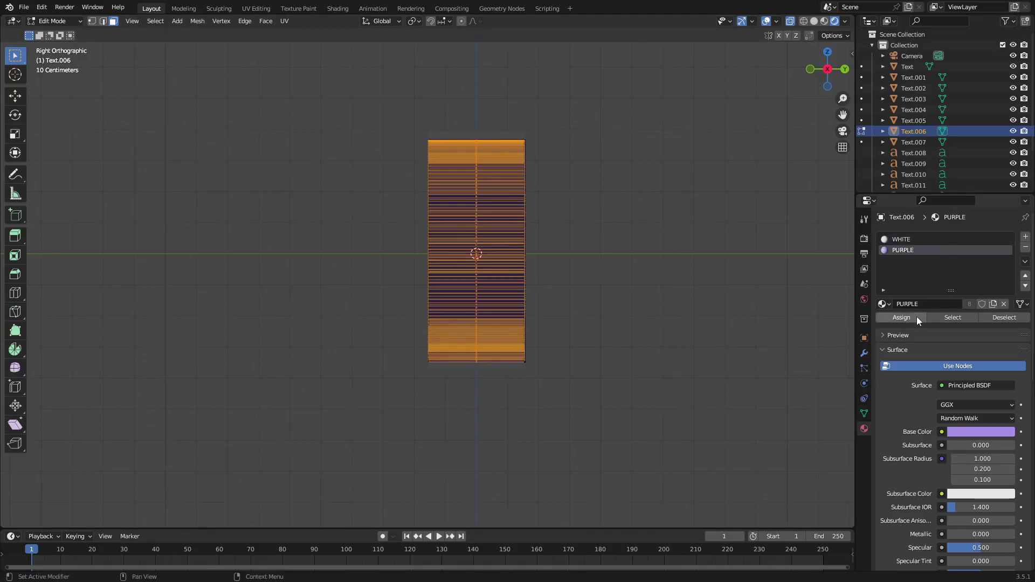
{"action": "middle_click_drag", "start_coordinate": [507, 236], "coordinate": [543, 248]}
{"action": "key", "text": "Tab"}
{"action": "scroll", "coordinate": [491, 241], "scroll_direction": "down", "scroll_amount": 4}
- Select the letter I's side faces in the right orthographic view and assign the PURPLE material to them
{"action": "left_click", "coordinate": [399, 253]}
{"action": "key", "text": "Tab"}
{"action": "key", "text": "KP_3"}
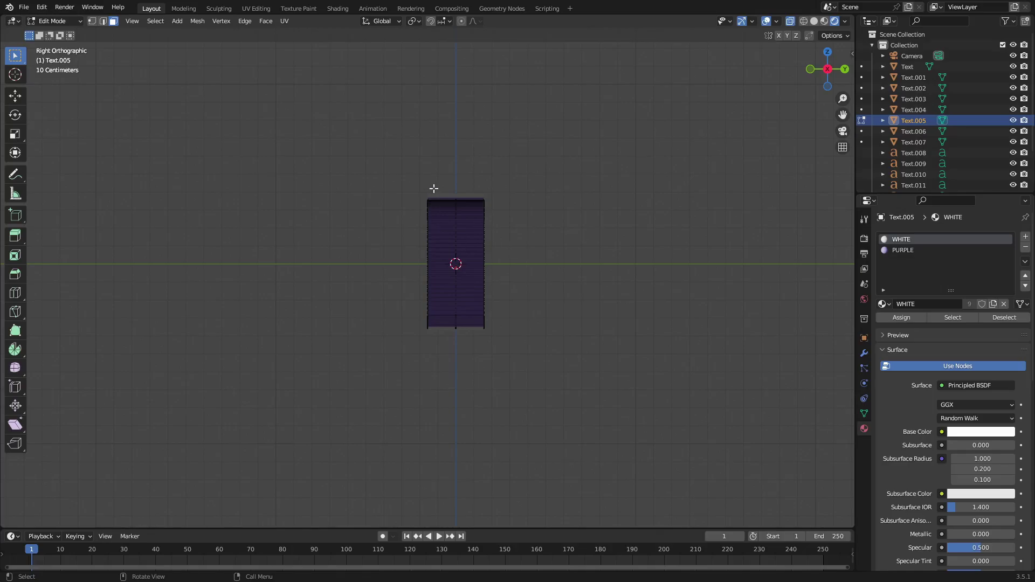
{"action": "left_click_drag", "start_coordinate": [432, 187], "coordinate": [485, 359]}
{"action": "left_click", "coordinate": [906, 250]}
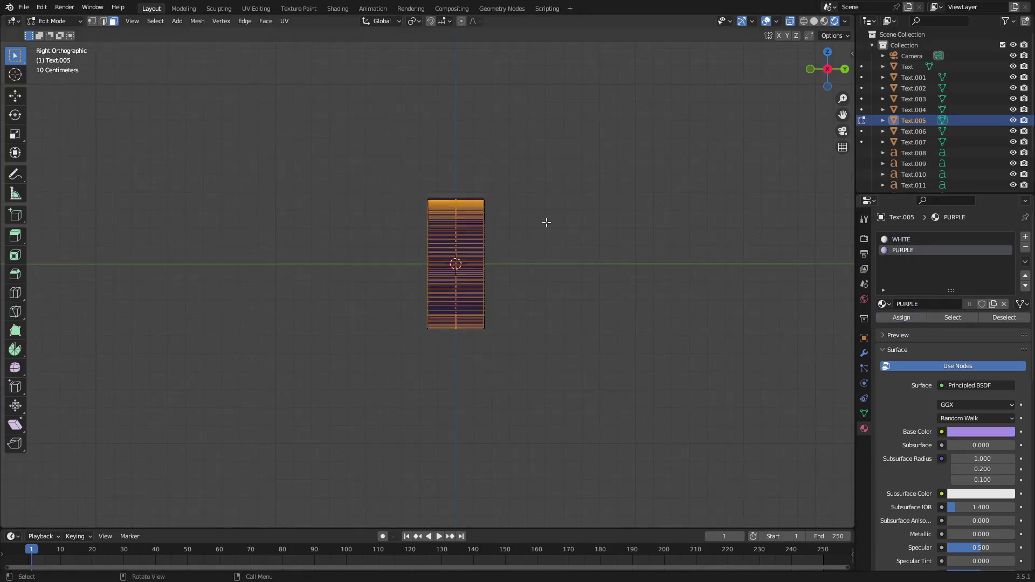
{"action": "middle_click_drag", "start_coordinate": [546, 222], "coordinate": [379, 224]}
{"action": "key", "text": "Tab"}
- Select the letter R's side faces in the right orthographic view and assign the PURPLE material to them
{"action": "left_click", "coordinate": [426, 221]}
{"action": "key", "text": "Tab"}
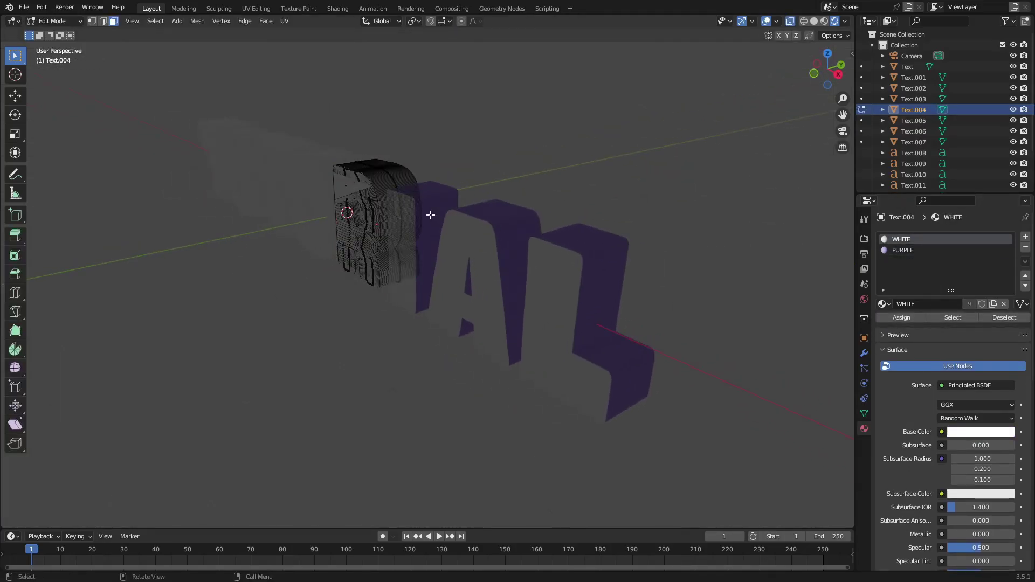
{"action": "key", "text": "KP_3"}
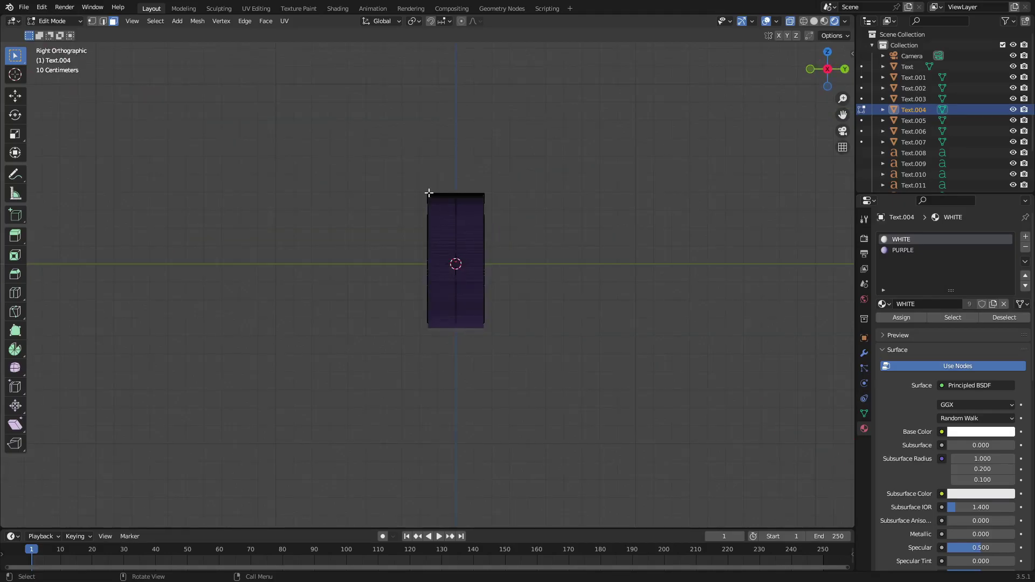
{"action": "left_click_drag", "start_coordinate": [429, 192], "coordinate": [486, 354]}
{"action": "left_click", "coordinate": [903, 251]}
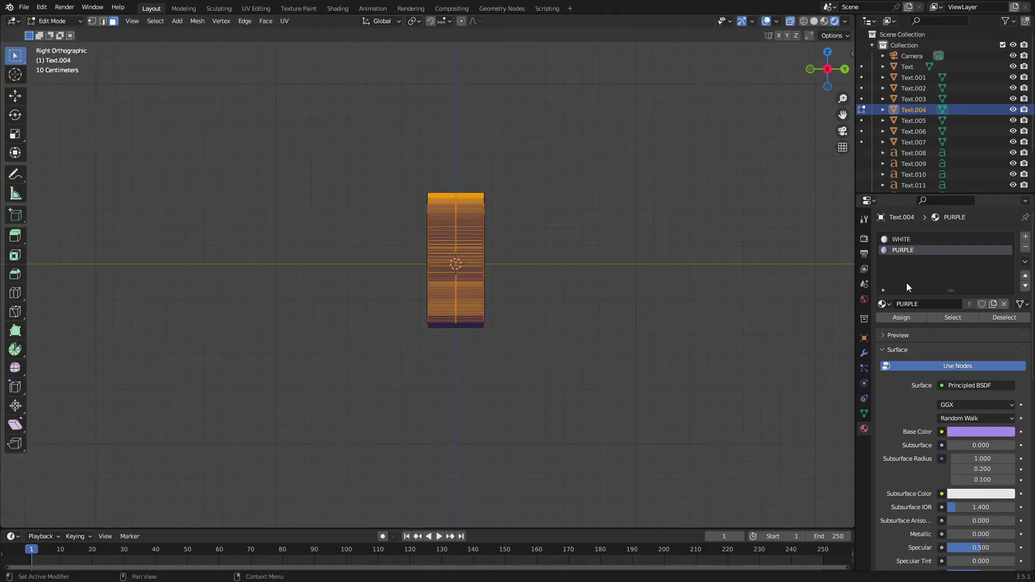
{"action": "middle_click_drag", "start_coordinate": [538, 229], "coordinate": [325, 232]}
{"action": "key", "text": "Tab"}
- Select the letter O's side faces in the right orthographic view and assign the PURPLE material to them
{"action": "left_click", "coordinate": [296, 225]}
{"action": "key", "text": "Tab"}
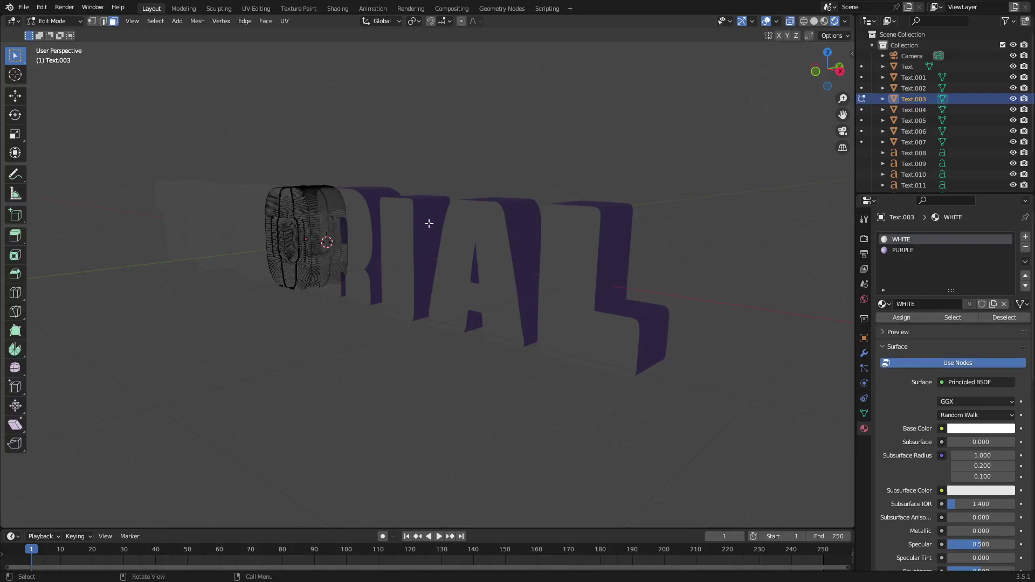
{"action": "key", "text": "KP_3"}
{"action": "left_click_drag", "start_coordinate": [436, 187], "coordinate": [480, 337]}
{"action": "left_click", "coordinate": [903, 250]}
{"action": "left_click", "coordinate": [885, 304]}
{"action": "left_click", "coordinate": [897, 320]}
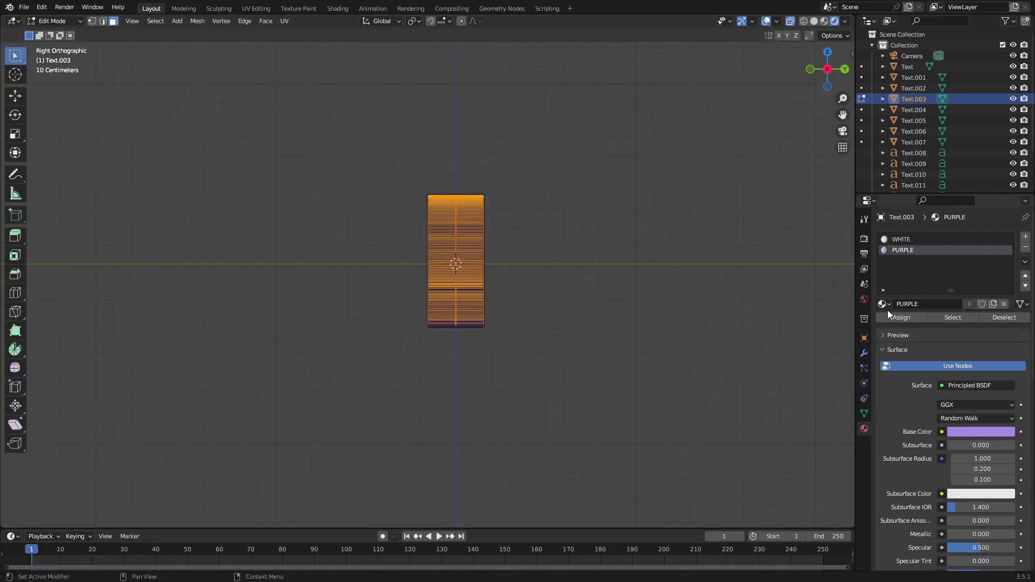
{"action": "key", "text": "Tab"}
- Select the second letter T's side faces in the right orthographic view and assign the PURPLE material to them
{"action": "middle_click_drag", "start_coordinate": [560, 249], "coordinate": [182, 230]}
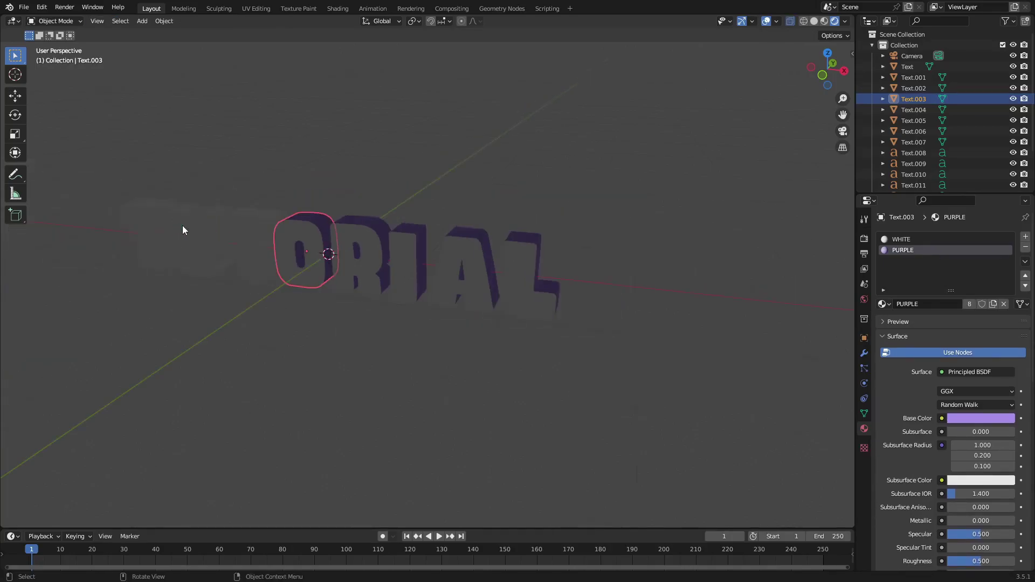
{"action": "left_click", "coordinate": [240, 230]}
{"action": "key", "text": "Tab"}
{"action": "key", "text": "KP_3"}
{"action": "scroll", "coordinate": [423, 224], "scroll_direction": "up", "scroll_amount": 4}
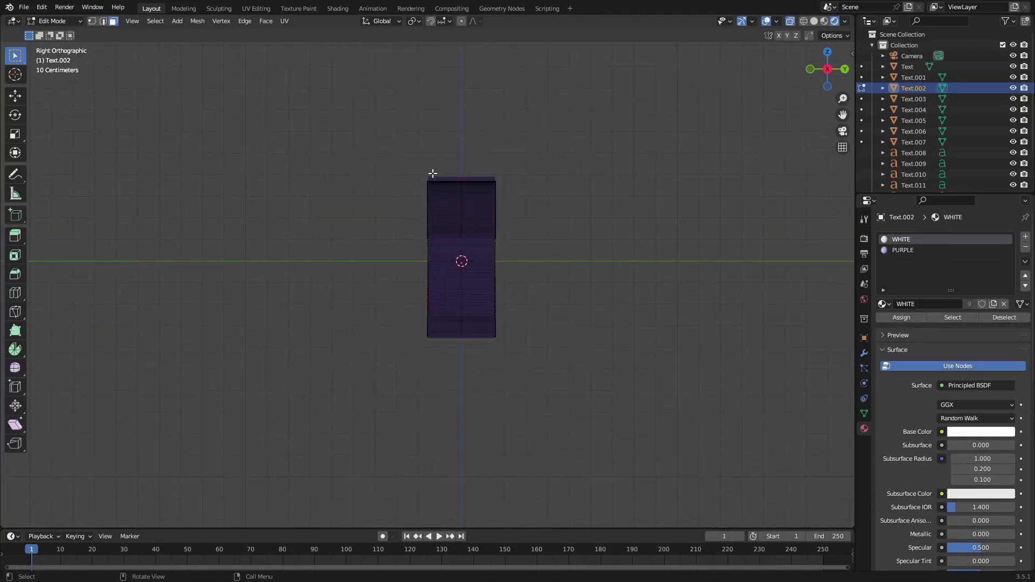
{"action": "left_click_drag", "start_coordinate": [430, 173], "coordinate": [513, 351]}
{"action": "left_click", "coordinate": [911, 251]}
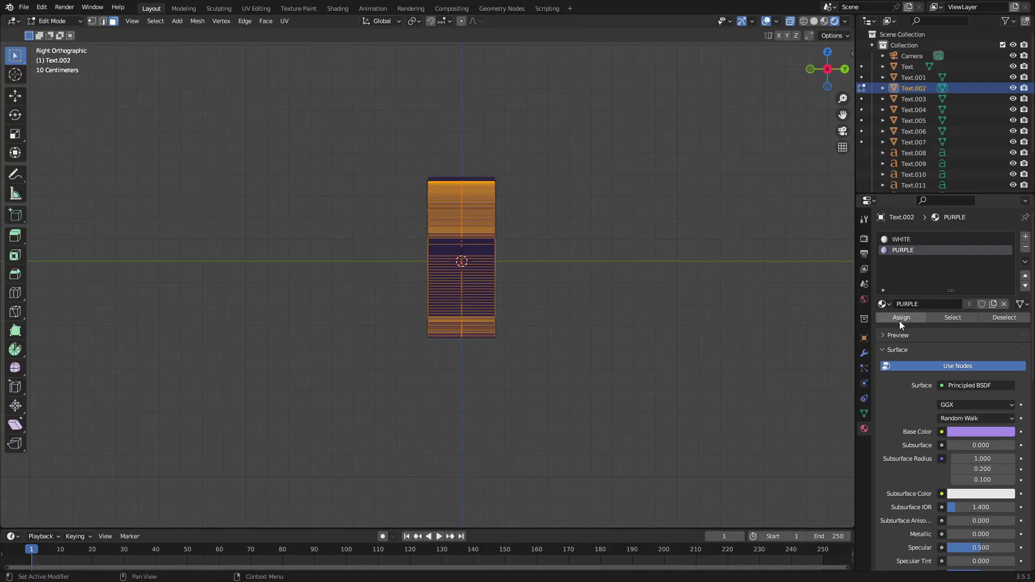
{"action": "left_click", "coordinate": [901, 318]}
{"action": "key", "text": "Tab"}
- Select the letter U's side faces in the right orthographic view and assign the PURPLE material to them
{"action": "middle_click_drag", "start_coordinate": [555, 296], "coordinate": [611, 289]}
{"action": "left_click", "coordinate": [350, 285]}
{"action": "key", "text": "KP_3"}
{"action": "key", "text": "Tab"}
{"action": "scroll", "coordinate": [475, 275], "scroll_direction": "up", "scroll_amount": 4}
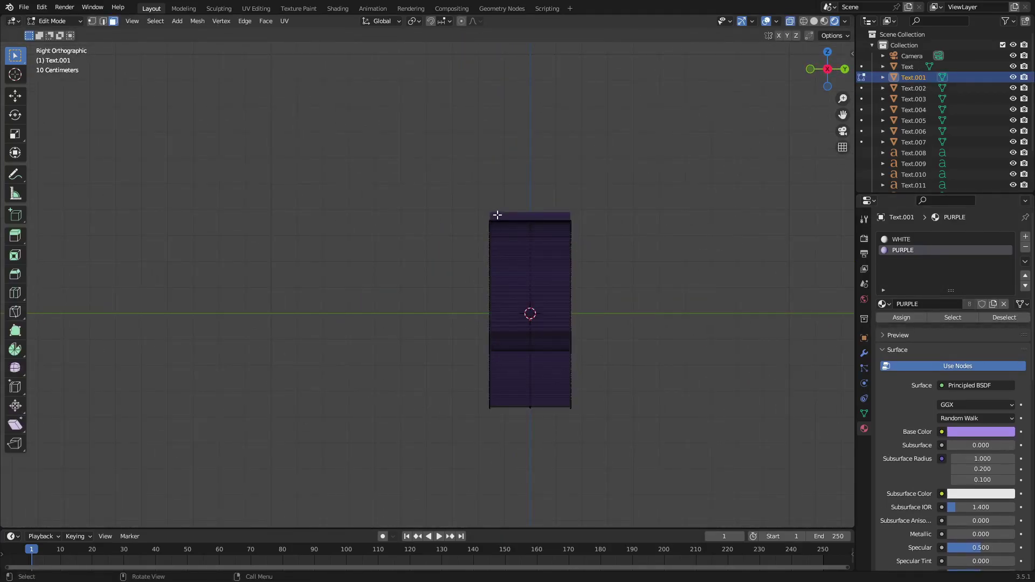
{"action": "left_click_drag", "start_coordinate": [493, 214], "coordinate": [570, 448]}
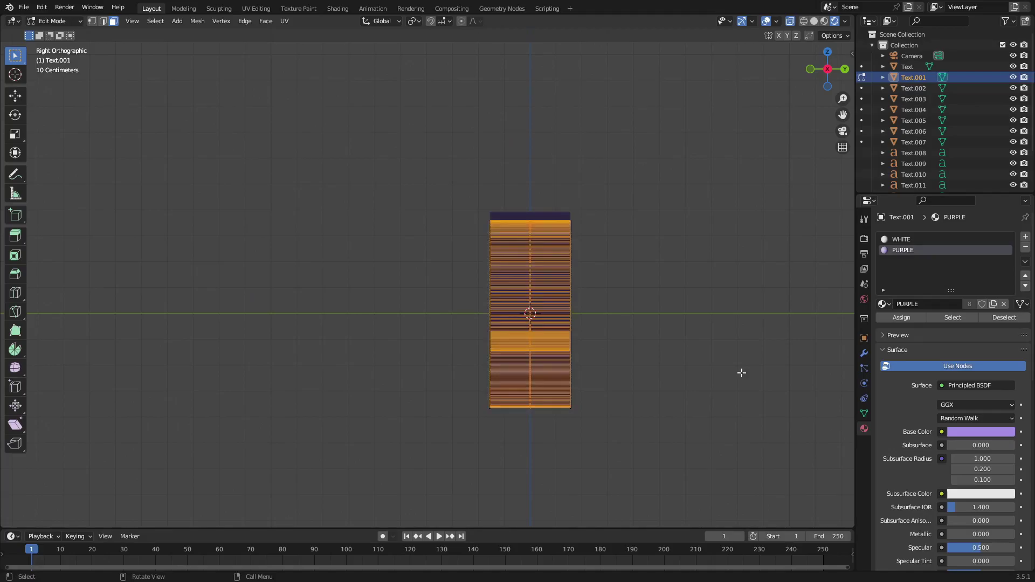
{"action": "left_click", "coordinate": [897, 317]}
{"action": "middle_click_drag", "start_coordinate": [673, 301], "coordinate": [260, 264]}
{"action": "key", "text": "Tab"}
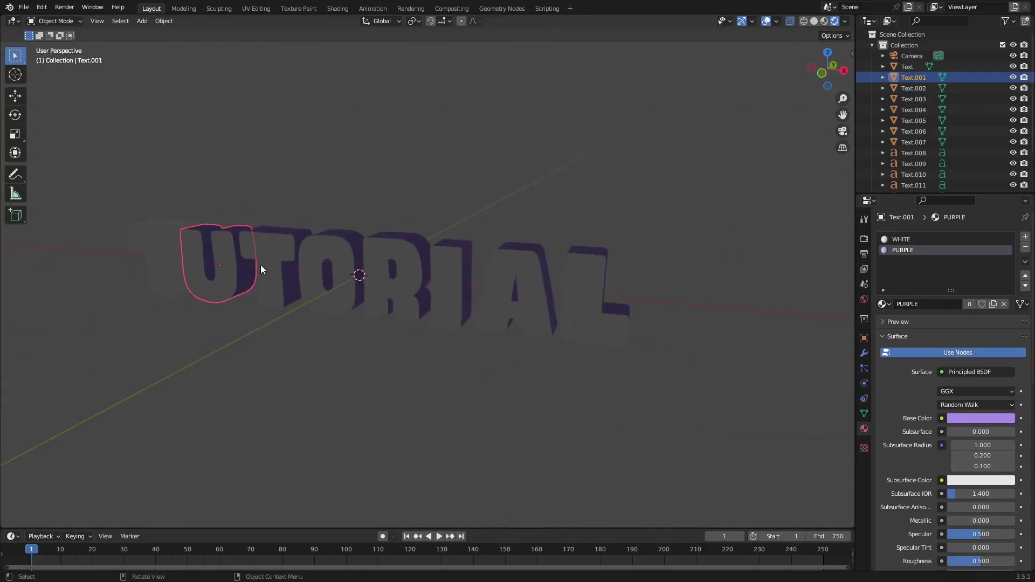
- Select the first letter T's side faces in the right orthographic view and assign the PURPLE material to them
{"action": "left_click", "coordinate": [161, 262]}
{"action": "key", "text": "Tab"}
{"action": "key", "text": "KP_3"}
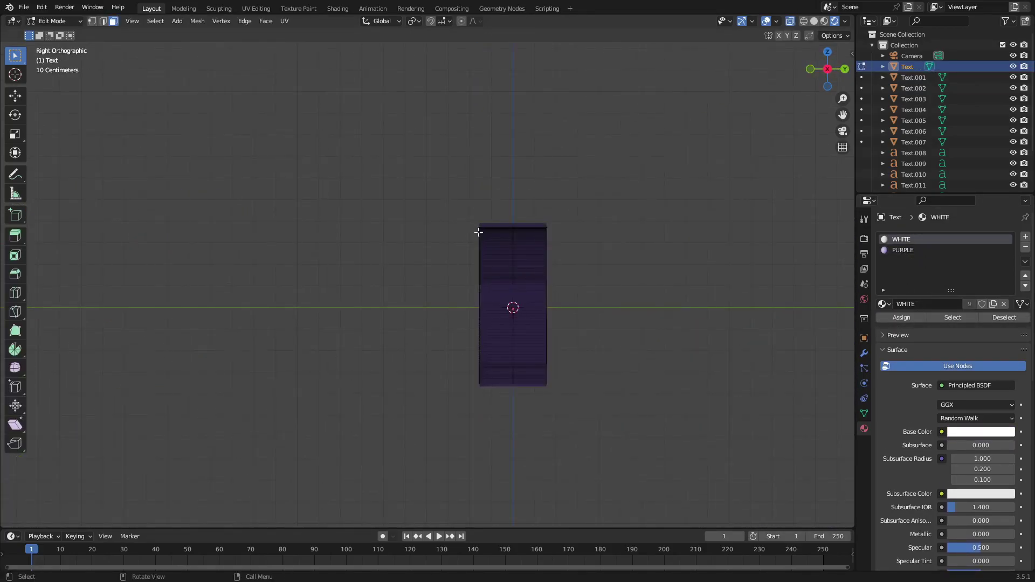
{"action": "left_click_drag", "start_coordinate": [481, 224], "coordinate": [544, 422]}
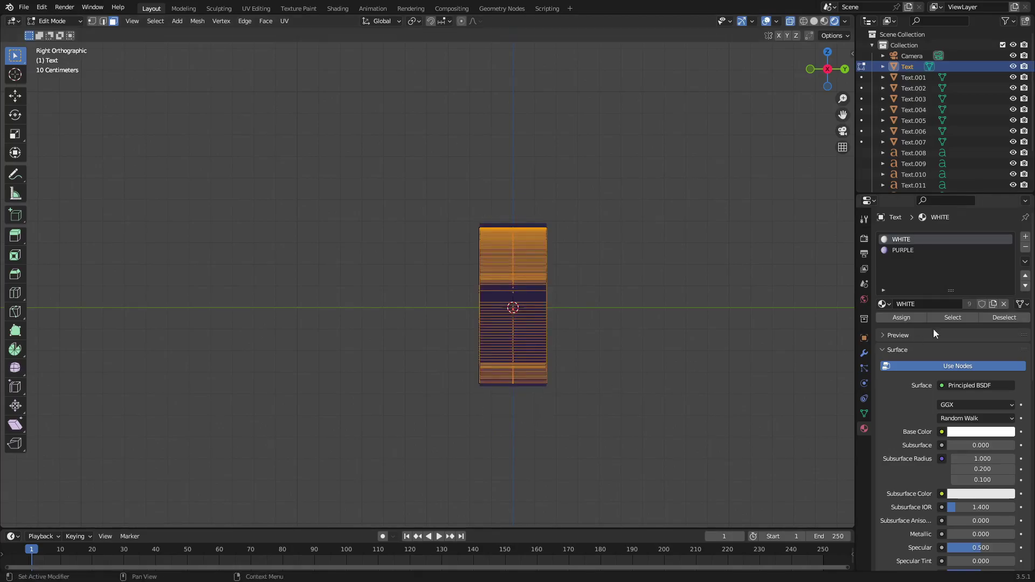
{"action": "left_click", "coordinate": [930, 249]}
{"action": "left_click", "coordinate": [894, 320]}
{"action": "key", "text": "Tab"}
- Select all eight mesh letters and scale them by about 1.2 along the Y axis to thicken the word
{"action": "mouse_move", "coordinate": [536, 289]}
{"action": "middle_mouse_down"}
{"action": "mouse_move", "coordinate": [602, 313]}
{"action": "mouse_move", "coordinate": [476, 280]}
{"action": "mouse_move", "coordinate": [494, 241]}
{"action": "mouse_move", "coordinate": [483, 247]}
{"action": "mouse_move", "coordinate": [464, 235]}
{"action": "mouse_move", "coordinate": [481, 272]}
{"action": "mouse_move", "coordinate": [532, 277]}
{"action": "mouse_move", "coordinate": [527, 289]}
{"action": "mouse_move", "coordinate": [565, 327]}
{"action": "mouse_move", "coordinate": [506, 300]}
{"action": "mouse_move", "coordinate": [544, 300]}
{"action": "middle_mouse_up"}
{"action": "key", "text": "KP_0"}
{"action": "left_click_drag", "start_coordinate": [509, 393], "coordinate": [353, 245]}
{"action": "middle_click_drag", "start_coordinate": [424, 195], "coordinate": [406, 404]}
{"action": "middle_click_drag", "start_coordinate": [509, 208], "coordinate": [474, 232]}
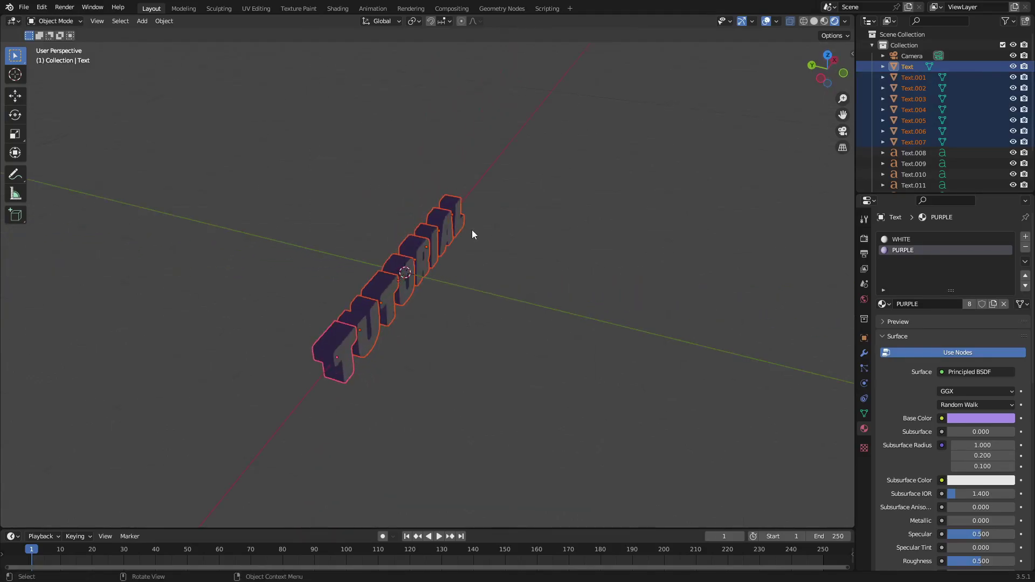
{"action": "key", "text": "s"}
{"action": "key", "text": "y"}
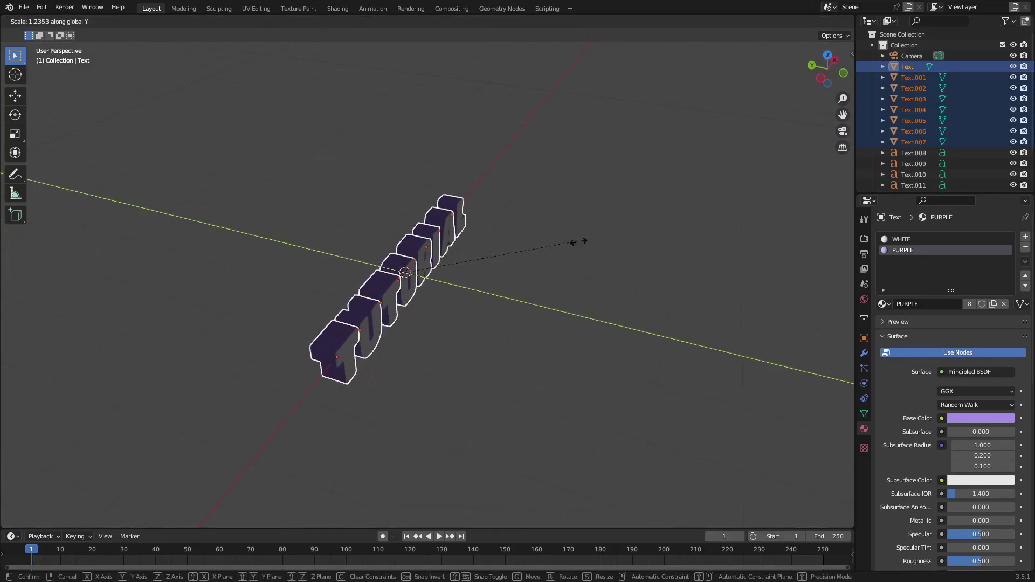
{"action": "left_click", "coordinate": [568, 235]}
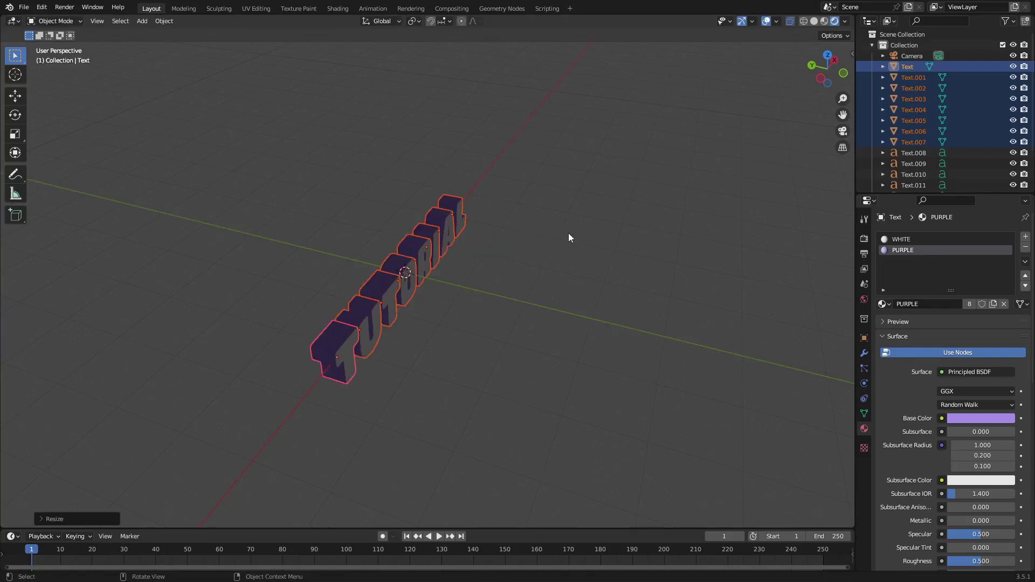
- Add an area light at the word's center and raise it along Z to just above the letters
{"action": "middle_click_drag", "start_coordinate": [568, 235], "coordinate": [537, 206]}
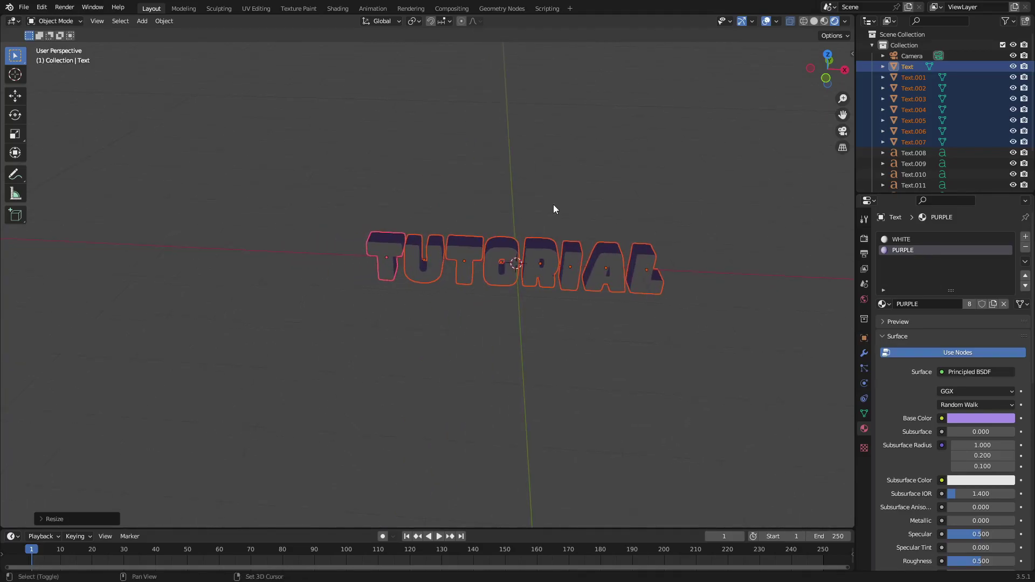
{"action": "key", "text": "shift+a"}
{"action": "mouse_move", "coordinate": [558, 178]}
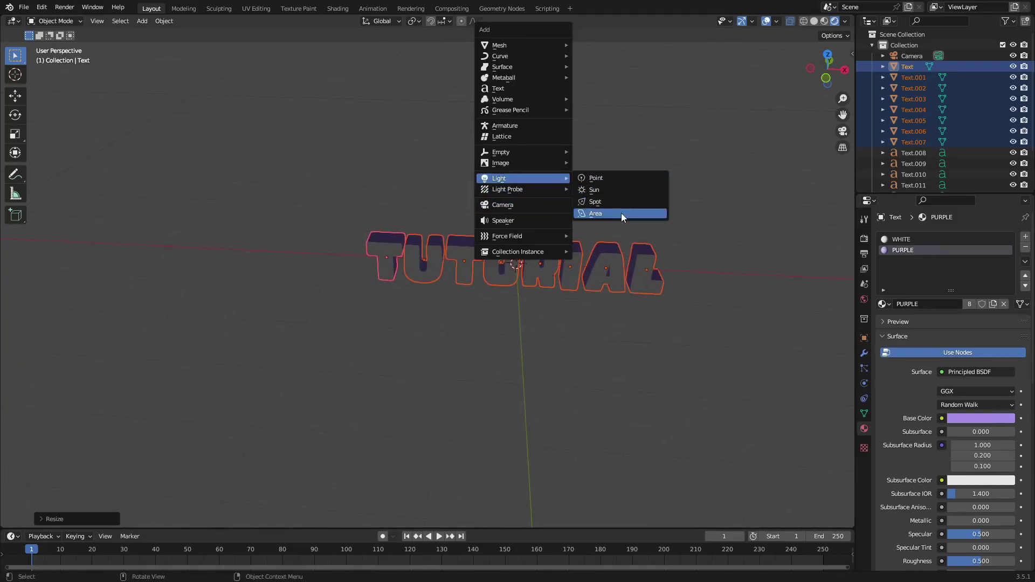
{"action": "left_click", "coordinate": [621, 214]}
{"action": "middle_click_drag", "start_coordinate": [621, 213], "coordinate": [561, 259]}
{"action": "key", "text": "g"}
{"action": "key", "text": "z"}
{"action": "left_click", "coordinate": [591, 231]}
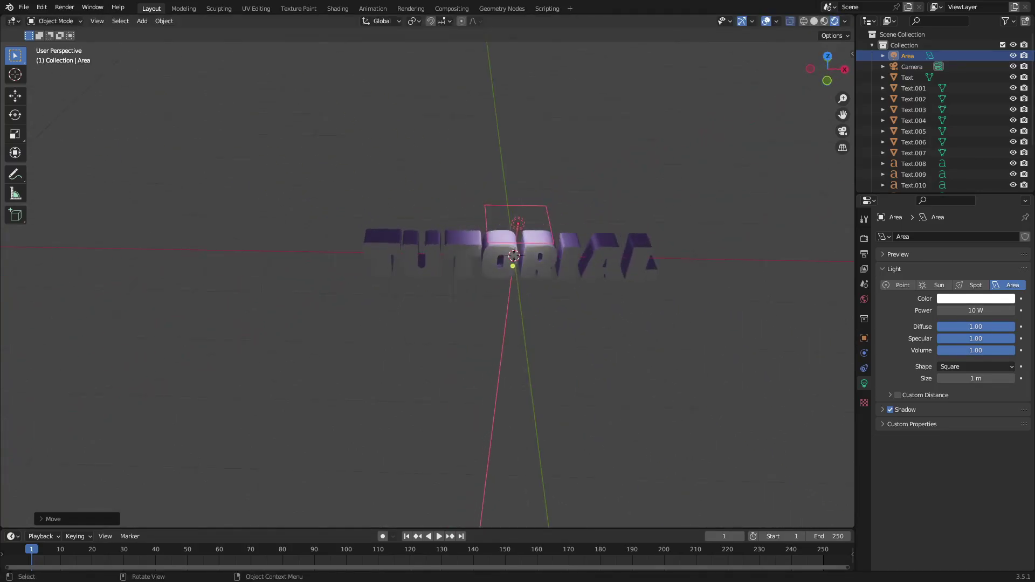
- Stretch the area light along X beyond both ends of the word and tilt it about its long axis
{"action": "key", "text": "s"}
{"action": "key", "text": "x"}
{"action": "left_click", "coordinate": [35, 238]}
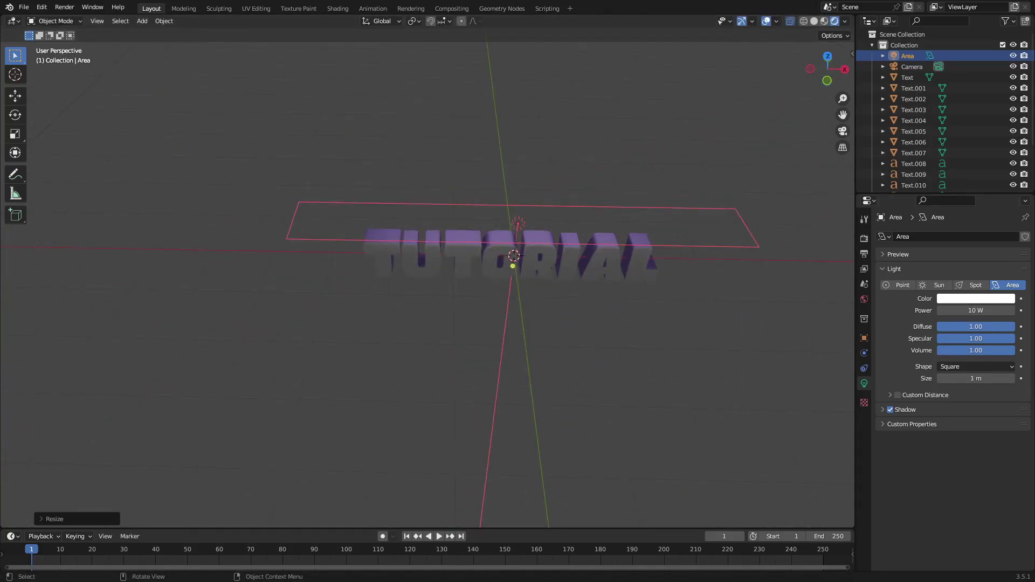
{"action": "middle_click_drag", "start_coordinate": [410, 221], "coordinate": [569, 173]}
{"action": "key", "text": "r"}
{"action": "key", "text": "y"}
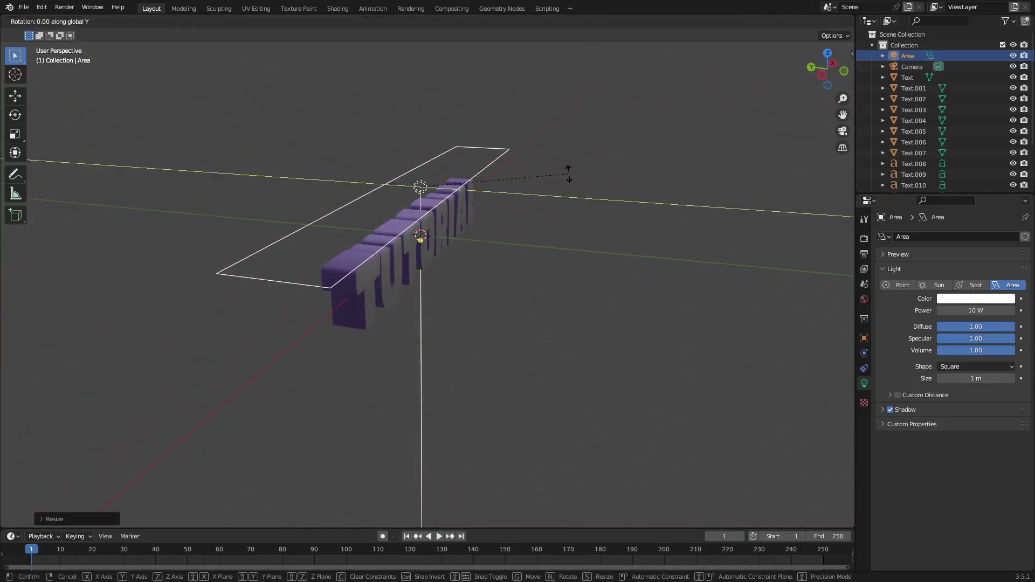
{"action": "left_click", "coordinate": [528, 248]}
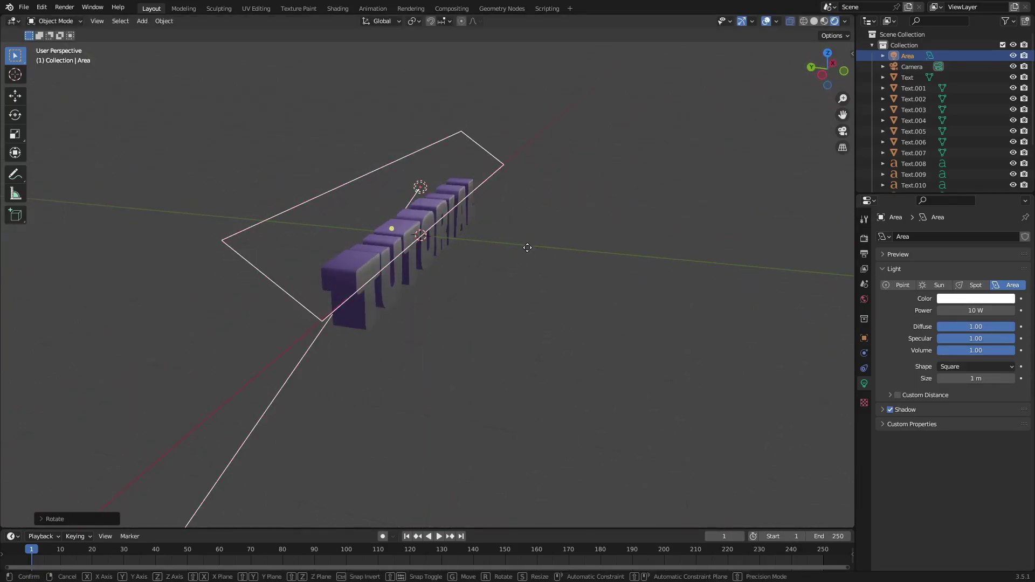
- Move the area light about 0.6 m along negative Y in front of the letters and set its power to 20.7 W
{"action": "key", "text": "g"}
{"action": "key", "text": "y"}
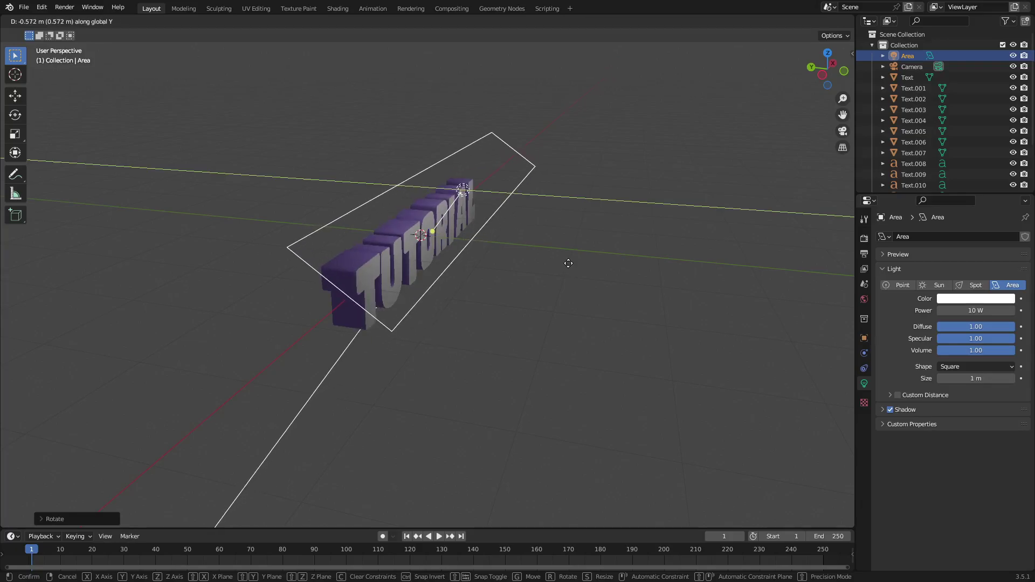
{"action": "left_click", "coordinate": [564, 262]}
{"action": "mouse_move", "coordinate": [562, 260]}
{"action": "middle_mouse_down"}
{"action": "mouse_move", "coordinate": [484, 215]}
{"action": "mouse_move", "coordinate": [481, 247]}
{"action": "mouse_move", "coordinate": [564, 264]}
{"action": "middle_mouse_up"}
{"action": "mouse_move", "coordinate": [971, 311]}
{"action": "left_mouse_down"}
{"action": "mouse_move", "coordinate": [997, 311]}
{"action": "mouse_move", "coordinate": [977, 310]}
{"action": "left_mouse_up"}
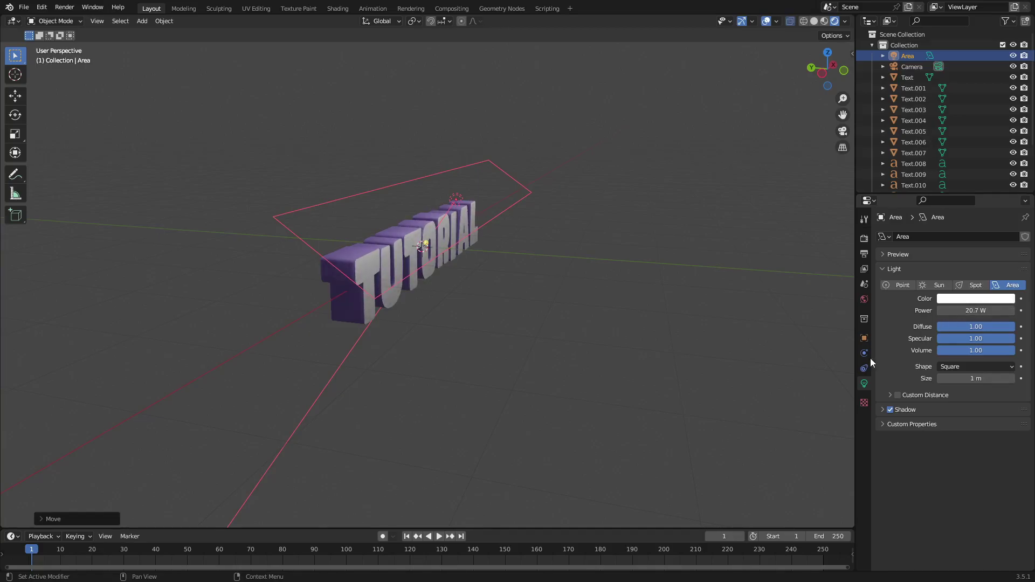
- Raise the area light about 0.08 m along Z while viewing through the camera
{"action": "key", "text": "KP_0"}
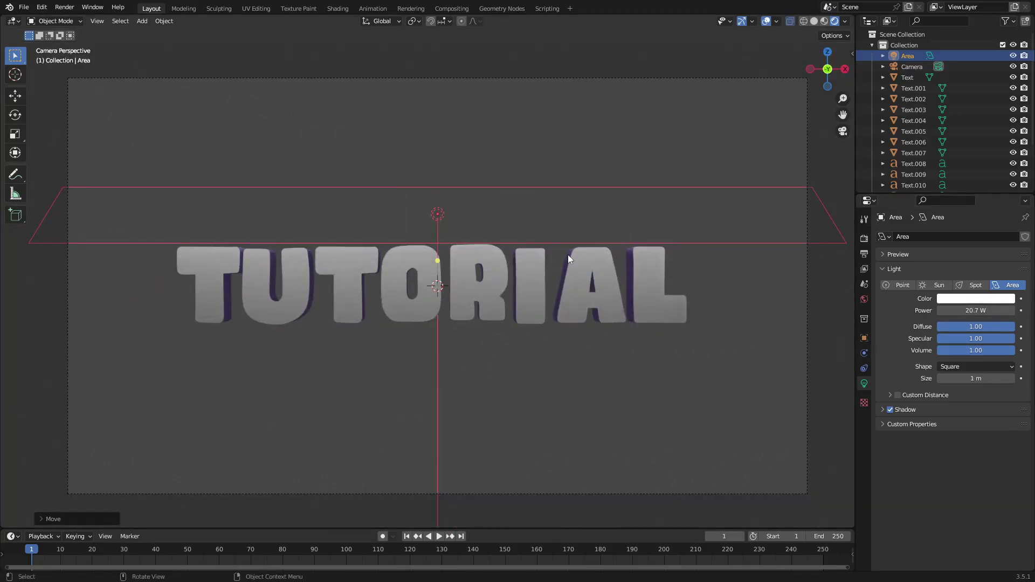
{"action": "key", "text": "g"}
{"action": "key", "text": "z"}
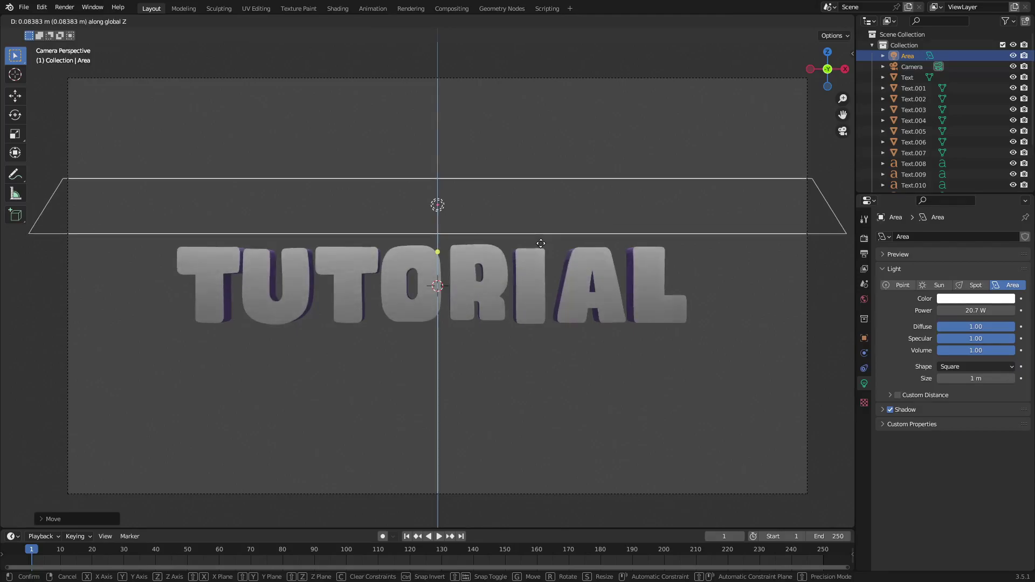
{"action": "left_click", "coordinate": [541, 243]}
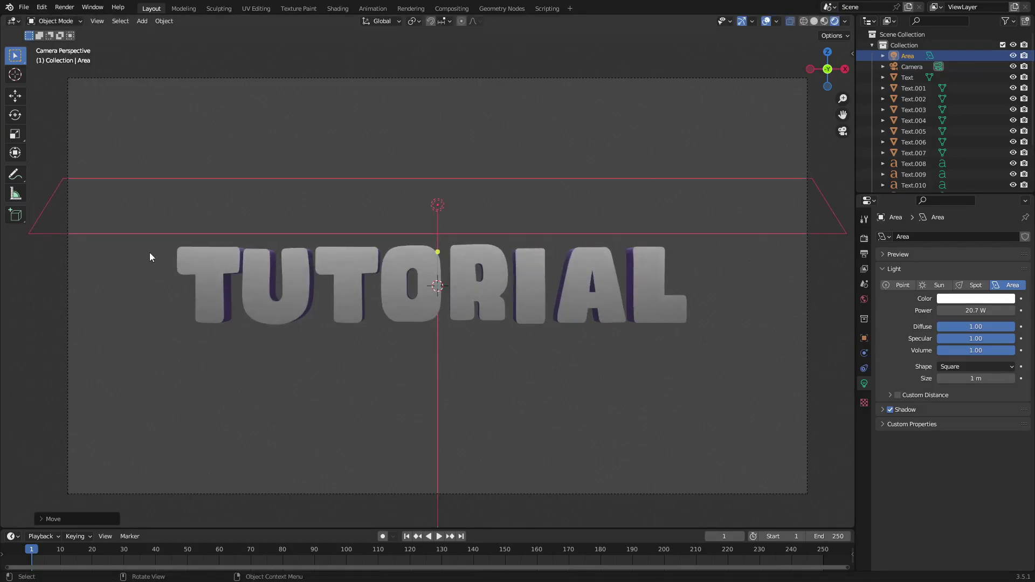
- Select the camera and move it about 2.4 m along its local Z axis toward the word
{"action": "left_click", "coordinate": [213, 262]}
{"action": "left_click", "coordinate": [807, 266]}
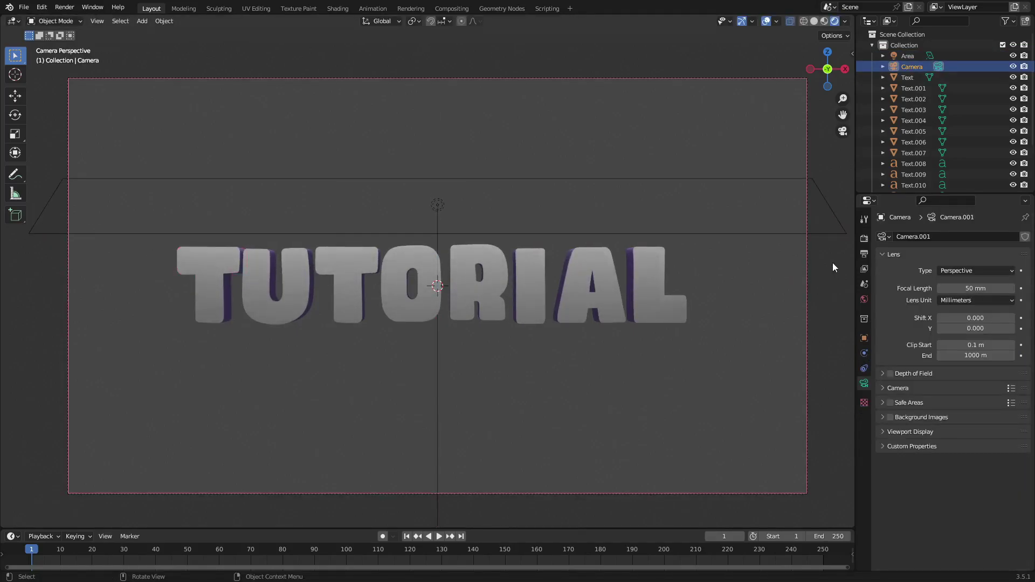
{"action": "middle_click_drag", "start_coordinate": [826, 261], "coordinate": [686, 282]}
{"action": "scroll", "coordinate": [674, 281], "scroll_direction": "down", "scroll_amount": 3}
{"action": "key", "text": "KP_0"}
{"action": "scroll", "coordinate": [656, 279], "scroll_direction": "down", "scroll_amount": 4}
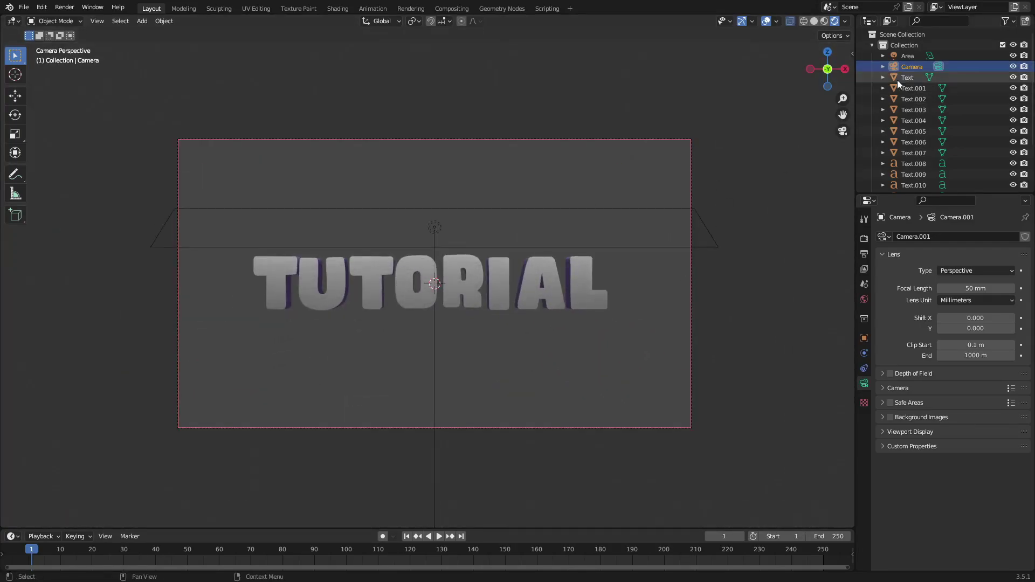
{"action": "key", "text": "g"}
{"action": "key", "text": "z"}
{"action": "key", "text": "z"}
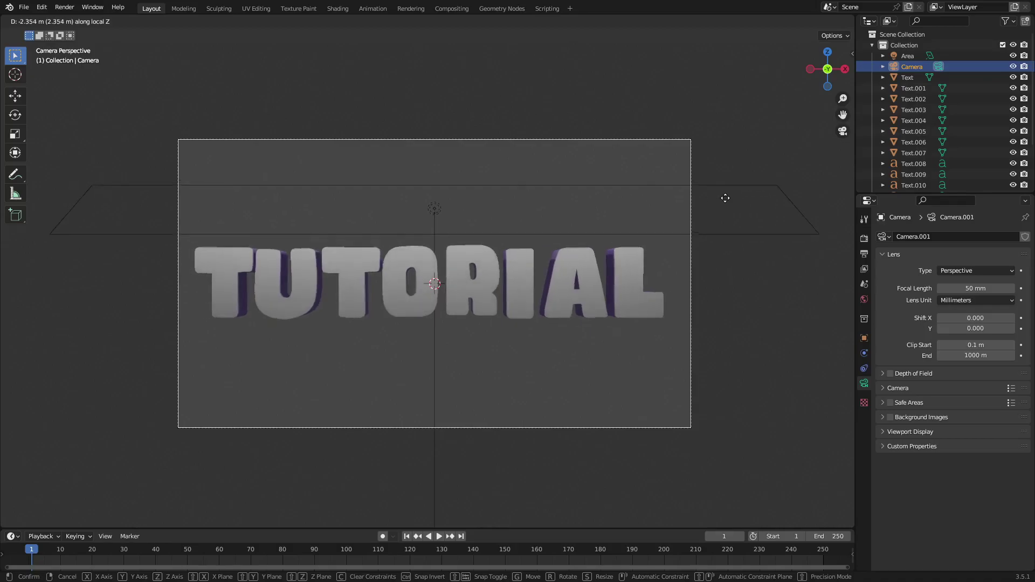
{"action": "left_click", "coordinate": [741, 206]}
- Set the camera's focal length to 30 mm and move it about 2.8 m closer along its local Z axis
{"action": "left_click_drag", "start_coordinate": [975, 288], "coordinate": [954, 288]}
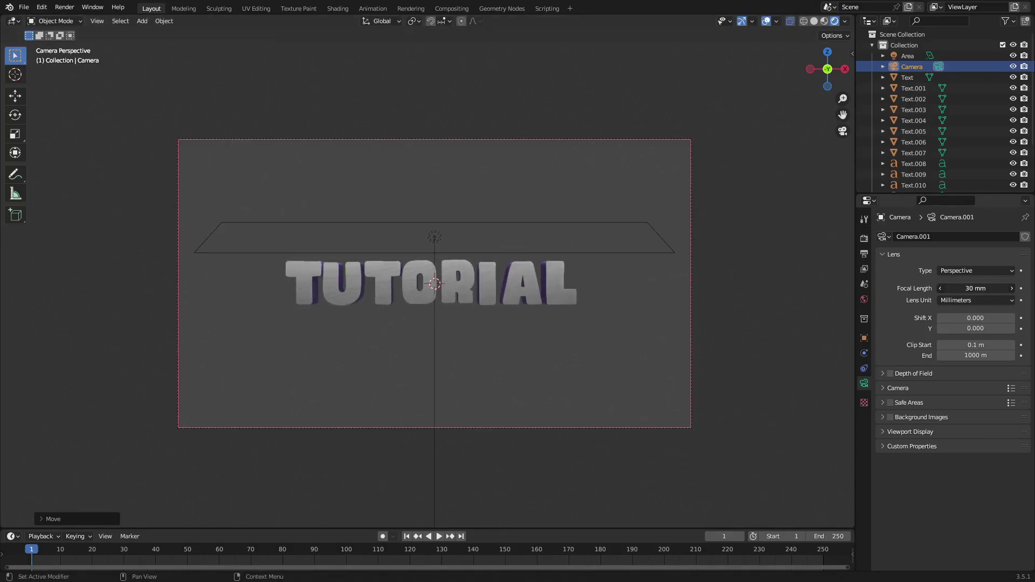
{"action": "key", "text": "g"}
{"action": "key", "text": "z"}
{"action": "key", "text": "z"}
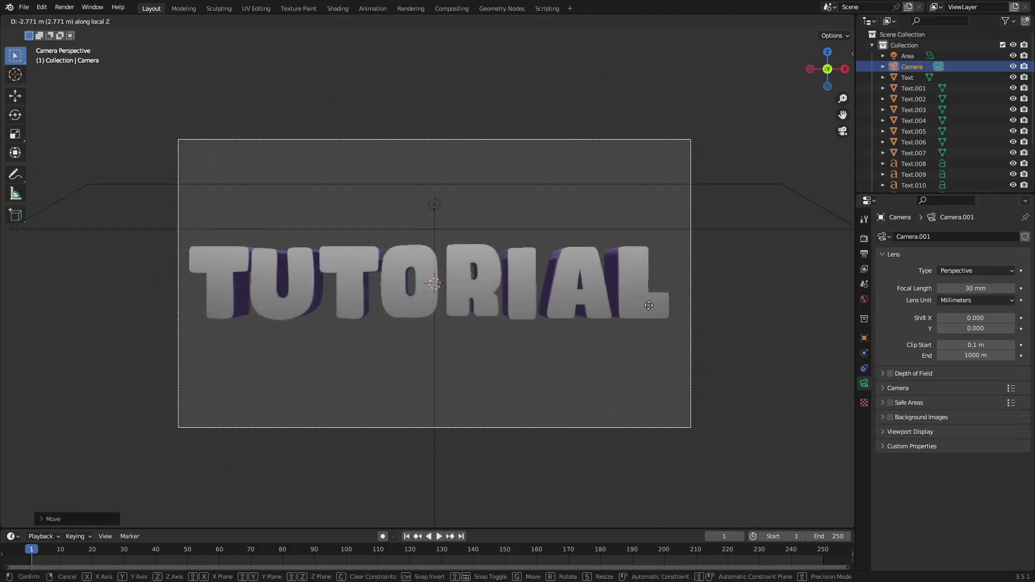
{"action": "left_click", "coordinate": [650, 303]}
- Set the camera's focal length to 11 mm and move it about 2.5 m closer along its local Z axis
{"action": "left_click_drag", "start_coordinate": [975, 289], "coordinate": [944, 289]}
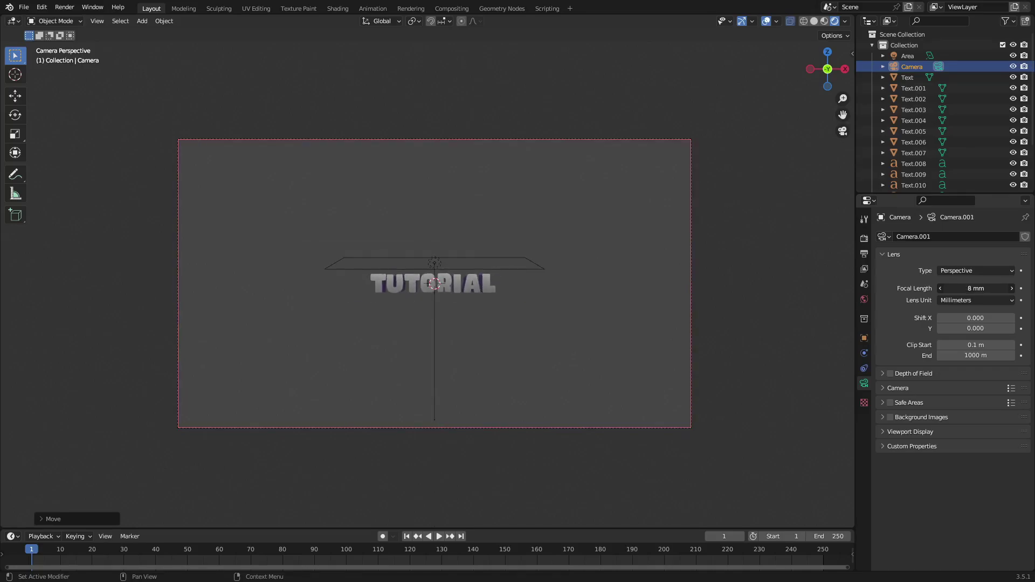
{"action": "key", "text": "g"}
{"action": "key", "text": "z"}
{"action": "key", "text": "z"}
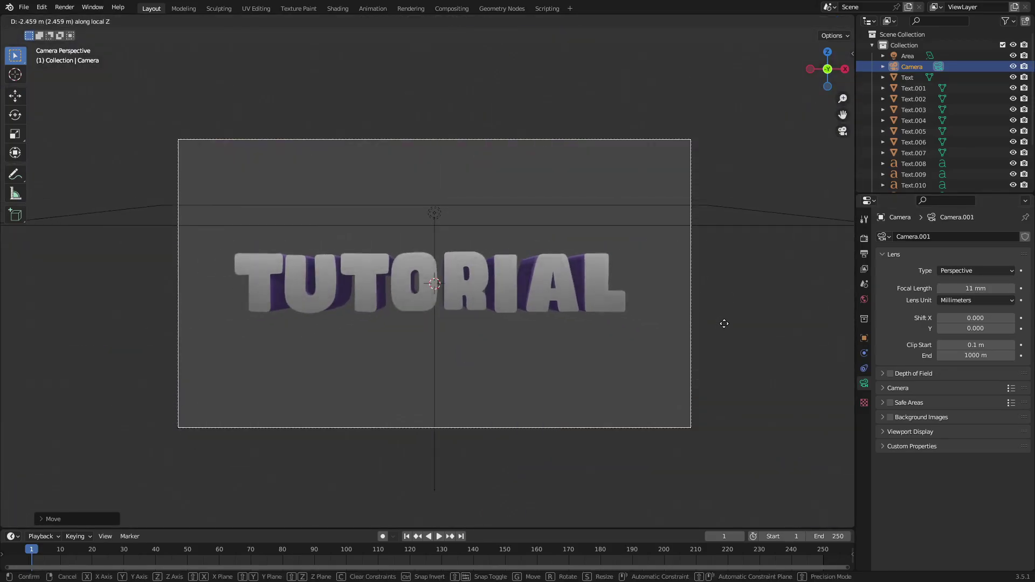
{"action": "left_click", "coordinate": [724, 324]}
- Tilt the first letter T at an angle with free trackball rotation, adjusting the rotation a second time
{"action": "left_click", "coordinate": [274, 290]}
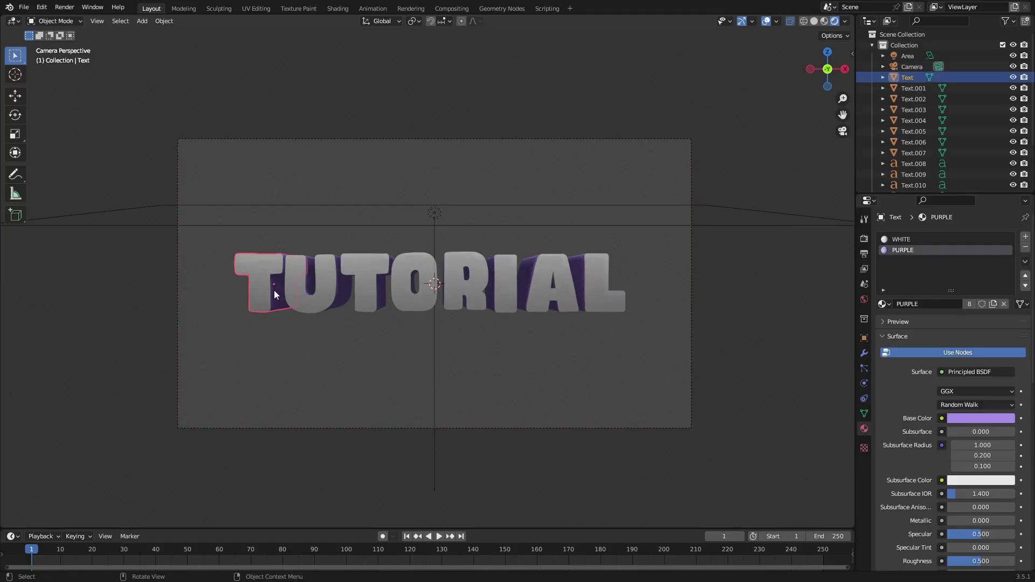
{"action": "key", "text": "r"}
{"action": "key", "text": "r"}
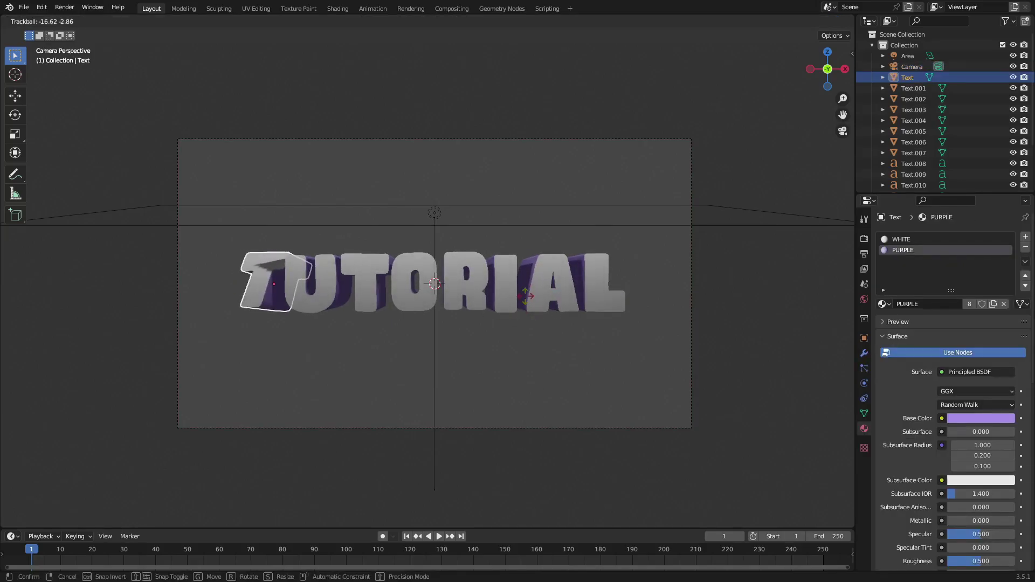
{"action": "left_click", "coordinate": [551, 323]}
{"action": "left_click", "coordinate": [318, 286]}
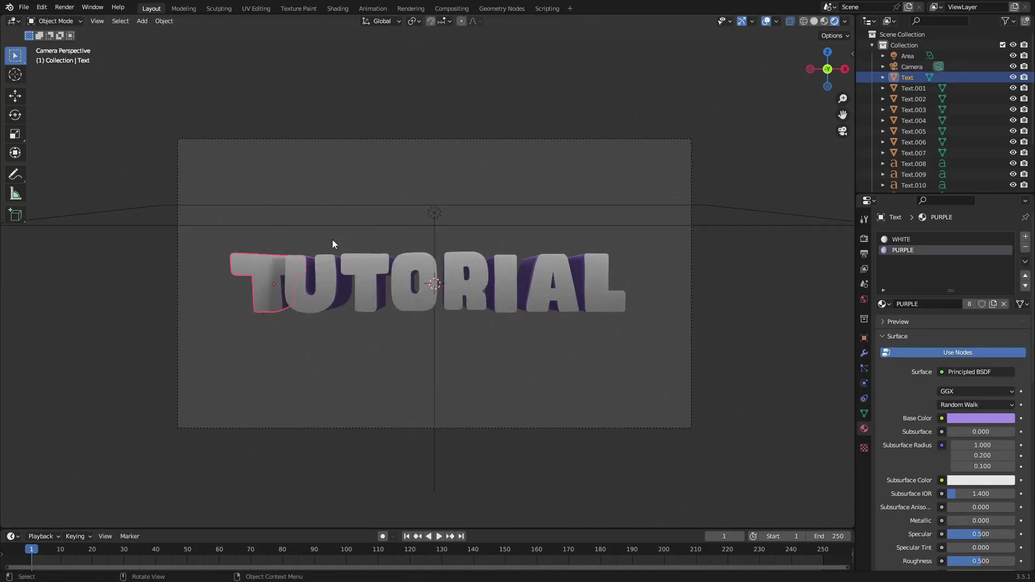
{"action": "key", "text": "r"}
{"action": "key", "text": "r"}
{"action": "left_click", "coordinate": [333, 274]}
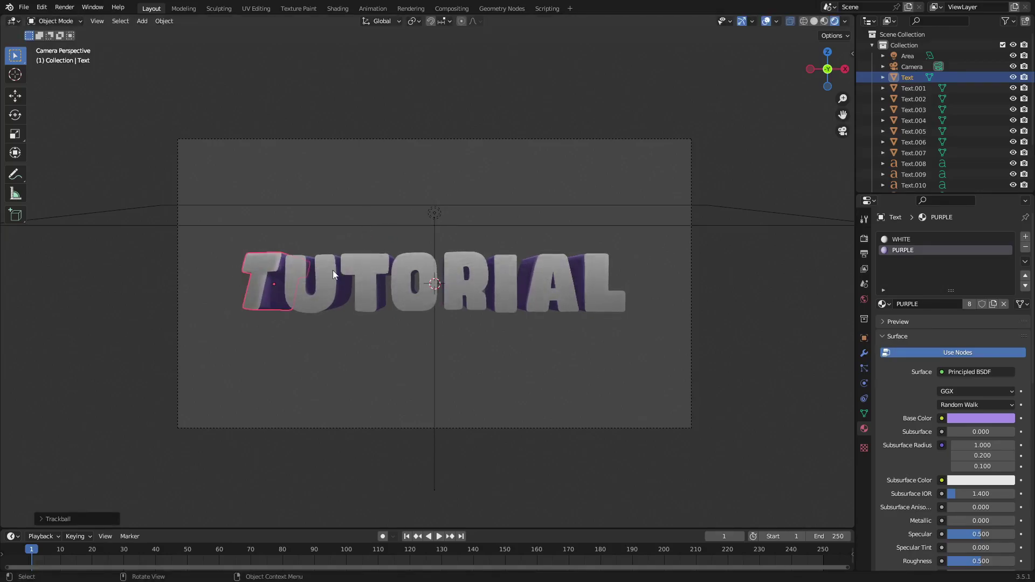
- Tilt the letter U and the second letter T at different angles with free trackball rotation
{"action": "left_click", "coordinate": [333, 274]}
{"action": "key", "text": "r"}
{"action": "key", "text": "r"}
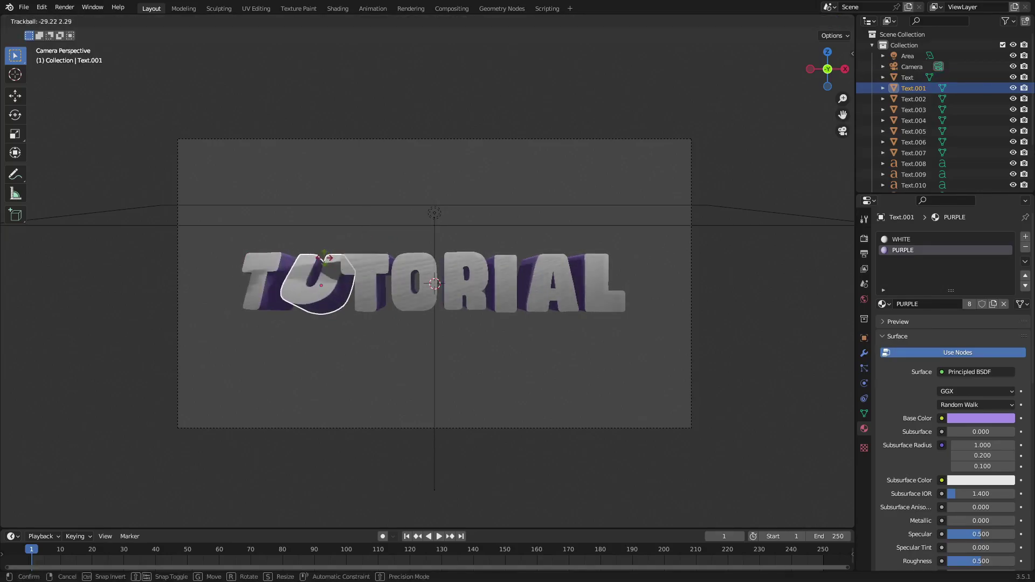
{"action": "left_click", "coordinate": [402, 270]}
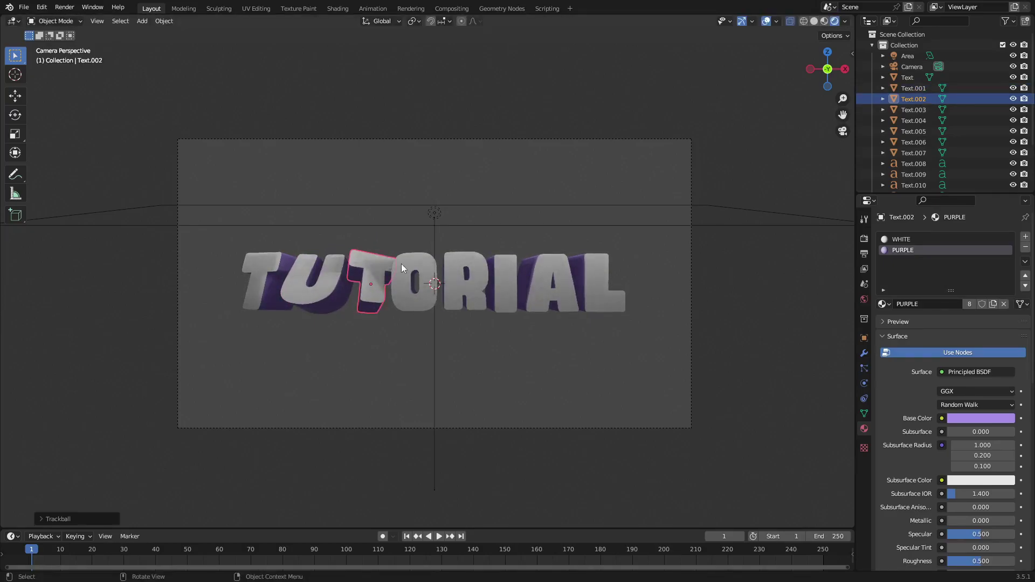
- Tilt the letters O and R at different angles with free trackball rotation
{"action": "left_click", "coordinate": [402, 270]}
{"action": "key", "text": "r"}
{"action": "key", "text": "r"}
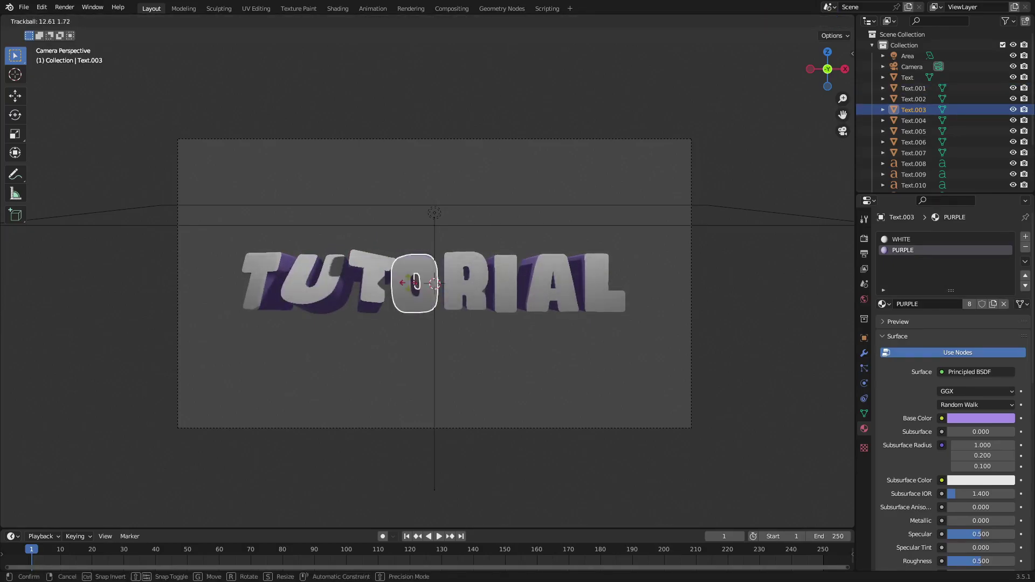
{"action": "left_click", "coordinate": [422, 233]}
{"action": "left_click", "coordinate": [475, 261]}
{"action": "key", "text": "r"}
{"action": "key", "text": "r"}
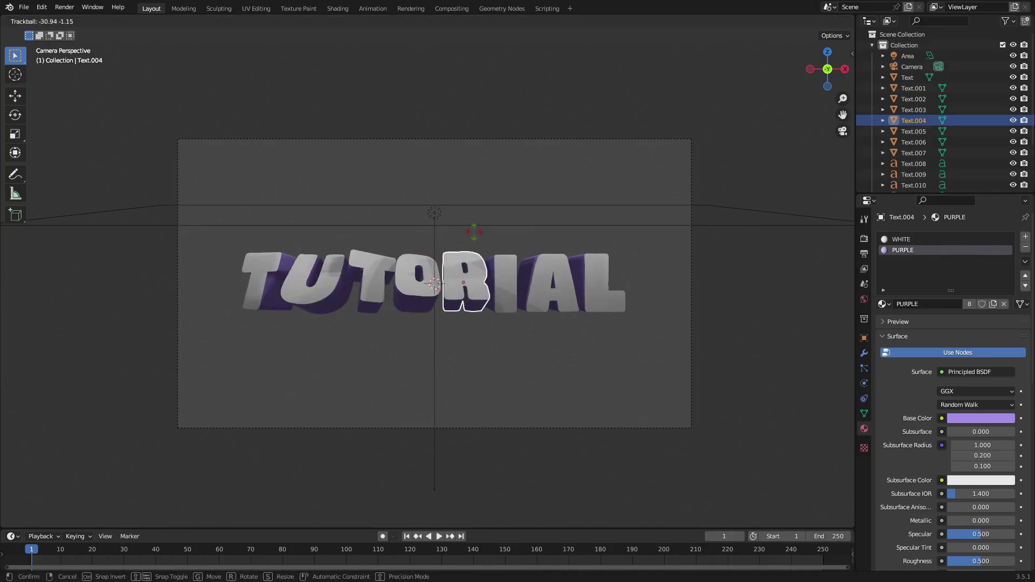
- Tilt the letters I and A with free trackball rotation, adjusting the A a second time
{"action": "left_click", "coordinate": [504, 260]}
{"action": "key", "text": "r"}
{"action": "key", "text": "r"}
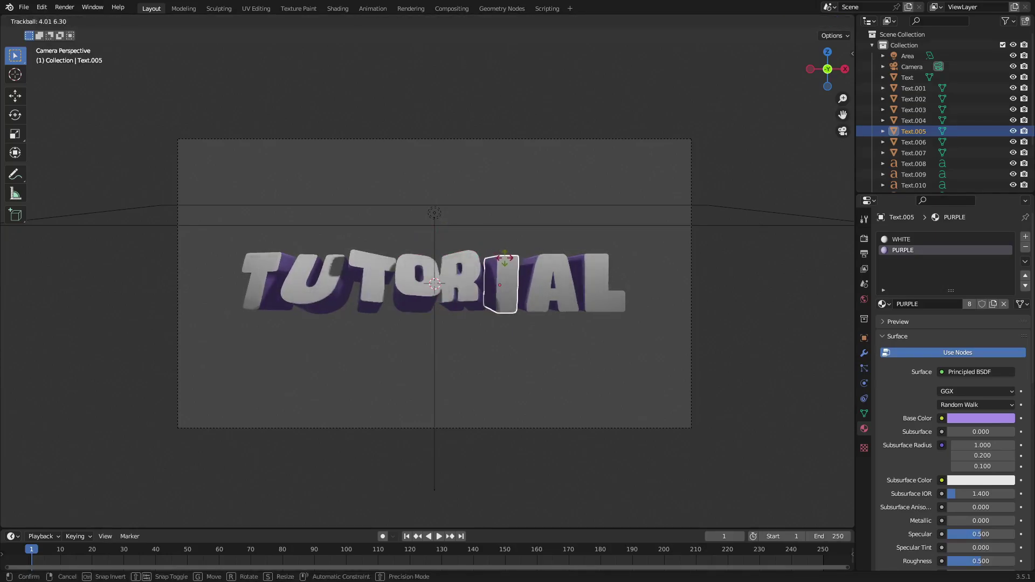
{"action": "left_click", "coordinate": [509, 259]}
{"action": "left_click", "coordinate": [553, 275]}
{"action": "key", "text": "r"}
{"action": "key", "text": "r"}
{"action": "left_click", "coordinate": [549, 258]}
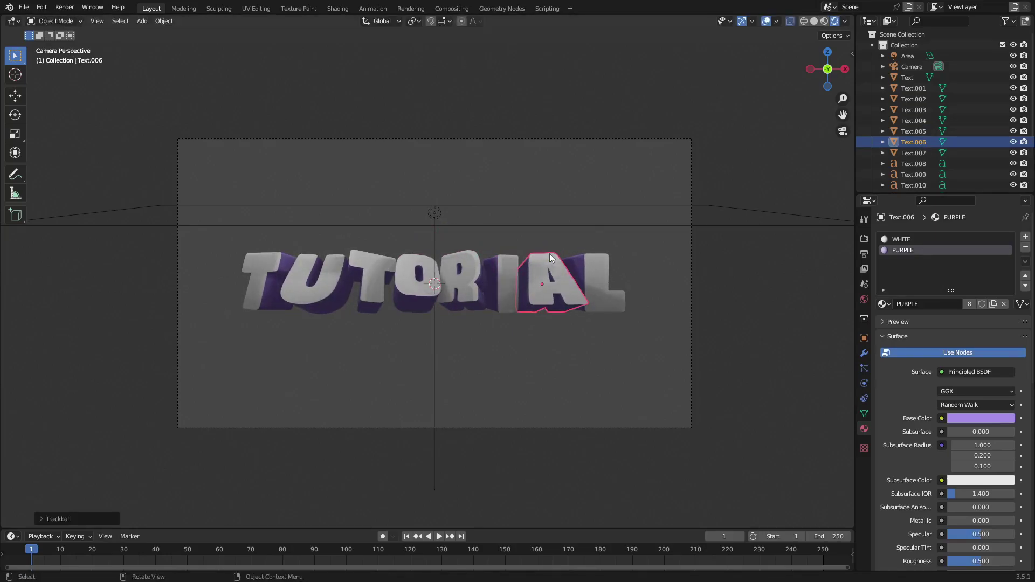
{"action": "key", "text": "r"}
{"action": "key", "text": "r"}
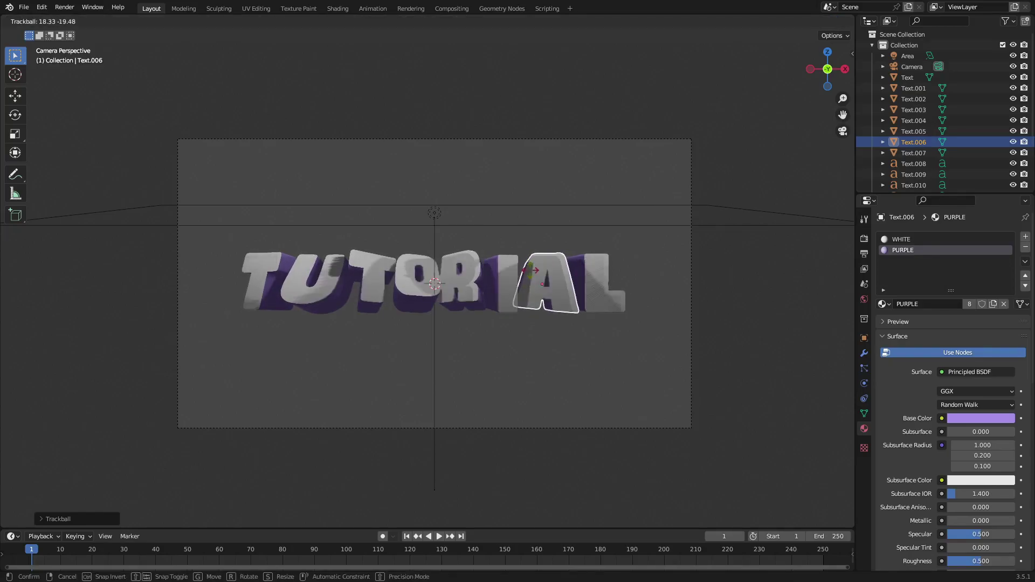
- Tilt the letter L with free trackball rotation and move it about 0.08 m along negative global Y
{"action": "left_click", "coordinate": [607, 272]}
{"action": "key", "text": "r"}
{"action": "key", "text": "r"}
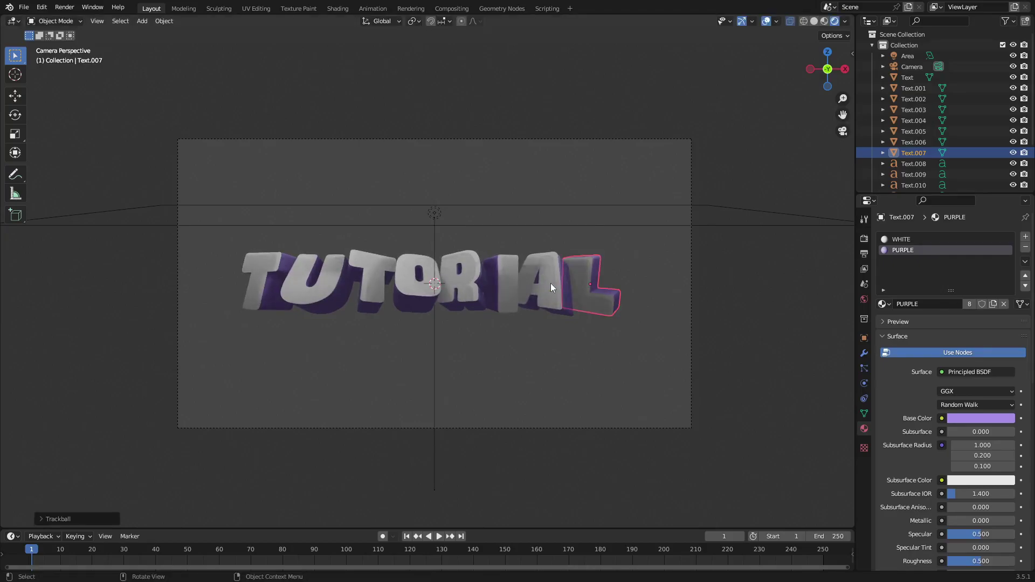
{"action": "key", "text": "g"}
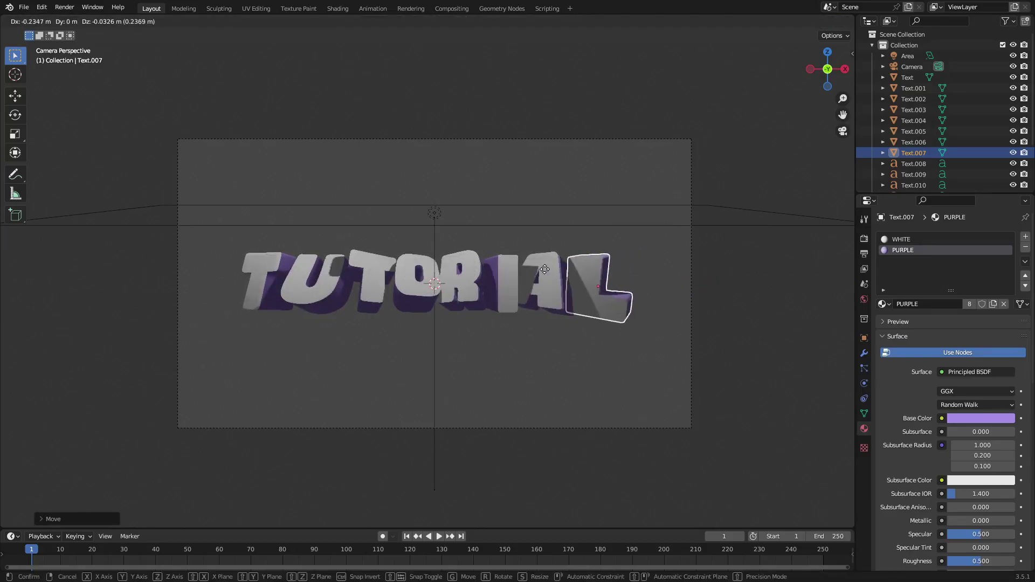
{"action": "key", "text": "y"}
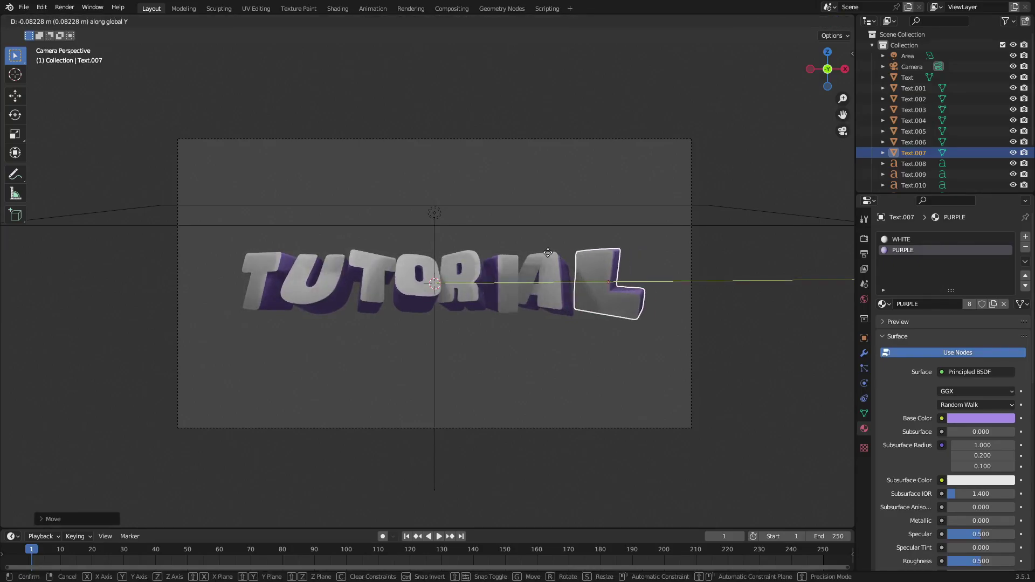
{"action": "left_click", "coordinate": [548, 253]}
- Retilt the letter L so its white front faces the camera more and reposition it beside the A, including along Y
{"action": "key", "text": "r"}
{"action": "key", "text": "r"}
{"action": "left_click", "coordinate": [610, 236]}
{"action": "key", "text": "g"}
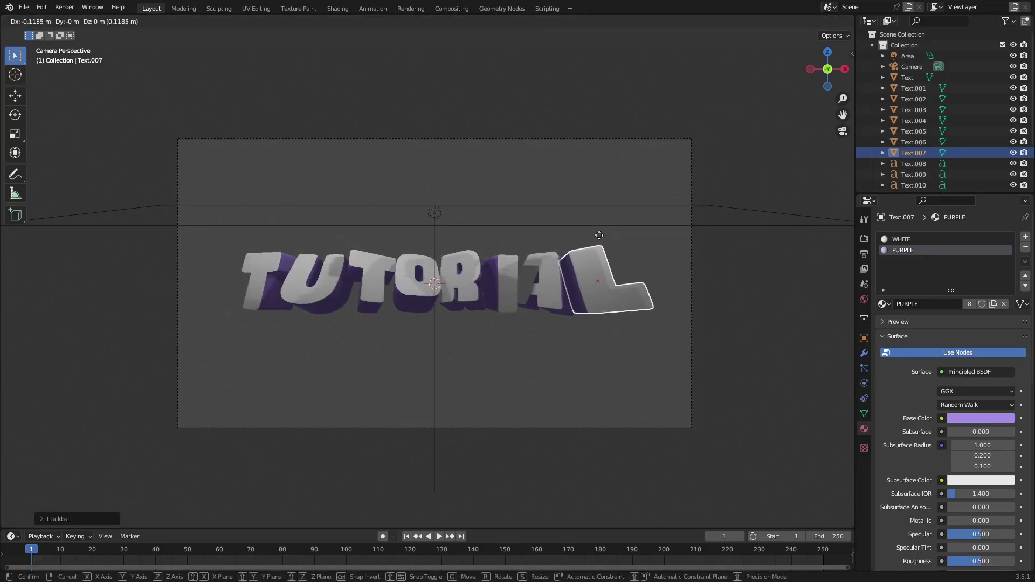
{"action": "left_click", "coordinate": [599, 235]}
{"action": "key", "text": "g"}
{"action": "key", "text": "y"}
{"action": "left_click", "coordinate": [604, 252]}
{"action": "key", "text": "g"}
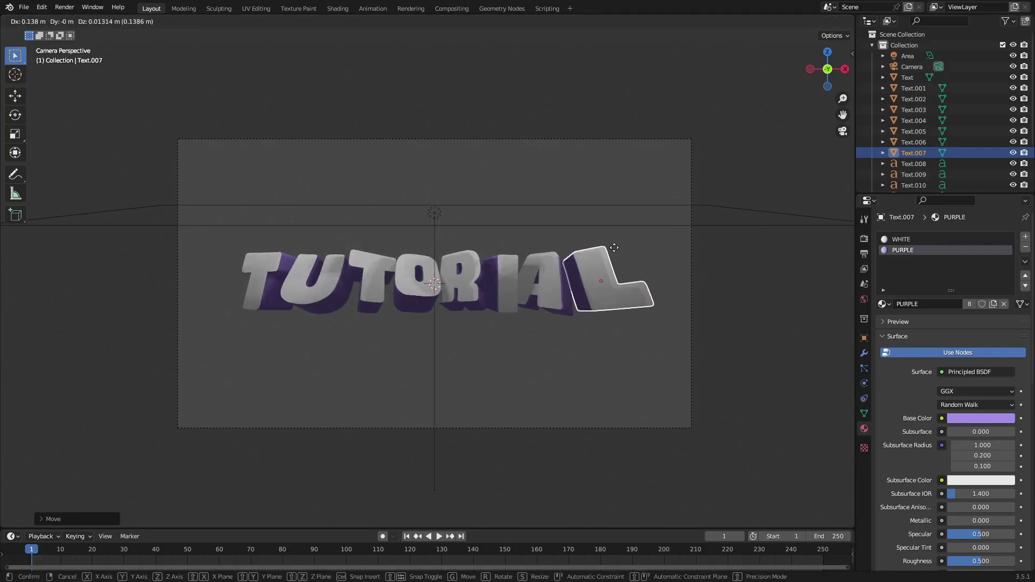
{"action": "left_click", "coordinate": [615, 248]}
- Nudge the letters I, A and L within the camera view to adjust their spacing and height
{"action": "left_click", "coordinate": [513, 279]}
{"action": "key", "text": "g"}
{"action": "left_click", "coordinate": [517, 275]}
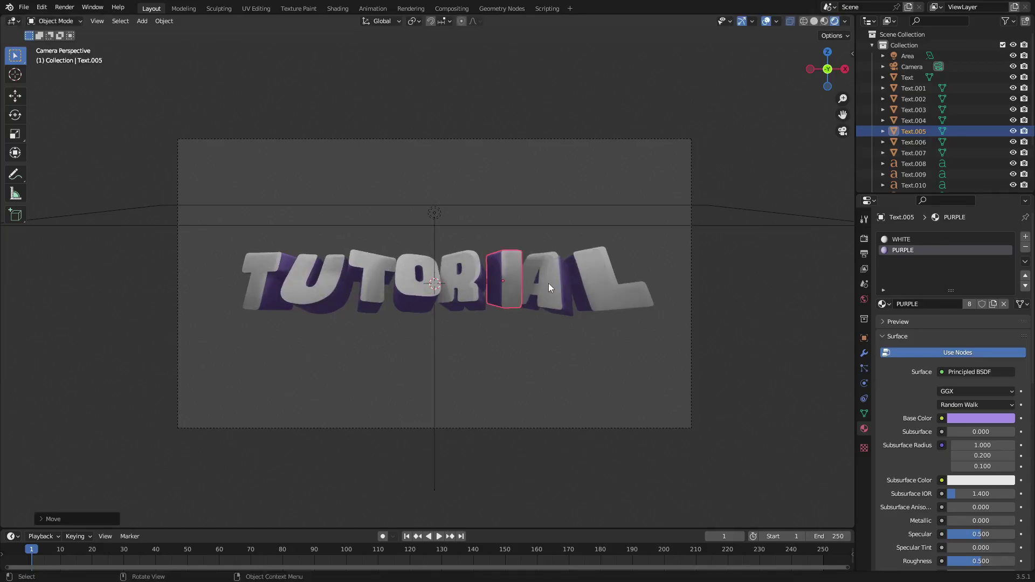
{"action": "left_click", "coordinate": [548, 287]}
{"action": "left_click", "coordinate": [625, 286]}
{"action": "key", "text": "g"}
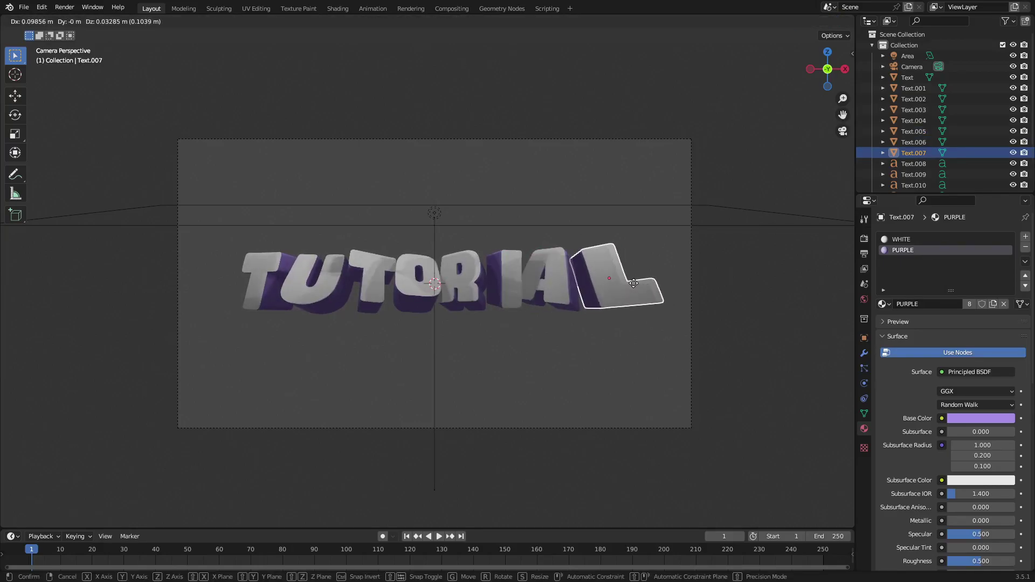
{"action": "left_click", "coordinate": [634, 283]}
- Rotate the letter L freely and turn it about the Z axis in the camera view
{"action": "middle_click_drag", "start_coordinate": [645, 287], "coordinate": [531, 319]}
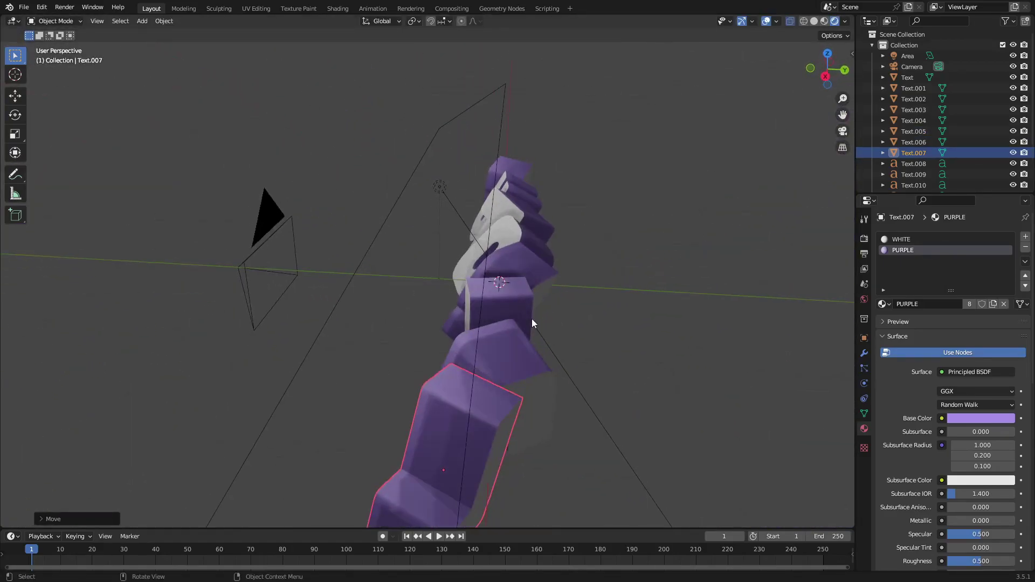
{"action": "key", "text": "KP_0"}
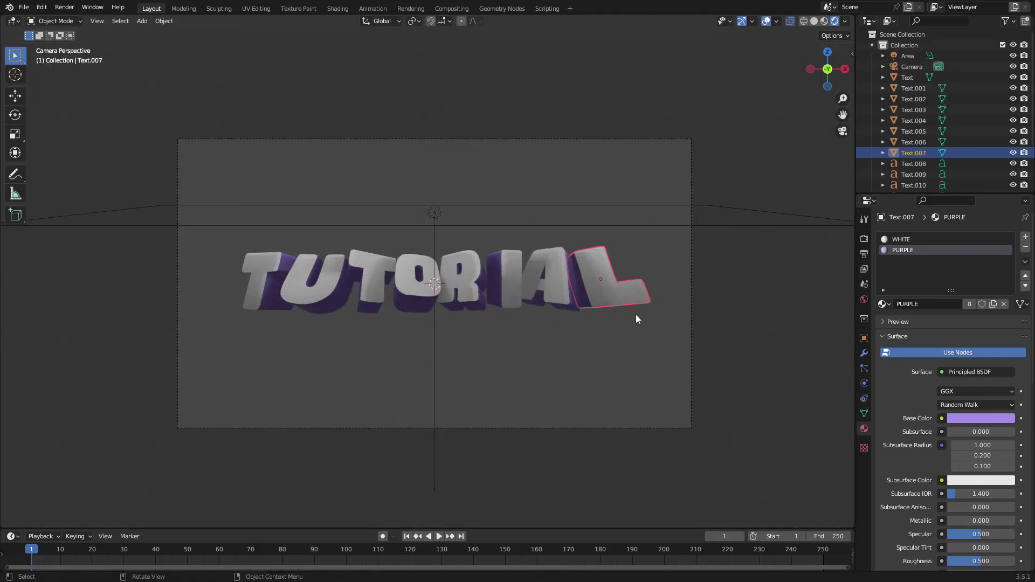
{"action": "key", "text": "r"}
{"action": "key", "text": "r"}
{"action": "left_click", "coordinate": [624, 280]}
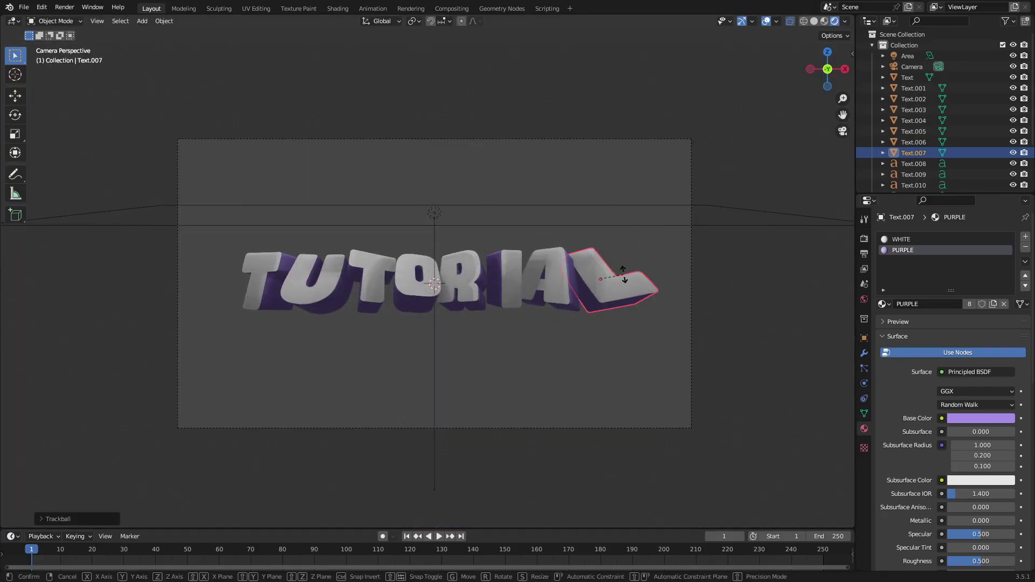
{"action": "key", "text": "r"}
{"action": "key", "text": "z"}
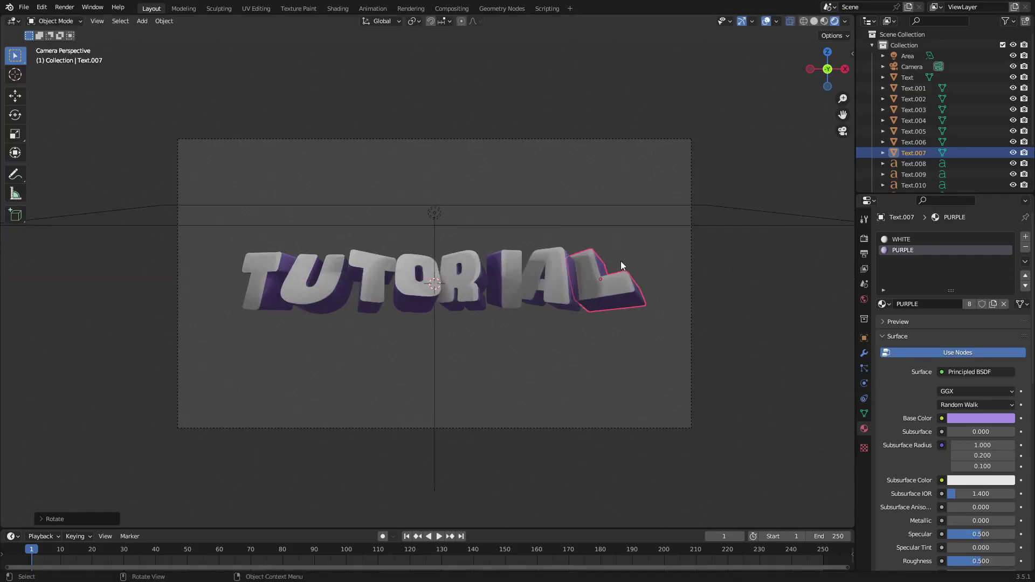
{"action": "left_click", "coordinate": [621, 261]}
- Refine the letter L's tilt with a trackball rotation followed by rotations about the Y and X axes
{"action": "key", "text": "r"}
{"action": "key", "text": "r"}
{"action": "left_click", "coordinate": [653, 256]}
{"action": "key", "text": "r"}
{"action": "key", "text": "y"}
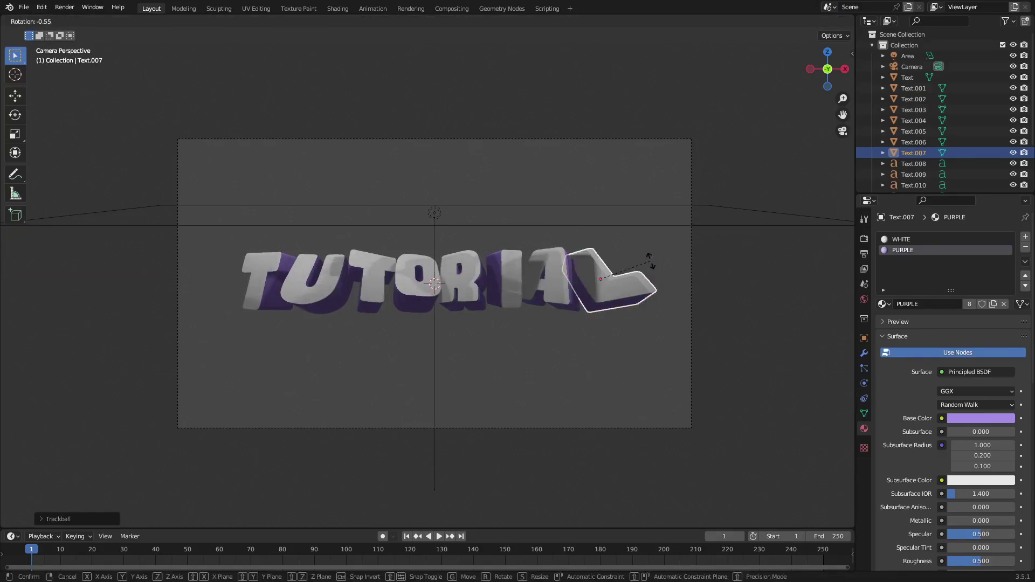
{"action": "left_click", "coordinate": [651, 275]}
{"action": "key", "text": "r"}
{"action": "key", "text": "x"}
{"action": "left_click", "coordinate": [655, 280]}
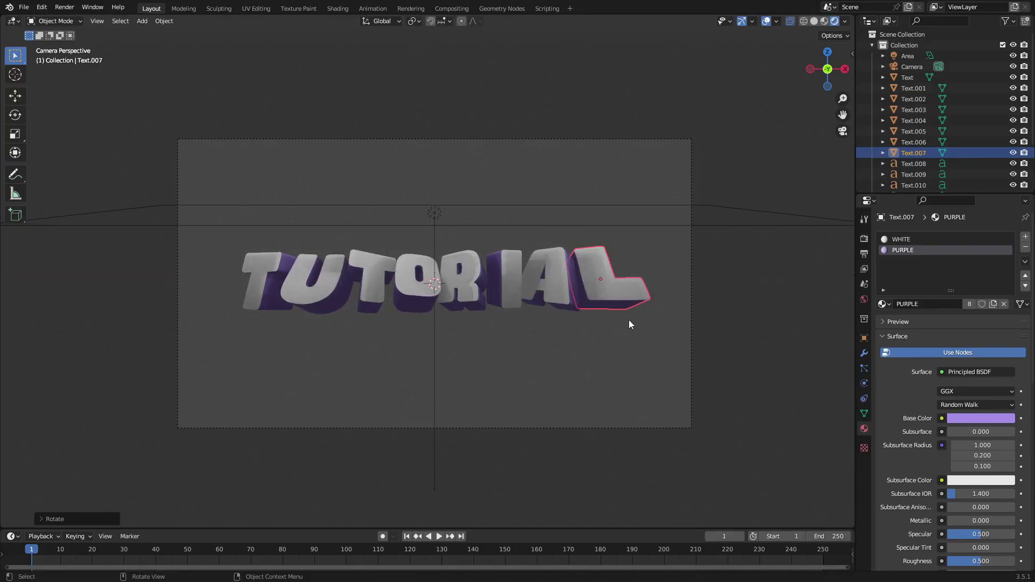
- Fine-tune the tilt of the letter U with a slight trackball rotation
{"action": "left_click", "coordinate": [572, 332]}
{"action": "scroll", "coordinate": [573, 333], "scroll_direction": "down", "scroll_amount": 1}
{"action": "scroll", "coordinate": [354, 281], "scroll_direction": "up", "scroll_amount": 2}
{"action": "left_click", "coordinate": [324, 277]}
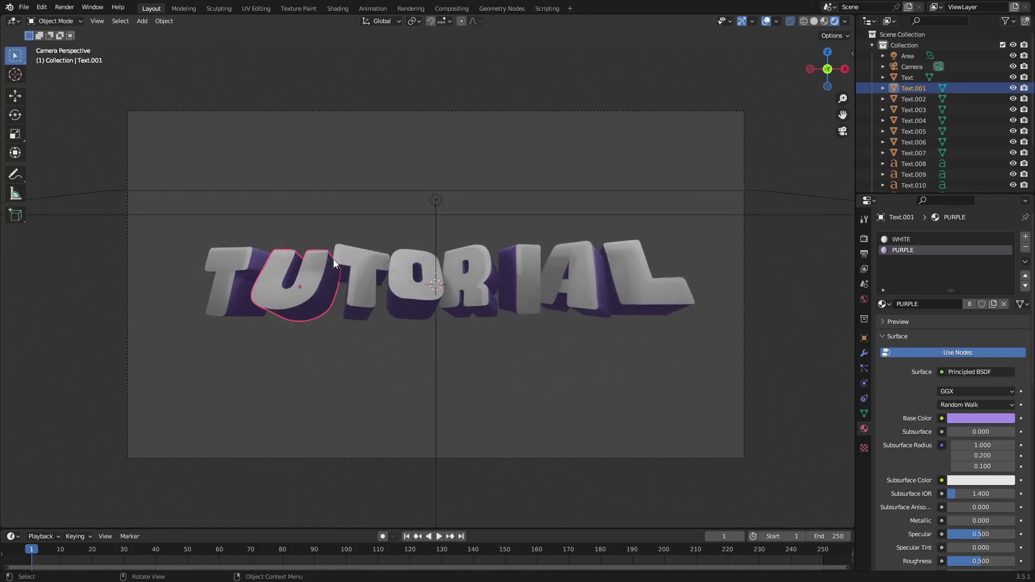
{"action": "key", "text": "r"}
{"action": "key", "text": "r"}
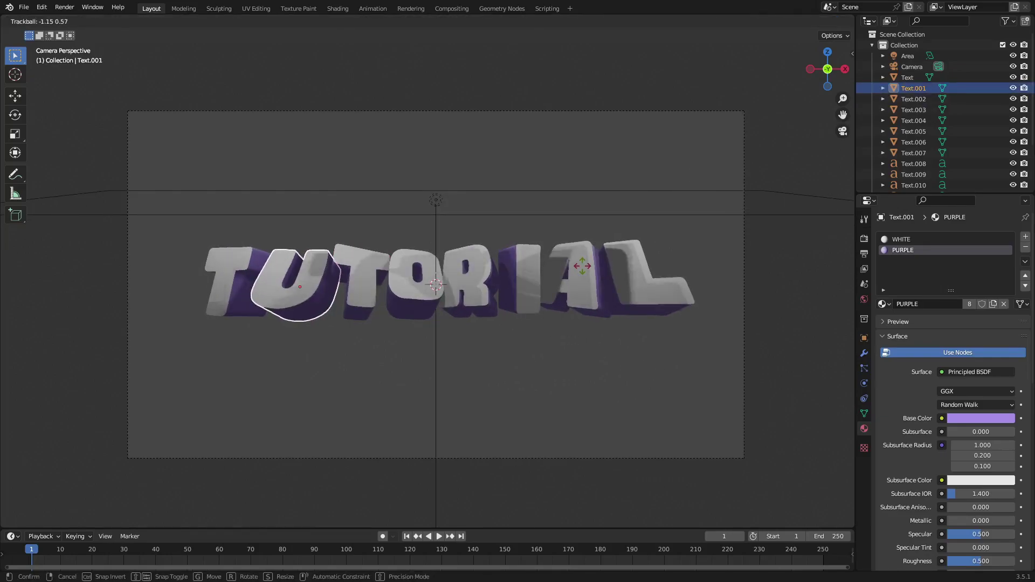
{"action": "left_click", "coordinate": [572, 268]}
- Adjust the letter O's tilt with trackball rotation and nudge its position between the T and R
{"action": "left_click", "coordinate": [412, 272]}
{"action": "key", "text": "r"}
{"action": "key", "text": "r"}
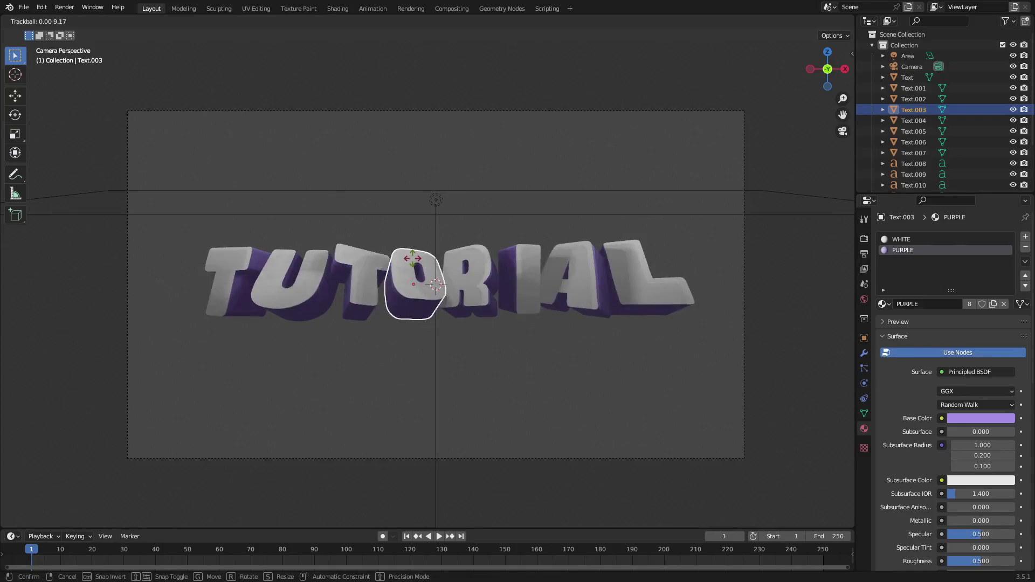
{"action": "left_click", "coordinate": [419, 264]}
{"action": "key", "text": "g"}
{"action": "left_click", "coordinate": [508, 273]}
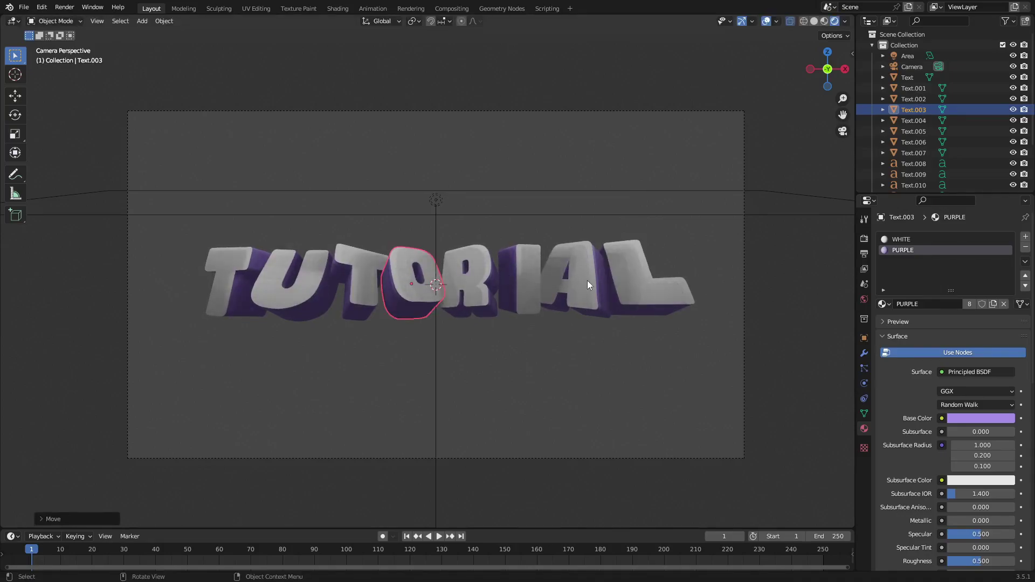
- Enable Ambient Occlusion in the Eevee render settings and set its distance to 10 m
{"action": "middle_click_drag", "start_coordinate": [587, 283], "coordinate": [622, 295], "text": "shift"}
{"action": "left_click", "coordinate": [864, 239]}
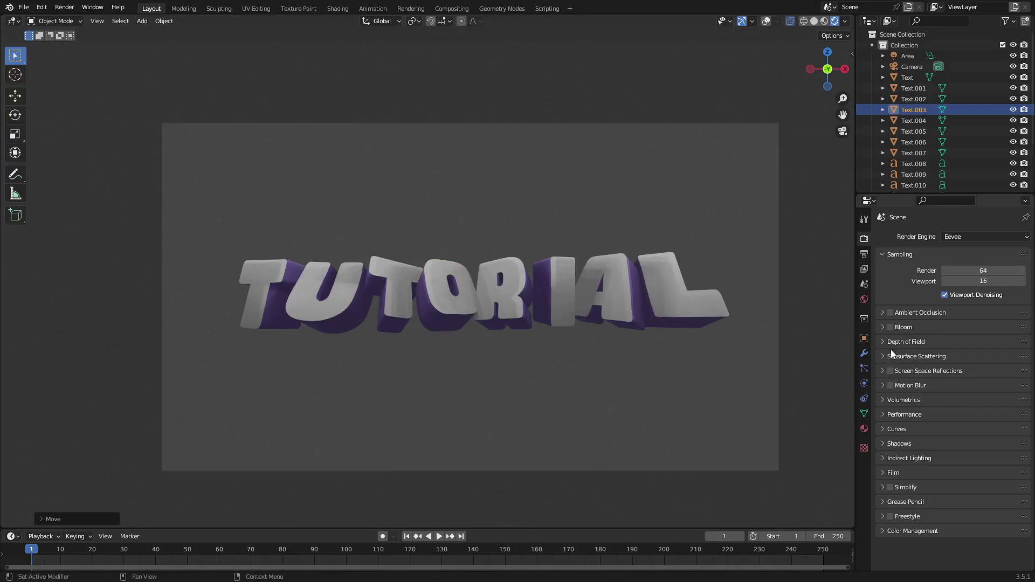
{"action": "left_click", "coordinate": [891, 313]}
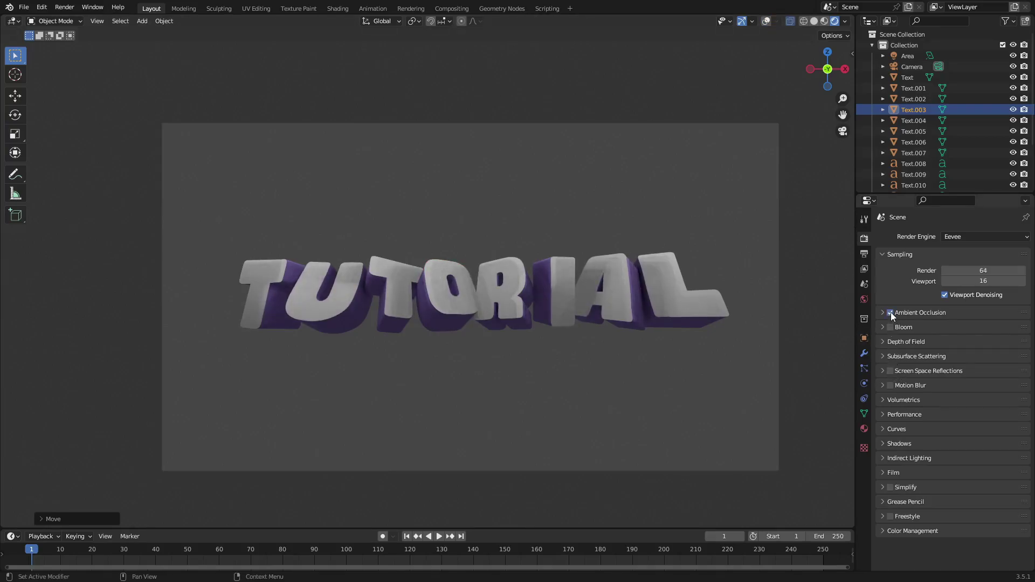
{"action": "left_click", "coordinate": [883, 313]}
{"action": "left_click", "coordinate": [968, 328]}
{"action": "type", "text": "1"}
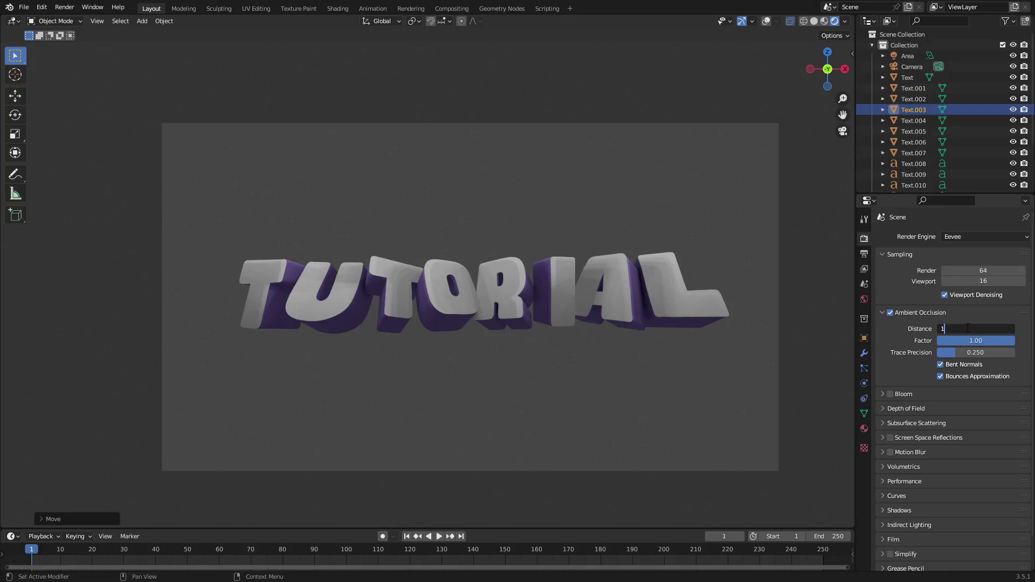
{"action": "type", "text": "0"}
{"action": "key", "text": "Return"}
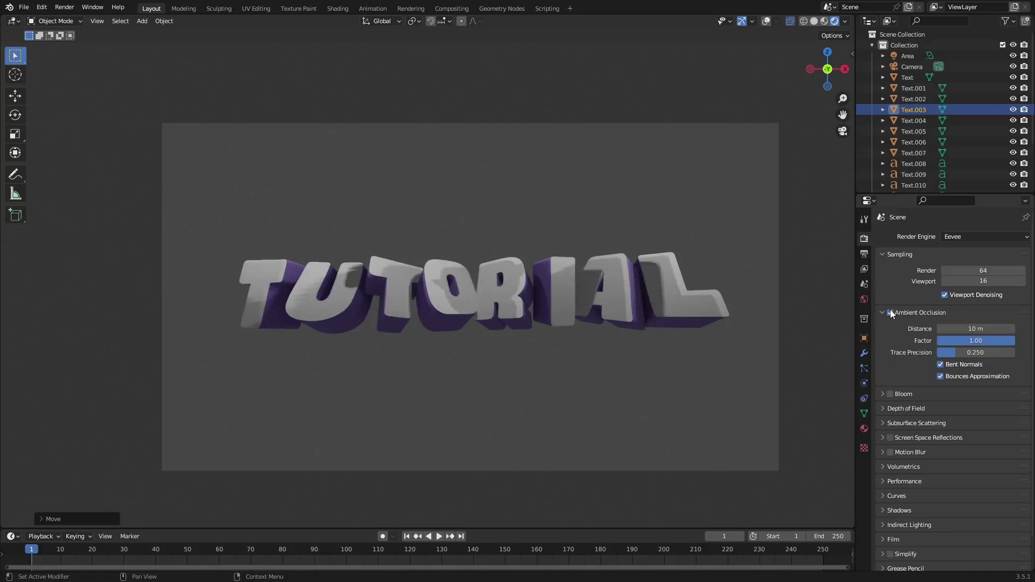
- Inspect the gaps between the letters up close, comparing the shading with Ambient Occlusion off and on
{"action": "scroll", "coordinate": [723, 331], "scroll_direction": "up", "scroll_amount": 4}
{"action": "middle_click_drag", "start_coordinate": [723, 330], "coordinate": [541, 293], "text": "shift"}
{"action": "scroll", "coordinate": [472, 321], "scroll_direction": "up", "scroll_amount": 3}
{"action": "scroll", "coordinate": [391, 283], "scroll_direction": "up", "scroll_amount": 3}
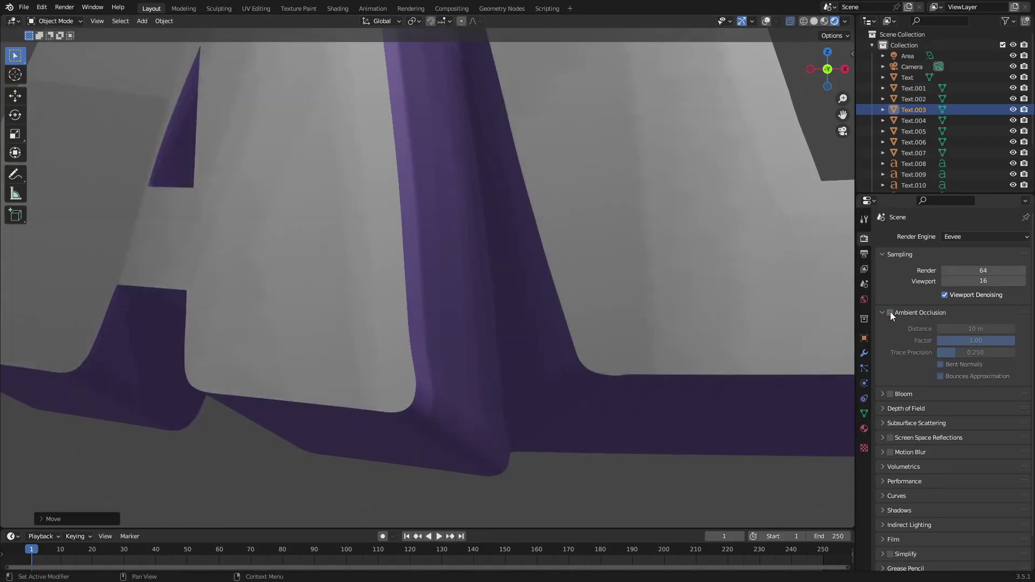
{"action": "left_click", "coordinate": [891, 313]}
{"action": "left_click", "coordinate": [891, 312]}
{"action": "scroll", "coordinate": [562, 345], "scroll_direction": "down", "scroll_amount": 5}
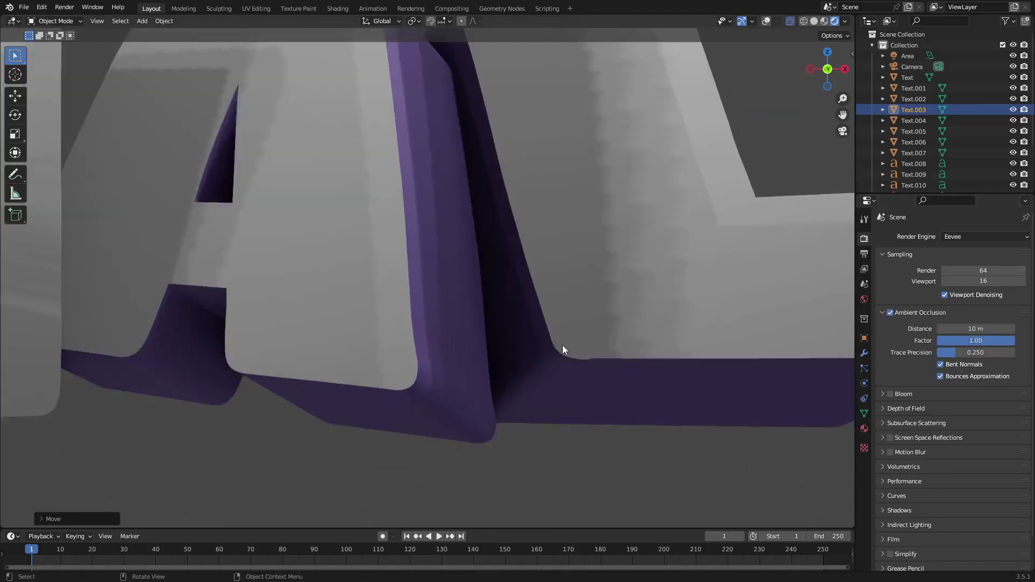
{"action": "middle_click_drag", "start_coordinate": [491, 286], "coordinate": [641, 253], "text": "shift"}
{"action": "scroll", "coordinate": [536, 286], "scroll_direction": "up", "scroll_amount": 6}
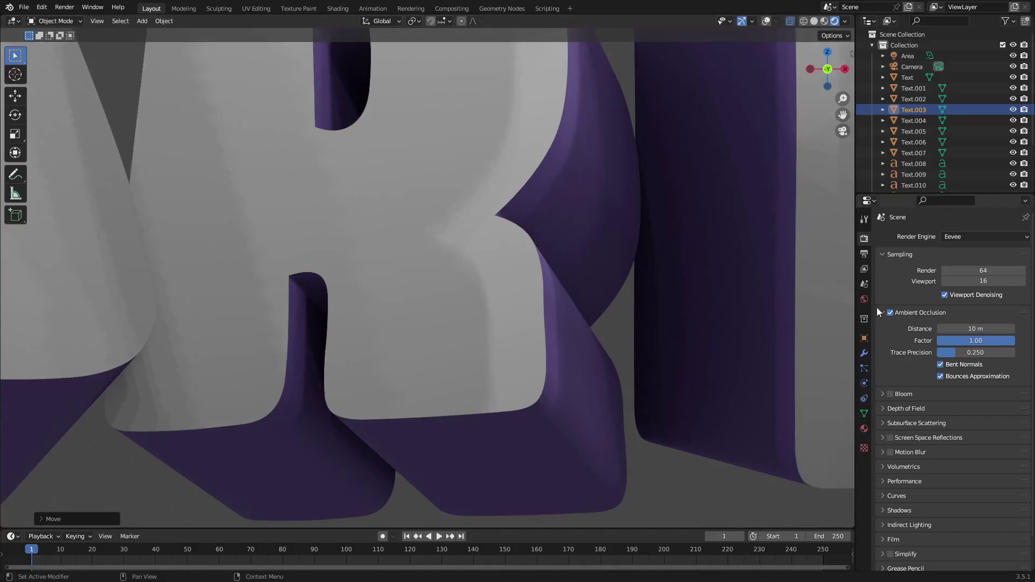
- Compare the shading around the letter R and its neighbours with Ambient Occlusion off and on, leaving it enabled
{"action": "left_click", "coordinate": [890, 313]}
{"action": "left_click", "coordinate": [891, 313]}
{"action": "left_click", "coordinate": [890, 313]}
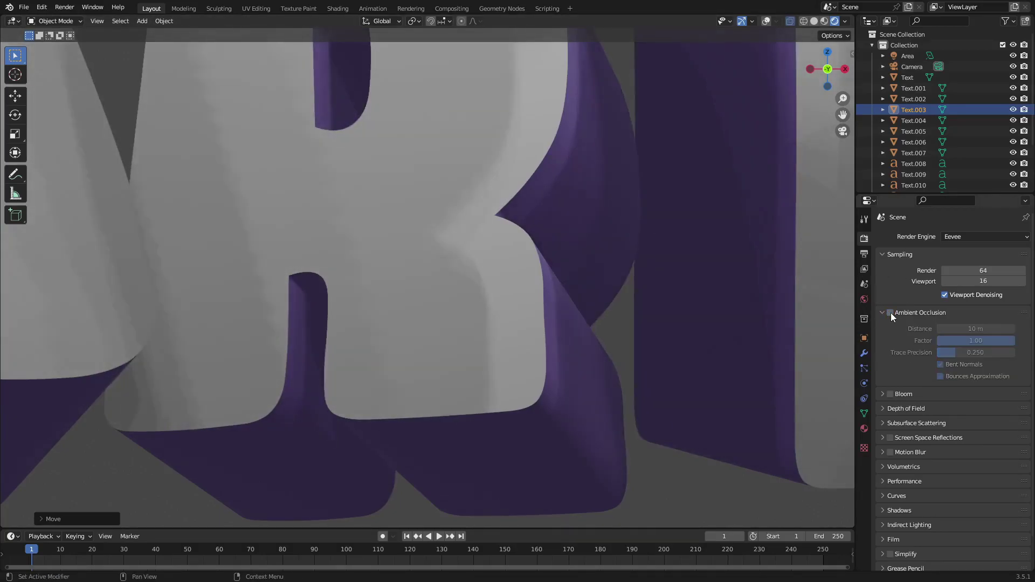
{"action": "left_click", "coordinate": [890, 313]}
{"action": "left_click", "coordinate": [890, 313]}
{"action": "left_click", "coordinate": [890, 312]}
{"action": "scroll", "coordinate": [520, 327], "scroll_direction": "down", "scroll_amount": 5}
{"action": "scroll", "coordinate": [561, 267], "scroll_direction": "up", "scroll_amount": 2}
{"action": "scroll", "coordinate": [539, 277], "scroll_direction": "up", "scroll_amount": 3}
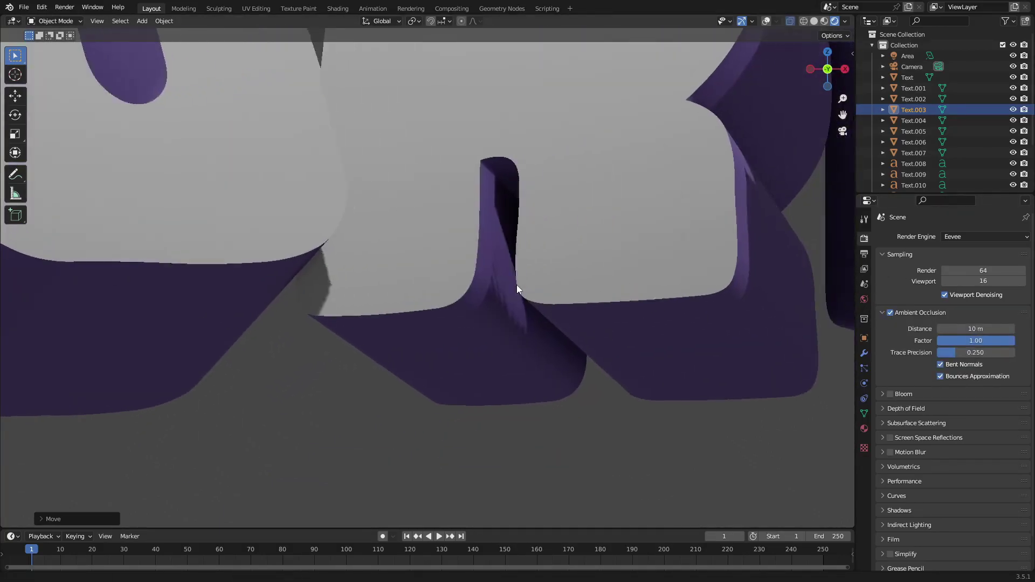
{"action": "left_click", "coordinate": [890, 307]}
{"action": "left_click", "coordinate": [891, 312]}
{"action": "left_click", "coordinate": [891, 311]}
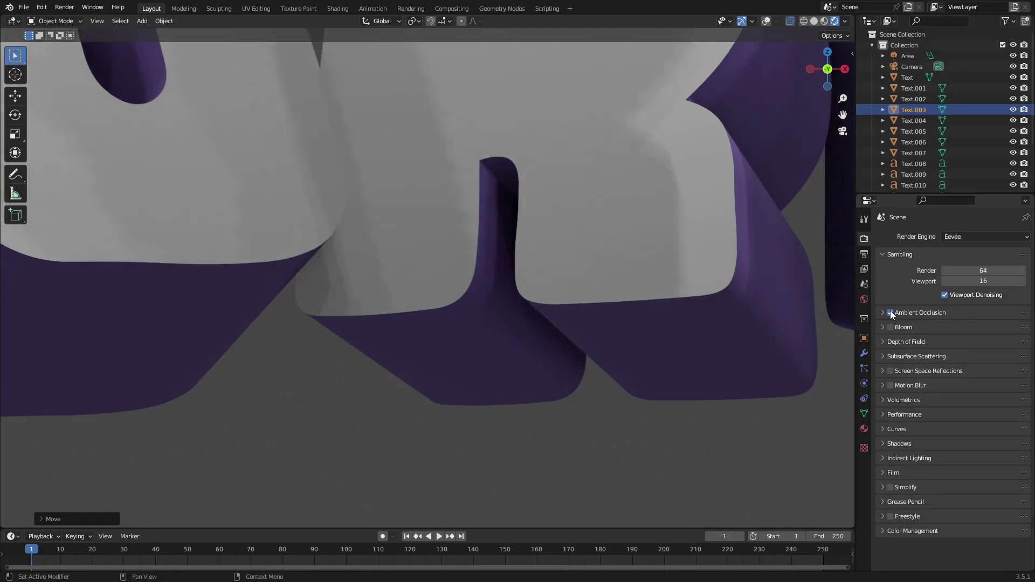
{"action": "left_click", "coordinate": [891, 312]}
{"action": "left_click", "coordinate": [891, 311]}
{"action": "scroll", "coordinate": [636, 326], "scroll_direction": "down", "scroll_amount": 6}
{"action": "scroll", "coordinate": [630, 313], "scroll_direction": "down", "scroll_amount": 4}
{"action": "key", "text": "KP_0"}
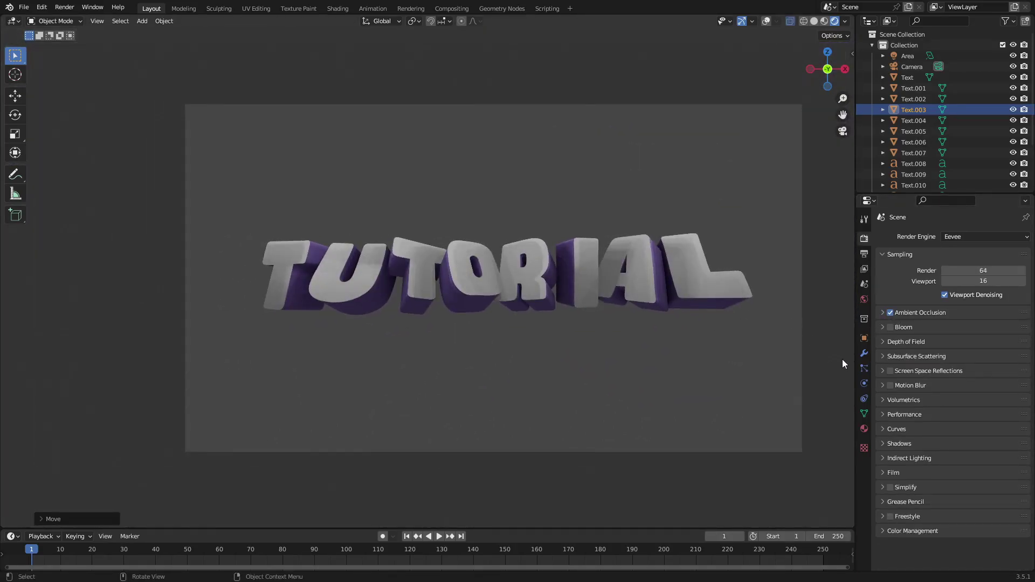
- Enable Screen Space Reflections and make the PURPLE material reflective with specular 1.000, roughness 0.106 and metallic 0.535
{"action": "left_click", "coordinate": [891, 371]}
{"action": "left_click", "coordinate": [865, 428]}
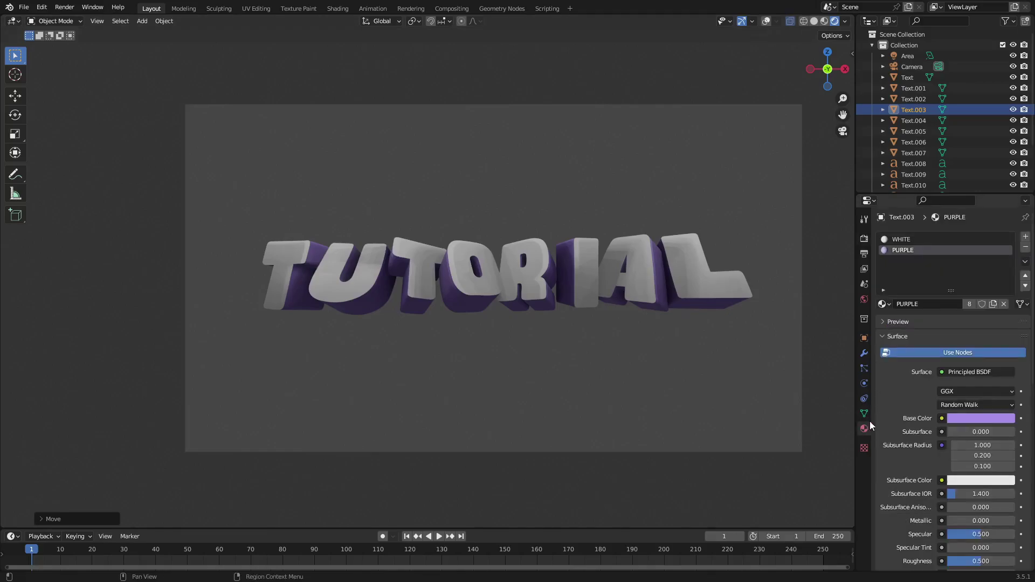
{"action": "scroll", "coordinate": [969, 407], "scroll_direction": "down", "scroll_amount": 5}
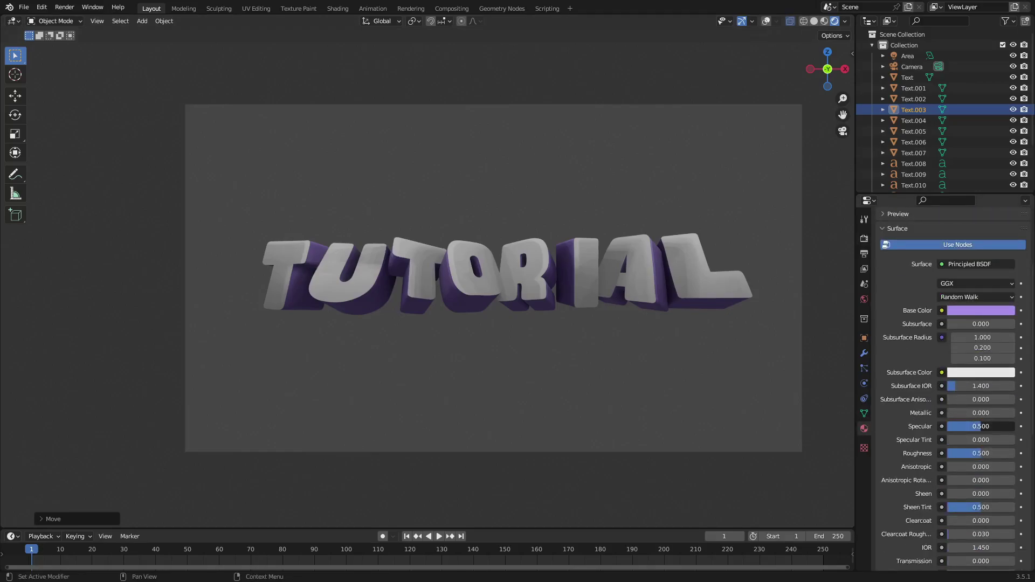
{"action": "scroll", "coordinate": [692, 373], "scroll_direction": "up", "scroll_amount": 3}
{"action": "left_click_drag", "start_coordinate": [988, 458], "coordinate": [944, 458]}
{"action": "scroll", "coordinate": [955, 453], "scroll_direction": "up", "scroll_amount": 2}
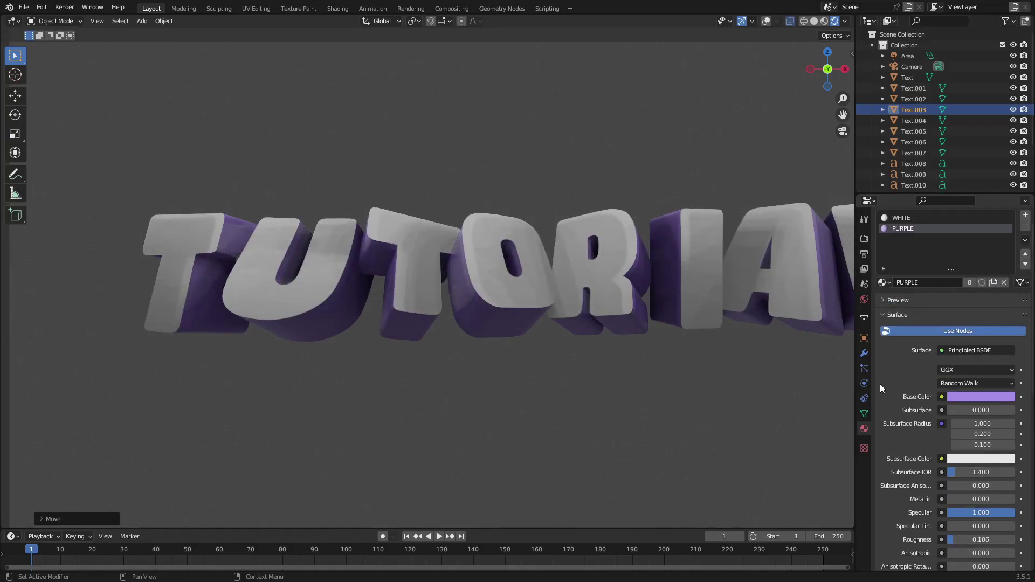
{"action": "left_click_drag", "start_coordinate": [967, 456], "coordinate": [1014, 456]}
- Compare the reflections on the purple sides of the T and U with Screen Space Reflections off and on
{"action": "scroll", "coordinate": [480, 335], "scroll_direction": "up", "scroll_amount": 2}
{"action": "scroll", "coordinate": [480, 335], "scroll_direction": "up", "scroll_amount": 6}
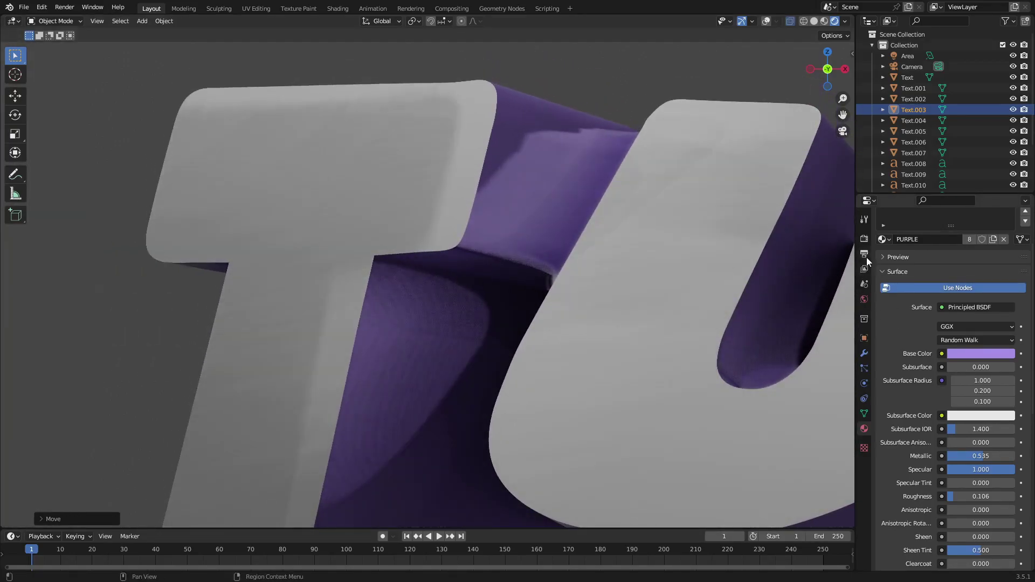
{"action": "left_click", "coordinate": [865, 253]}
{"action": "left_click", "coordinate": [865, 239]}
{"action": "left_click", "coordinate": [891, 371]}
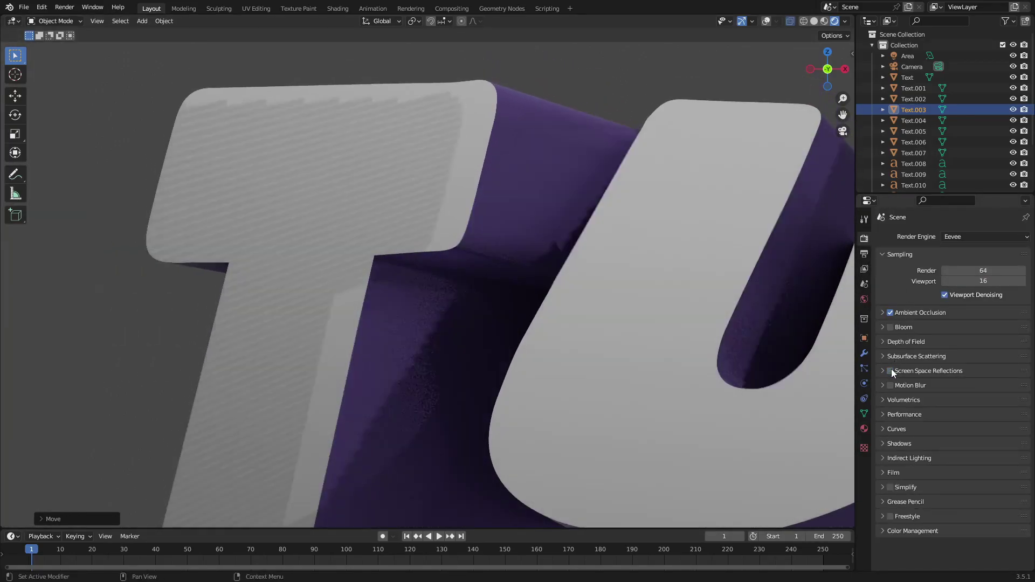
{"action": "left_click", "coordinate": [891, 370]}
- Select the letter L and recolour the PURPLE material light peach with hue 0.079, saturation 0.450 and value 1.000
{"action": "scroll", "coordinate": [645, 355], "scroll_direction": "down", "scroll_amount": 8}
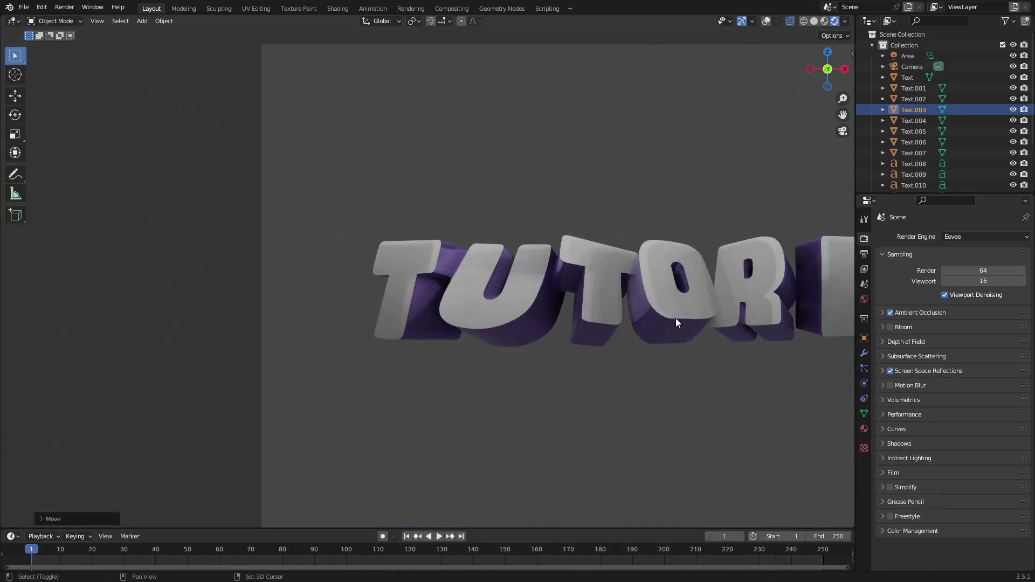
{"action": "middle_click_drag", "start_coordinate": [677, 323], "coordinate": [474, 274], "text": "shift"}
{"action": "left_click", "coordinate": [865, 429]}
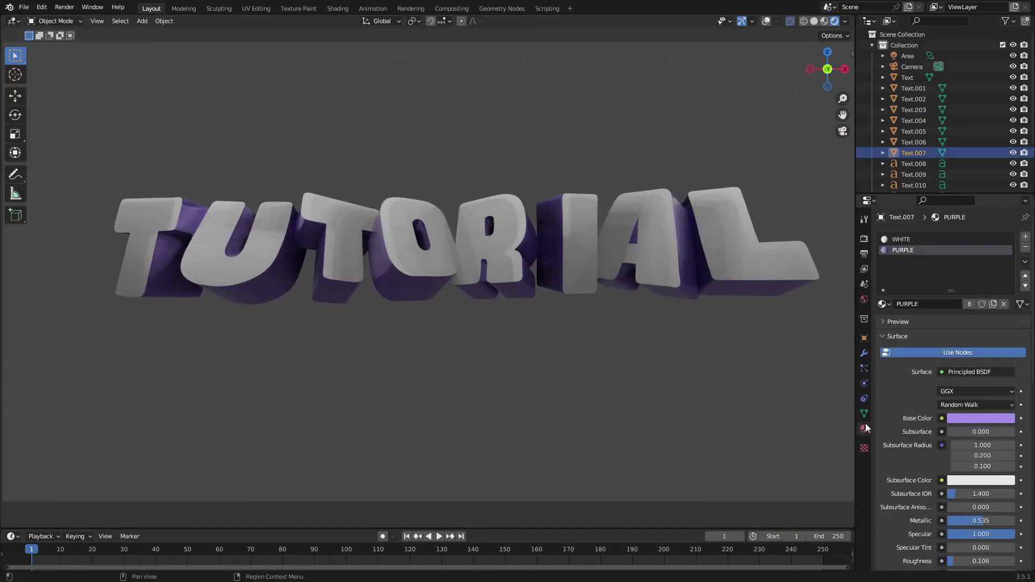
{"action": "left_click", "coordinate": [982, 419]}
{"action": "left_click_drag", "start_coordinate": [982, 332], "coordinate": [954, 312]}
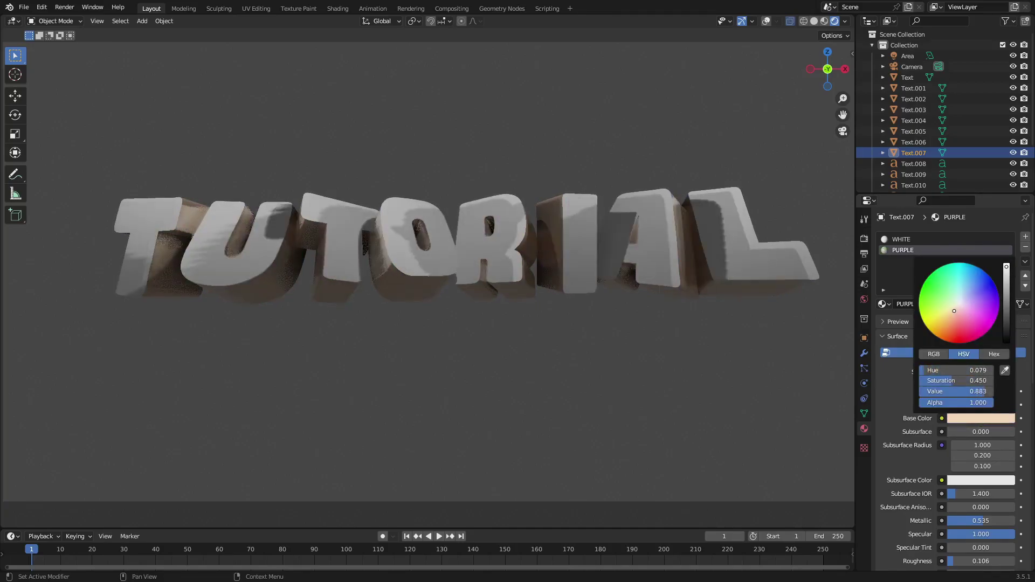
{"action": "left_click_drag", "start_coordinate": [1007, 270], "coordinate": [1006, 264]}
- Set the PURPLE material's metallic to 0.000 and roughness to 1.000, checking the reflections on the letter sides
{"action": "left_click_drag", "start_coordinate": [982, 521], "coordinate": [950, 527]}
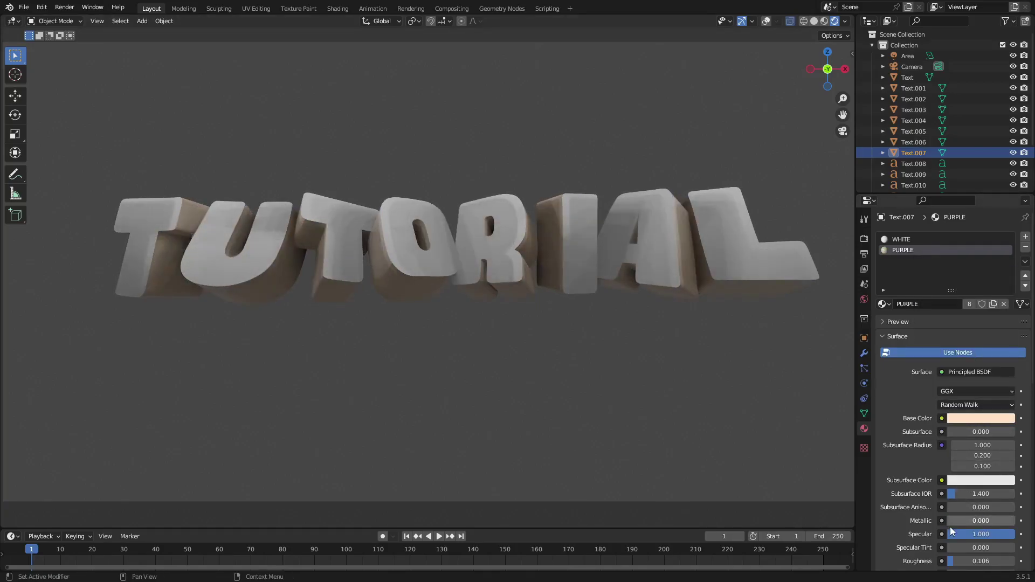
{"action": "mouse_move", "coordinate": [955, 562]}
{"action": "left_mouse_down"}
{"action": "mouse_move", "coordinate": [1015, 561]}
{"action": "mouse_move", "coordinate": [949, 562]}
{"action": "mouse_move", "coordinate": [958, 562]}
{"action": "left_mouse_up"}
{"action": "scroll", "coordinate": [520, 378], "scroll_direction": "down", "scroll_amount": 1}
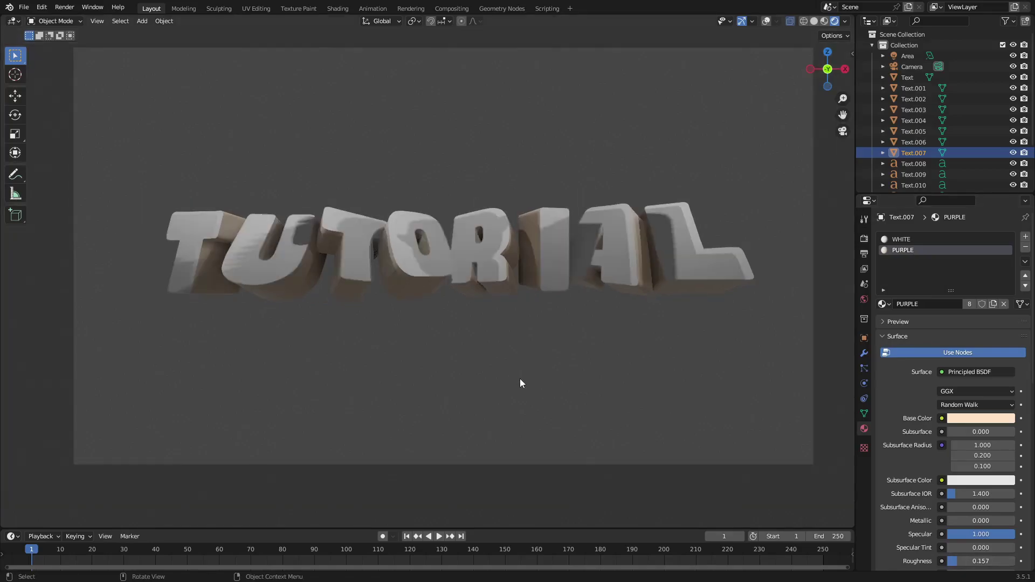
{"action": "scroll", "coordinate": [543, 349], "scroll_direction": "up", "scroll_amount": 3}
{"action": "middle_click_drag", "start_coordinate": [520, 379], "coordinate": [703, 307]}
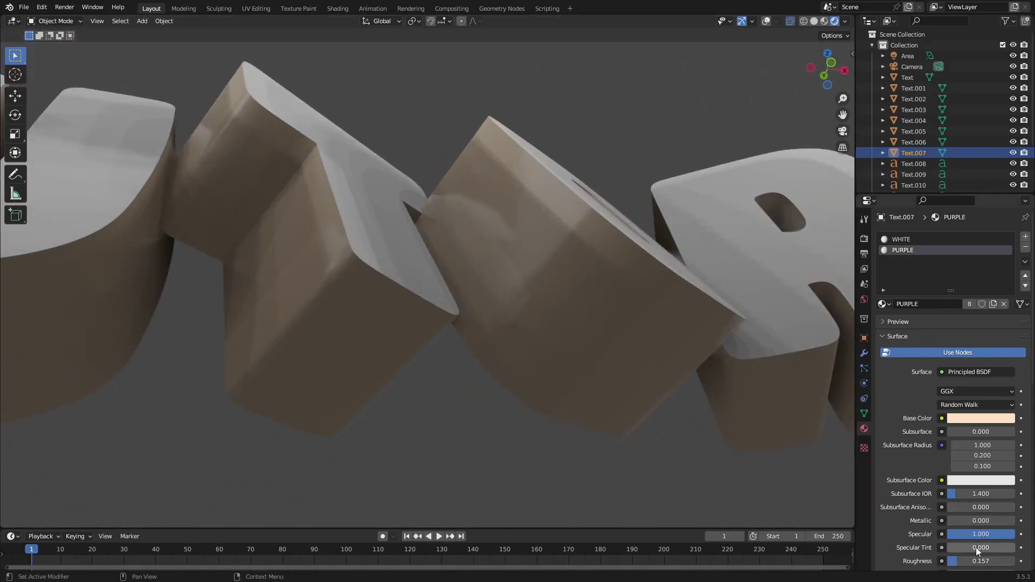
{"action": "left_click_drag", "start_coordinate": [974, 562], "coordinate": [1016, 561]}
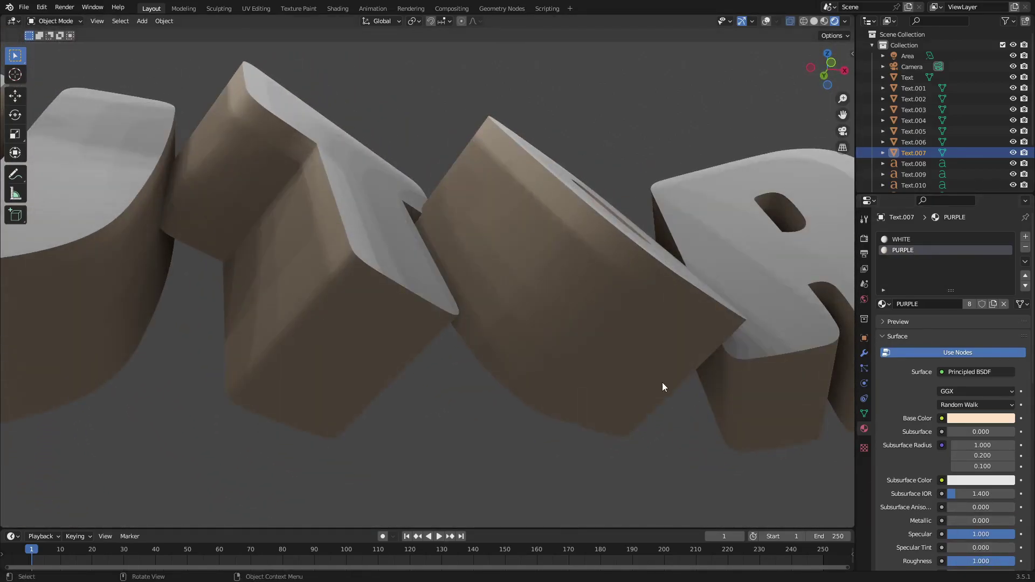
{"action": "scroll", "coordinate": [662, 382], "scroll_direction": "down", "scroll_amount": 4}
{"action": "middle_click_drag", "start_coordinate": [580, 367], "coordinate": [617, 335]}
{"action": "key", "text": "KP_0"}
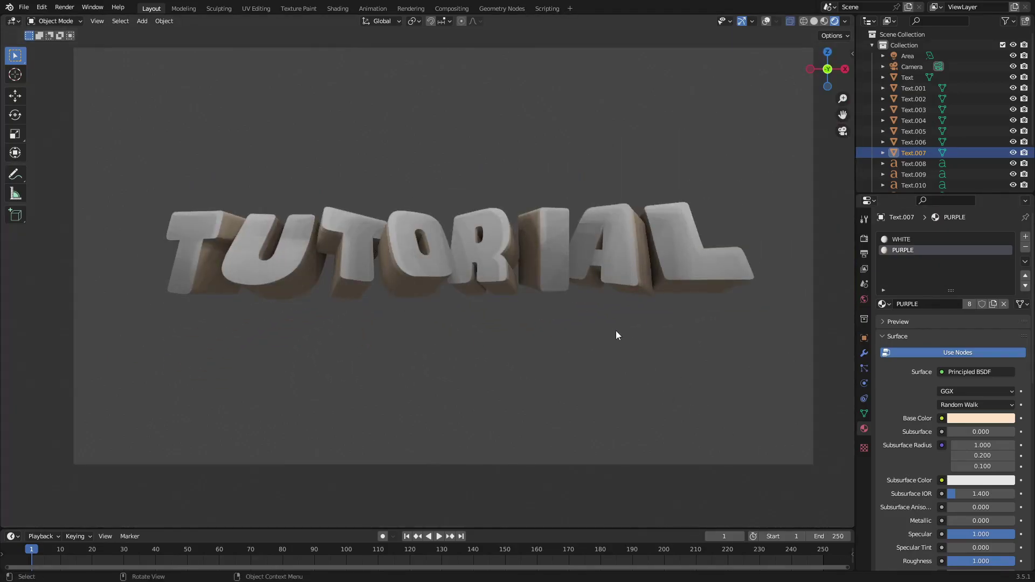
- Change the PURPLE material's base color to turquoise with hue 0.464 and saturation 0.995
{"action": "left_click", "coordinate": [982, 418]}
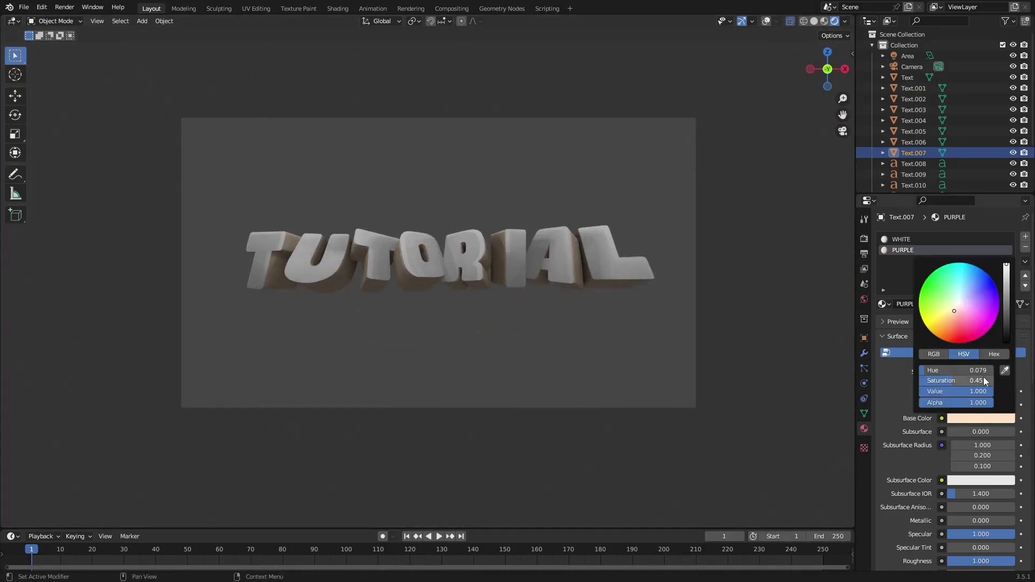
{"action": "left_click", "coordinate": [957, 326]}
{"action": "mouse_move", "coordinate": [957, 326]}
{"action": "left_mouse_down"}
{"action": "mouse_move", "coordinate": [986, 319]}
{"action": "mouse_move", "coordinate": [990, 287]}
{"action": "mouse_move", "coordinate": [953, 265]}
{"action": "left_mouse_up"}
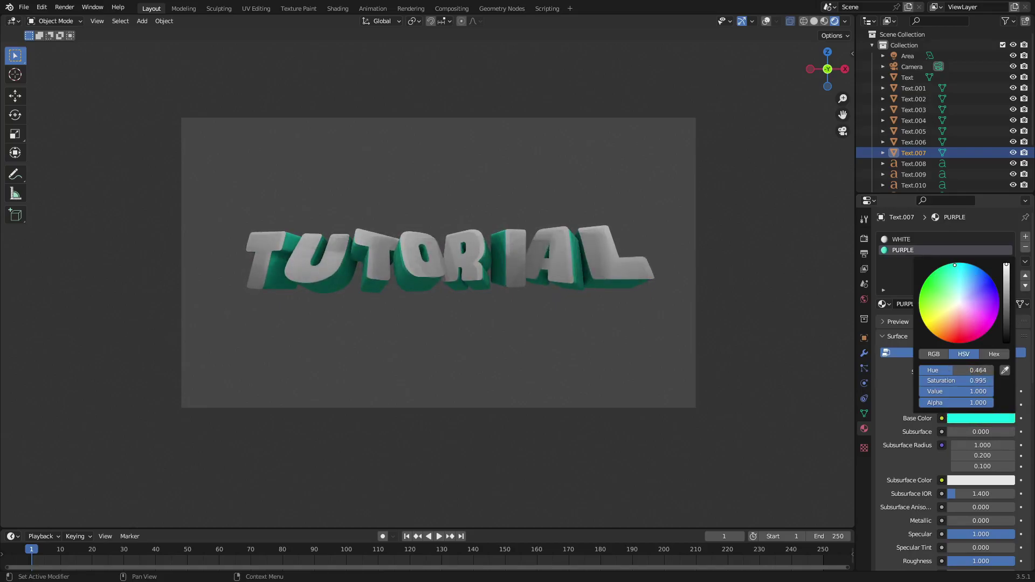
{"action": "middle_click_drag", "start_coordinate": [641, 286], "coordinate": [620, 276]}
{"action": "key", "text": "KP_0"}
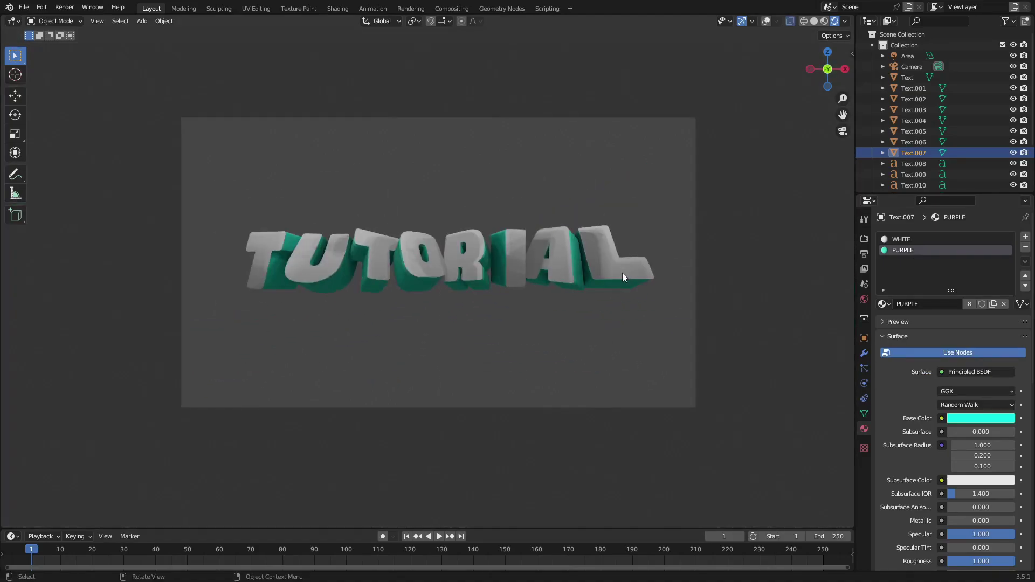
- Add a plane mesh and rotate it 90 degrees around the X axis so it stands upright
{"action": "key", "text": "shift+a"}
{"action": "mouse_move", "coordinate": [556, 140]}
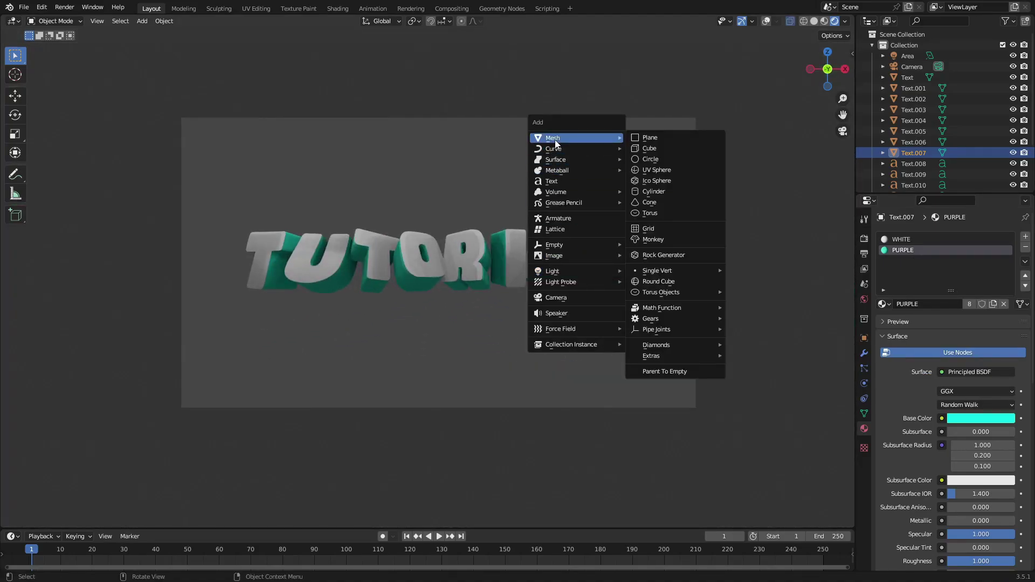
{"action": "left_click", "coordinate": [682, 138]}
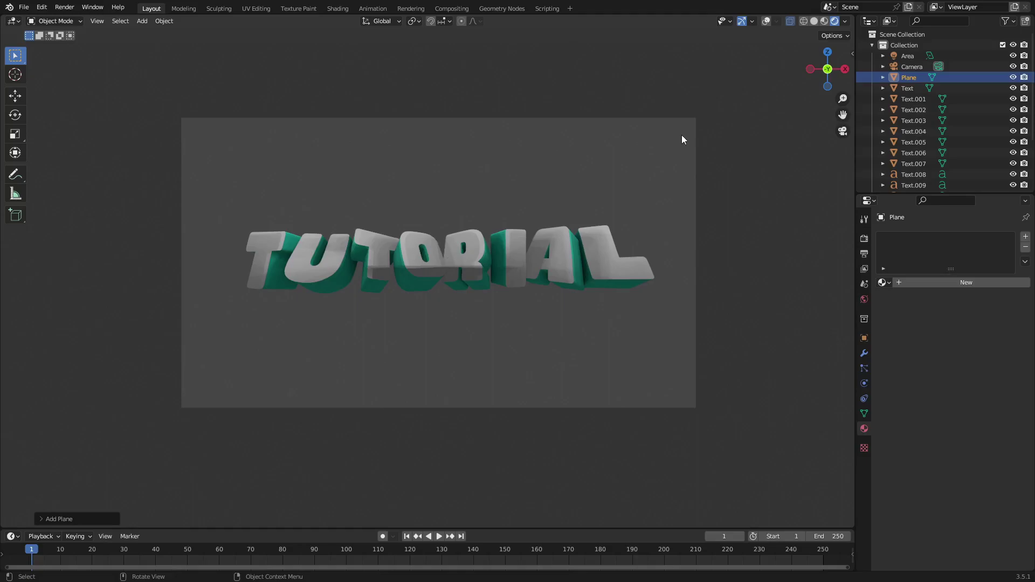
{"action": "type", "text": "rx90"}
{"action": "key", "text": "Return"}
- Move the upright plane back along the Y axis so it sits behind the letters
{"action": "scroll", "coordinate": [509, 224], "scroll_direction": "down", "scroll_amount": 4}
{"action": "middle_click_drag", "start_coordinate": [509, 225], "coordinate": [599, 275]}
{"action": "scroll", "coordinate": [589, 297], "scroll_direction": "down", "scroll_amount": 8}
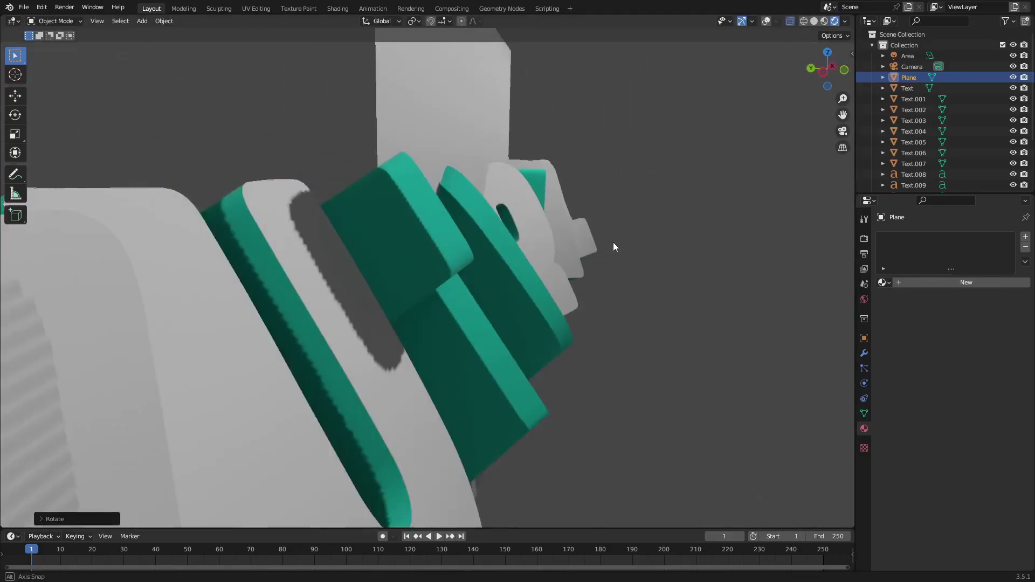
{"action": "key", "text": "g"}
{"action": "key", "text": "y"}
{"action": "left_click", "coordinate": [423, 251]}
{"action": "key", "text": "KP_0"}
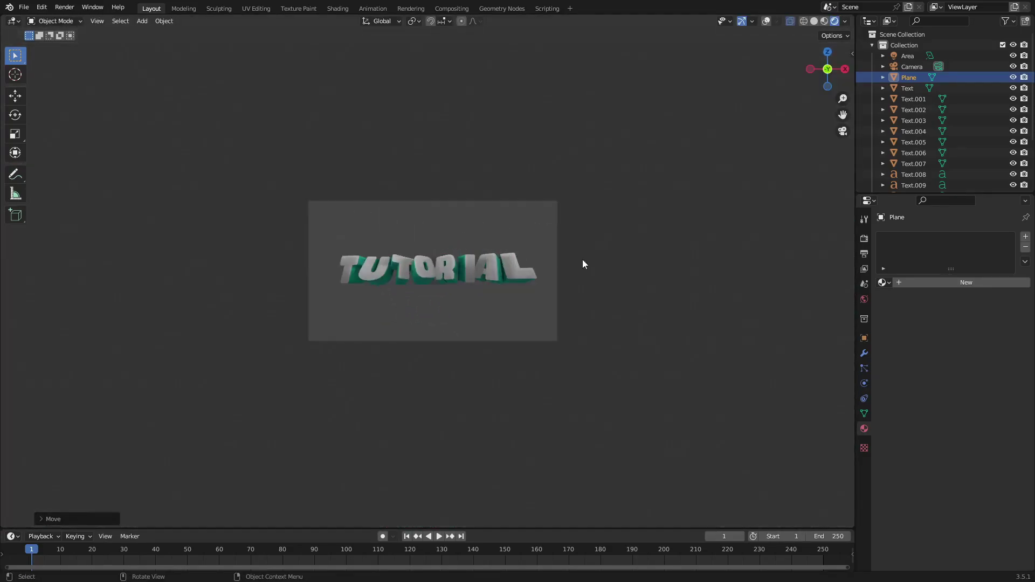
- Enlarge the background plane and push it much farther back along the Y axis
{"action": "key", "text": "s"}
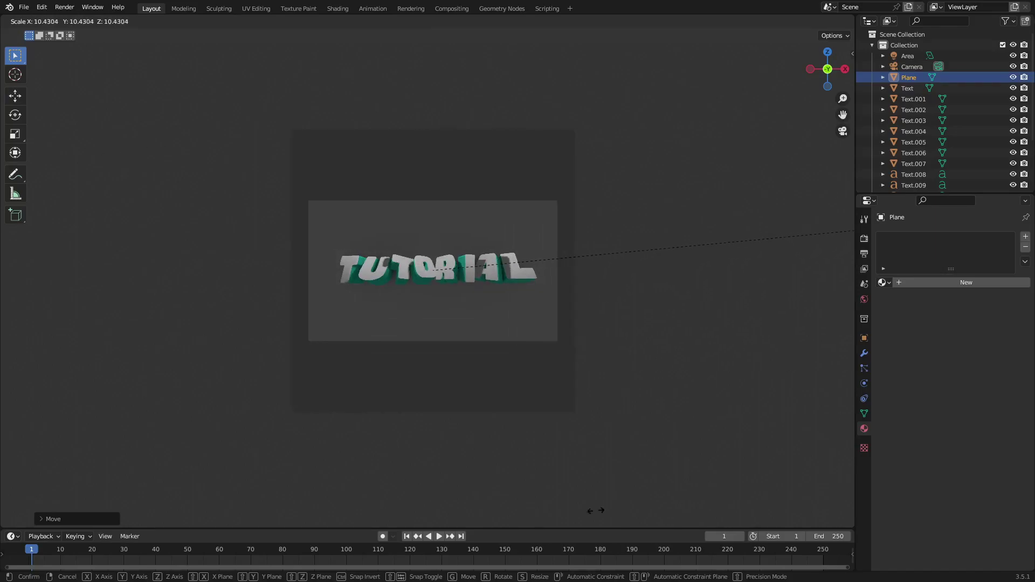
{"action": "left_click", "coordinate": [596, 511]}
{"action": "middle_click_drag", "start_coordinate": [384, 358], "coordinate": [454, 332]}
{"action": "scroll", "coordinate": [462, 340], "scroll_direction": "down", "scroll_amount": 10}
{"action": "key", "text": "g"}
{"action": "key", "text": "y"}
{"action": "left_click", "coordinate": [217, 298]}
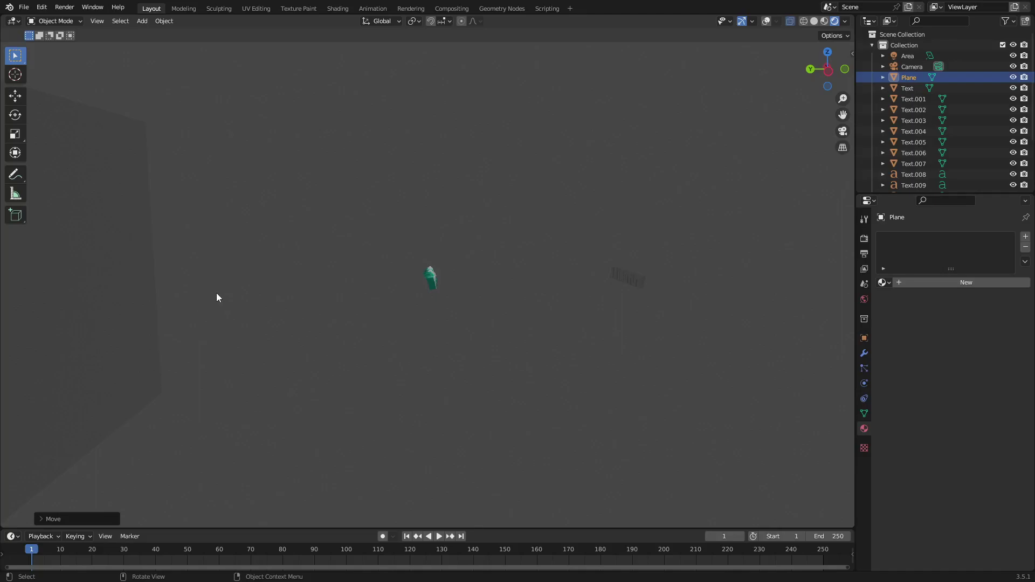
- Scale the background plane up past the camera frame's width, and shrink its Z height to just cover the frame
{"action": "key", "text": "KP_0"}
{"action": "key", "text": "s"}
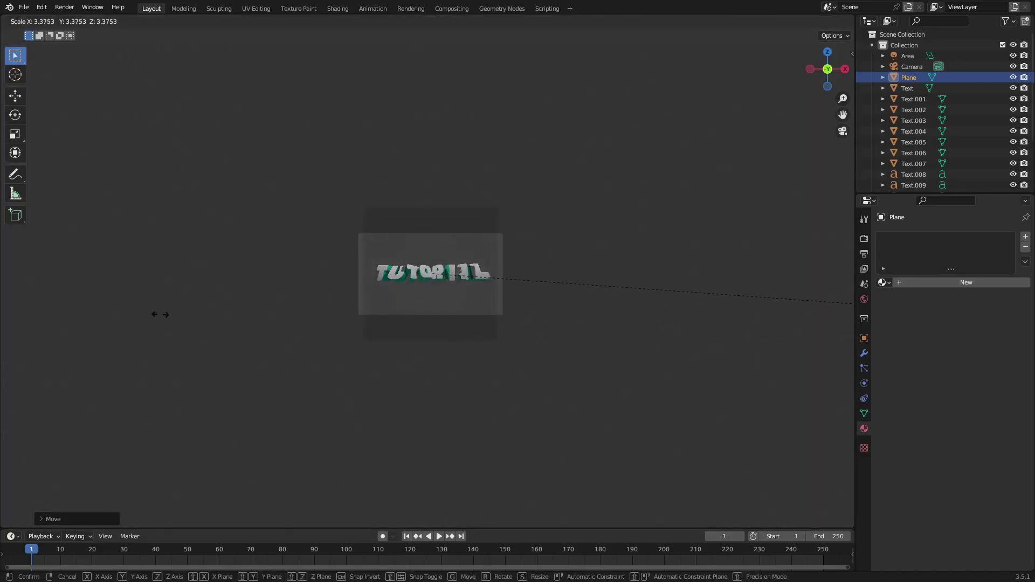
{"action": "left_click", "coordinate": [239, 304]}
{"action": "scroll", "coordinate": [638, 257], "scroll_direction": "up", "scroll_amount": 4}
{"action": "key", "text": "s"}
{"action": "key", "text": "z"}
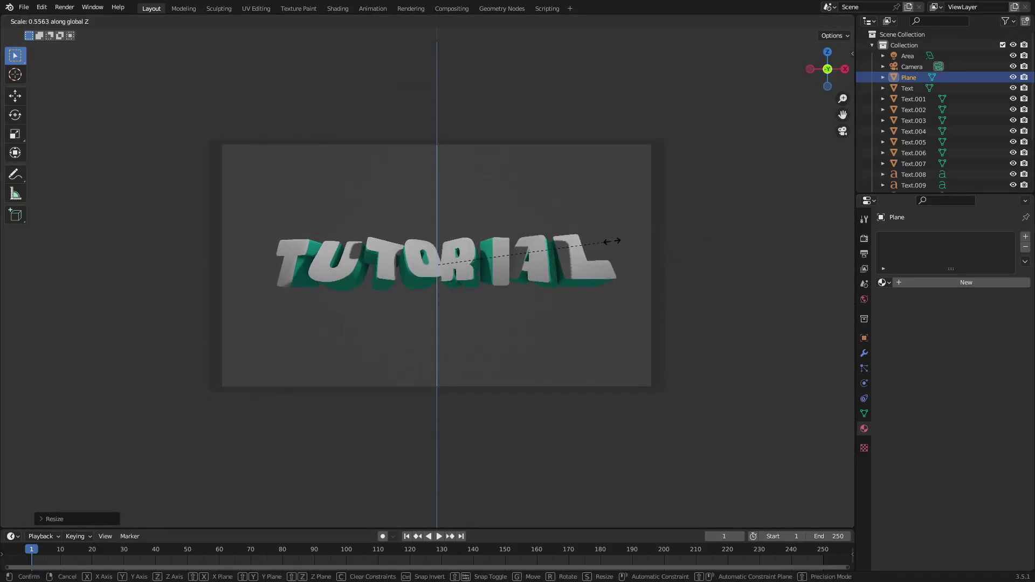
{"action": "left_click", "coordinate": [622, 240]}
- Turn on the viewport overlays and add a point light to the scene
{"action": "middle_click_drag", "start_coordinate": [432, 222], "coordinate": [439, 278]}
{"action": "scroll", "coordinate": [460, 253], "scroll_direction": "down", "scroll_amount": 7}
{"action": "scroll", "coordinate": [441, 259], "scroll_direction": "up", "scroll_amount": 4}
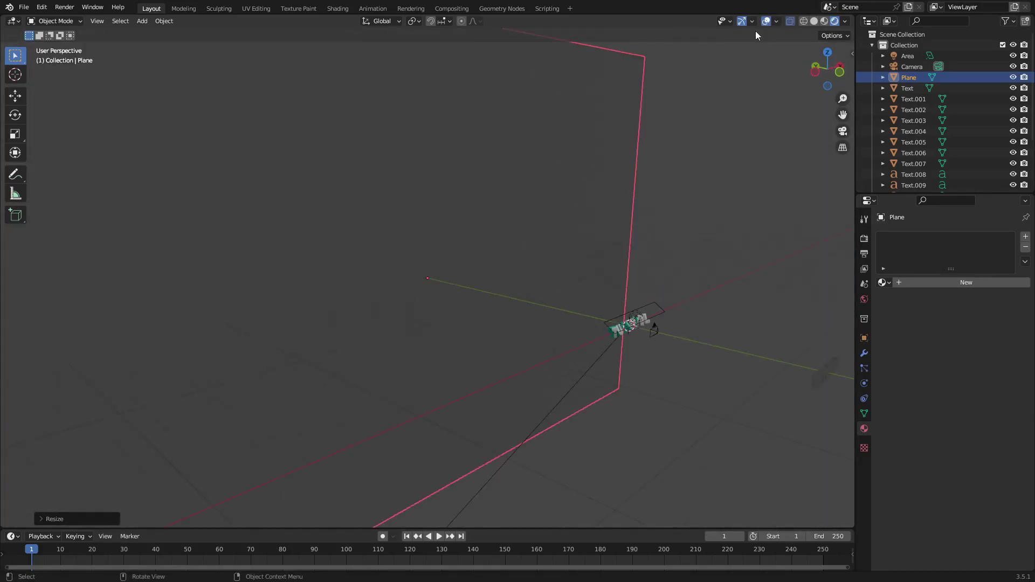
{"action": "key", "text": "shift+a"}
{"action": "mouse_move", "coordinate": [432, 330]}
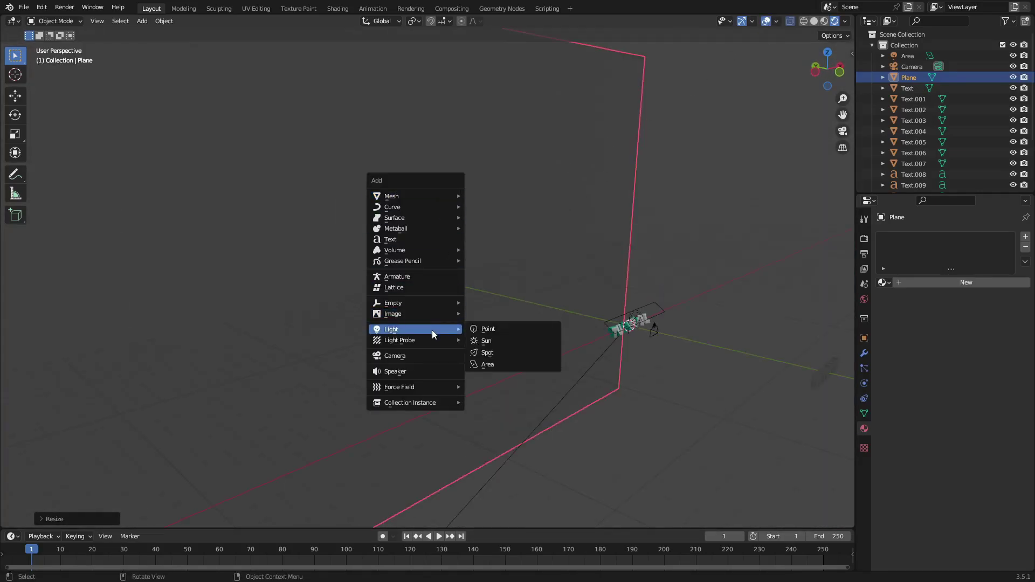
{"action": "left_click", "coordinate": [504, 329]}
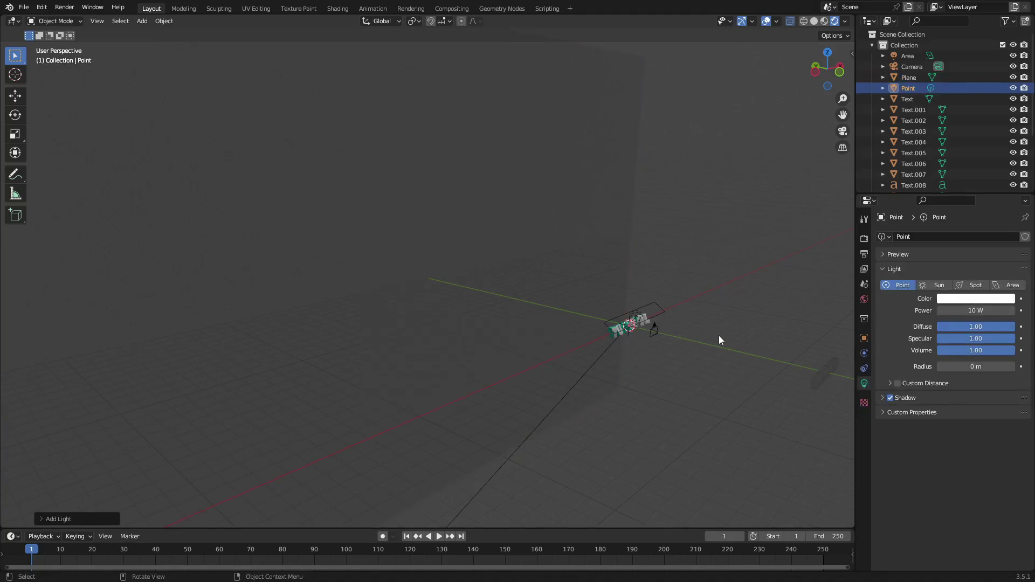
- Move the point light back along the Y axis to just in front of the background plane
{"action": "key", "text": "g"}
{"action": "key", "text": "y"}
{"action": "left_click", "coordinate": [541, 291]}
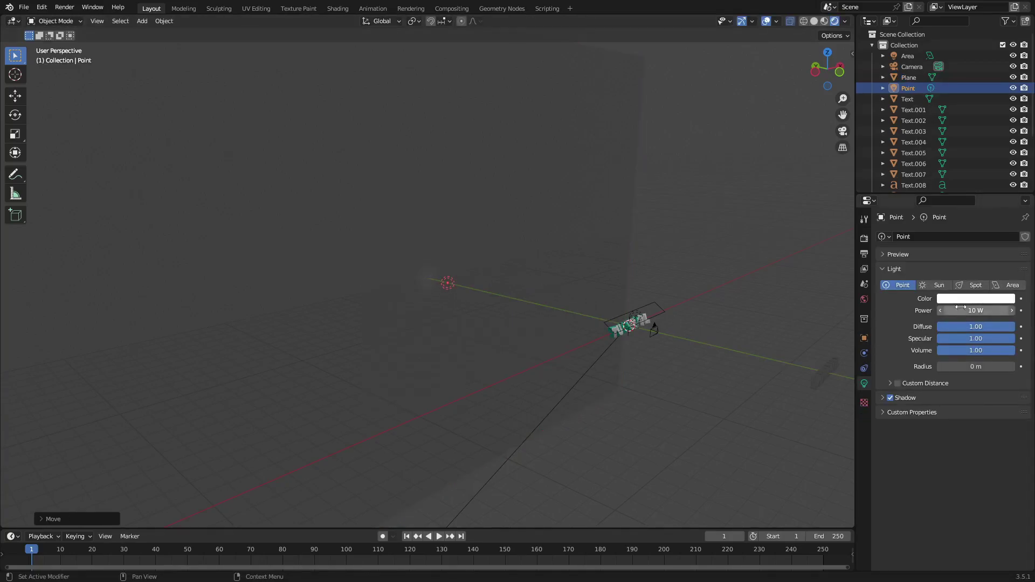
- Set the point light's power to 3000 W and turn off its shadow
{"action": "mouse_move", "coordinate": [979, 318]}
{"action": "left_mouse_down"}
{"action": "mouse_move", "coordinate": [1003, 319]}
{"action": "mouse_move", "coordinate": [960, 311]}
{"action": "left_mouse_up"}
{"action": "key", "text": "KP_0"}
{"action": "type", "text": "30"}
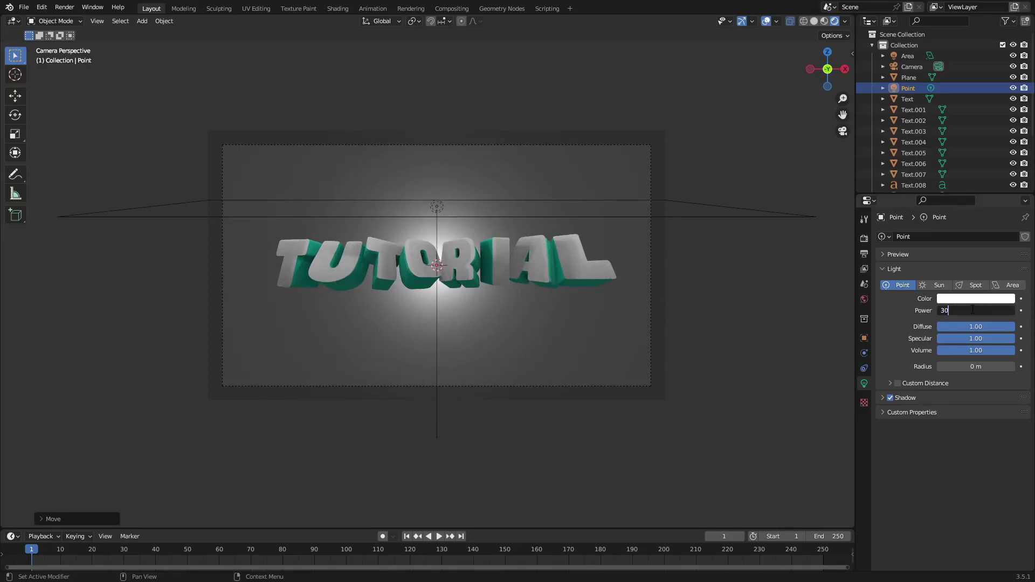
{"action": "type", "text": "00"}
{"action": "key", "text": "Return"}
{"action": "scroll", "coordinate": [788, 322], "scroll_direction": "up", "scroll_amount": 2}
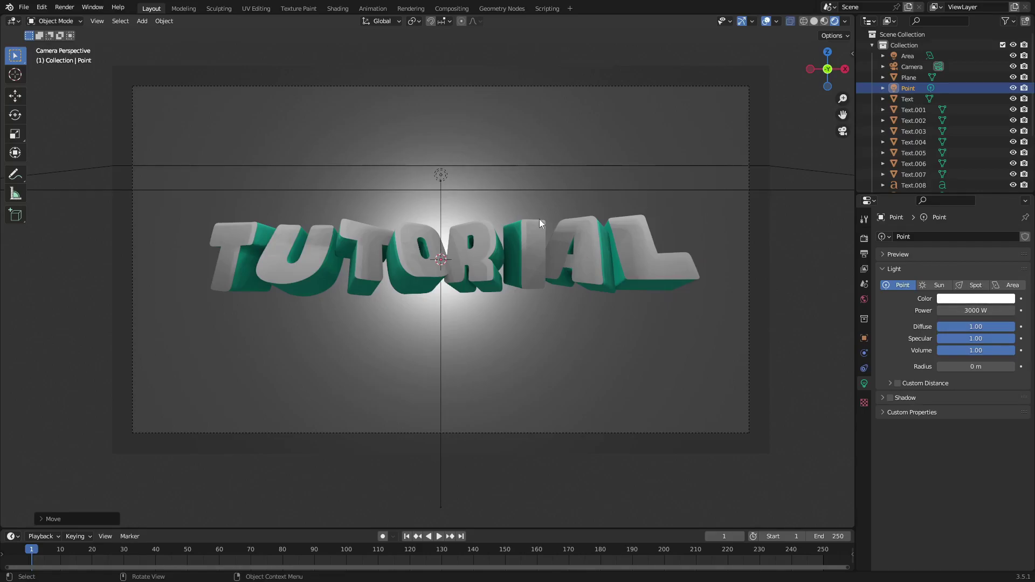
- Set the power of the area light above the letters to 13.8 W
{"action": "left_click", "coordinate": [539, 186]}
{"action": "left_click", "coordinate": [553, 191]}
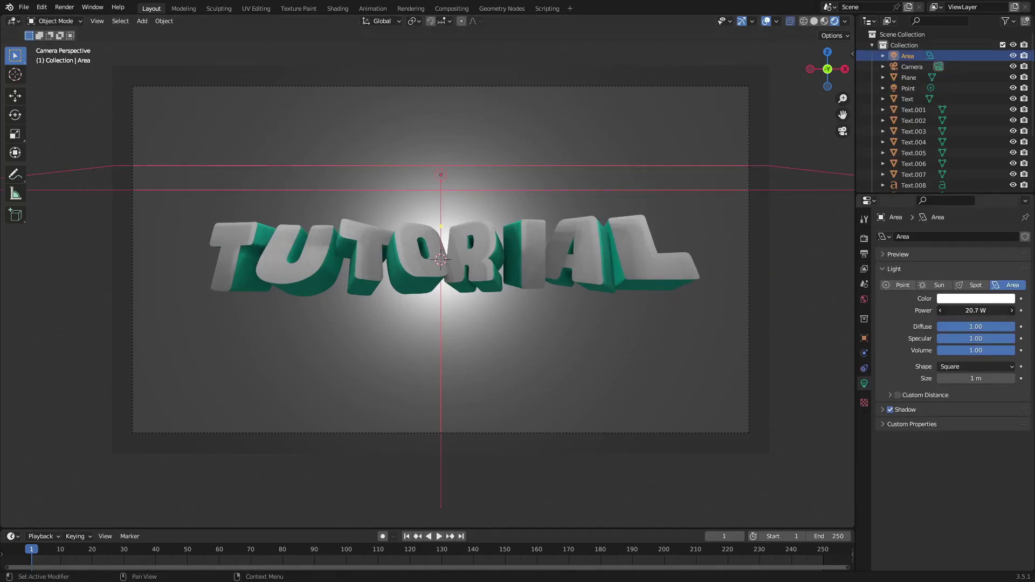
{"action": "mouse_move", "coordinate": [976, 311]}
{"action": "left_mouse_down"}
{"action": "mouse_move", "coordinate": [1003, 311]}
{"action": "mouse_move", "coordinate": [971, 310]}
{"action": "left_mouse_up"}
- Inspect the area light above the letters from several angles and try rotating it freely
{"action": "middle_click_drag", "start_coordinate": [782, 259], "coordinate": [349, 245]}
{"action": "left_click", "coordinate": [348, 241]}
{"action": "scroll", "coordinate": [435, 295], "scroll_direction": "up", "scroll_amount": 8}
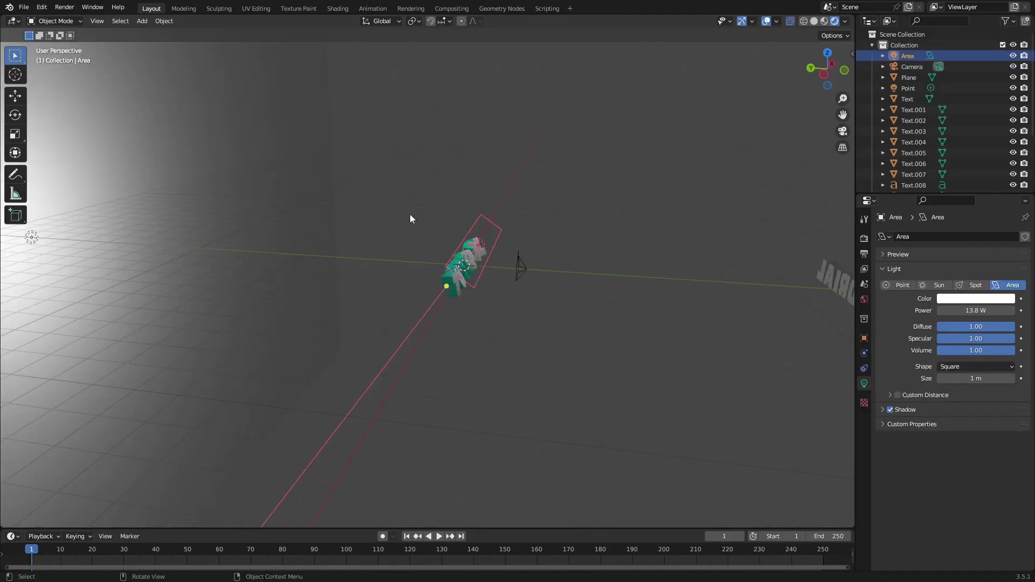
{"action": "middle_click_drag", "start_coordinate": [409, 219], "coordinate": [453, 213]}
{"action": "scroll", "coordinate": [498, 253], "scroll_direction": "down", "scroll_amount": 3}
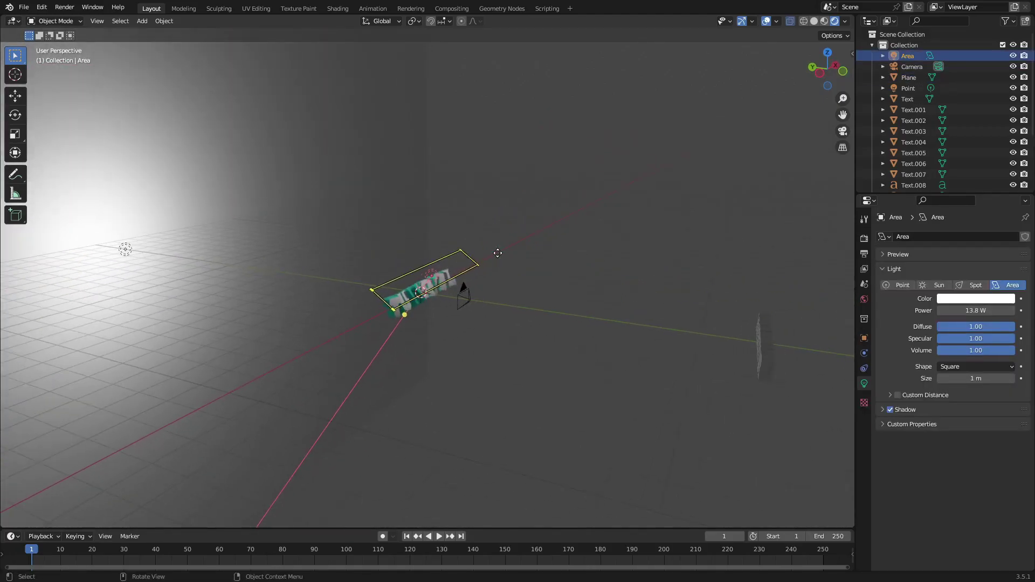
{"action": "scroll", "coordinate": [498, 258], "scroll_direction": "up", "scroll_amount": 6}
{"action": "mouse_move", "coordinate": [511, 297]}
{"action": "middle_mouse_down"}
{"action": "mouse_move", "coordinate": [379, 259]}
{"action": "mouse_move", "coordinate": [515, 268]}
{"action": "mouse_move", "coordinate": [512, 284]}
{"action": "middle_mouse_up"}
{"action": "mouse_move", "coordinate": [407, 285]}
{"action": "middle_mouse_down"}
{"action": "mouse_move", "coordinate": [489, 322]}
{"action": "mouse_move", "coordinate": [510, 314]}
{"action": "mouse_move", "coordinate": [481, 322]}
{"action": "mouse_move", "coordinate": [411, 278]}
{"action": "mouse_move", "coordinate": [394, 301]}
{"action": "mouse_move", "coordinate": [410, 302]}
{"action": "middle_mouse_up"}
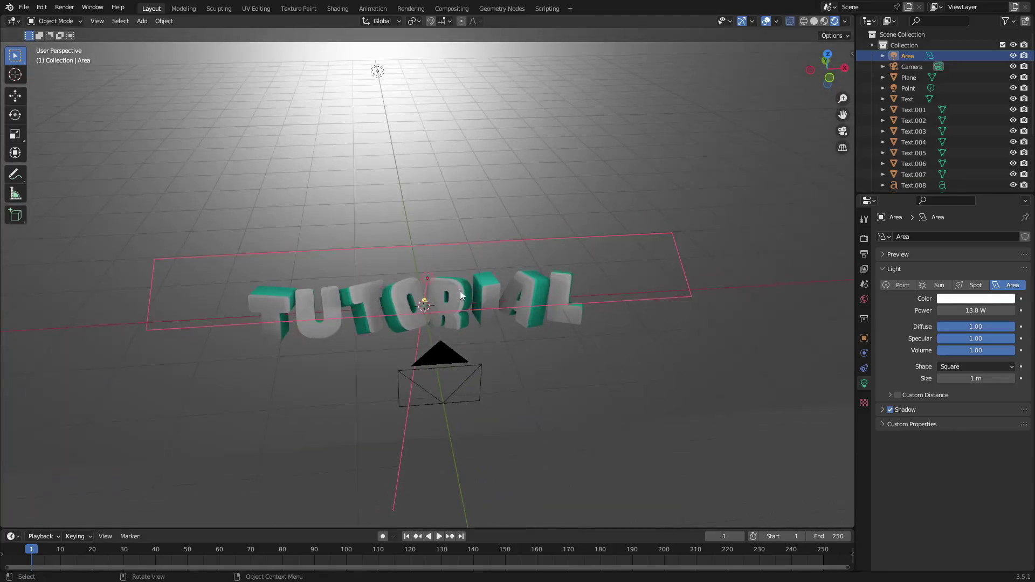
{"action": "key", "text": "r"}
{"action": "key", "text": "r"}
{"action": "left_click", "coordinate": [472, 259]}
- Duplicate the area light and move the copy straight down along the Z axis to below the letters
{"action": "middle_click_drag", "start_coordinate": [709, 438], "coordinate": [765, 339]}
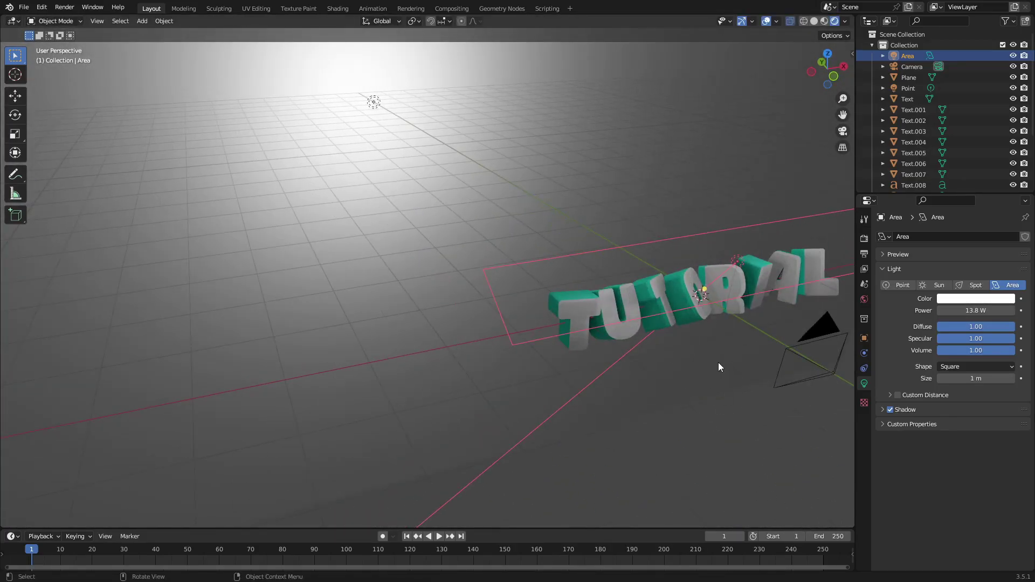
{"action": "key", "text": "KP_Decimal"}
{"action": "scroll", "coordinate": [484, 325], "scroll_direction": "up", "scroll_amount": 10}
{"action": "middle_click_drag", "start_coordinate": [434, 270], "coordinate": [606, 255]}
{"action": "key", "text": "shift+d"}
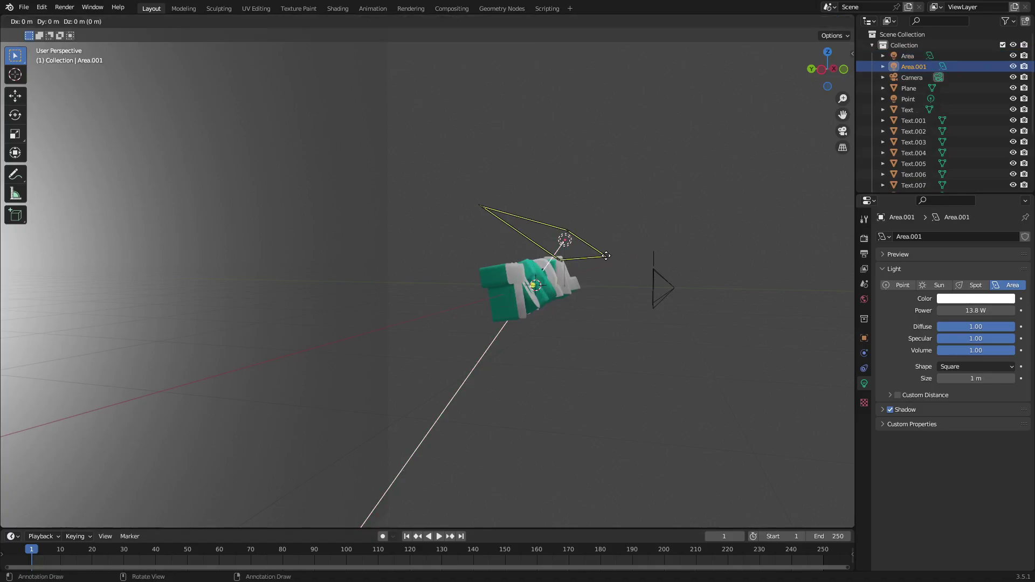
{"action": "key", "text": "z"}
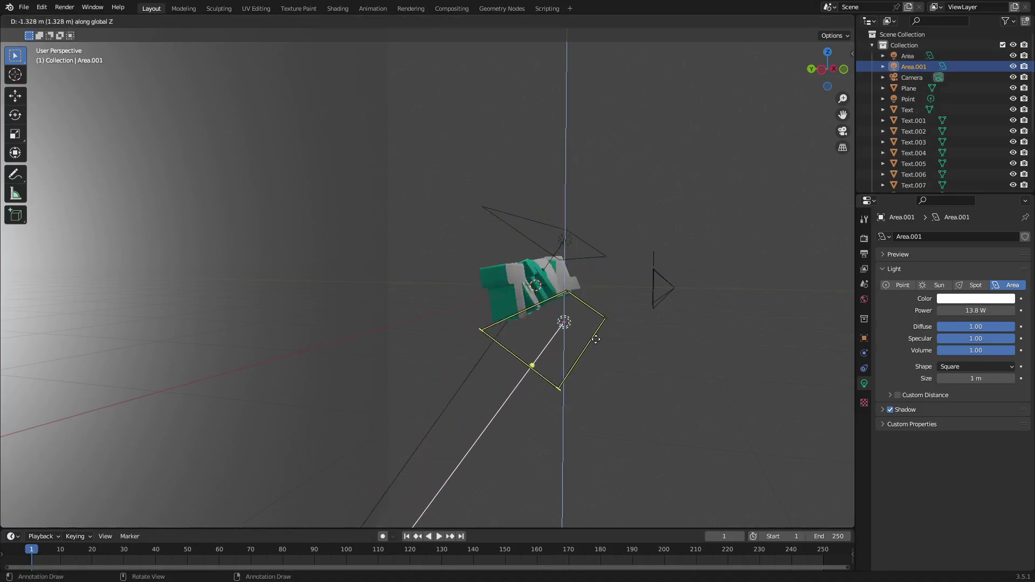
{"action": "left_click", "coordinate": [599, 366]}
- Rotate the copied area light about the X axis to face upward and move it along Y toward the background, beneath the letters
{"action": "key", "text": "r"}
{"action": "key", "text": "x"}
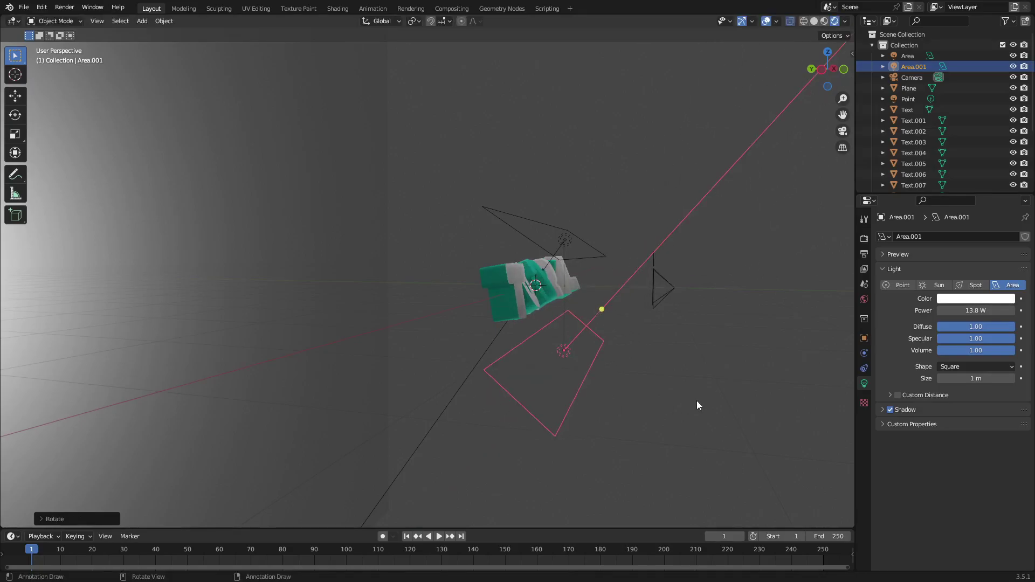
{"action": "left_click", "coordinate": [696, 402]}
{"action": "key", "text": "g"}
{"action": "key", "text": "y"}
{"action": "left_click", "coordinate": [639, 375]}
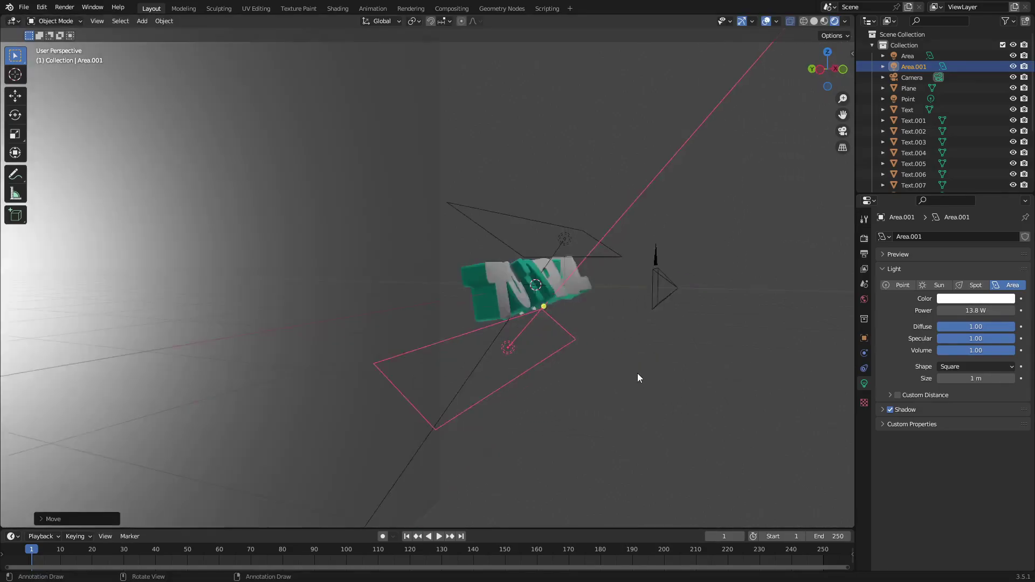
- Set the lower area light's power to 32.9 W and its color to light blue with hue 0.551 and saturation 0.712
{"action": "key", "text": "KP_0"}
{"action": "mouse_move", "coordinate": [975, 311]}
{"action": "left_mouse_down"}
{"action": "mouse_move", "coordinate": [1008, 310]}
{"action": "mouse_move", "coordinate": [970, 311]}
{"action": "mouse_move", "coordinate": [995, 310]}
{"action": "mouse_move", "coordinate": [982, 311]}
{"action": "left_mouse_up"}
{"action": "left_click", "coordinate": [967, 300]}
{"action": "left_click_drag", "start_coordinate": [971, 185], "coordinate": [964, 177]}
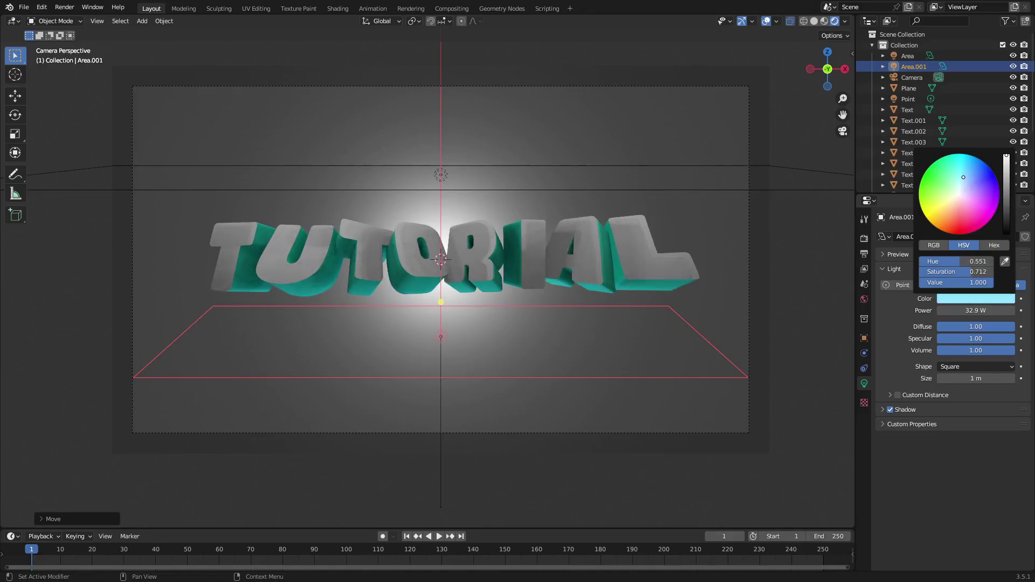
- Try tinting the area light above the letters pale yellow
{"action": "left_click", "coordinate": [453, 175]}
{"action": "left_click", "coordinate": [442, 175]}
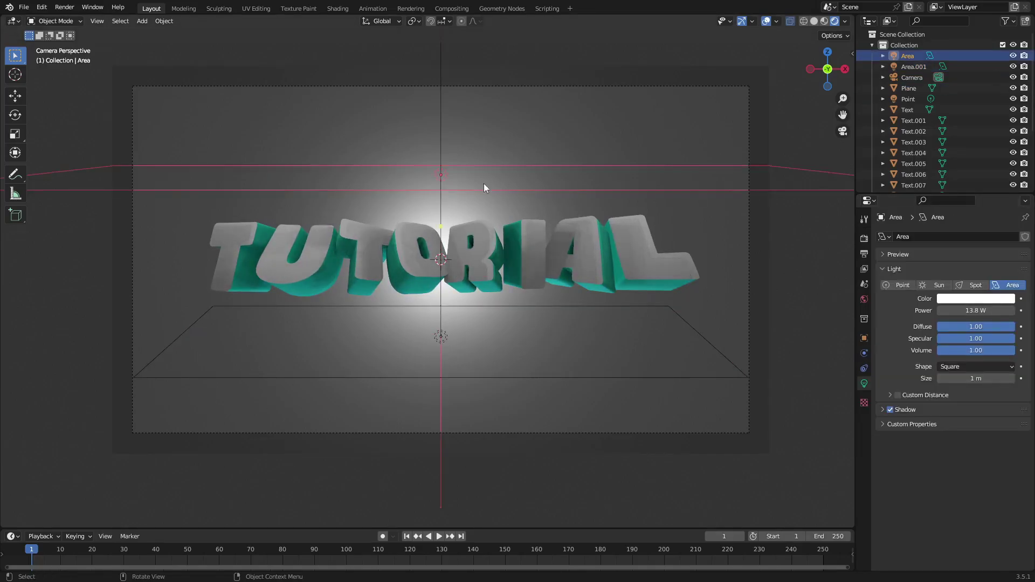
{"action": "left_click", "coordinate": [947, 300]}
{"action": "left_click_drag", "start_coordinate": [953, 198], "coordinate": [954, 198]}
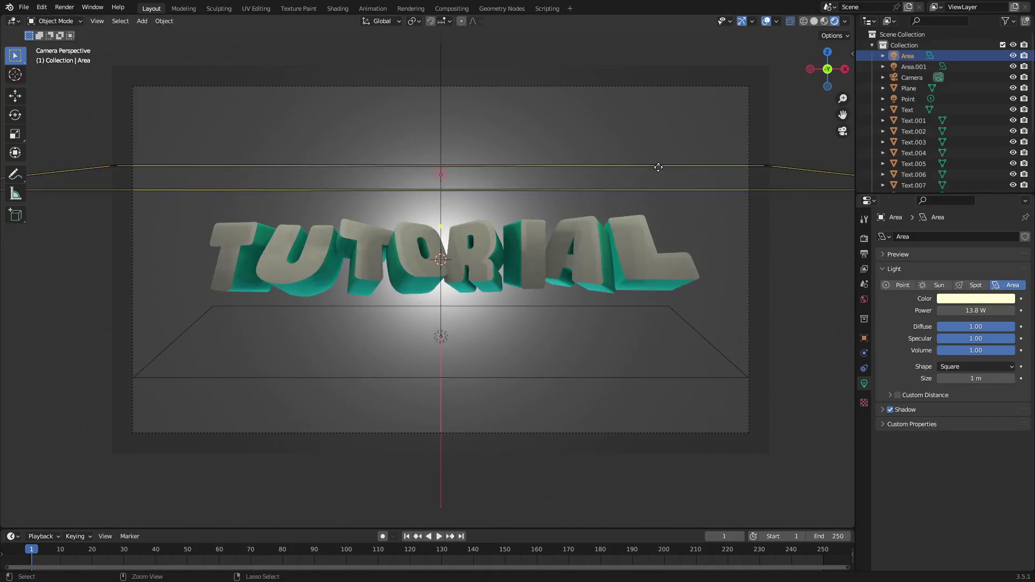
{"action": "scroll", "coordinate": [671, 322], "scroll_direction": "down", "scroll_amount": 5}
{"action": "scroll", "coordinate": [672, 322], "scroll_direction": "up", "scroll_amount": 4}
- Try a red color on the lower area light and settle on a light green
{"action": "left_click", "coordinate": [432, 329]}
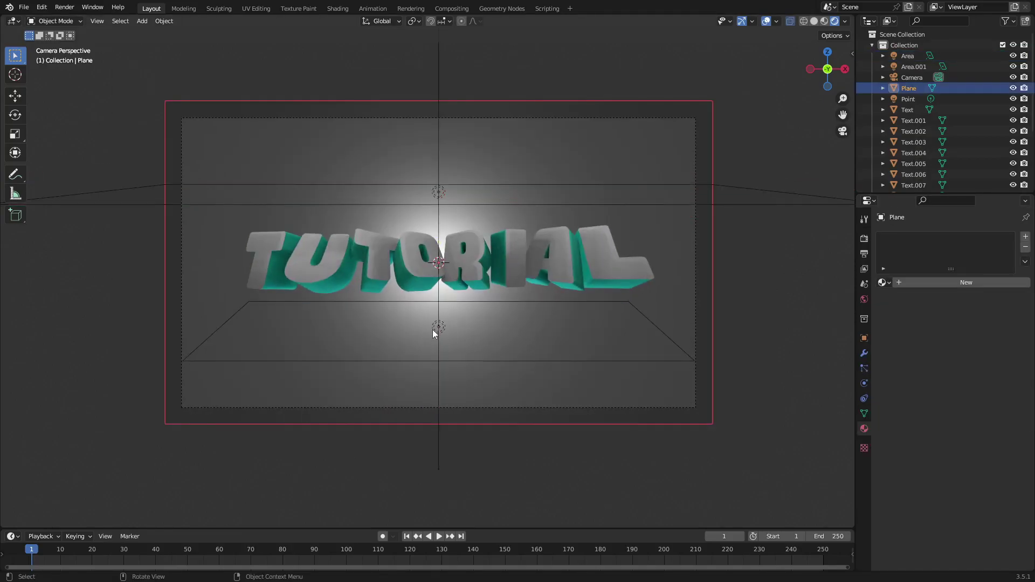
{"action": "left_click", "coordinate": [437, 327]}
{"action": "left_click", "coordinate": [955, 296]}
{"action": "mouse_move", "coordinate": [964, 179]}
{"action": "left_mouse_down"}
{"action": "mouse_move", "coordinate": [985, 192]}
{"action": "mouse_move", "coordinate": [921, 207]}
{"action": "mouse_move", "coordinate": [921, 183]}
{"action": "mouse_move", "coordinate": [932, 220]}
{"action": "mouse_move", "coordinate": [971, 157]}
{"action": "mouse_move", "coordinate": [951, 229]}
{"action": "left_mouse_up"}
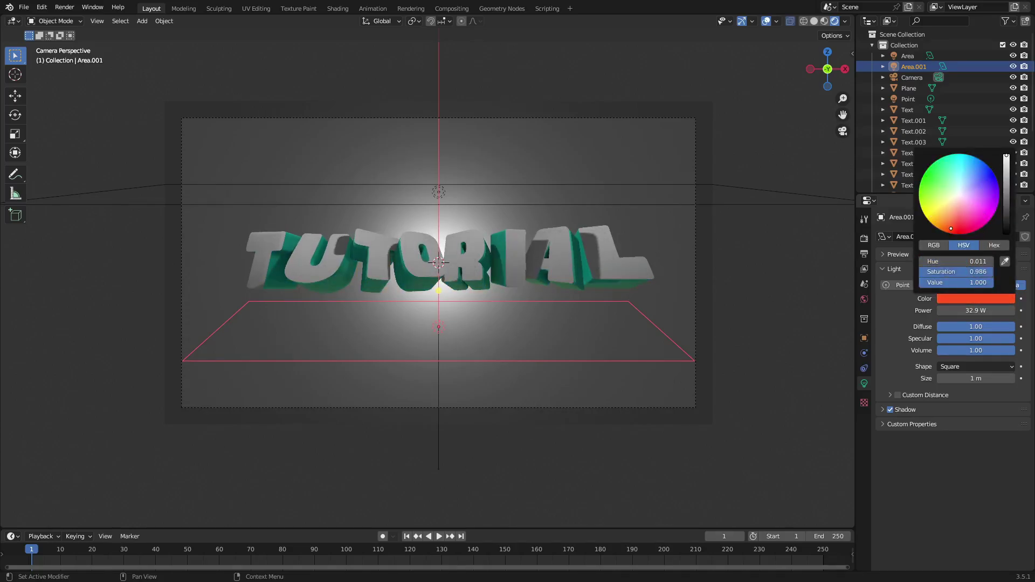
{"action": "left_click_drag", "start_coordinate": [999, 204], "coordinate": [936, 178]}
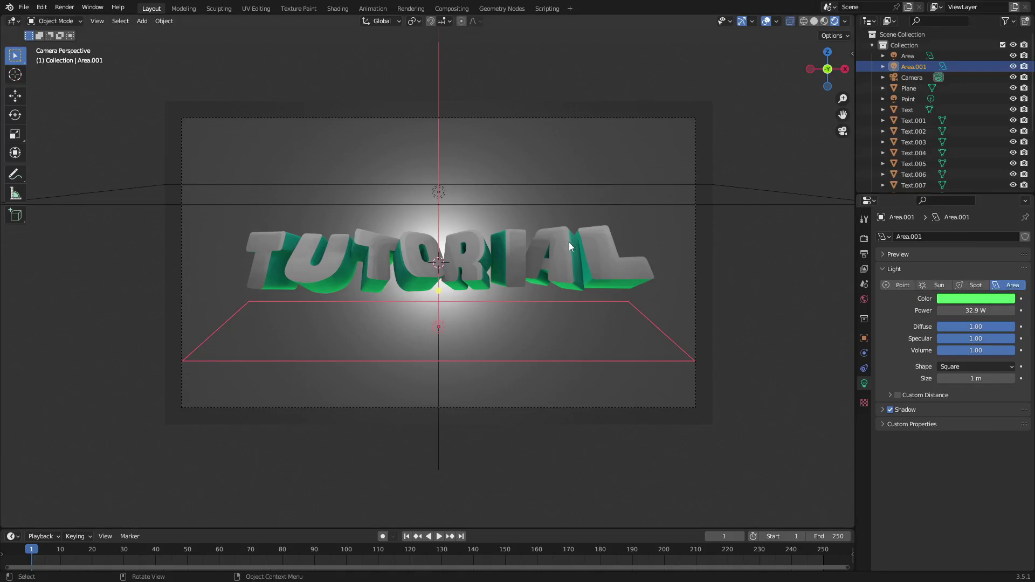
- Set the power of the area light above the letters to 49.8 W
{"action": "left_click", "coordinate": [441, 192]}
{"action": "left_click_drag", "start_coordinate": [976, 311], "coordinate": [1013, 310]}
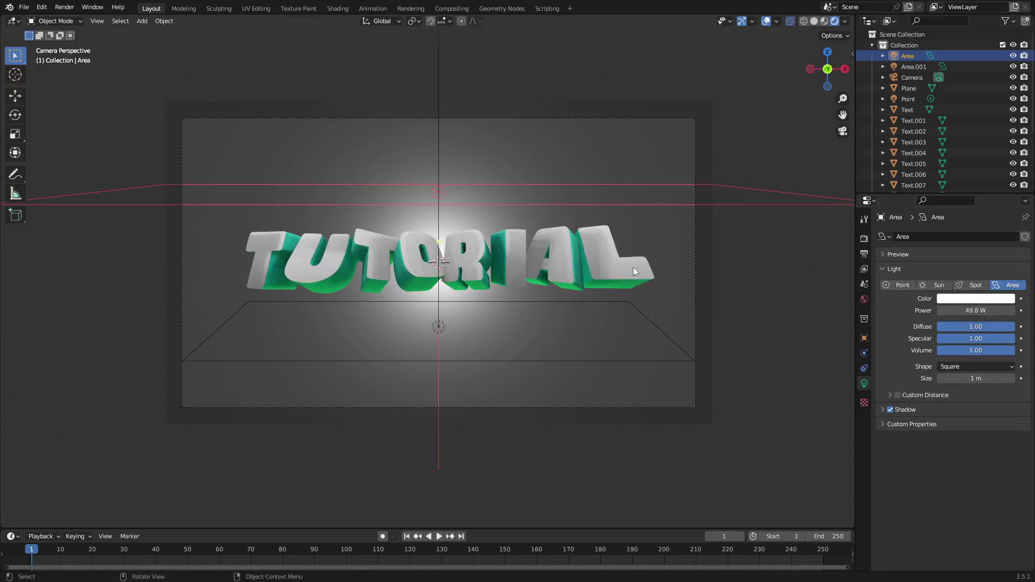
{"action": "scroll", "coordinate": [633, 267], "scroll_direction": "up", "scroll_amount": 2}
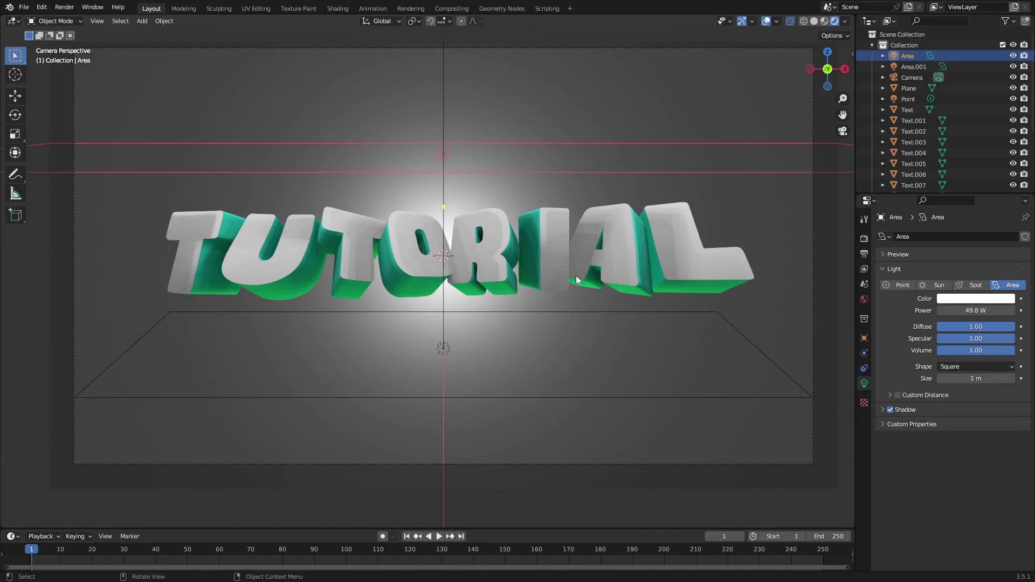
- Split the 3D viewport vertically and turn the new area into a Graph Editor
{"action": "left_click", "coordinate": [232, 249]}
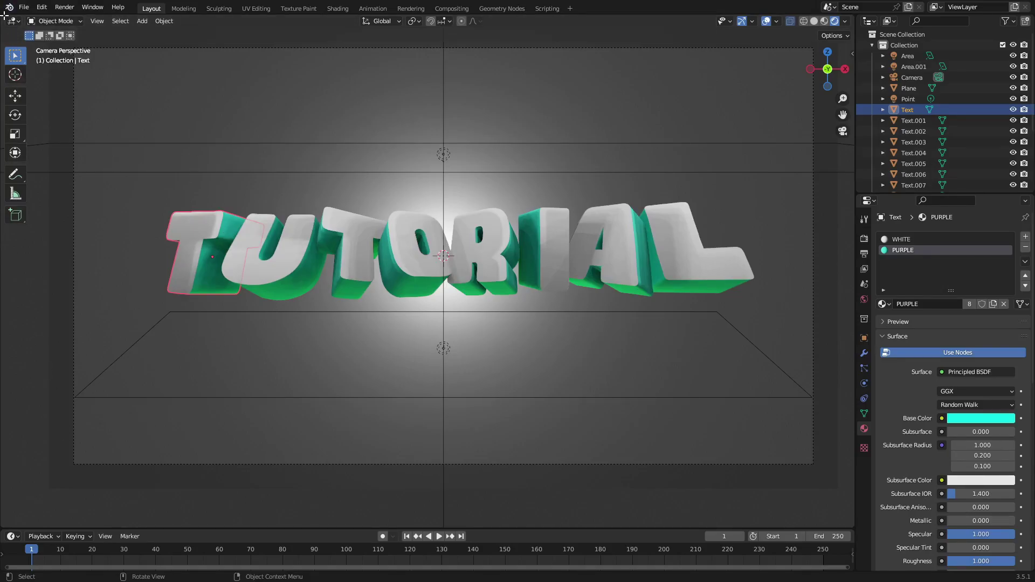
{"action": "left_click_drag", "start_coordinate": [5, 16], "coordinate": [483, 45]}
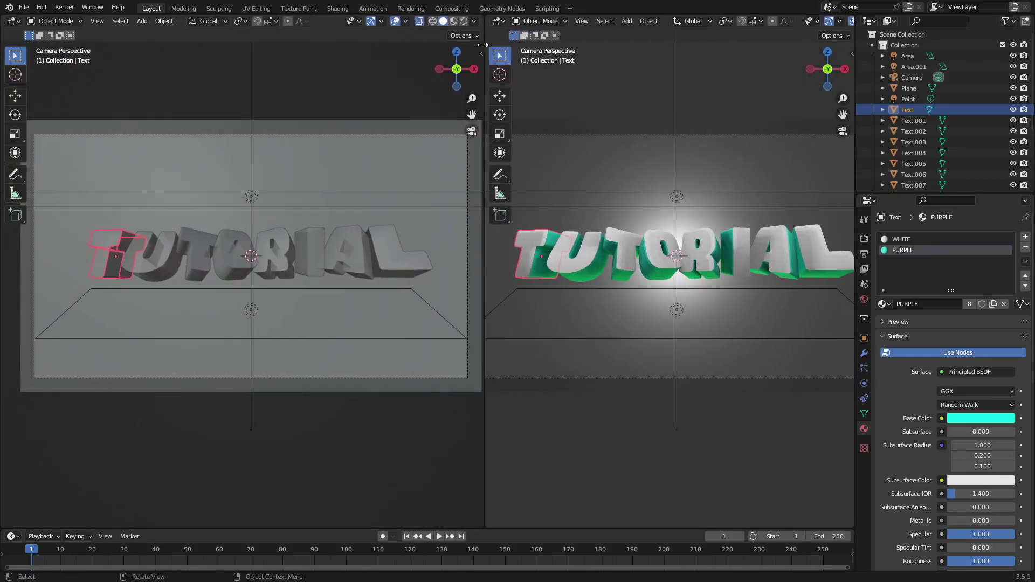
{"action": "left_click", "coordinate": [13, 22]}
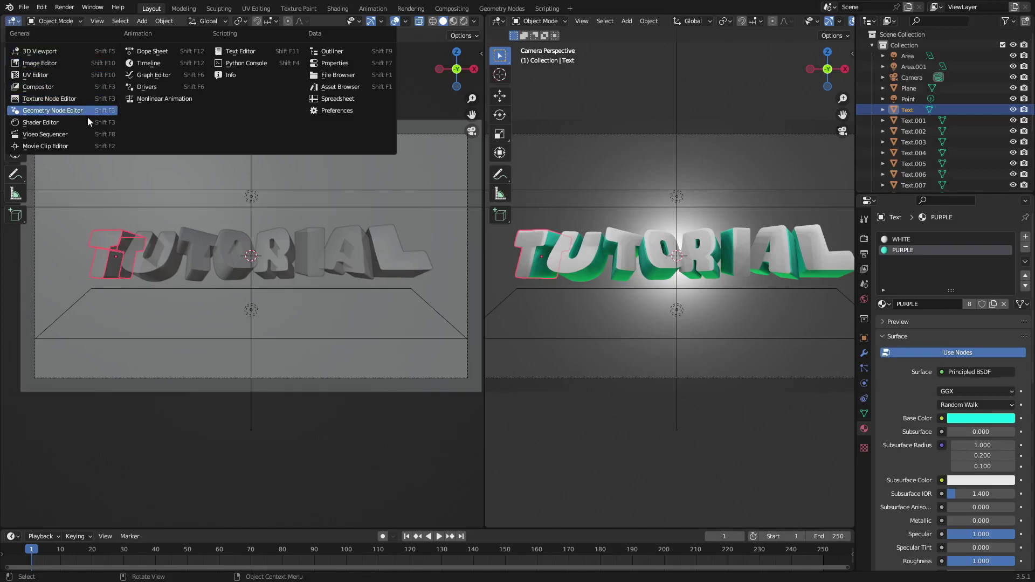
{"action": "left_click", "coordinate": [174, 71]}
{"action": "left_click_drag", "start_coordinate": [366, 187], "coordinate": [474, 188]}
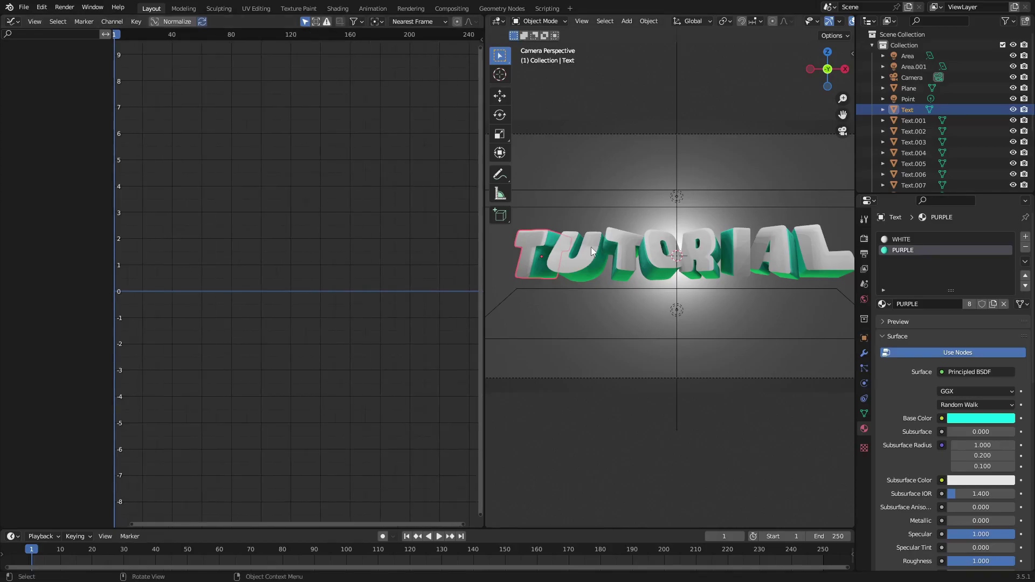
- Select all eight letters of the TUTORIAL title and insert rotation and location keyframes for them at frame 1
{"action": "scroll", "coordinate": [593, 259], "scroll_direction": "down", "scroll_amount": 2}
{"action": "left_click", "coordinate": [599, 262], "text": "shift"}
{"action": "left_click", "coordinate": [638, 254], "text": "shift"}
{"action": "left_click", "coordinate": [666, 255], "text": "shift"}
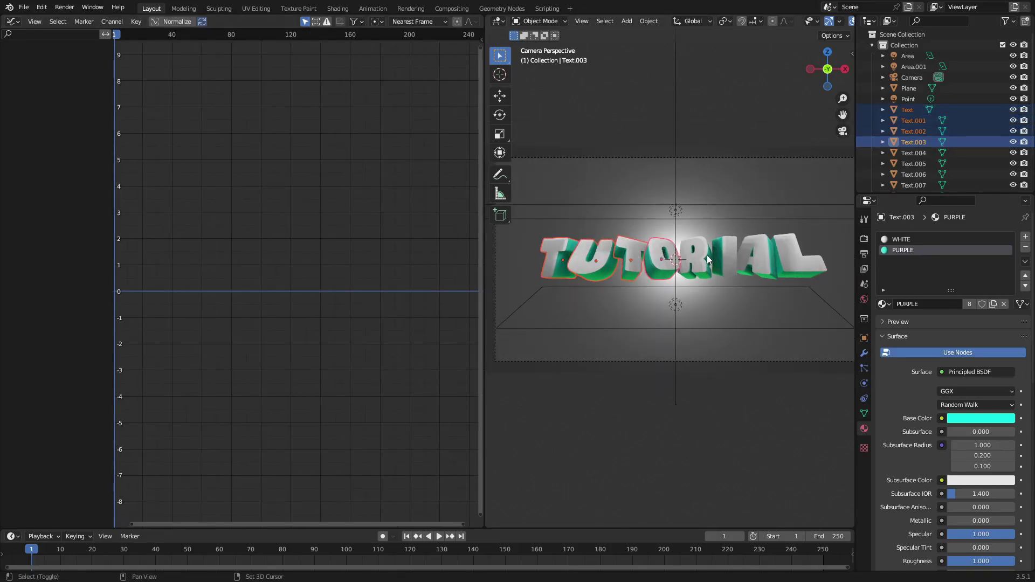
{"action": "left_click", "coordinate": [707, 254], "text": "shift"}
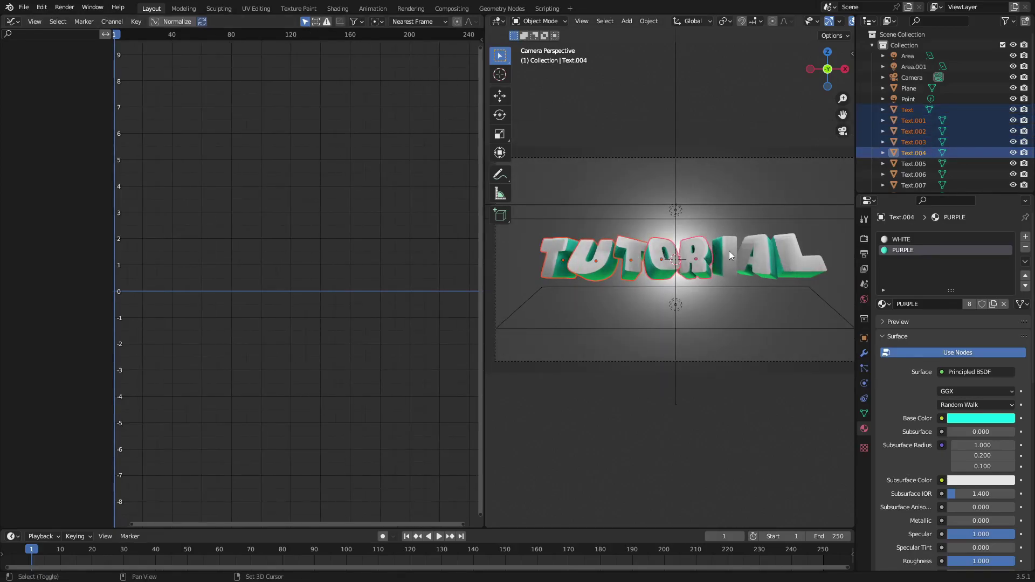
{"action": "left_click", "coordinate": [729, 251], "text": "shift"}
{"action": "left_click", "coordinate": [757, 251], "text": "shift"}
{"action": "left_click", "coordinate": [777, 243], "text": "shift"}
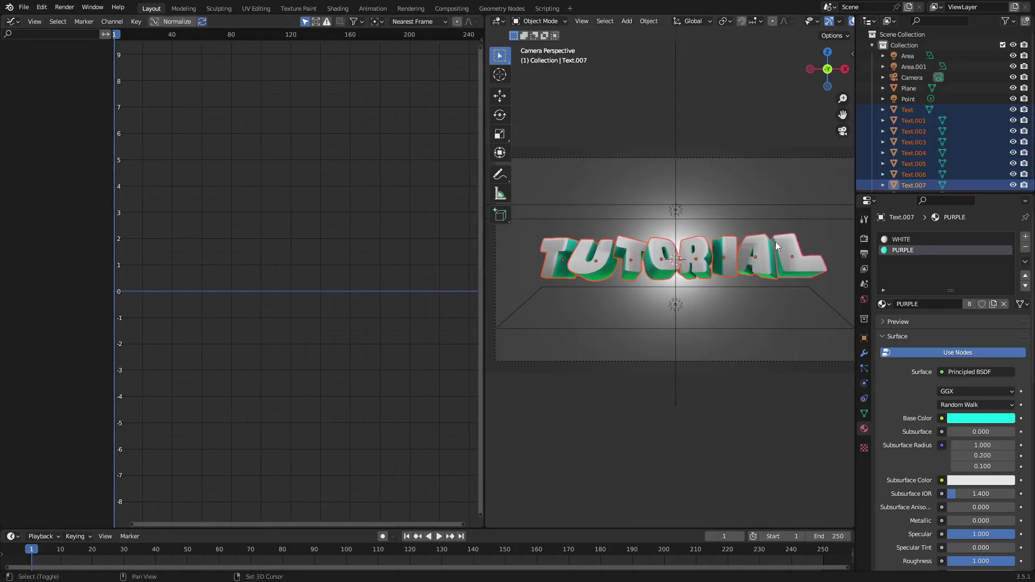
{"action": "key", "text": "i"}
{"action": "left_click", "coordinate": [743, 187]}
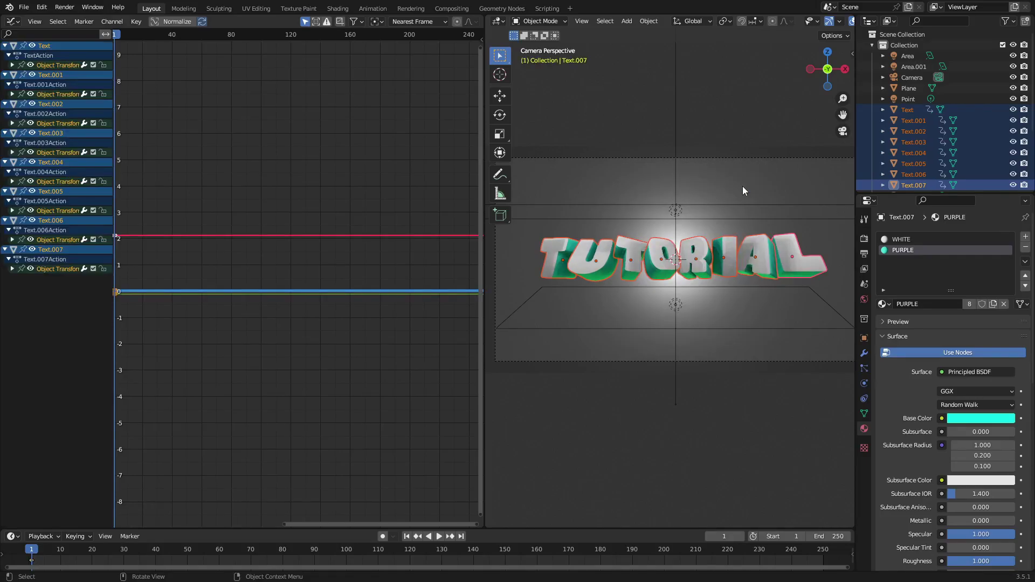
{"action": "key", "text": "i"}
{"action": "left_click", "coordinate": [679, 208]}
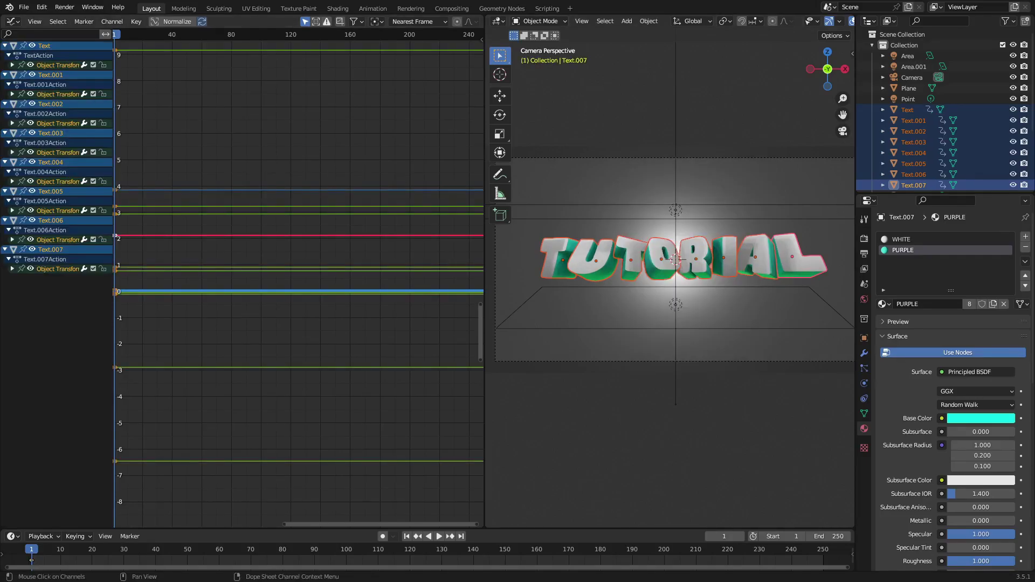
- Expand the Object Transforms channels of all eight letters in the Graph Editor to list their location and rotation curves
{"action": "left_click", "coordinate": [12, 65]}
{"action": "left_click", "coordinate": [12, 152]}
{"action": "left_click", "coordinate": [12, 240]}
{"action": "left_click", "coordinate": [12, 444]}
{"action": "left_click", "coordinate": [12, 414]}
{"action": "left_click", "coordinate": [12, 385]}
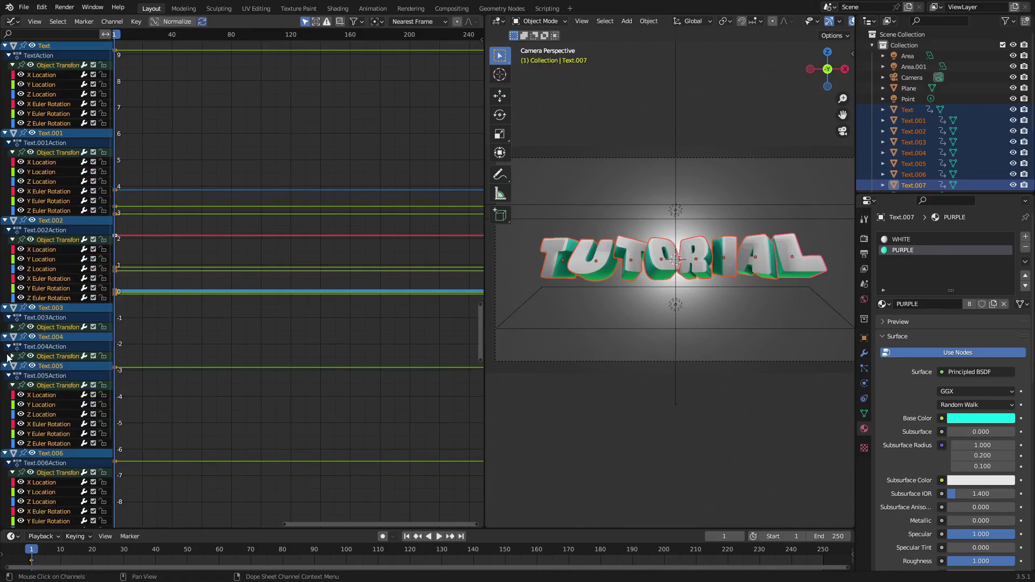
{"action": "left_click", "coordinate": [11, 327]}
{"action": "left_click", "coordinate": [12, 414]}
{"action": "scroll", "coordinate": [35, 350], "scroll_direction": "down", "scroll_amount": 5}
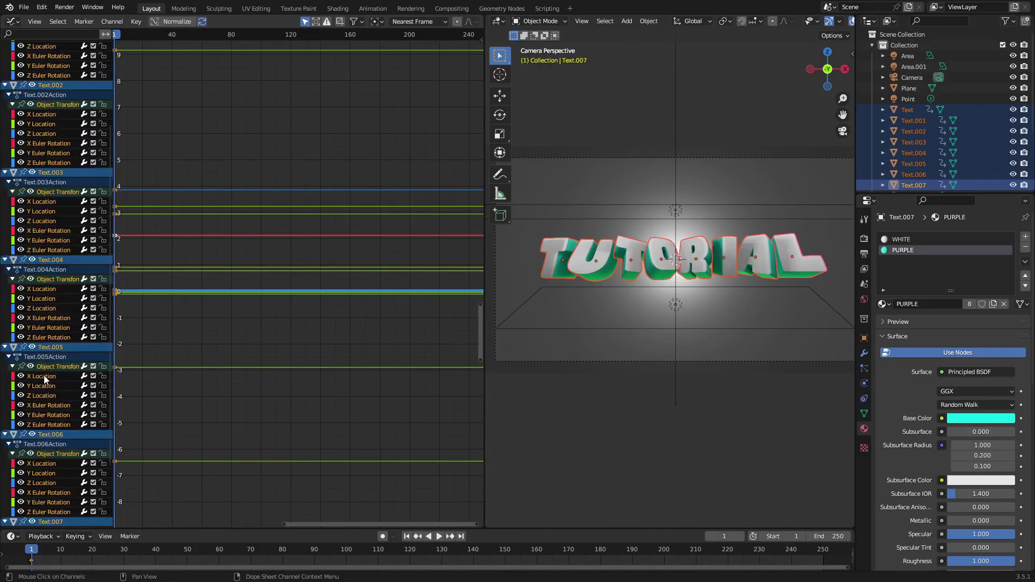
- Add a Noise modifier to the X Location curve of the first letter, Text, in the Graph Editor
{"action": "scroll", "coordinate": [45, 379], "scroll_direction": "up", "scroll_amount": 5}
{"action": "left_click", "coordinate": [45, 76]}
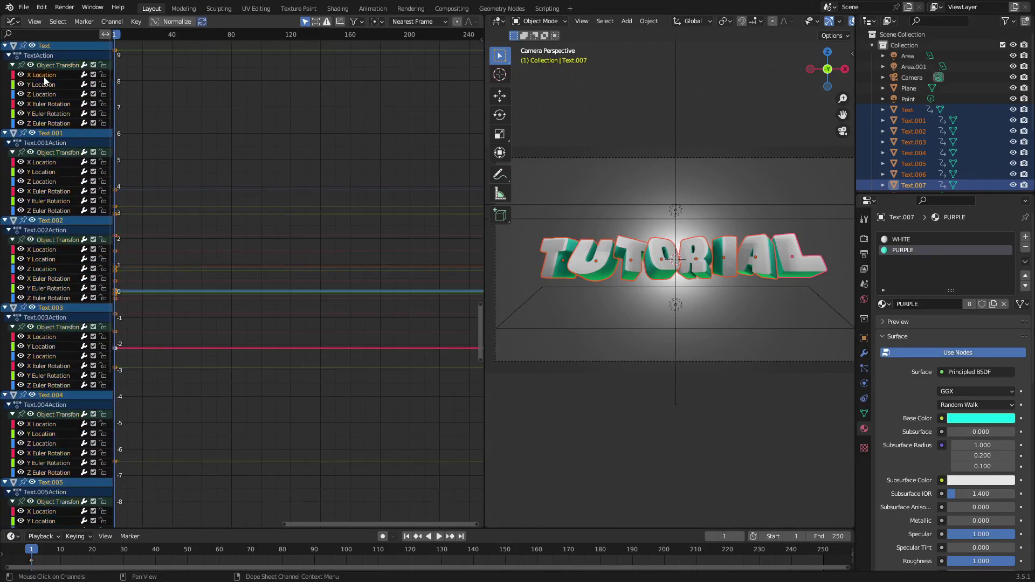
{"action": "left_click", "coordinate": [480, 40]}
{"action": "left_click_drag", "start_coordinate": [484, 58], "coordinate": [559, 60]}
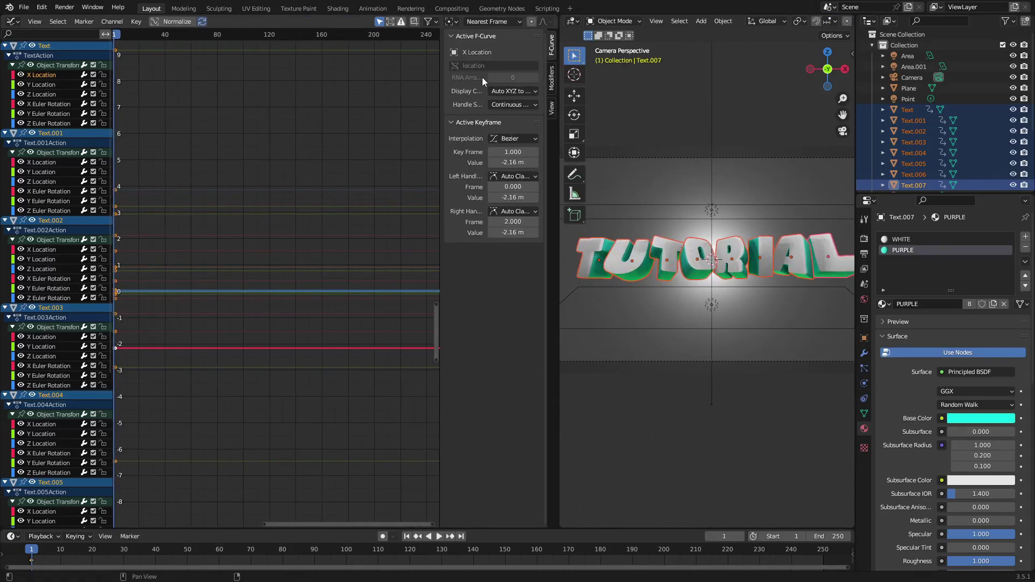
{"action": "left_click", "coordinate": [552, 78]}
{"action": "left_click", "coordinate": [489, 36]}
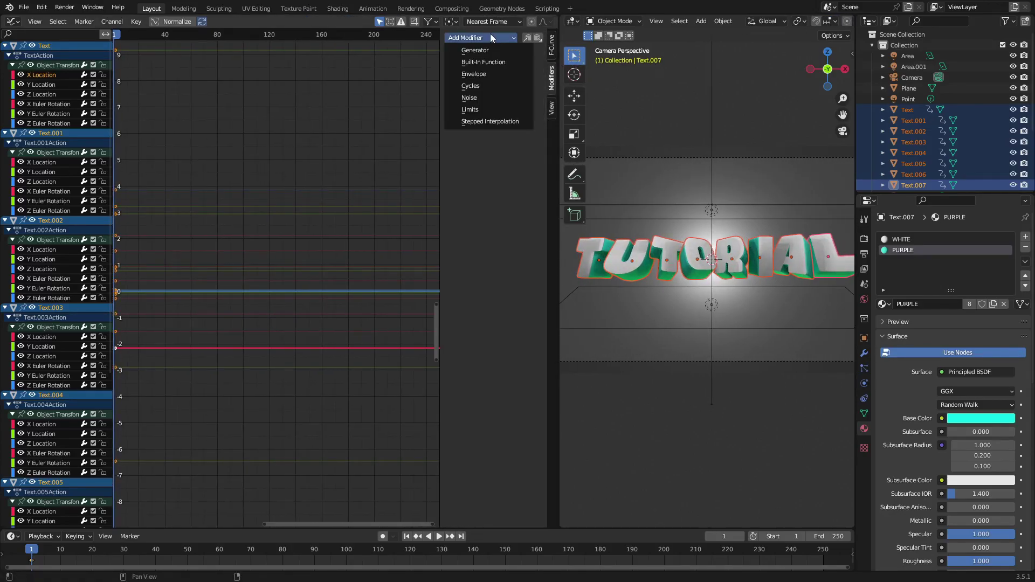
{"action": "left_click", "coordinate": [489, 98]}
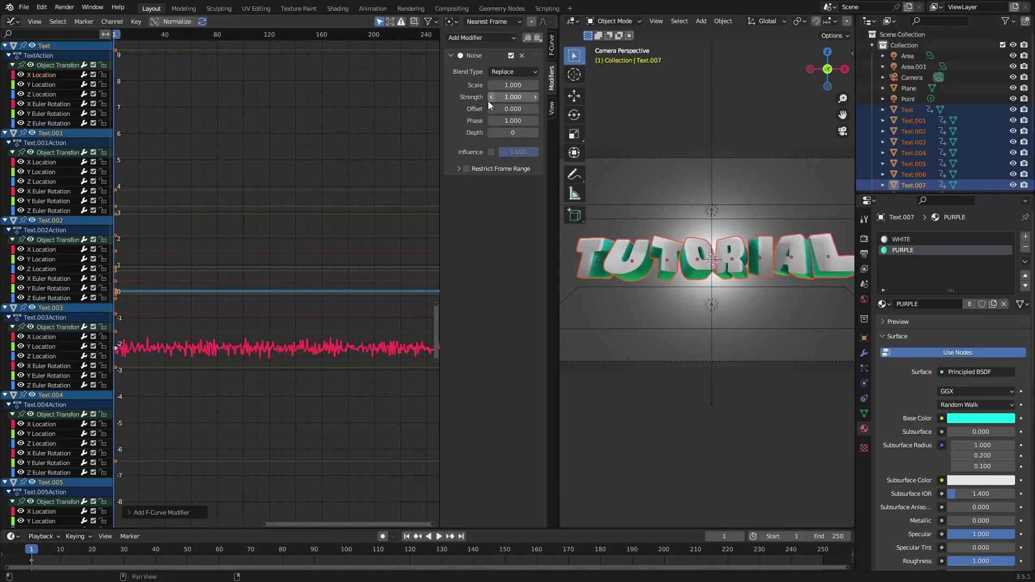
- Set the scene's output frame rate to 60 fps
{"action": "left_click", "coordinate": [865, 239]}
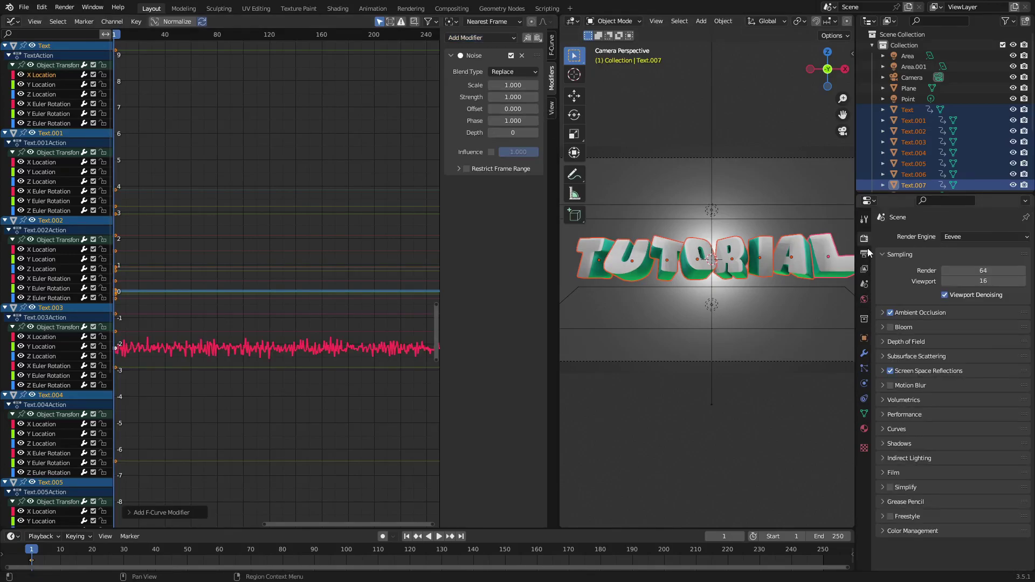
{"action": "left_click", "coordinate": [864, 254]}
{"action": "left_click", "coordinate": [991, 335]}
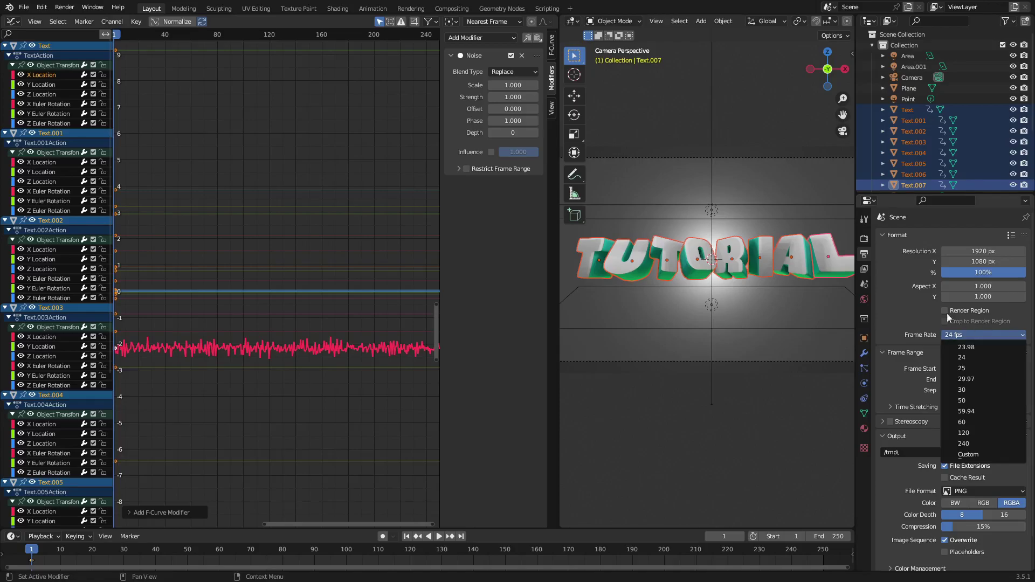
{"action": "left_click", "coordinate": [956, 338]}
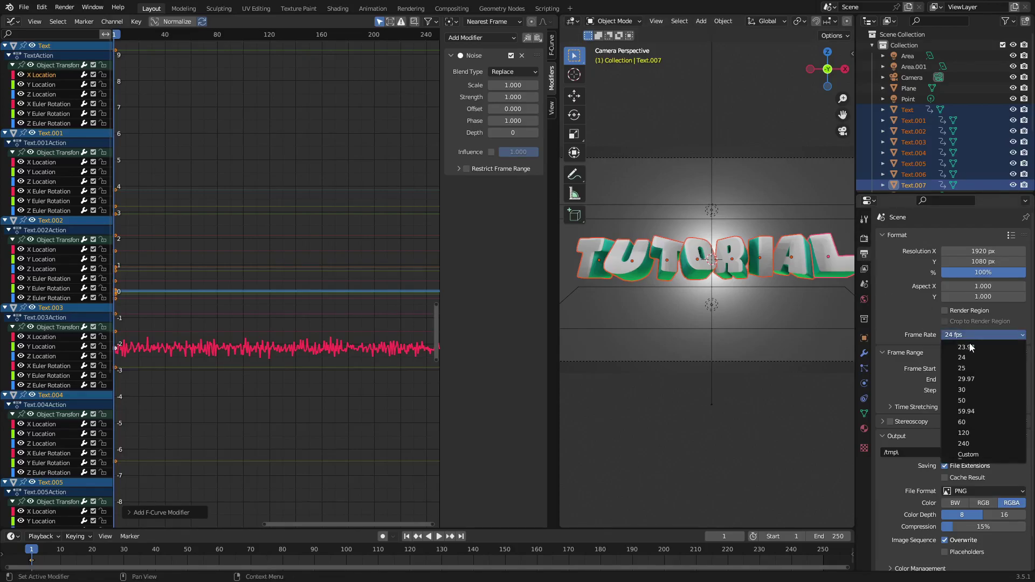
{"action": "left_click", "coordinate": [967, 421]}
- Play the animation and set the X Location Noise modifier's Scale to 10
{"action": "left_click", "coordinate": [440, 537]}
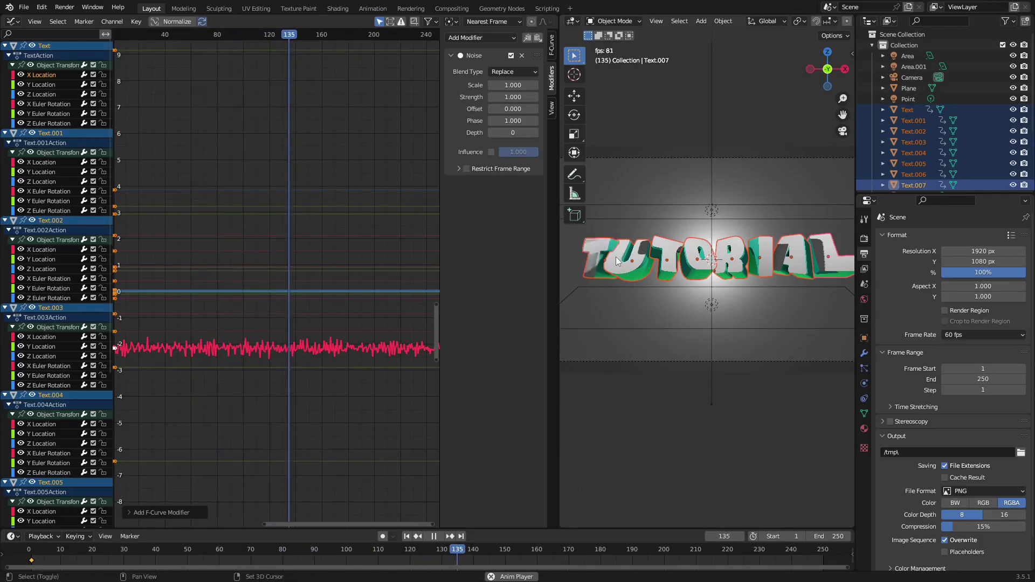
{"action": "middle_click_drag", "start_coordinate": [300, 363], "coordinate": [326, 333]}
{"action": "left_click", "coordinate": [510, 86]}
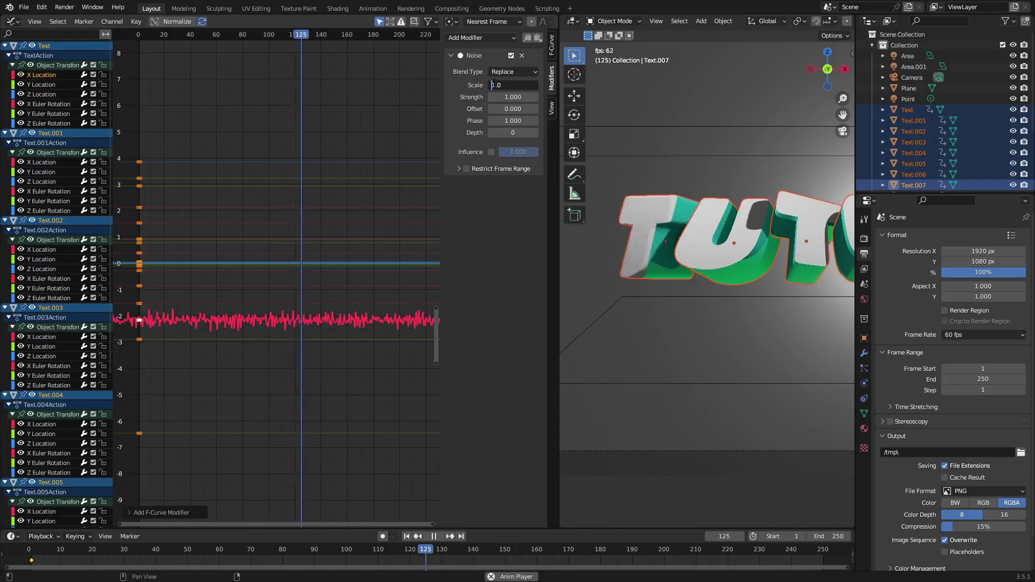
{"action": "type", "text": "10"}
{"action": "key", "text": "Return"}
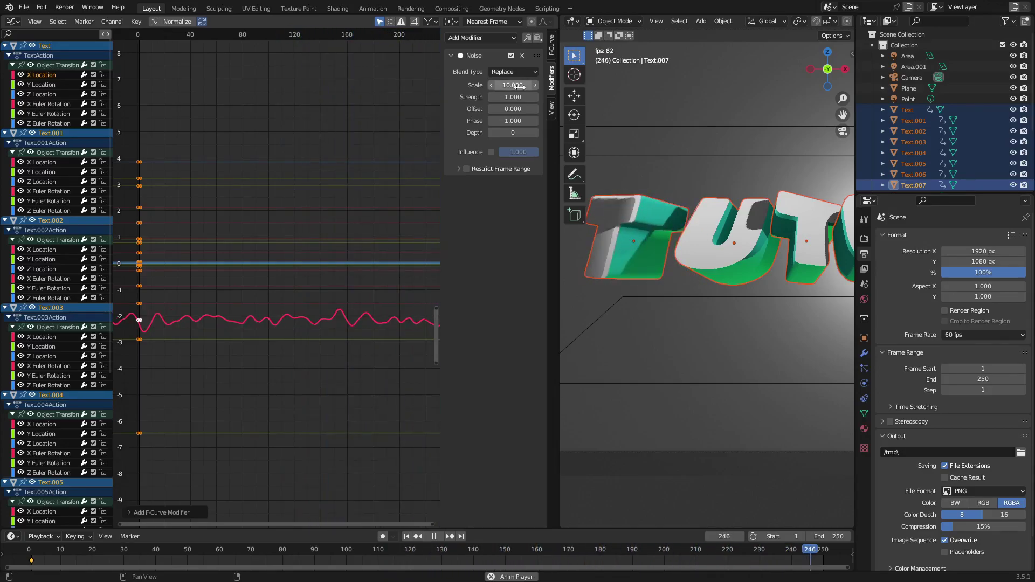
- Set the X Location Noise modifier's Scale to 30
{"action": "left_click", "coordinate": [510, 86]}
{"action": "left_click_drag", "start_coordinate": [499, 85], "coordinate": [490, 85]}
{"action": "type", "text": "4"}
{"action": "key", "text": "BackSpace"}
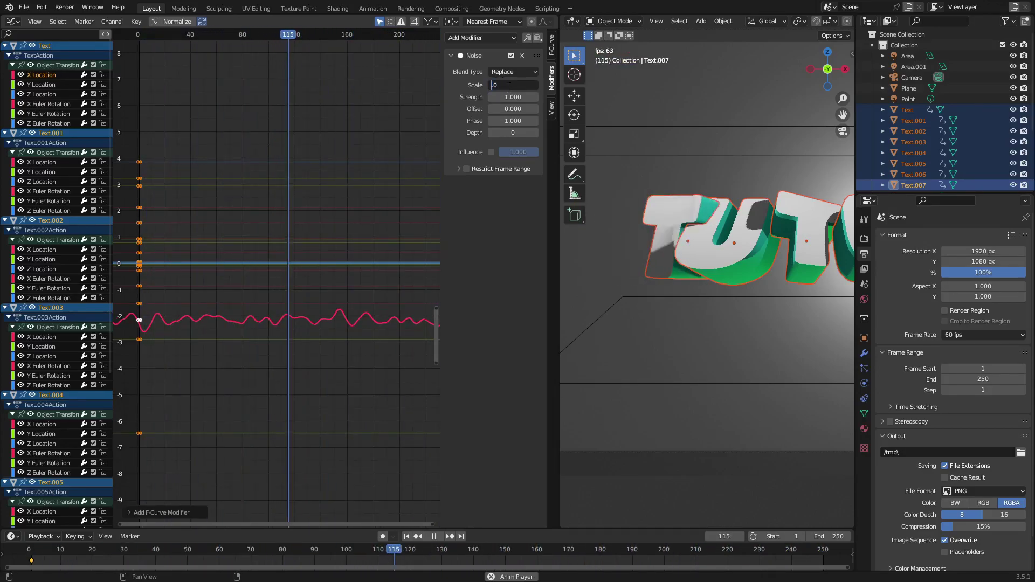
{"action": "type", "text": "30"}
{"action": "key", "text": "Return"}
- Try a Strength of 0.2 for the X Location Noise modifier, and settle on 0.1
{"action": "left_click", "coordinate": [513, 97]}
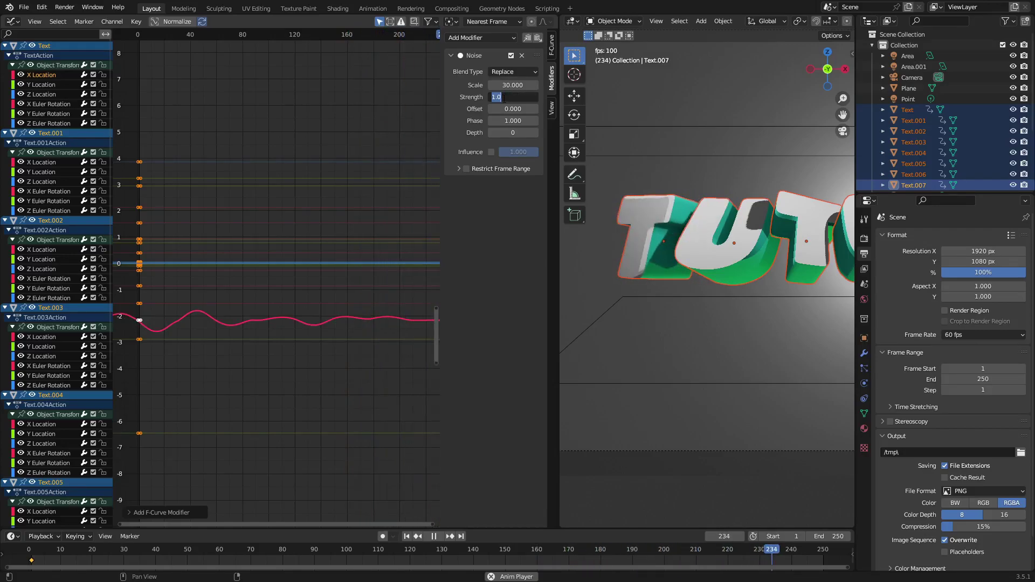
{"action": "type", "text": "0.2"}
{"action": "key", "text": "Return"}
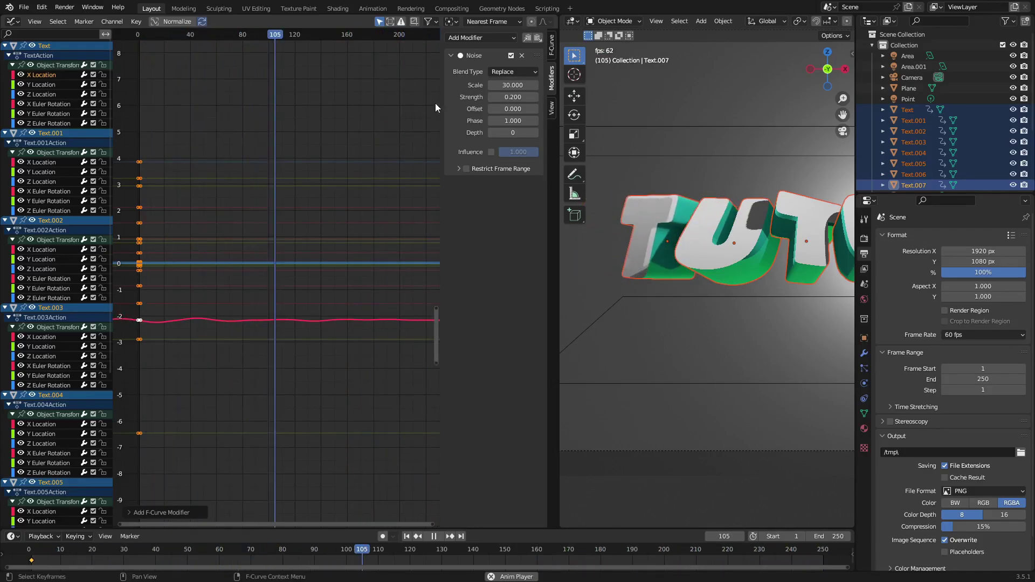
{"action": "double_click", "coordinate": [507, 97]}
{"action": "type", "text": "0.1"}
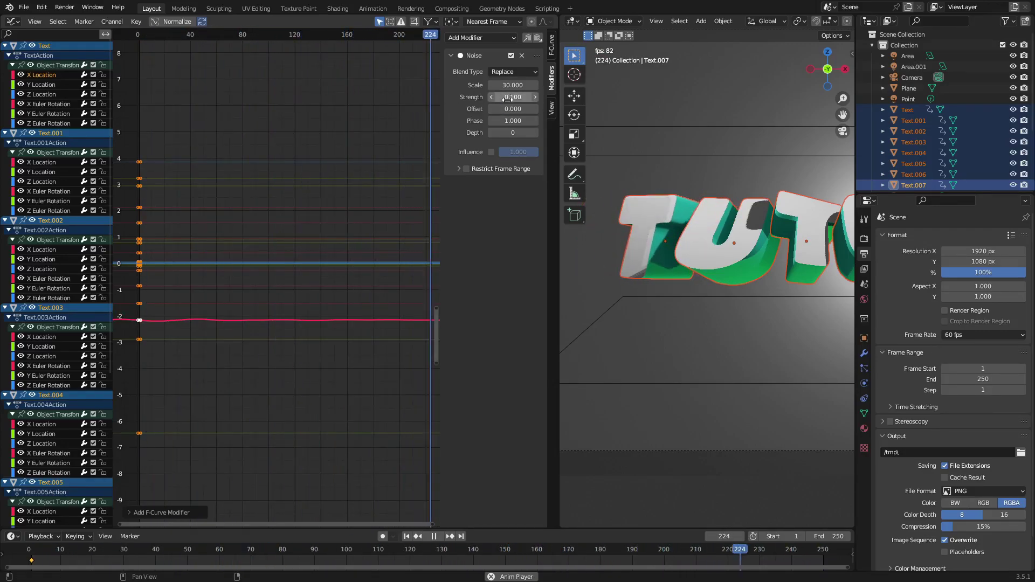
{"action": "key", "text": "Return"}
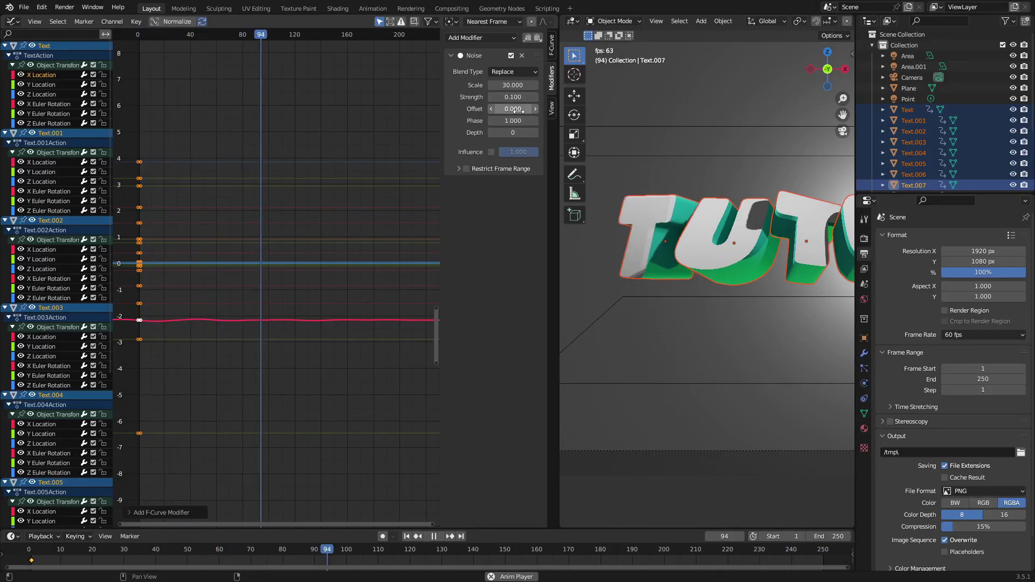
- Try to copy the Noise modifier from Text's X Location curve onto its Y Location curve
{"action": "left_click", "coordinate": [528, 38]}
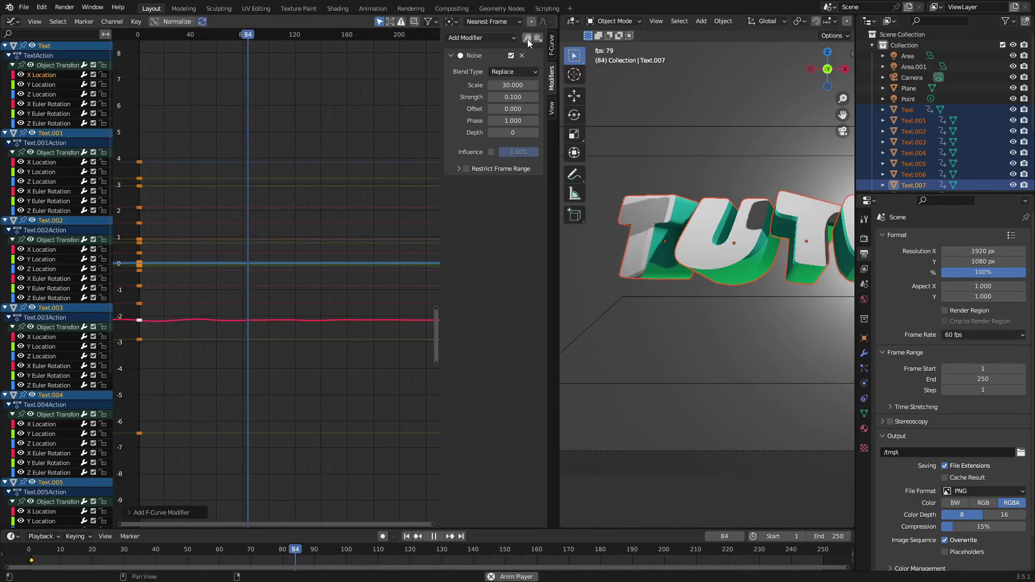
{"action": "left_click", "coordinate": [46, 85]}
{"action": "left_click", "coordinate": [532, 36]}
{"action": "left_click", "coordinate": [536, 38]}
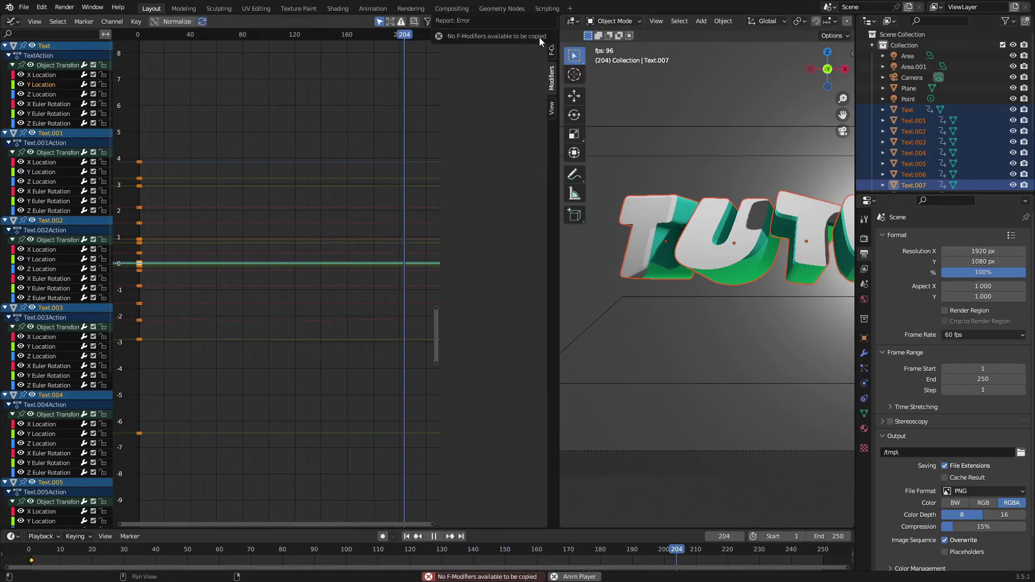
- Copy the X Location Noise modifier onto Text's Y Location curve and shift its Offset to about -226.7 and Phase to about -225.7
{"action": "left_click", "coordinate": [44, 75]}
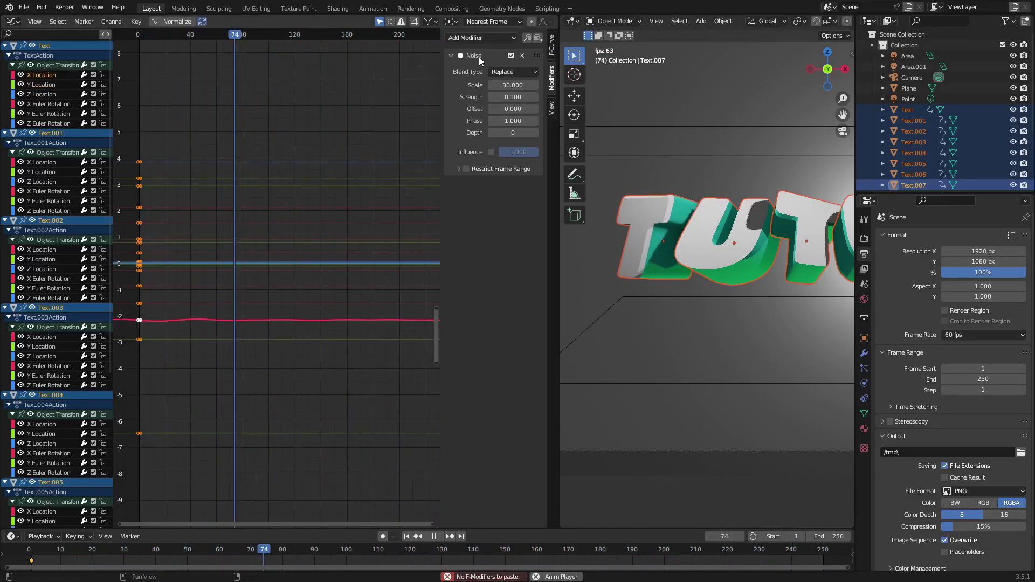
{"action": "left_click", "coordinate": [528, 38]}
{"action": "left_click", "coordinate": [44, 84]}
{"action": "left_click", "coordinate": [539, 37]}
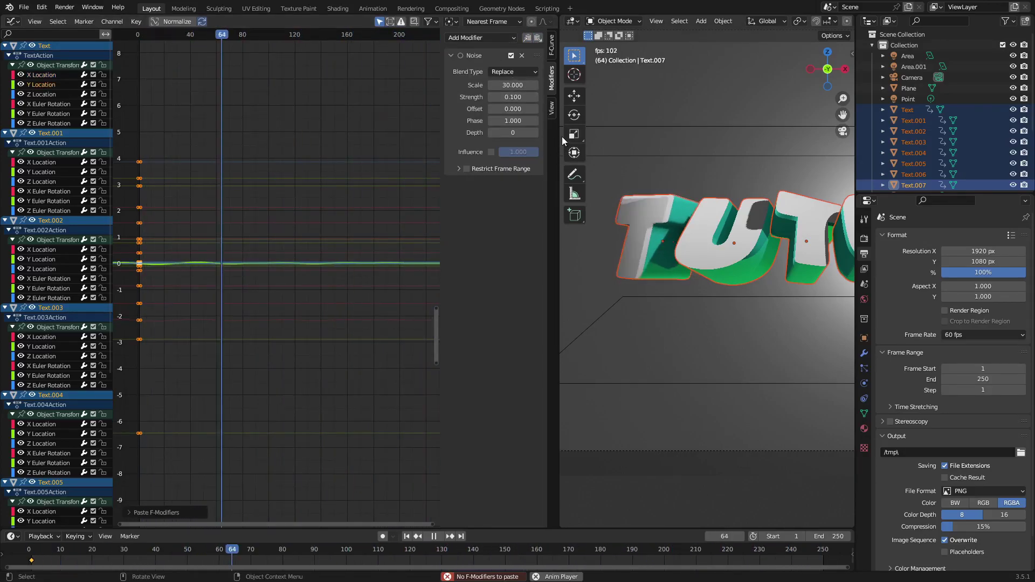
{"action": "left_click_drag", "start_coordinate": [517, 109], "coordinate": [389, 120]}
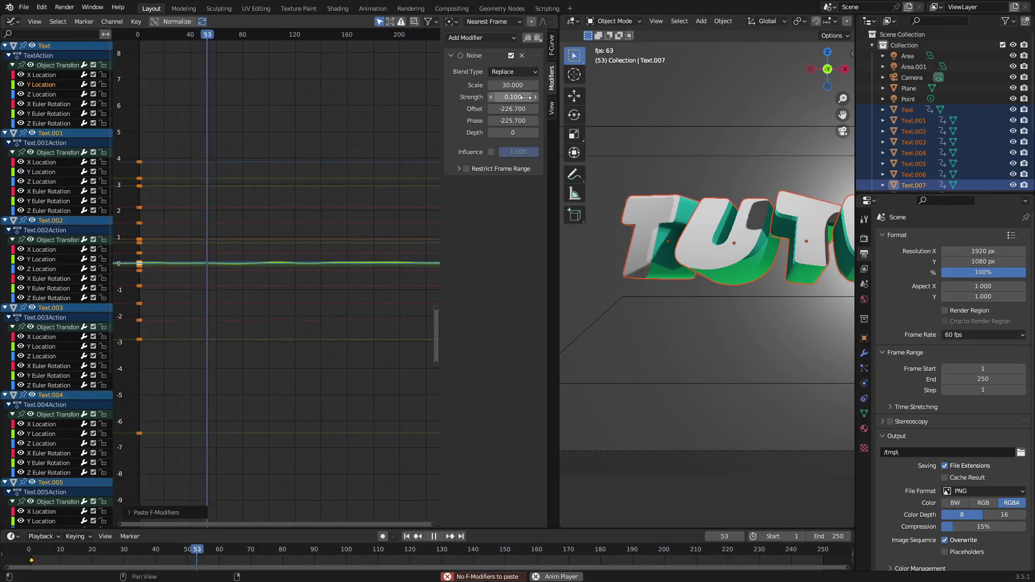
{"action": "left_click", "coordinate": [522, 55]}
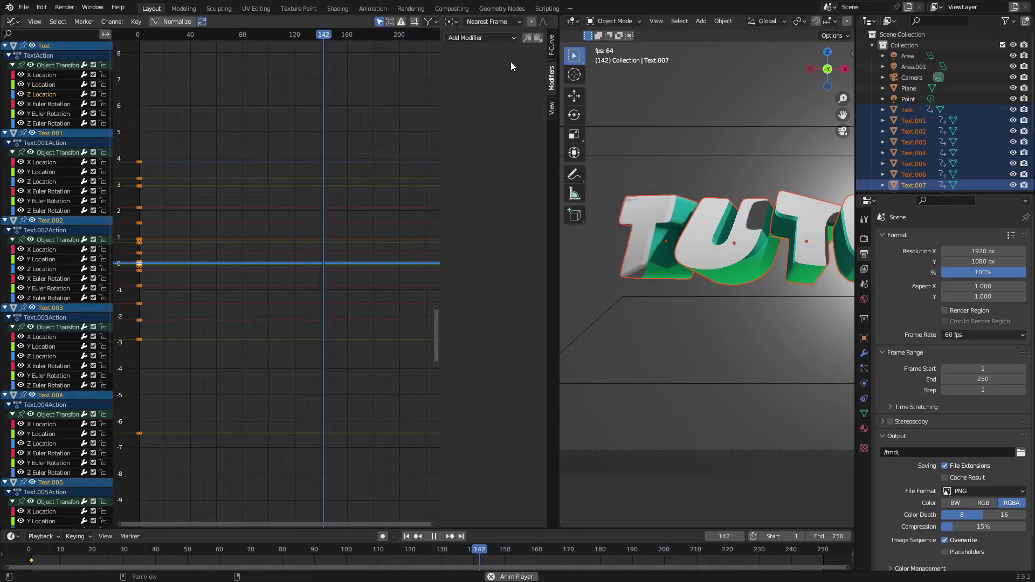
- Paste the Noise modifier onto Text's Z Location and X Euler Rotation curves, with Offsets of about 312.3 and -278.7 respectively
{"action": "left_click", "coordinate": [538, 38]}
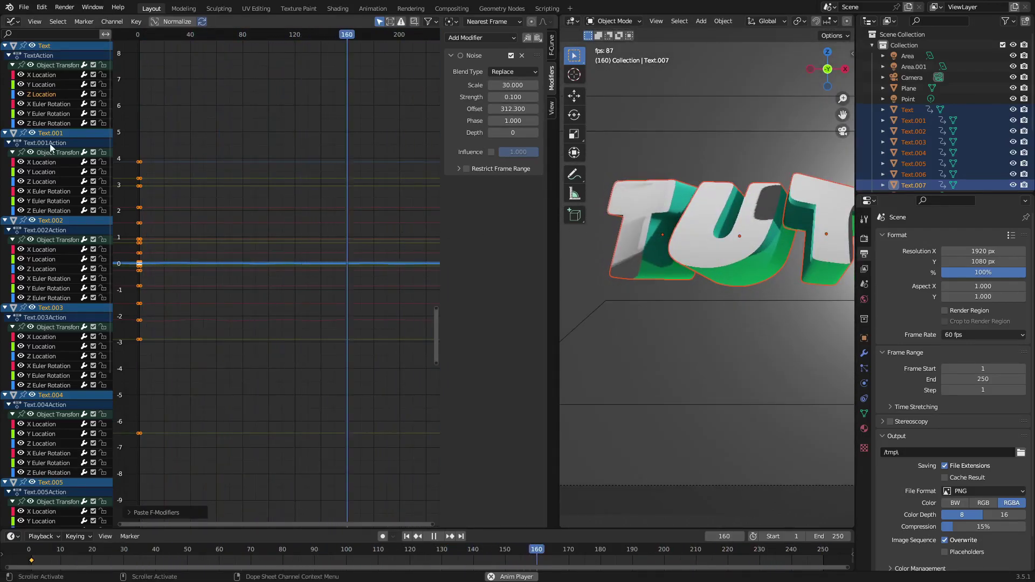
{"action": "left_click", "coordinate": [523, 55]}
{"action": "left_click", "coordinate": [537, 38]}
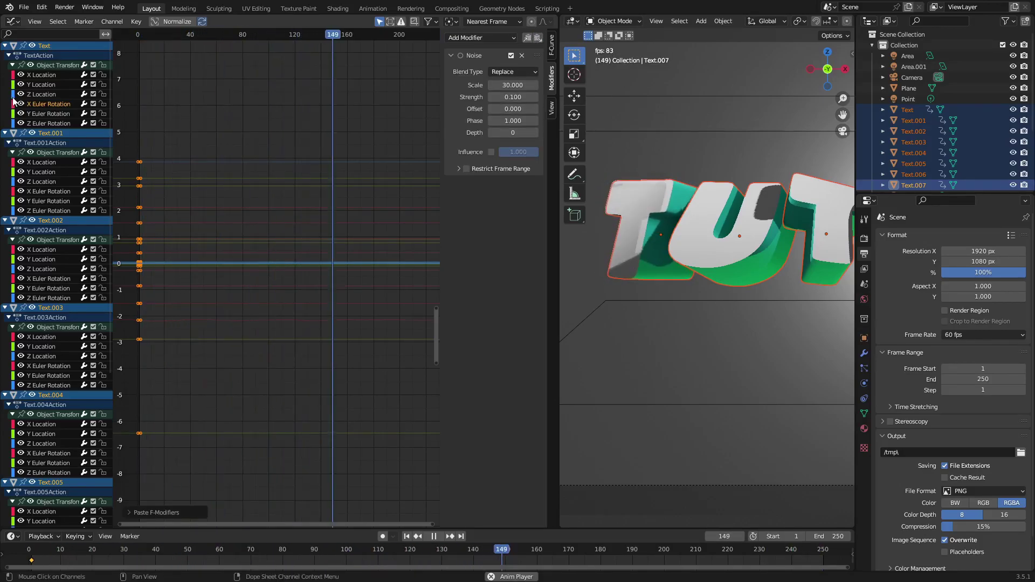
{"action": "left_click_drag", "start_coordinate": [512, 109], "coordinate": [386, 109]}
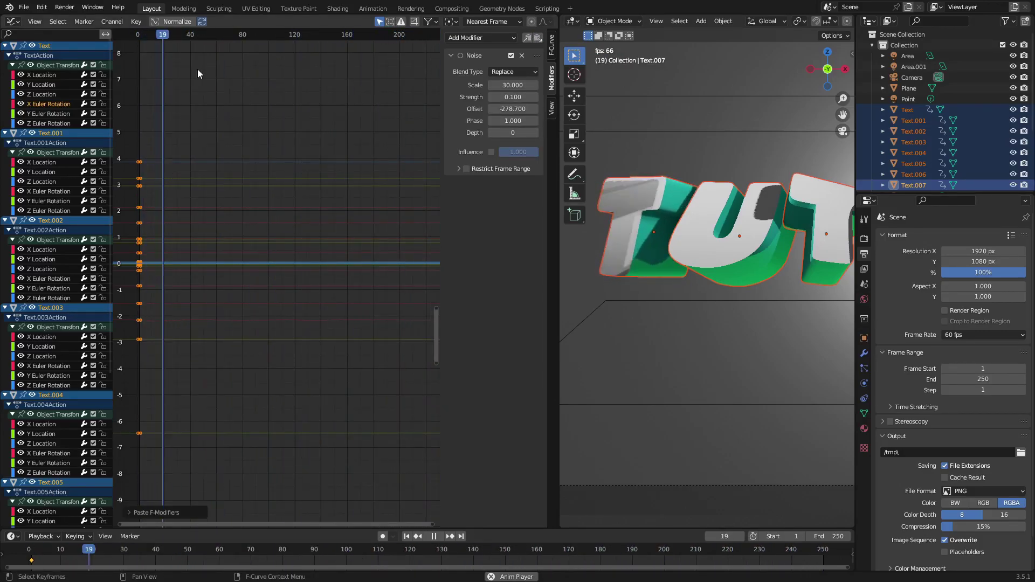
- Paste the Noise modifier onto Text's Y and Z Euler Rotation curves, with Offsets of about 355.5 and 369.9 respectively
{"action": "left_click", "coordinate": [51, 114]}
{"action": "left_click", "coordinate": [537, 39]}
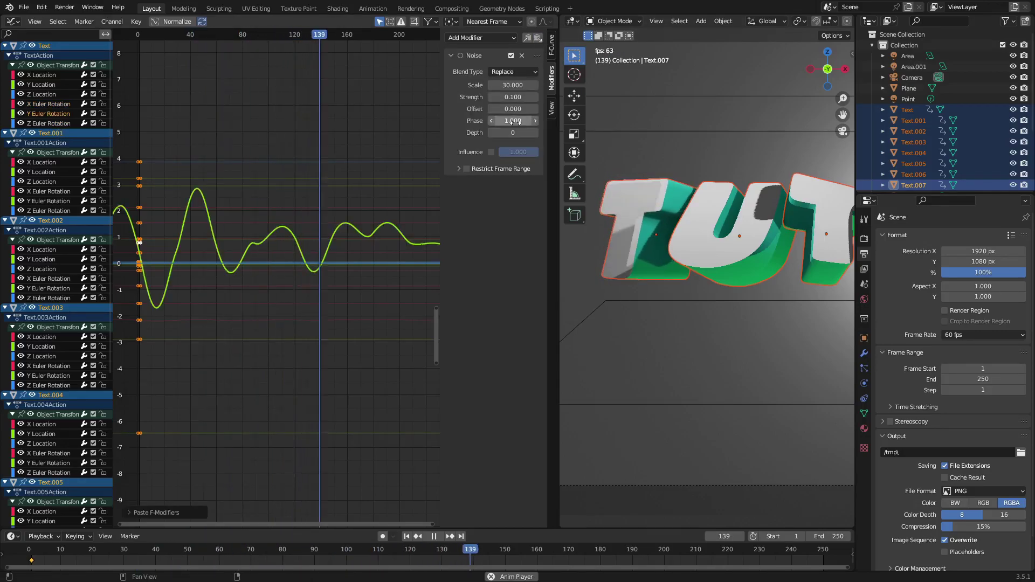
{"action": "left_click_drag", "start_coordinate": [510, 109], "coordinate": [702, 109]}
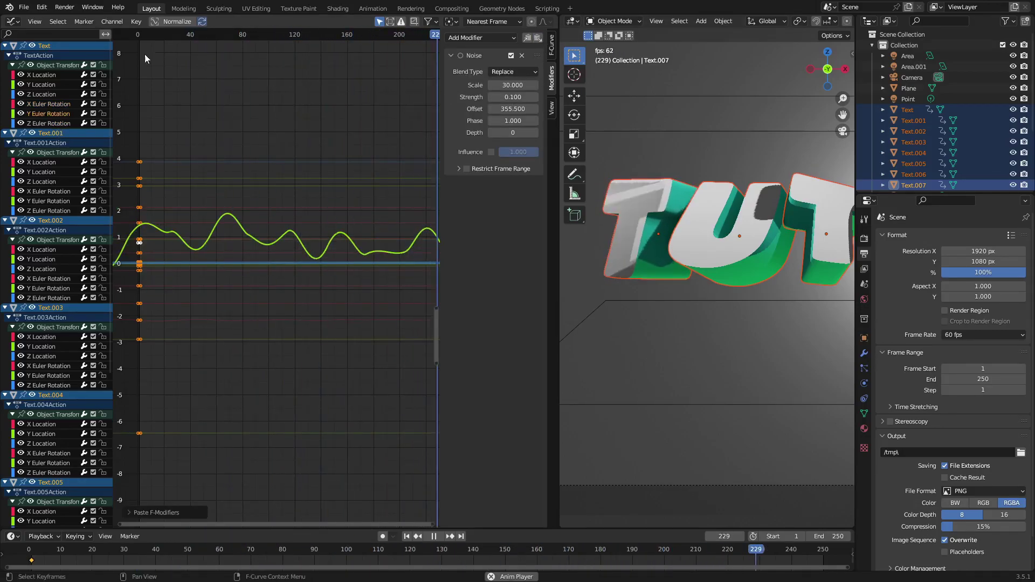
{"action": "left_click", "coordinate": [45, 124]}
{"action": "left_click", "coordinate": [538, 38]}
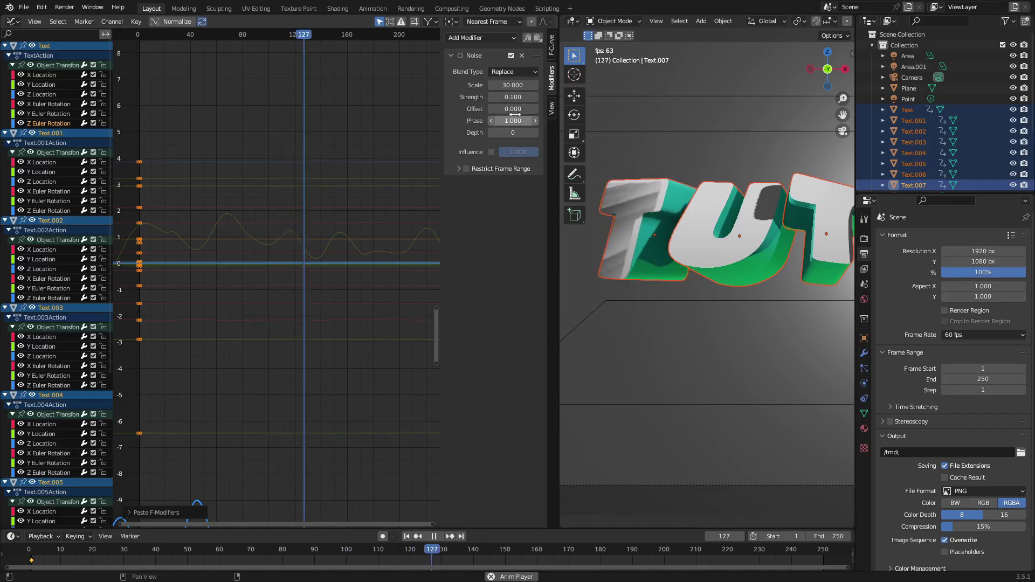
{"action": "left_click_drag", "start_coordinate": [513, 109], "coordinate": [712, 109]}
- Examine the letter T's motion and shading up close during playback, and check the viewport denoising setting in the render properties
{"action": "scroll", "coordinate": [636, 228], "scroll_direction": "up", "scroll_amount": 3}
{"action": "scroll", "coordinate": [630, 211], "scroll_direction": "down", "scroll_amount": 1}
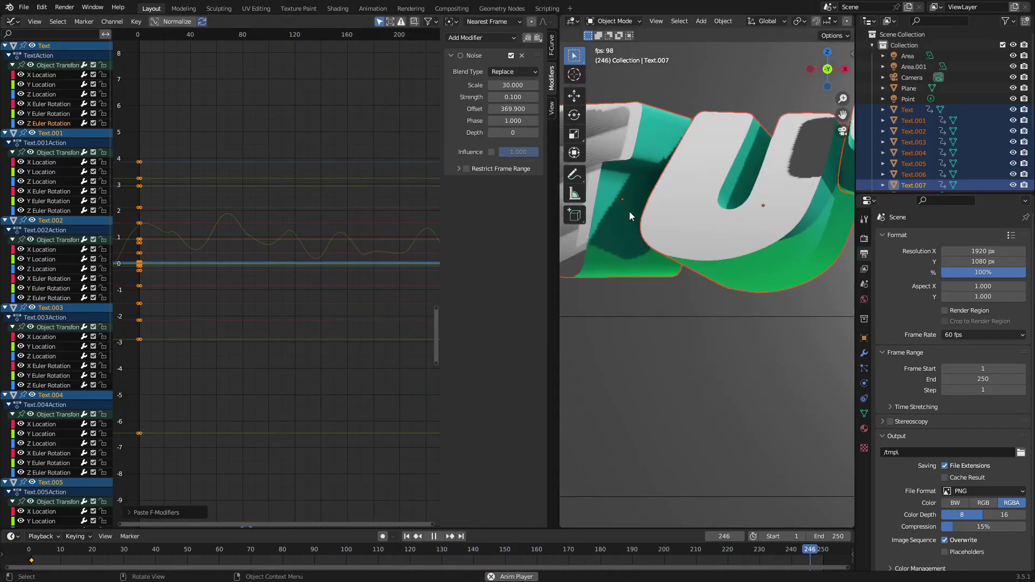
{"action": "scroll", "coordinate": [800, 225], "scroll_direction": "up", "scroll_amount": 1}
{"action": "middle_click_drag", "start_coordinate": [665, 195], "coordinate": [746, 245], "text": "shift"}
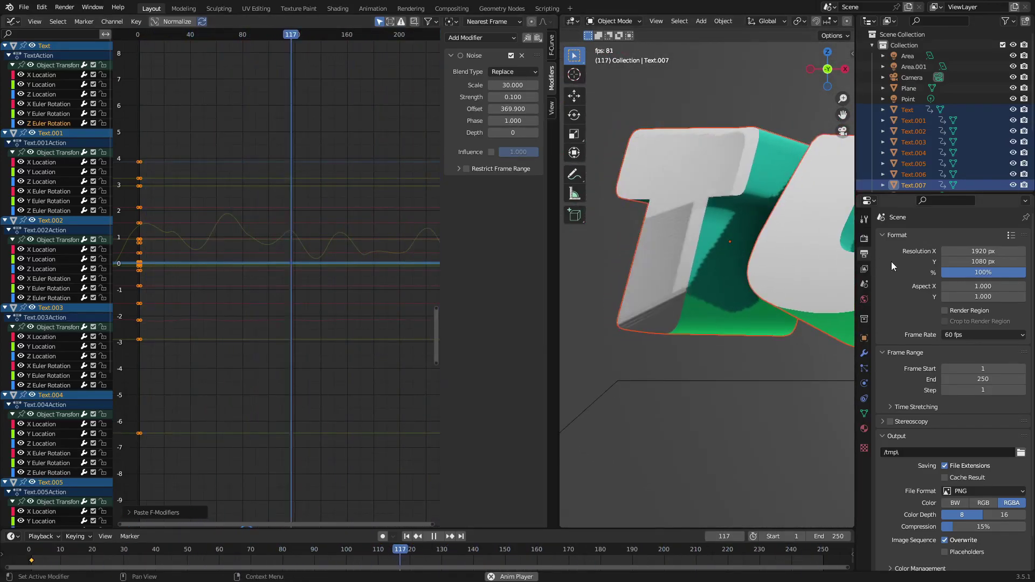
{"action": "left_click", "coordinate": [864, 238]}
{"action": "left_click", "coordinate": [945, 295]}
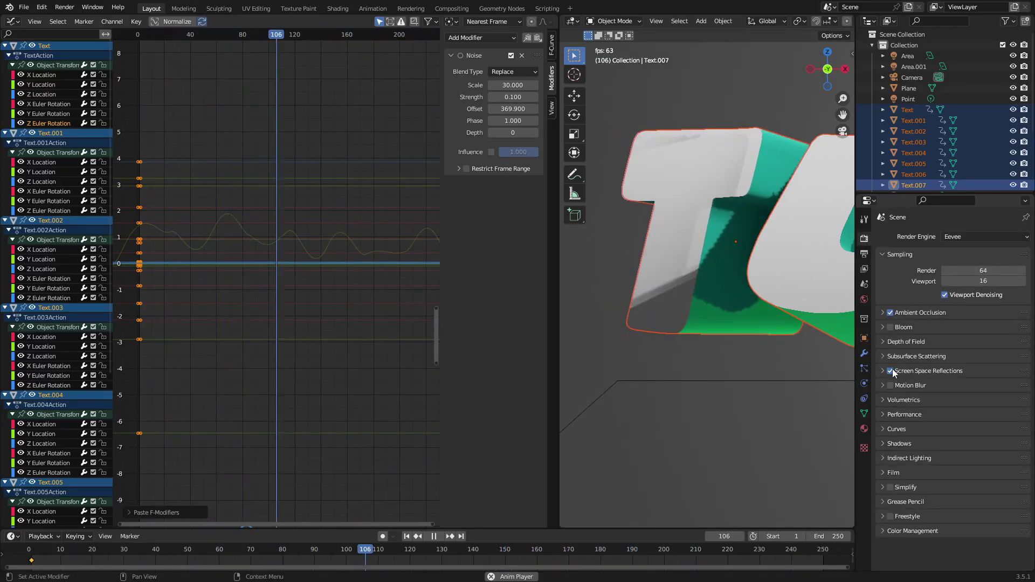
- Select the letter U, Text.001, stop playback, and paste the Noise modifier onto its X Location curve
{"action": "left_click", "coordinate": [644, 245]}
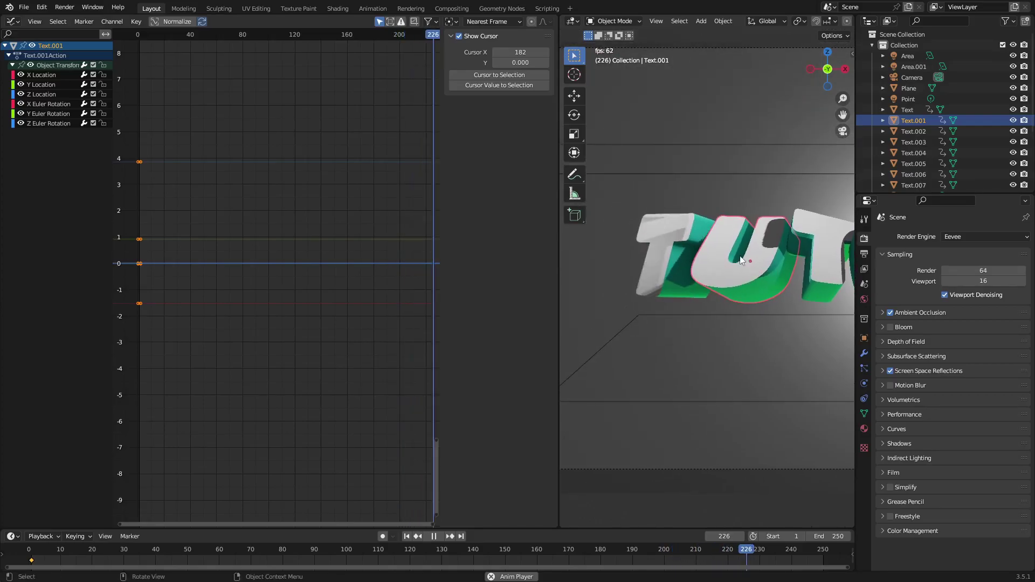
{"action": "key", "text": "space"}
{"action": "left_click", "coordinate": [47, 77]}
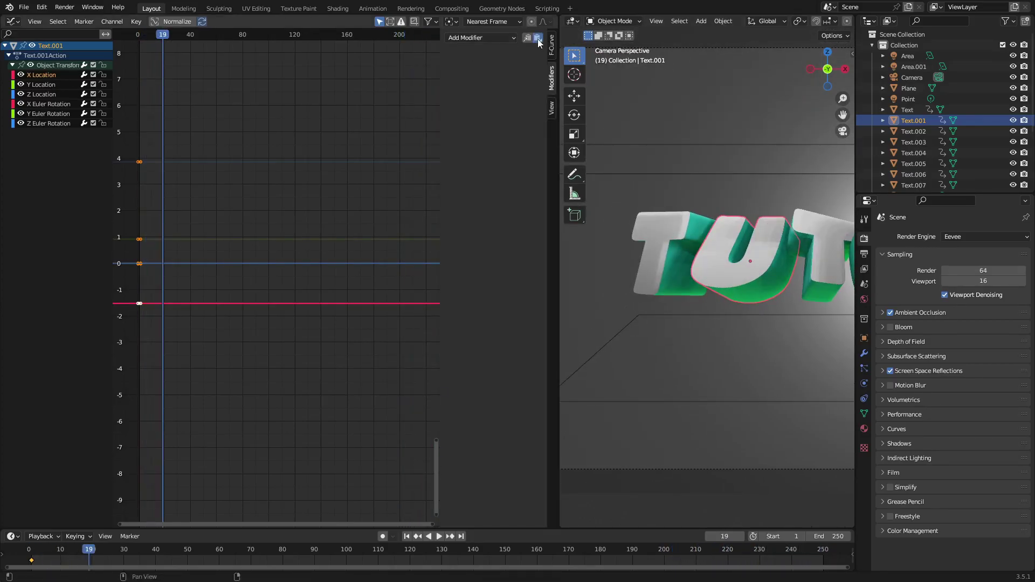
{"action": "left_click", "coordinate": [538, 38]}
- Paste the Noise modifier onto Text.001's Y and Z Location curves, with an Offset of about -248.8 on Y and a different negative Offset on Z
{"action": "left_click", "coordinate": [63, 84]}
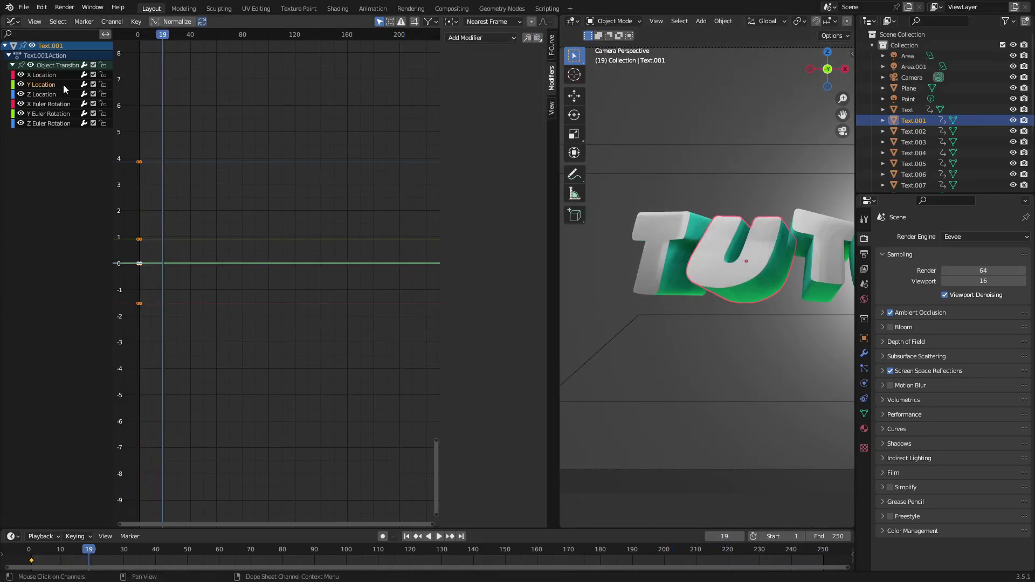
{"action": "left_click", "coordinate": [537, 38]}
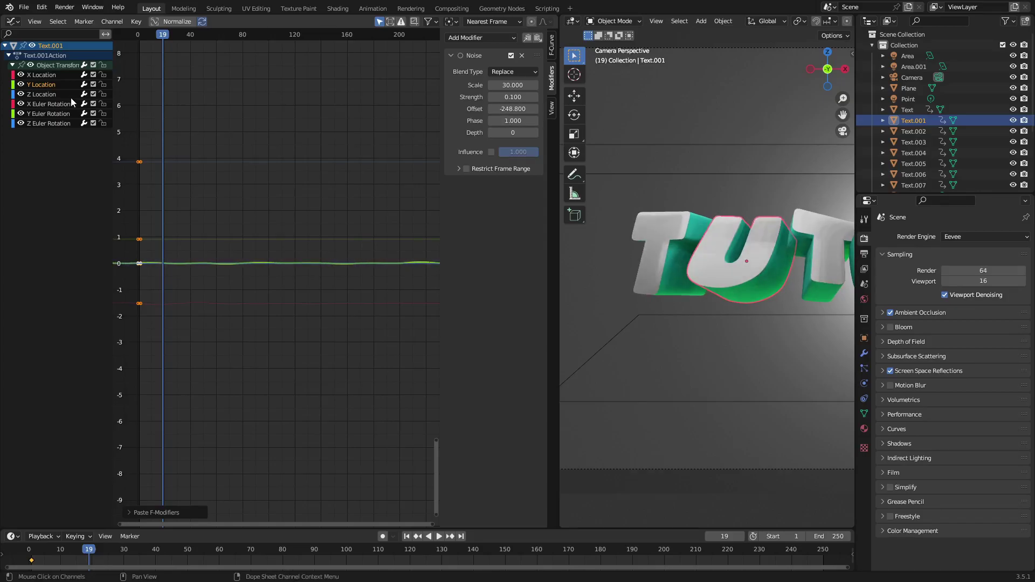
{"action": "left_click", "coordinate": [49, 94]}
{"action": "left_click", "coordinate": [538, 38]}
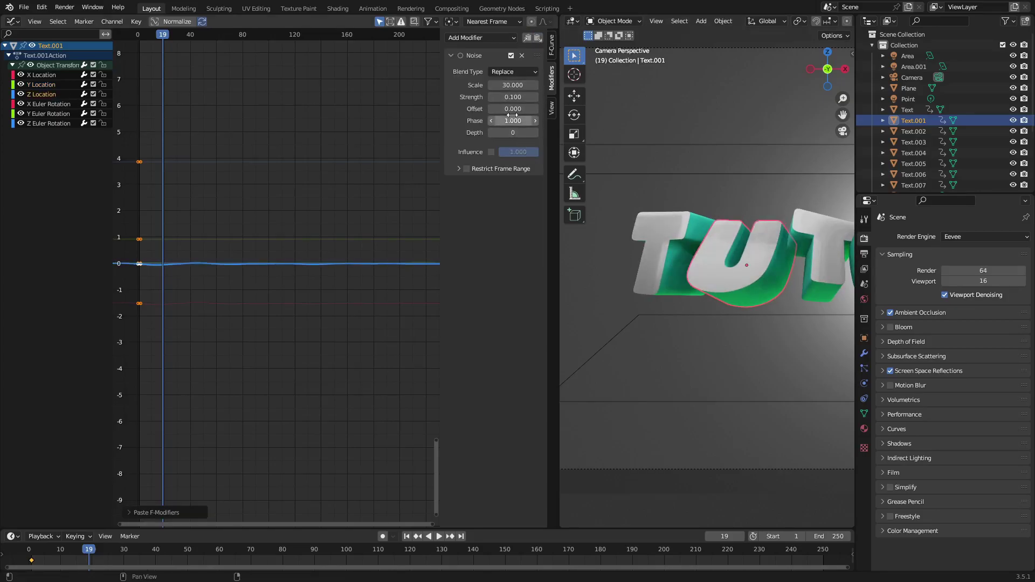
{"action": "left_click_drag", "start_coordinate": [513, 111], "coordinate": [398, 127]}
- Paste the Noise modifier onto Text.001's X and Y Euler Rotation curves, with Offsets of about -422.6 and 330.8 respectively
{"action": "left_click", "coordinate": [39, 103]}
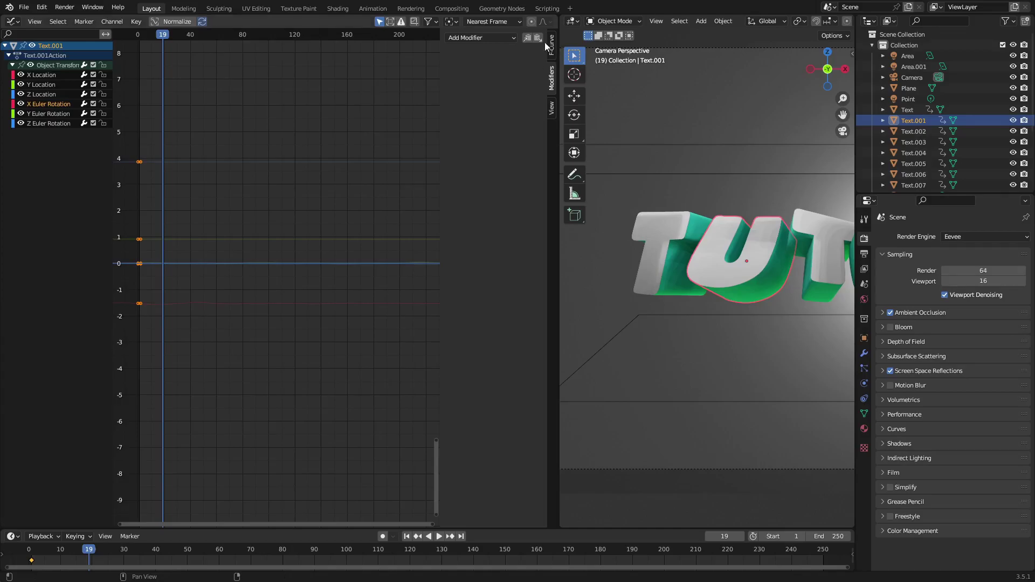
{"action": "left_click", "coordinate": [538, 39]}
{"action": "left_click_drag", "start_coordinate": [512, 109], "coordinate": [461, 110]}
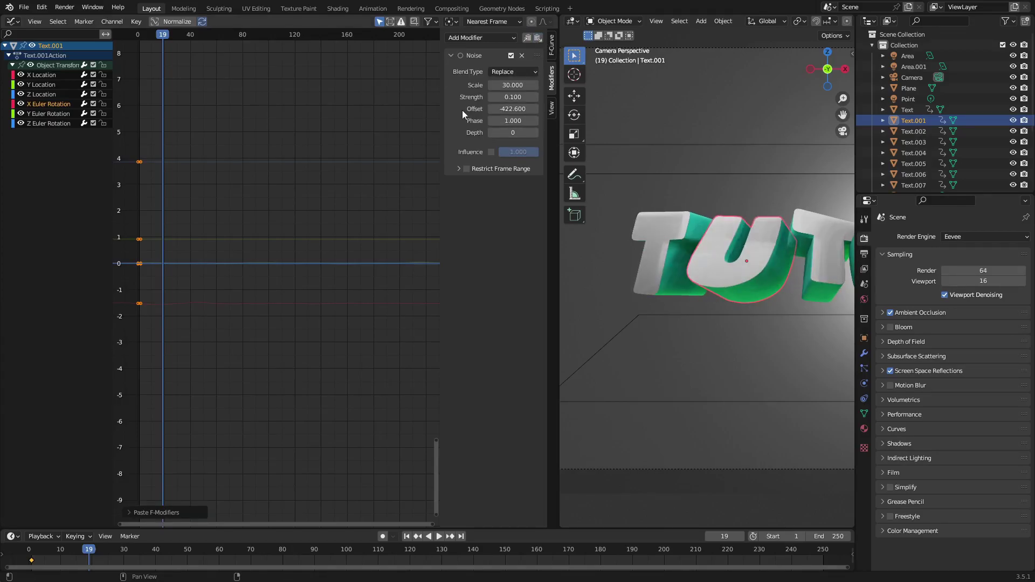
{"action": "left_click", "coordinate": [71, 114]}
{"action": "left_click", "coordinate": [537, 38]}
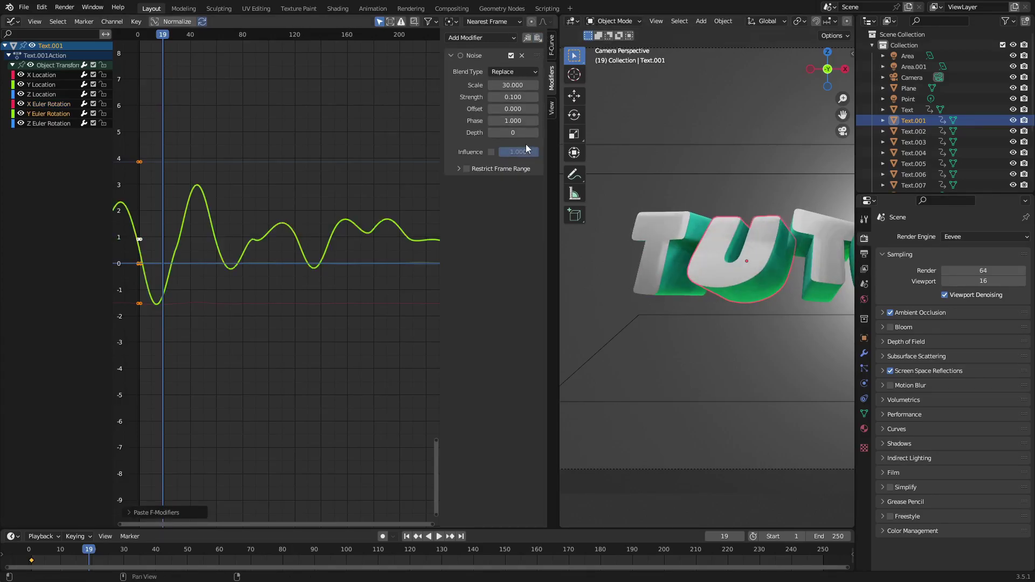
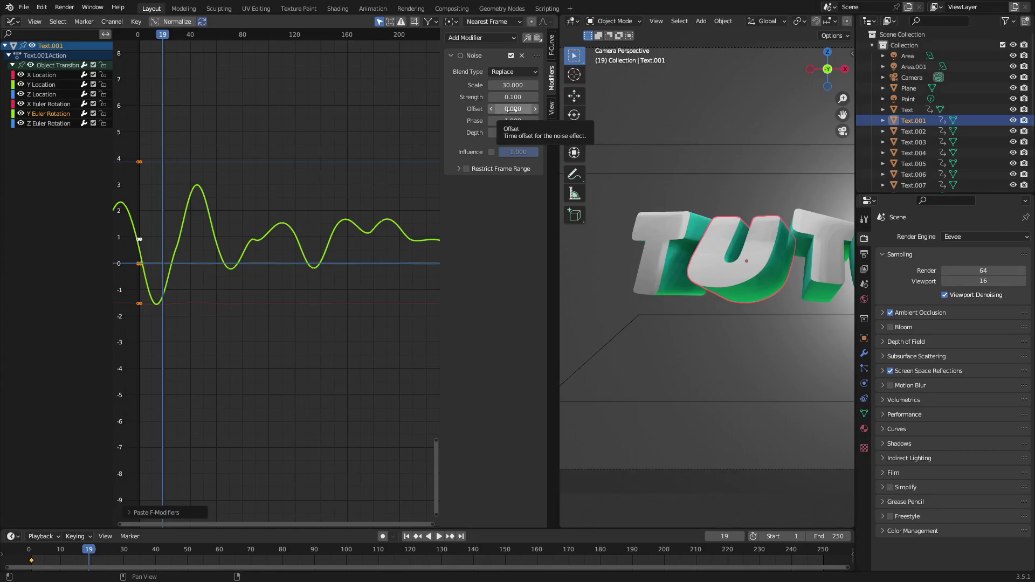
{"action": "left_click_drag", "start_coordinate": [526, 109], "coordinate": [544, 109]}
{"action": "left_click", "coordinate": [516, 108]}
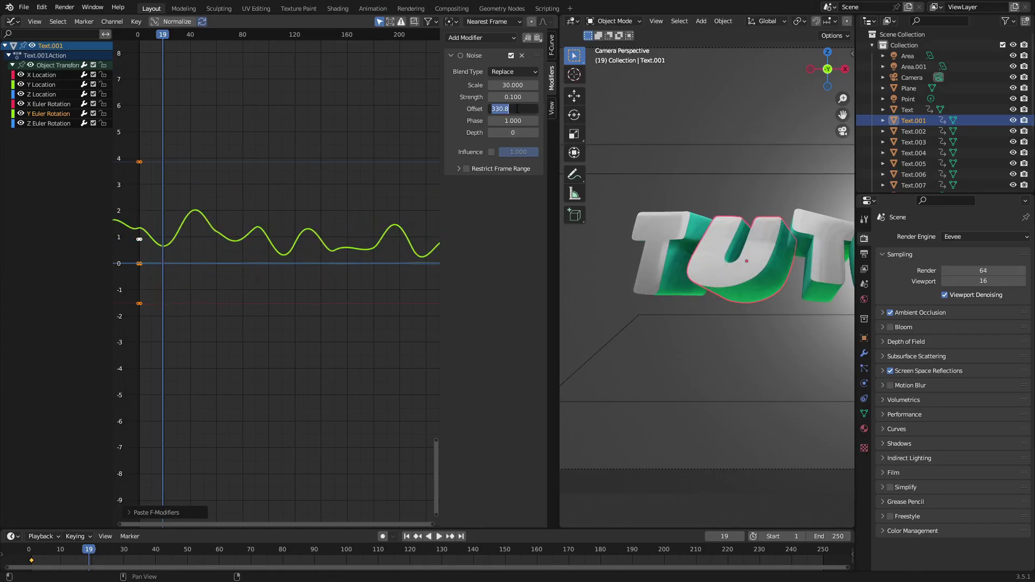
- Paste the Noise modifier onto Text.001's Z Euler Rotation curve with an Offset of about 443.7, and play the animation
{"action": "left_click", "coordinate": [56, 123]}
{"action": "left_click", "coordinate": [537, 38]}
{"action": "left_click_drag", "start_coordinate": [507, 108], "coordinate": [534, 109]}
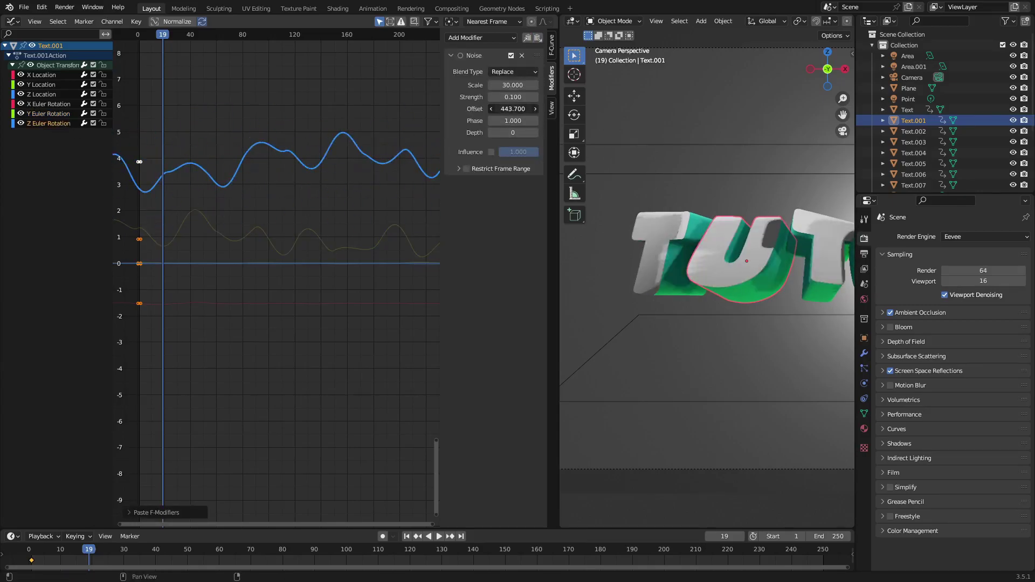
{"action": "scroll", "coordinate": [656, 170], "scroll_direction": "down", "scroll_amount": 1}
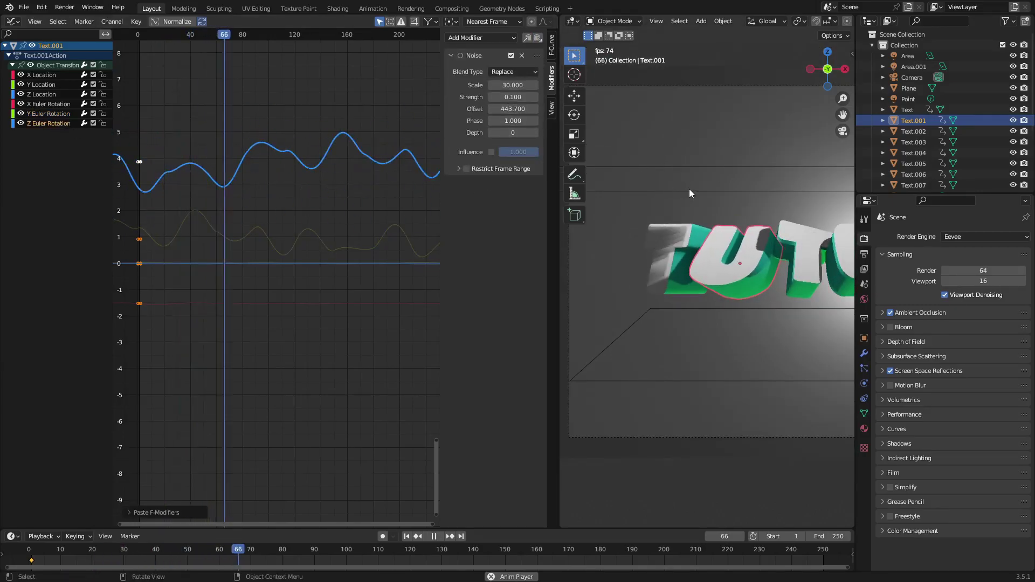
- Stop playback, select the second letter T, Text.002, and paste the Noise modifier onto its X Location curve with an Offset of about -274.1
{"action": "left_click", "coordinate": [817, 252]}
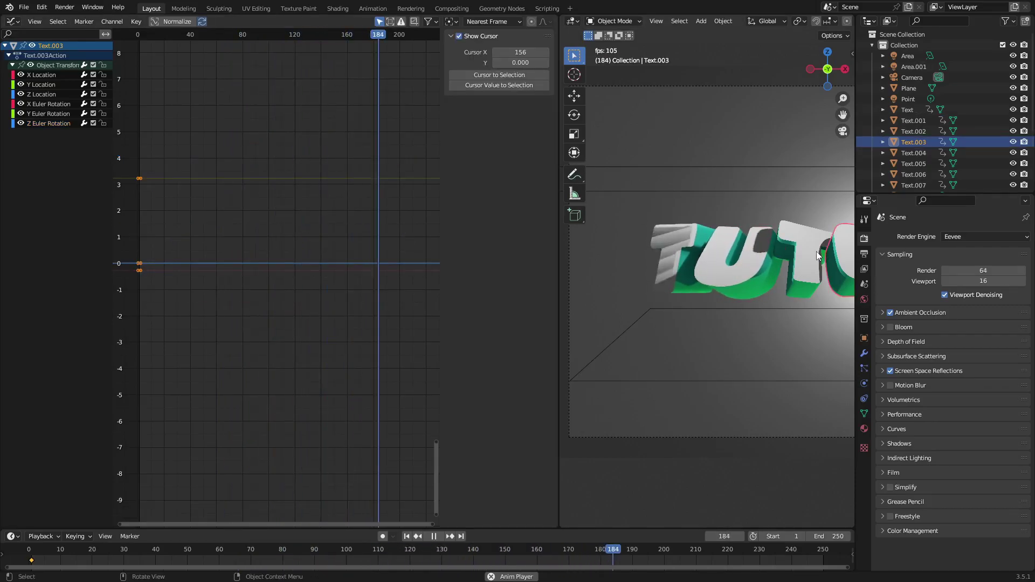
{"action": "key", "text": "space"}
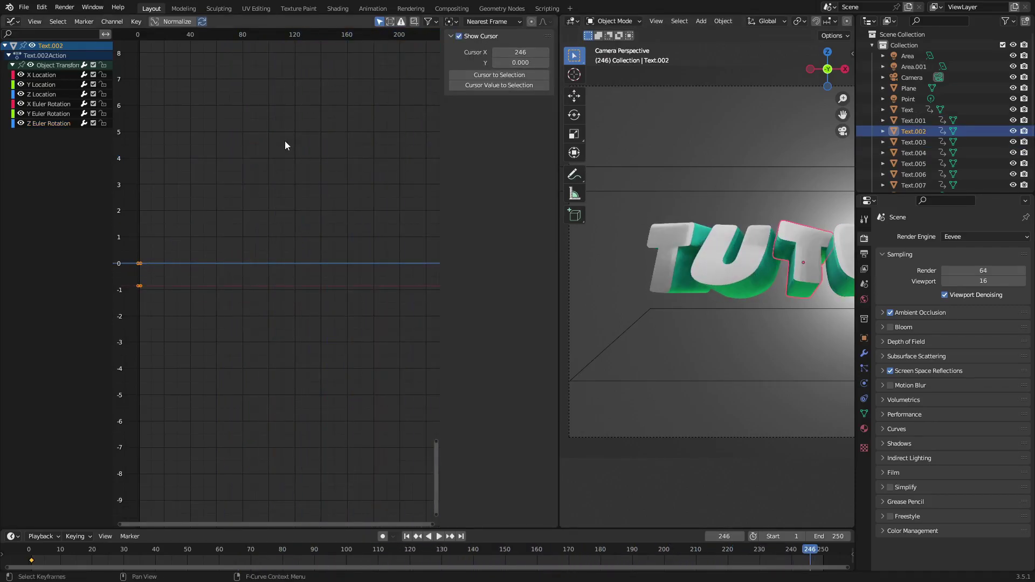
{"action": "left_click", "coordinate": [748, 257]}
{"action": "left_click", "coordinate": [782, 257]}
{"action": "left_click", "coordinate": [49, 74]}
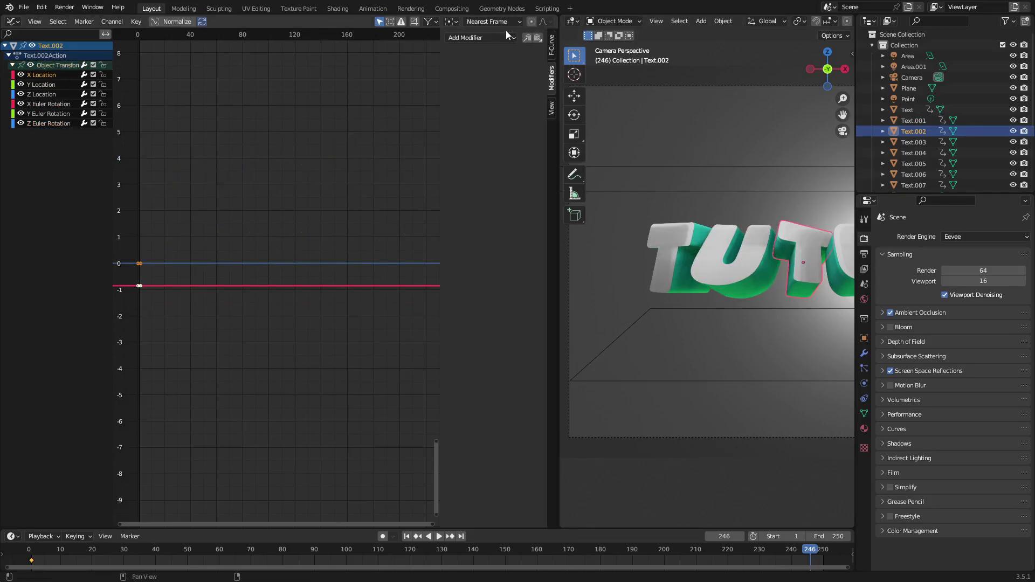
{"action": "left_click", "coordinate": [538, 37]}
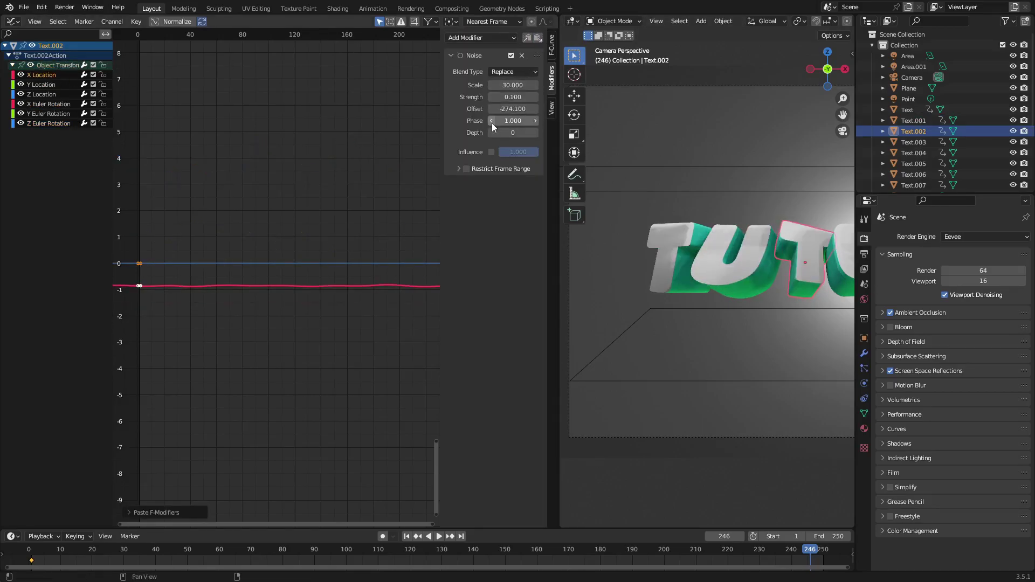
- Paste the Noise modifier onto Text.002's Y and Z Location curves, with an Offset of about 415.4 on Z
{"action": "left_click", "coordinate": [41, 84]}
{"action": "left_click", "coordinate": [538, 37]}
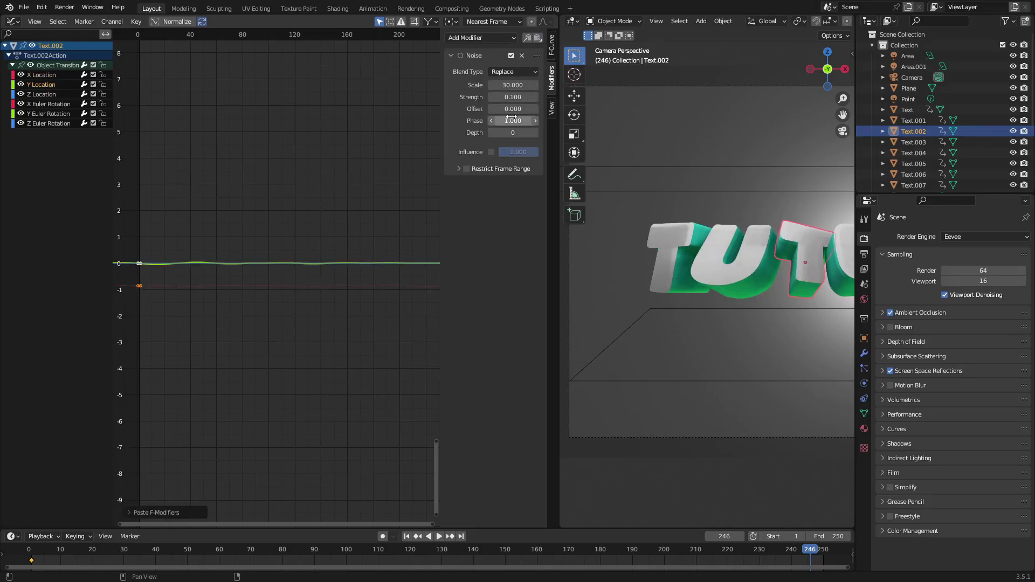
{"action": "left_click", "coordinate": [43, 94]}
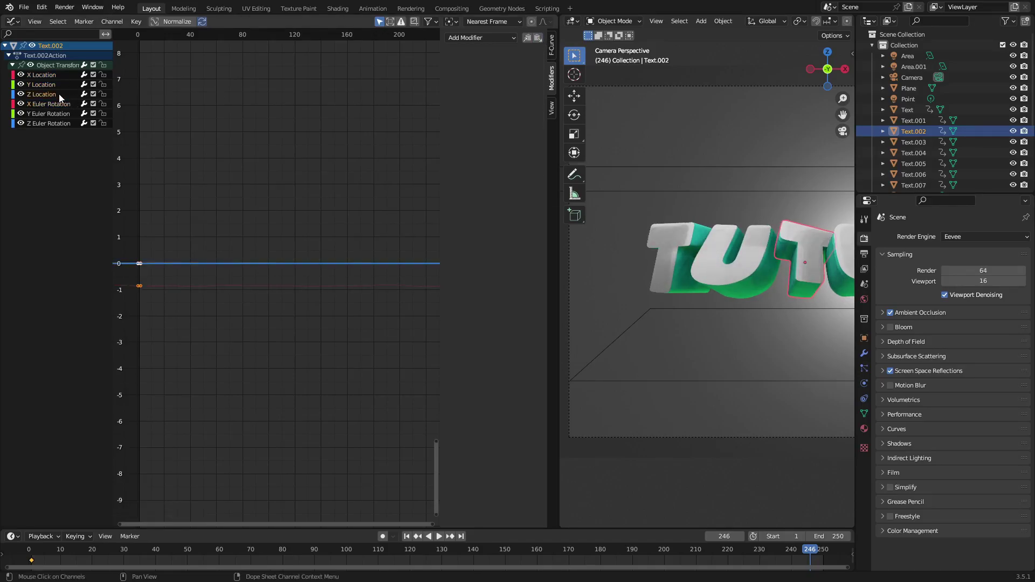
{"action": "left_click", "coordinate": [539, 38]}
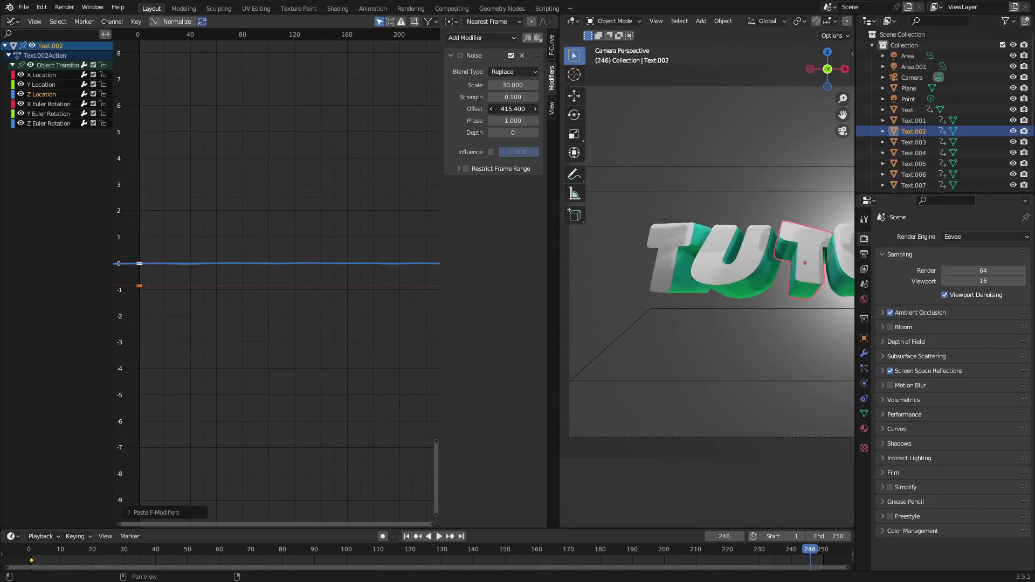
- Paste the Noise modifier onto Text.002's X and Y Euler Rotation curves, with Offsets of about -335.8 and 291 respectively
{"action": "left_click", "coordinate": [50, 104]}
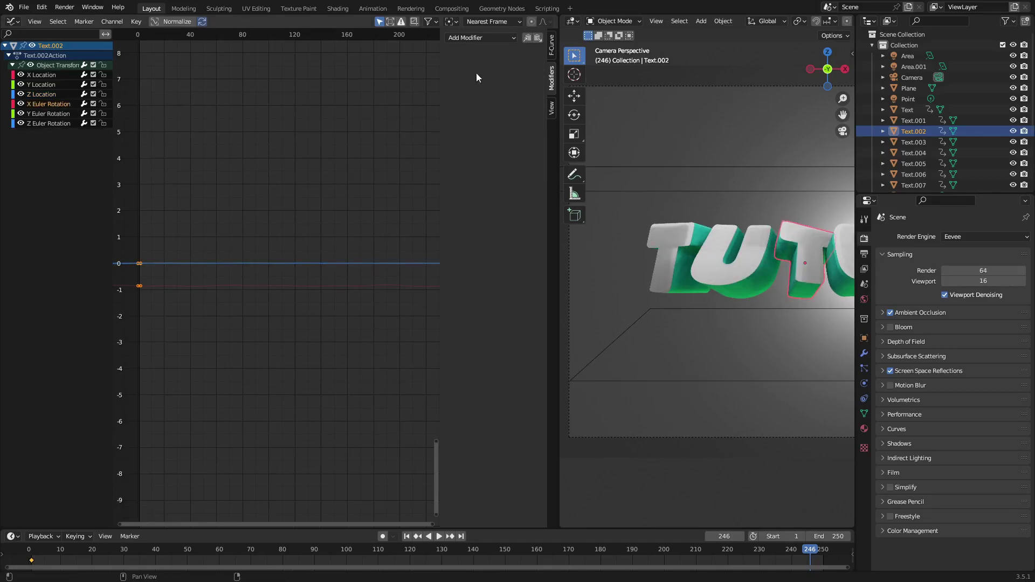
{"action": "left_click", "coordinate": [537, 38]}
{"action": "left_click_drag", "start_coordinate": [513, 109], "coordinate": [458, 110]}
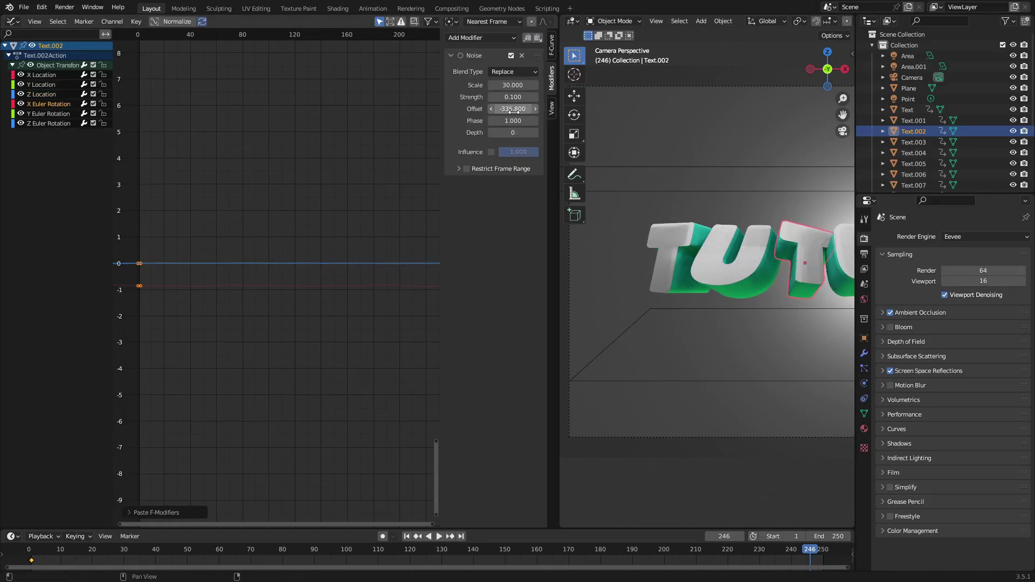
{"action": "left_click", "coordinate": [61, 114]}
{"action": "left_click", "coordinate": [539, 38]}
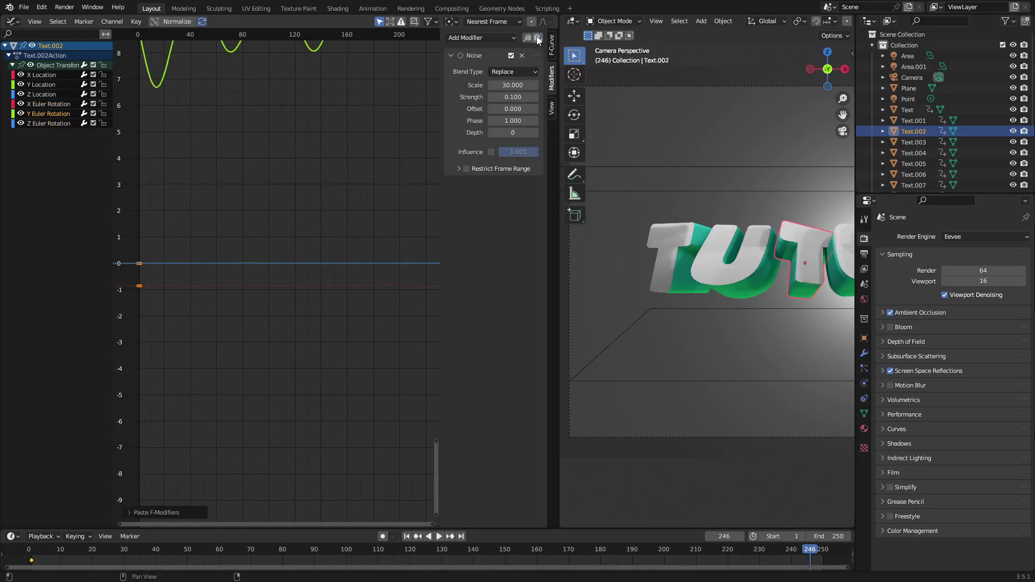
{"action": "mouse_move", "coordinate": [513, 109]}
{"action": "left_mouse_down"}
{"action": "mouse_move", "coordinate": [534, 109]}
{"action": "mouse_move", "coordinate": [501, 101]}
{"action": "left_mouse_up"}
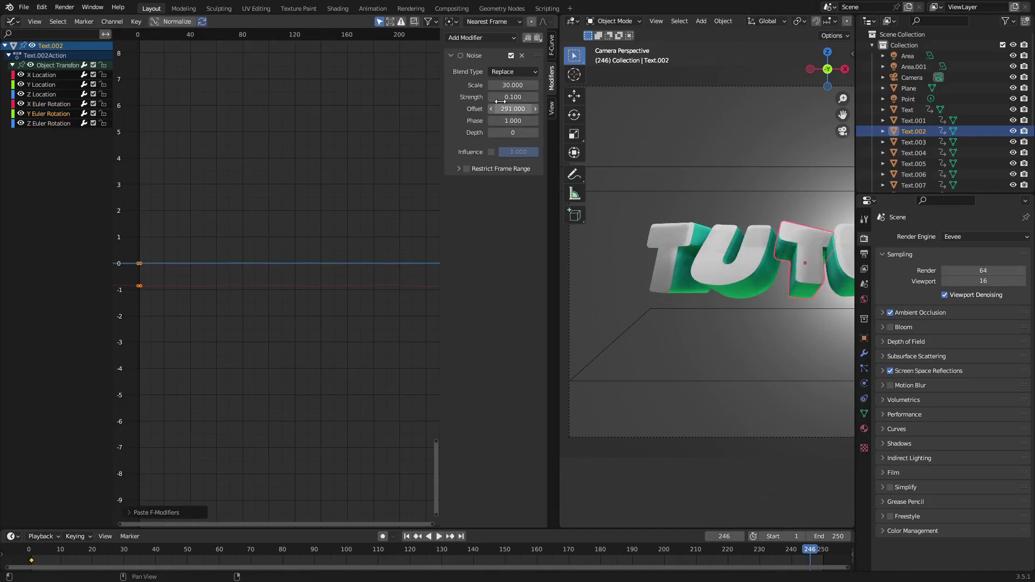
- Paste the Noise modifier onto Text.002's Z Euler Rotation curve with an Offset of about -146.8, and play the animation to check the letters
{"action": "left_click", "coordinate": [62, 123]}
{"action": "left_click", "coordinate": [537, 37]}
{"action": "middle_click_drag", "start_coordinate": [745, 174], "coordinate": [694, 193], "text": "shift"}
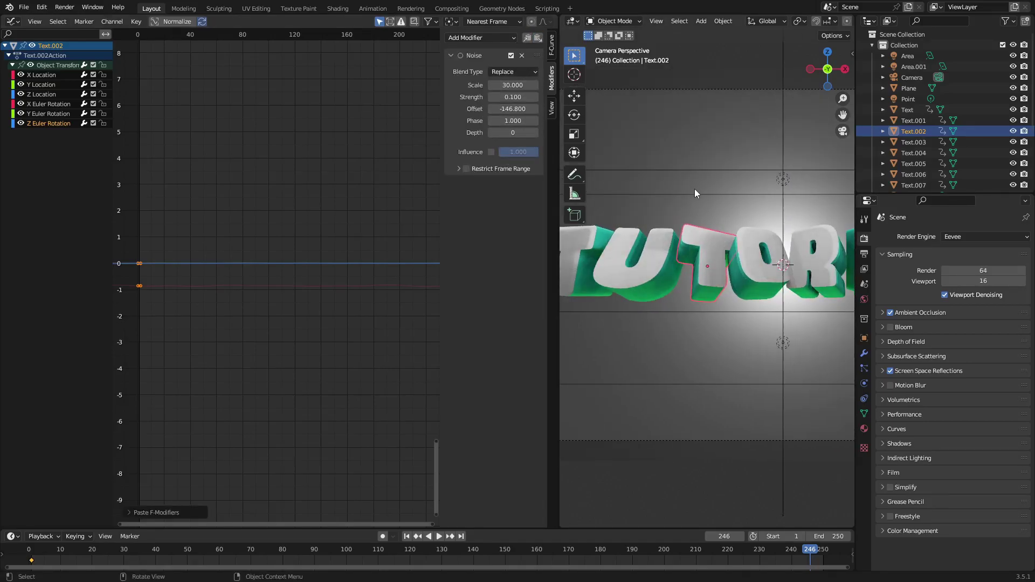
{"action": "left_click", "coordinate": [438, 538]}
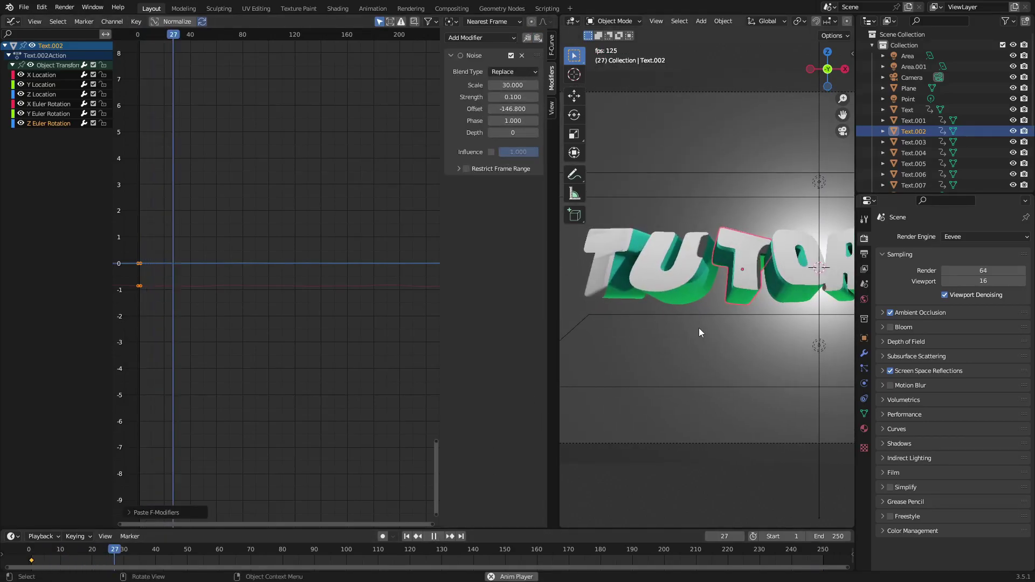
{"action": "scroll", "coordinate": [736, 321], "scroll_direction": "down", "scroll_amount": 3}
{"action": "scroll", "coordinate": [736, 320], "scroll_direction": "down", "scroll_amount": 1}
{"action": "scroll", "coordinate": [755, 317], "scroll_direction": "up", "scroll_amount": 3}
- Select the letter O, Text.003, stop playback, and paste the Noise modifier onto its X Location curve with a positive Offset
{"action": "left_click", "coordinate": [785, 280]}
{"action": "middle_click_drag", "start_coordinate": [814, 280], "coordinate": [693, 291], "text": "shift"}
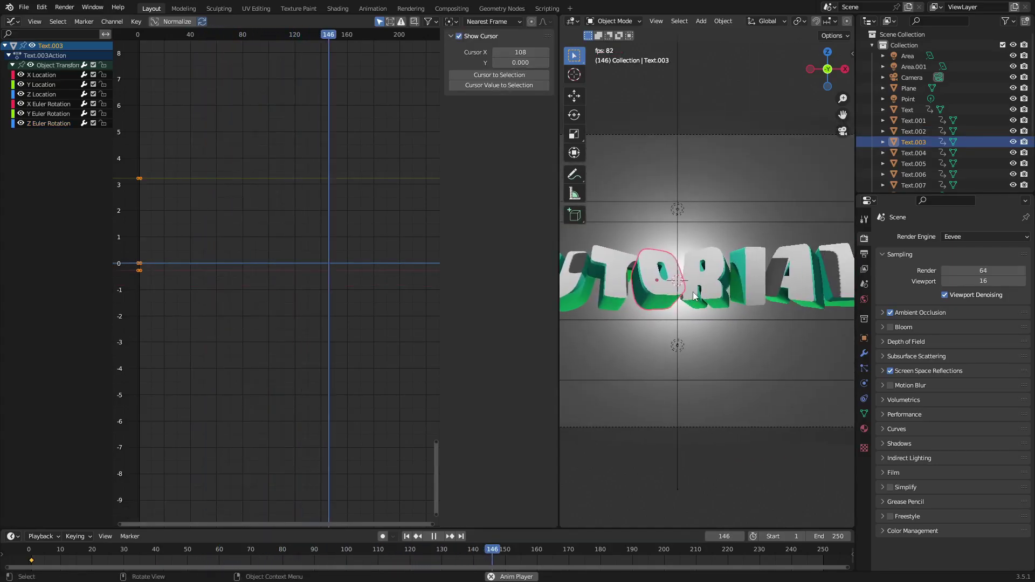
{"action": "scroll", "coordinate": [704, 292], "scroll_direction": "up", "scroll_amount": 1}
{"action": "scroll", "coordinate": [704, 292], "scroll_direction": "down", "scroll_amount": 2}
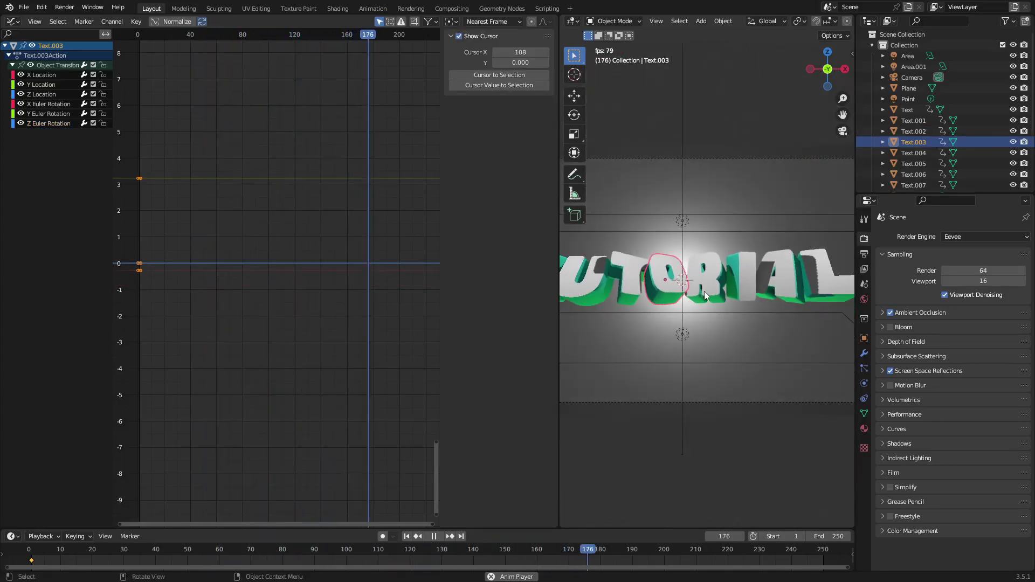
{"action": "key", "text": "space"}
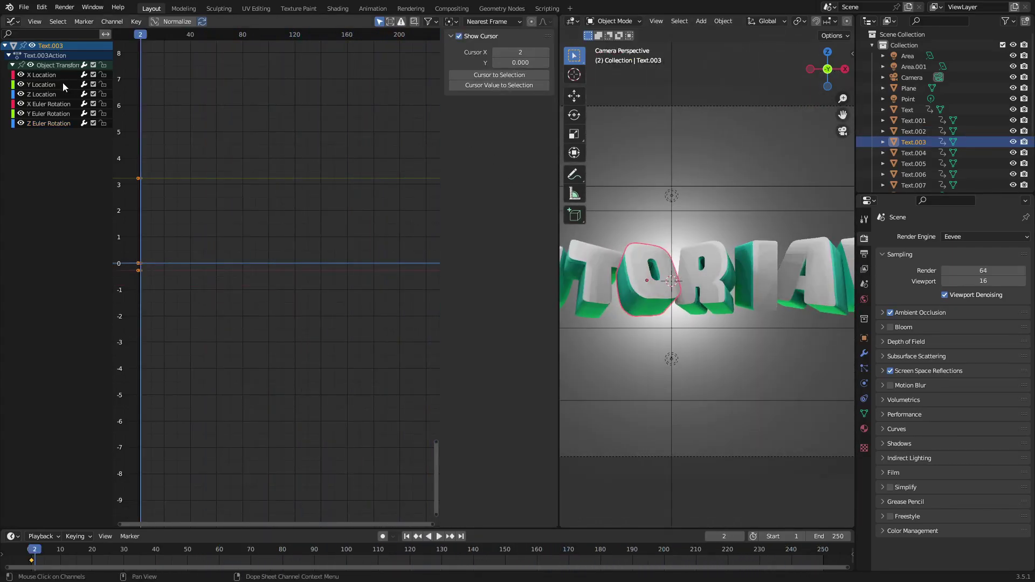
{"action": "left_click", "coordinate": [60, 75]}
{"action": "left_click", "coordinate": [538, 38]}
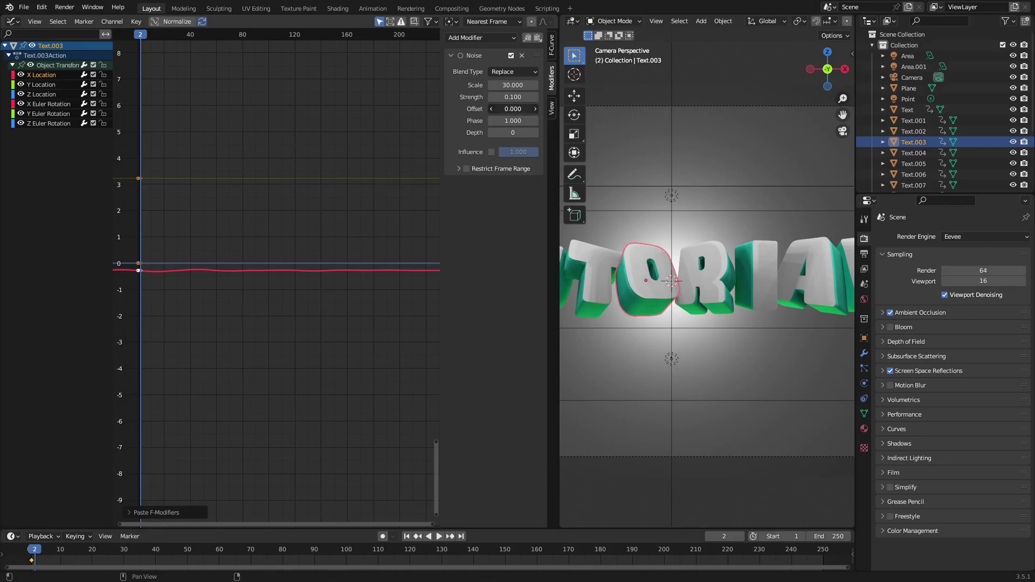
{"action": "left_click_drag", "start_coordinate": [512, 109], "coordinate": [620, 109]}
- Paste the Noise modifier onto Text.003's Y and Z Location curves, with an Offset of about -180 on Z
{"action": "left_click", "coordinate": [45, 84]}
{"action": "left_click", "coordinate": [536, 41]}
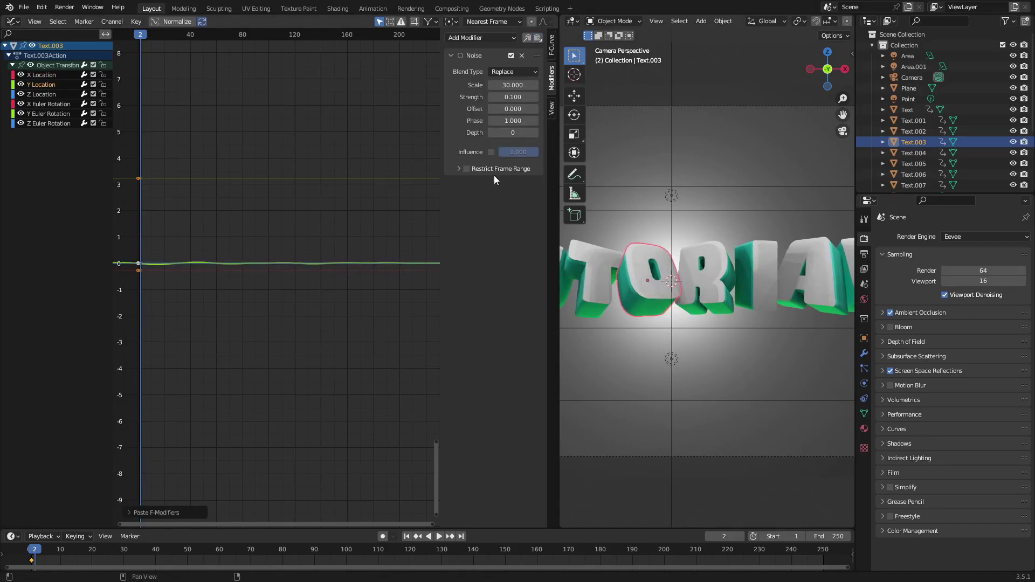
{"action": "left_click", "coordinate": [56, 94]}
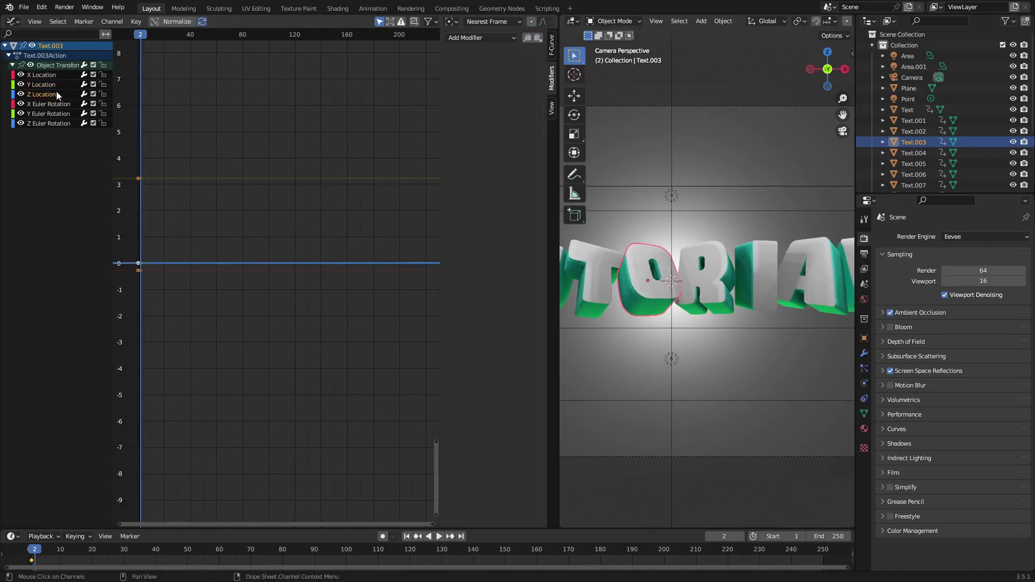
{"action": "left_click", "coordinate": [537, 39]}
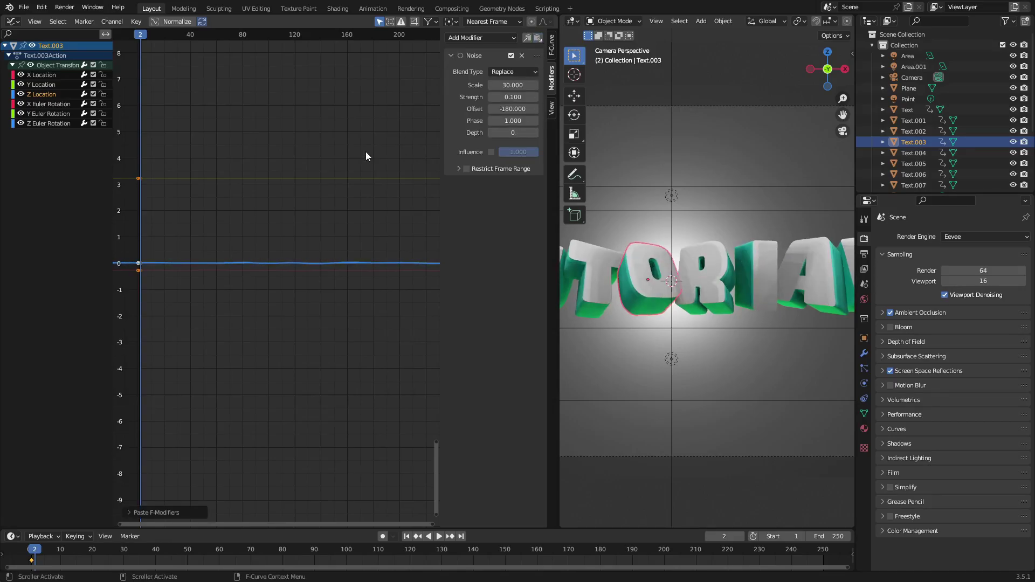
- Paste the Noise modifier onto Text.003's X and Y Euler Rotation curves, with an Offset of about 675.5 on Y
{"action": "left_click", "coordinate": [50, 104]}
{"action": "left_click", "coordinate": [537, 39]}
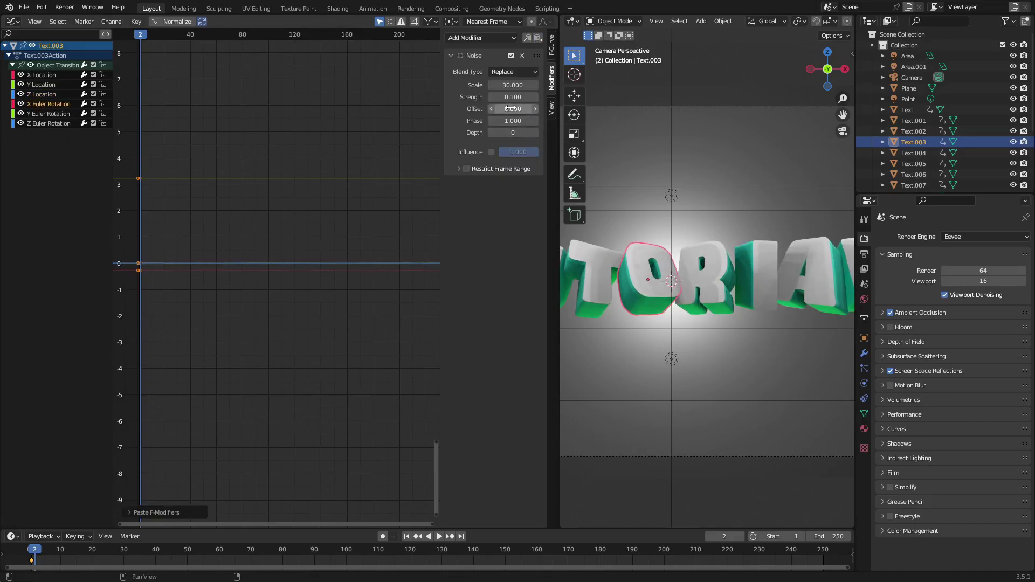
{"action": "left_click", "coordinate": [61, 115]}
{"action": "left_click", "coordinate": [537, 39]}
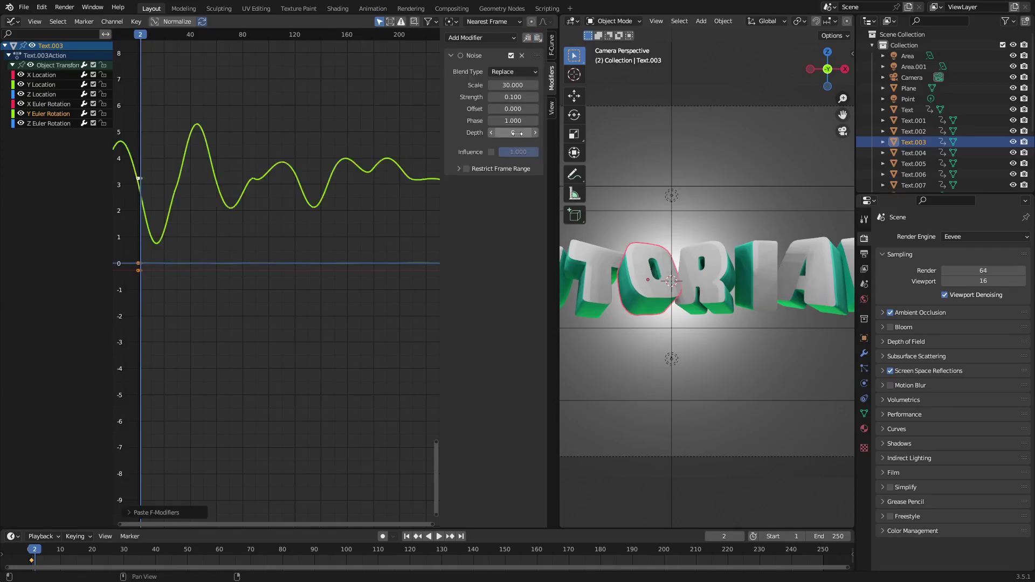
{"action": "left_click_drag", "start_coordinate": [503, 110], "coordinate": [636, 110]}
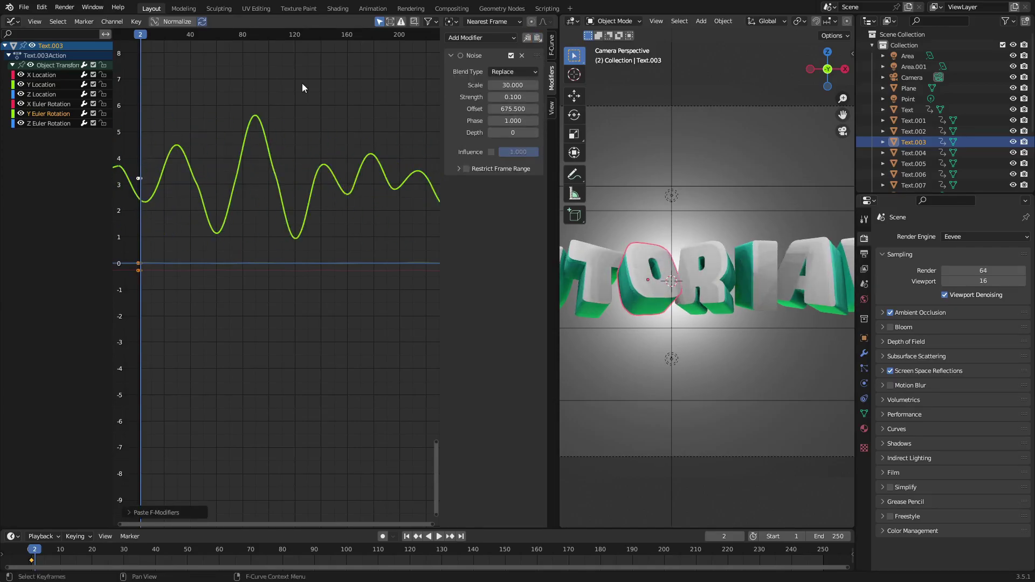
- Paste the Noise modifier onto Text.003's Z Euler Rotation curve with its own Offset, and select the letter R, Text.004
{"action": "left_click", "coordinate": [61, 123]}
{"action": "left_click", "coordinate": [538, 38]}
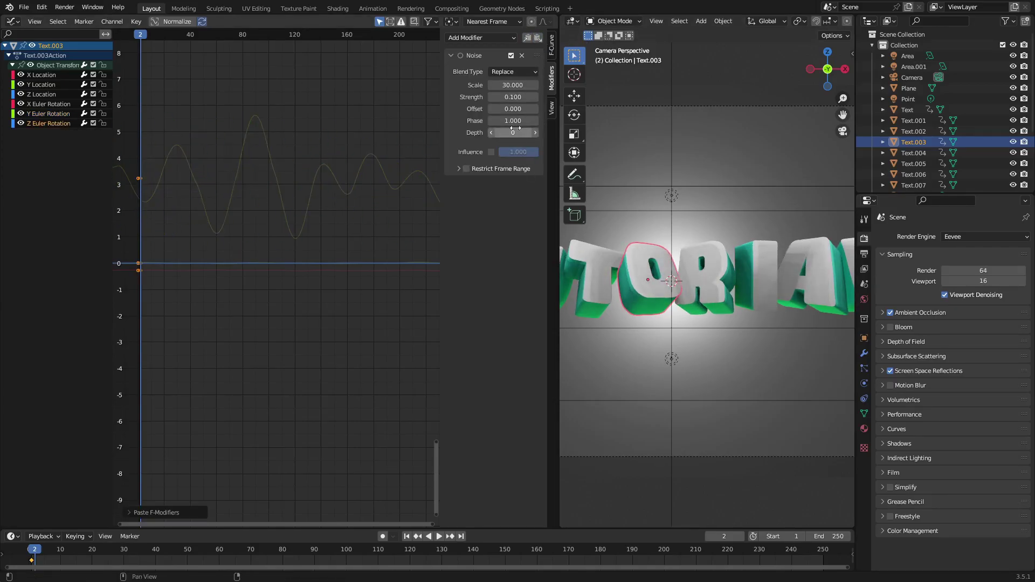
{"action": "left_click_drag", "start_coordinate": [513, 109], "coordinate": [495, 153]}
{"action": "left_click", "coordinate": [712, 285]}
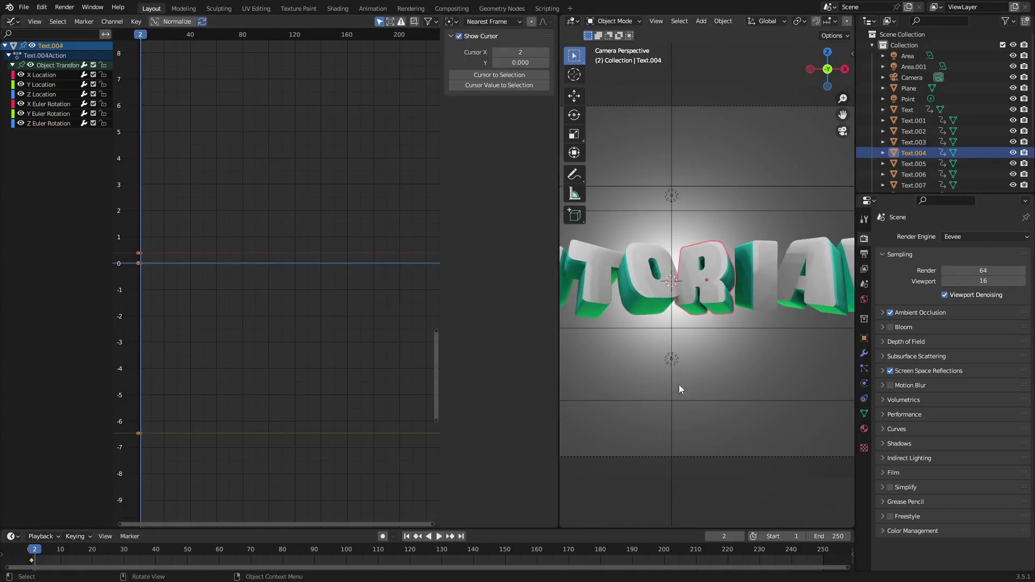
- Play the animation, select the letter O, Text.003, and change the Noise Offset on its Y and Z Euler Rotation curves, about -501.5 on Z
{"action": "key", "text": "space"}
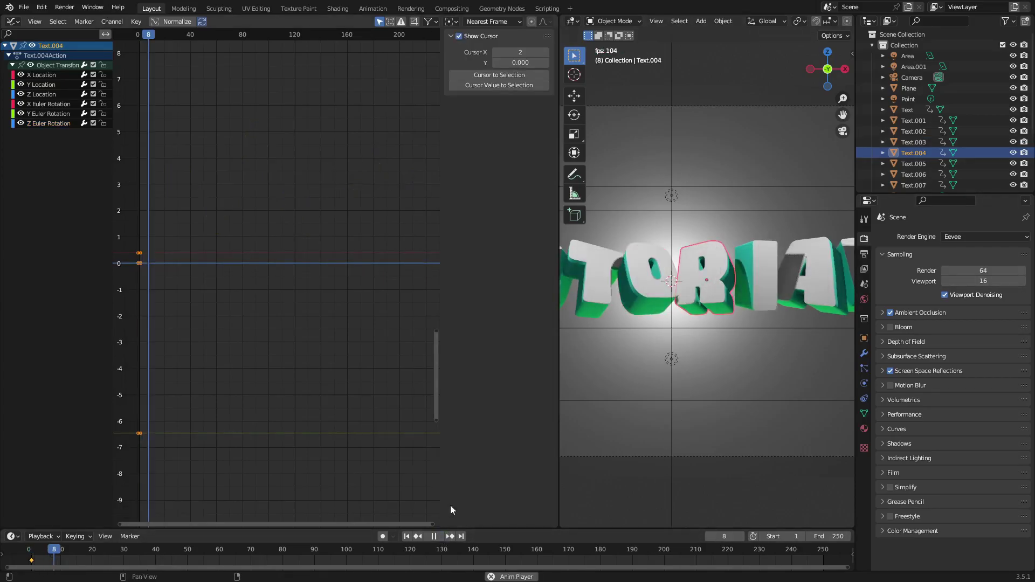
{"action": "left_click", "coordinate": [642, 292]}
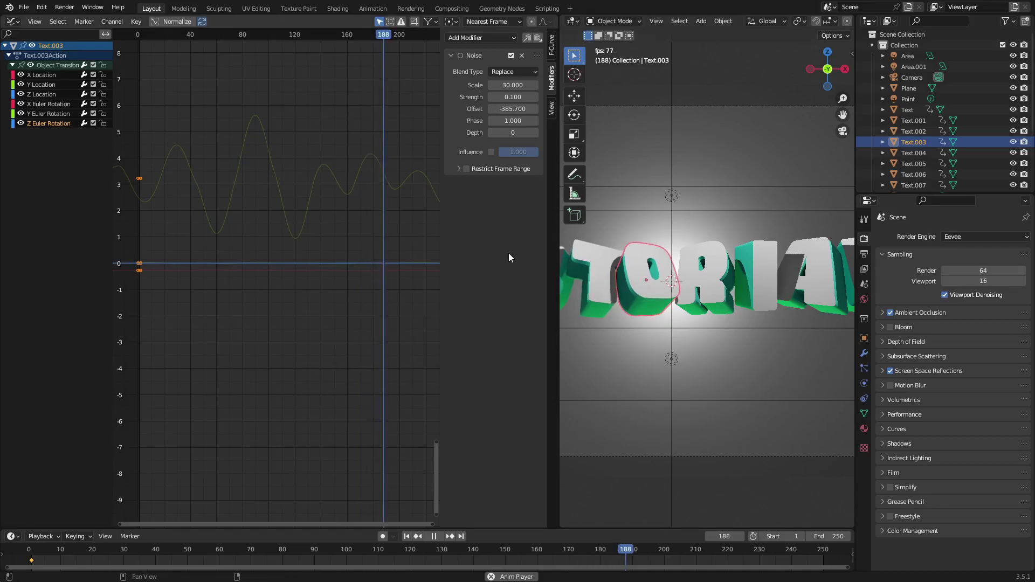
{"action": "left_click", "coordinate": [63, 76]}
{"action": "left_click", "coordinate": [62, 86]}
{"action": "left_click", "coordinate": [68, 96]}
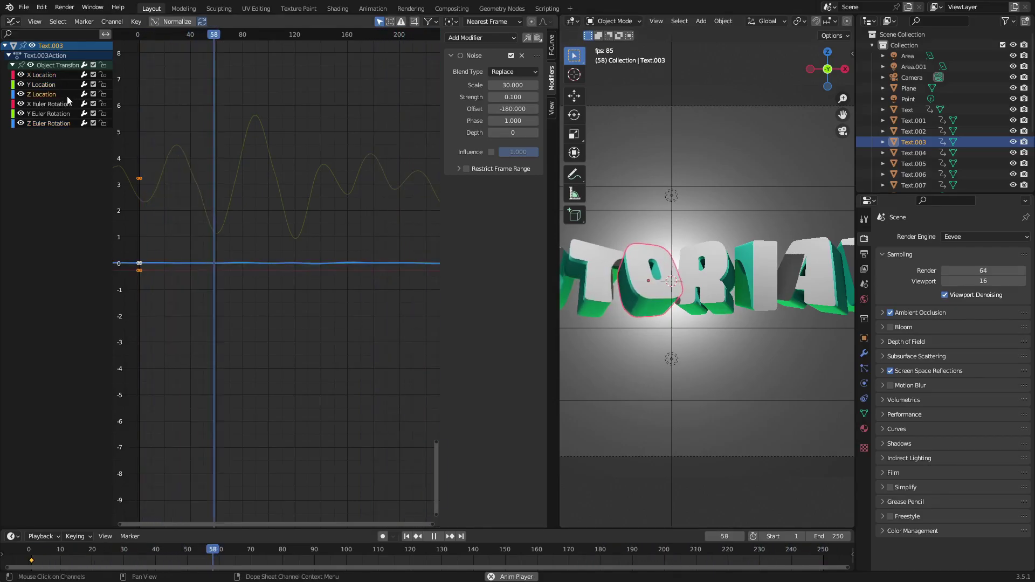
{"action": "left_click", "coordinate": [70, 114]}
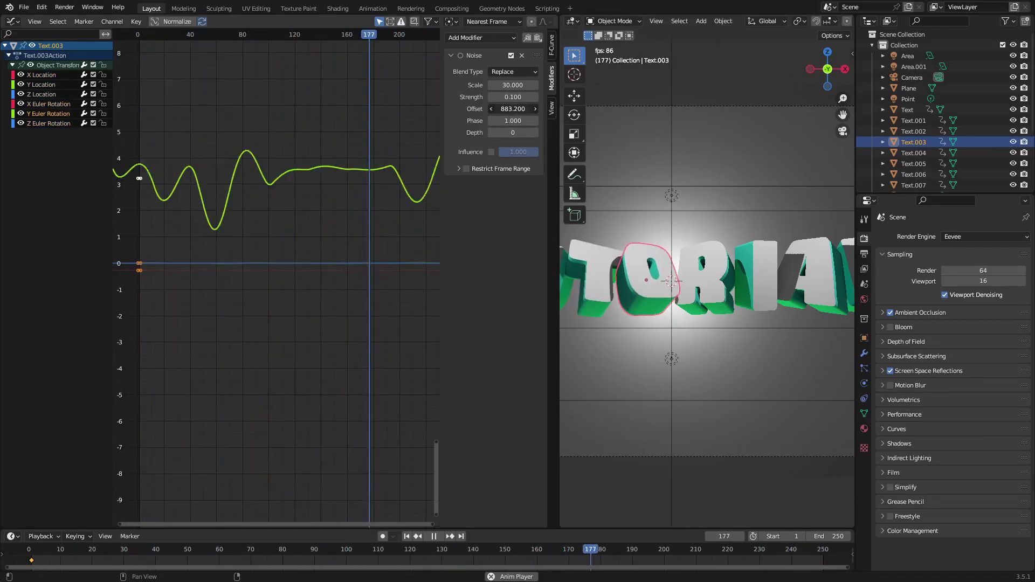
{"action": "left_click", "coordinate": [61, 123]}
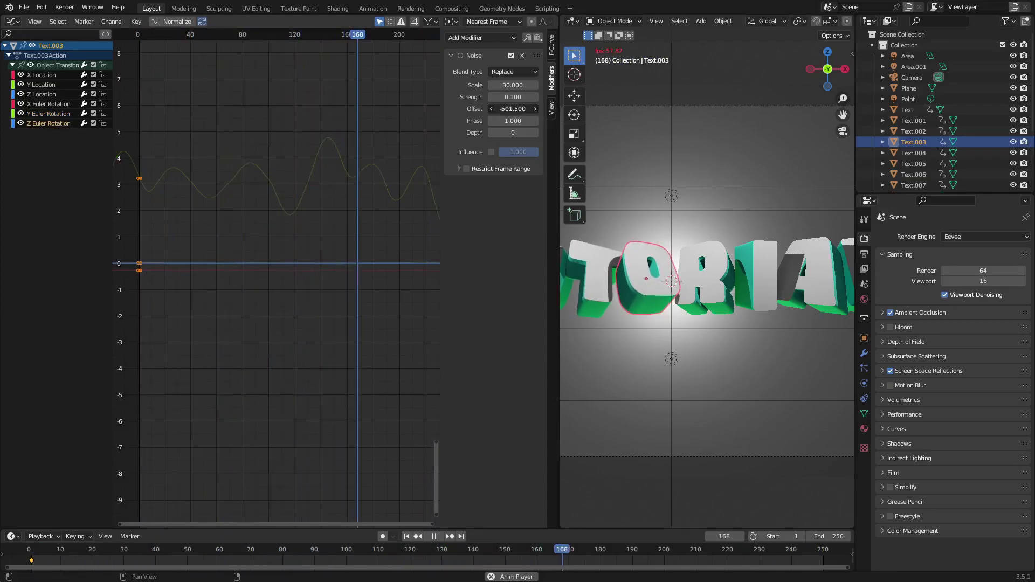
- Set the Noise Offset on Text.003's Y Location curve to about -564.2
{"action": "left_click", "coordinate": [65, 75]}
{"action": "left_click", "coordinate": [66, 85]}
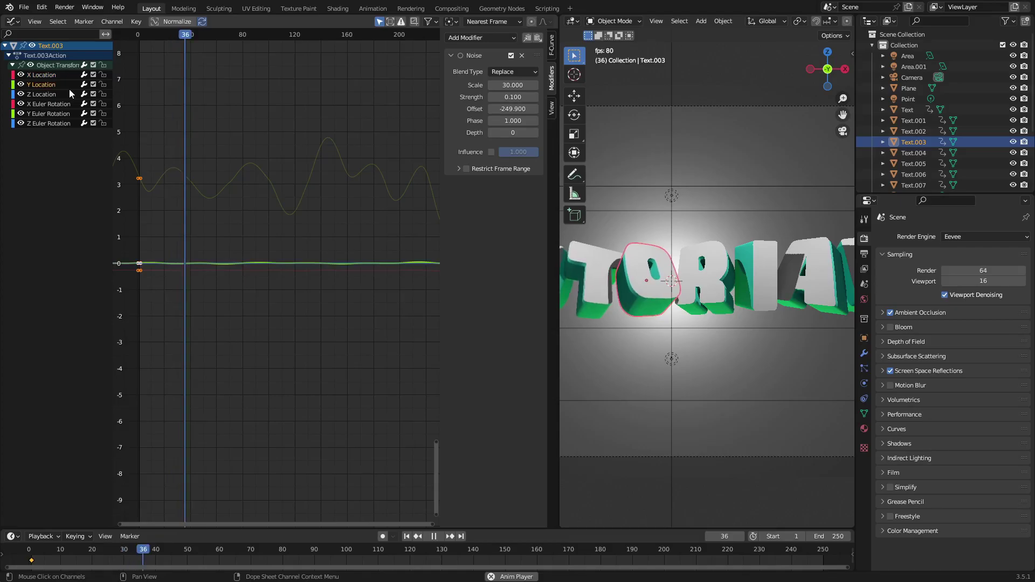
{"action": "left_click", "coordinate": [63, 75]}
{"action": "left_click", "coordinate": [66, 95]}
{"action": "left_click", "coordinate": [64, 84], "text": "shift"}
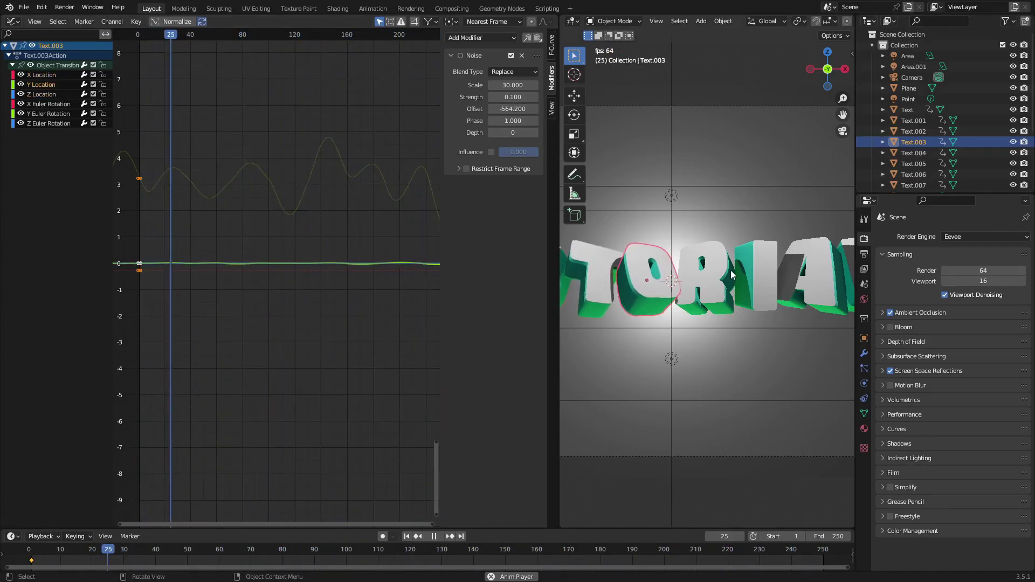
- Select the letter R, Text.004, and paste the Noise modifier onto its X Location curve with an Offset of about 308
{"action": "left_click", "coordinate": [914, 153]}
{"action": "left_click", "coordinate": [56, 77]}
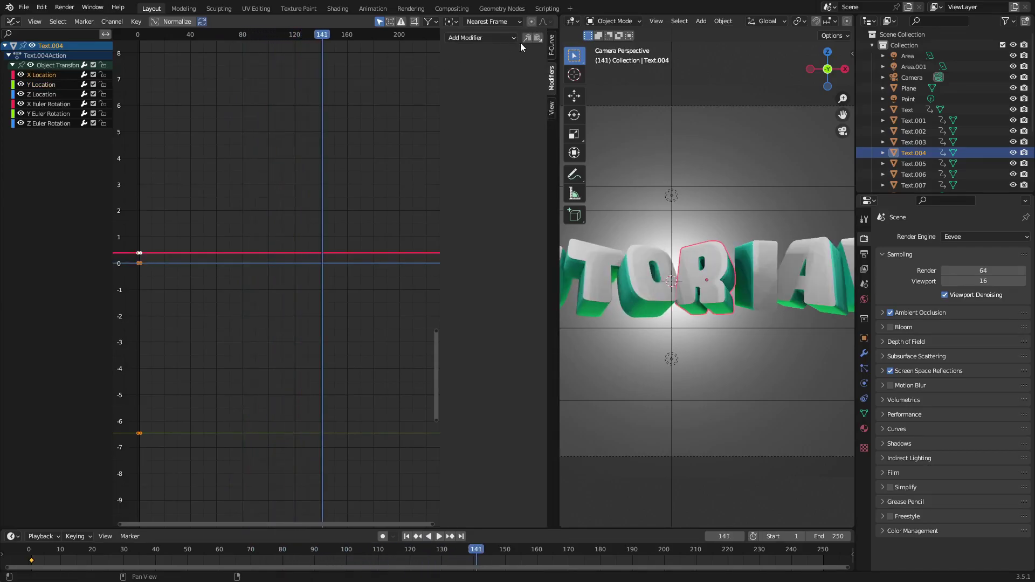
{"action": "left_click", "coordinate": [537, 39]}
{"action": "left_click_drag", "start_coordinate": [523, 110], "coordinate": [544, 110]}
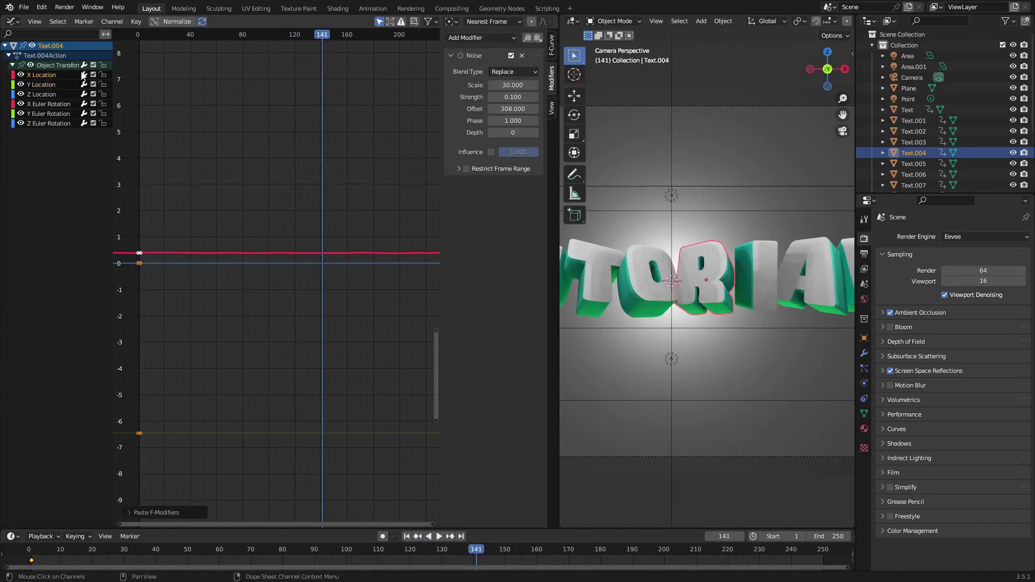
- Paste the Noise modifier onto Text.004's Y Location curve with a negative Offset, and onto its Z Location curve
{"action": "left_click", "coordinate": [44, 84]}
{"action": "left_click", "coordinate": [537, 39]}
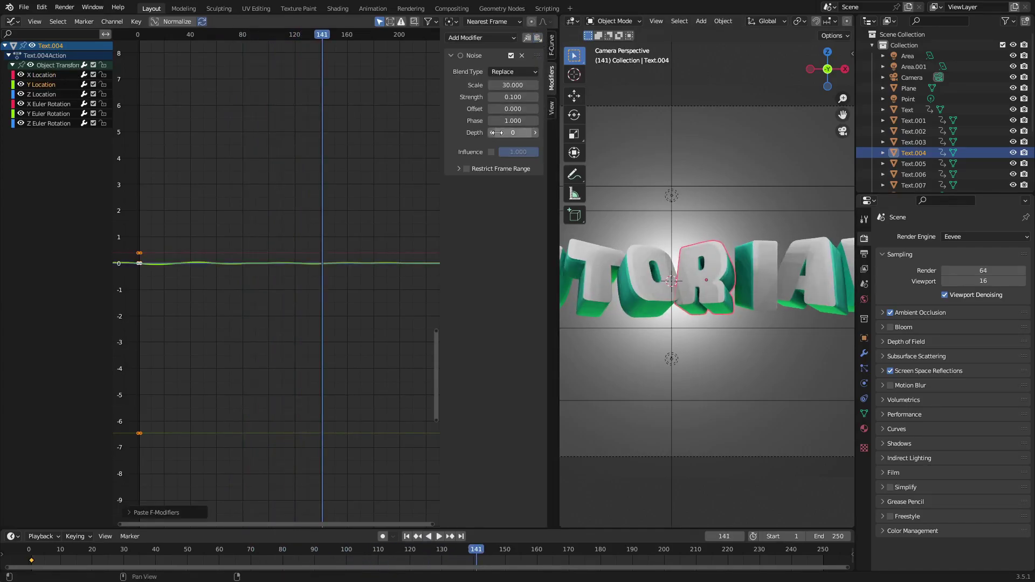
{"action": "left_click_drag", "start_coordinate": [512, 110], "coordinate": [475, 110]}
{"action": "left_click", "coordinate": [53, 95]}
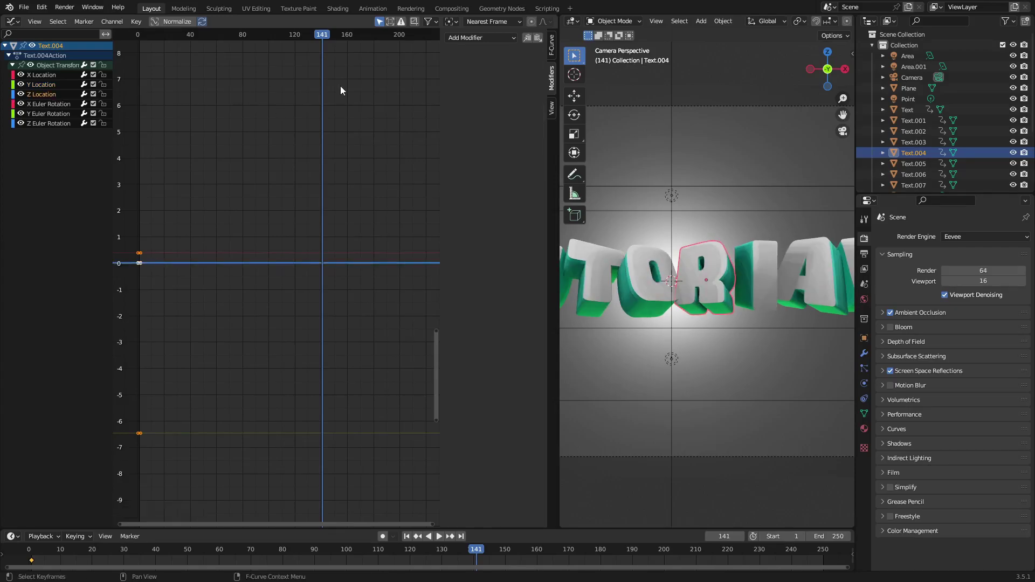
{"action": "left_click", "coordinate": [537, 38]}
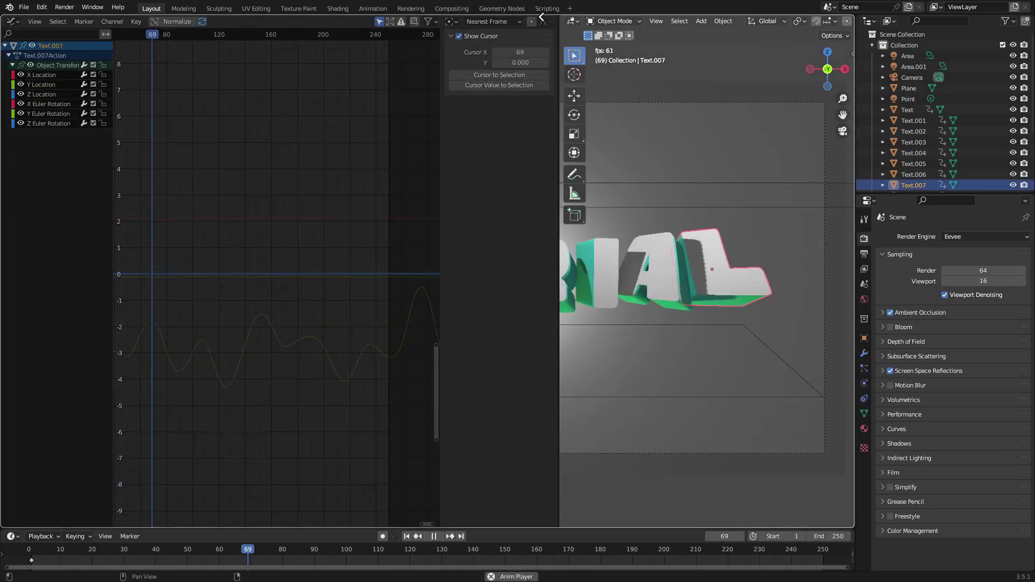
- Maximize the 3D viewport, select the area light above the text and open its light settings
{"action": "key", "text": "ctrl+space"}
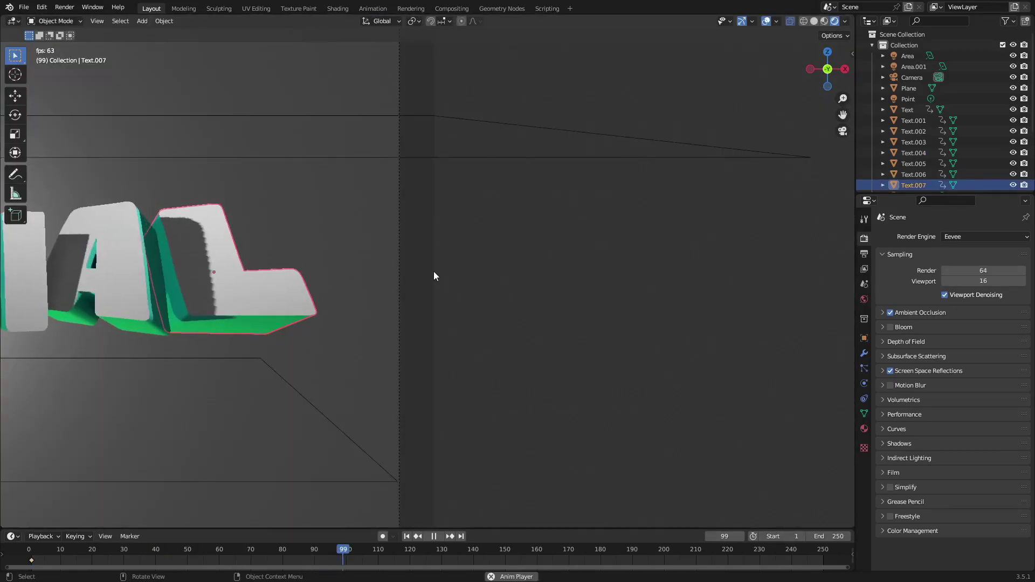
{"action": "scroll", "coordinate": [434, 271], "scroll_direction": "down", "scroll_amount": 3}
{"action": "middle_click_drag", "start_coordinate": [338, 267], "coordinate": [664, 246], "text": "shift"}
{"action": "left_click", "coordinate": [432, 175]}
{"action": "middle_click_drag", "start_coordinate": [433, 178], "coordinate": [354, 261]}
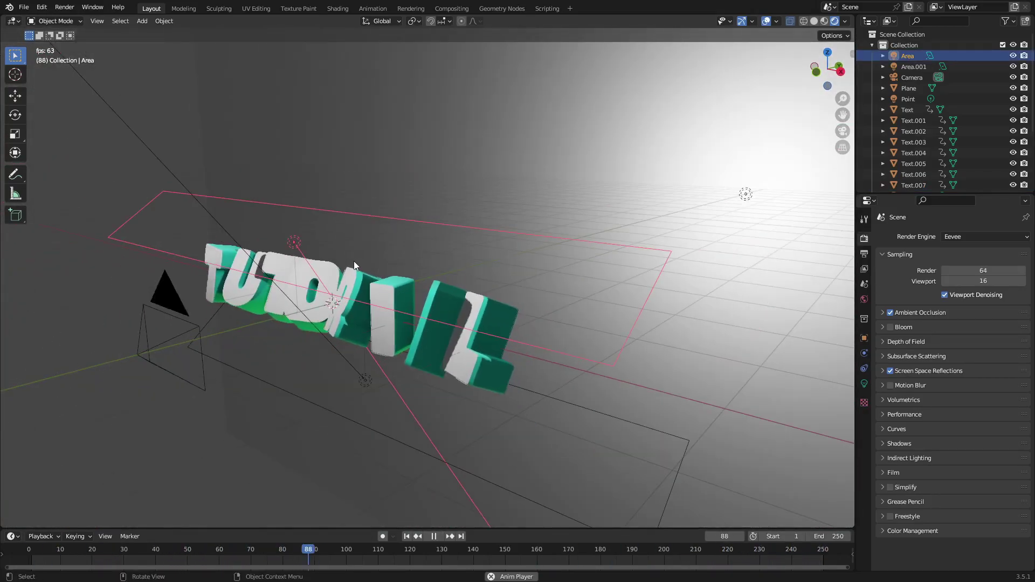
{"action": "left_click", "coordinate": [865, 384]}
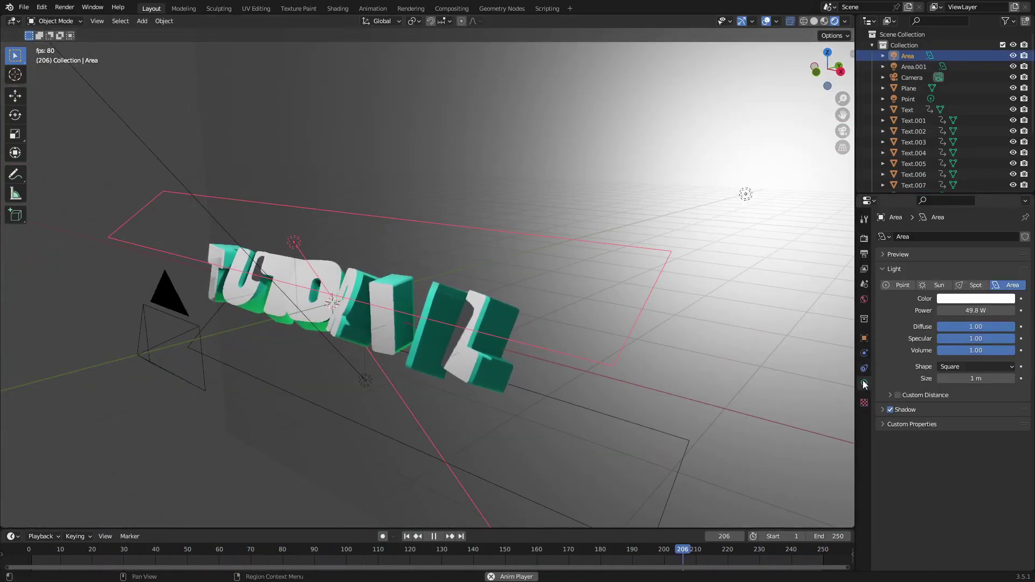
- Compare the text in camera view with the area light's Shadow disabled and enabled again
{"action": "left_click", "coordinate": [891, 410]}
{"action": "key", "text": "KP_0"}
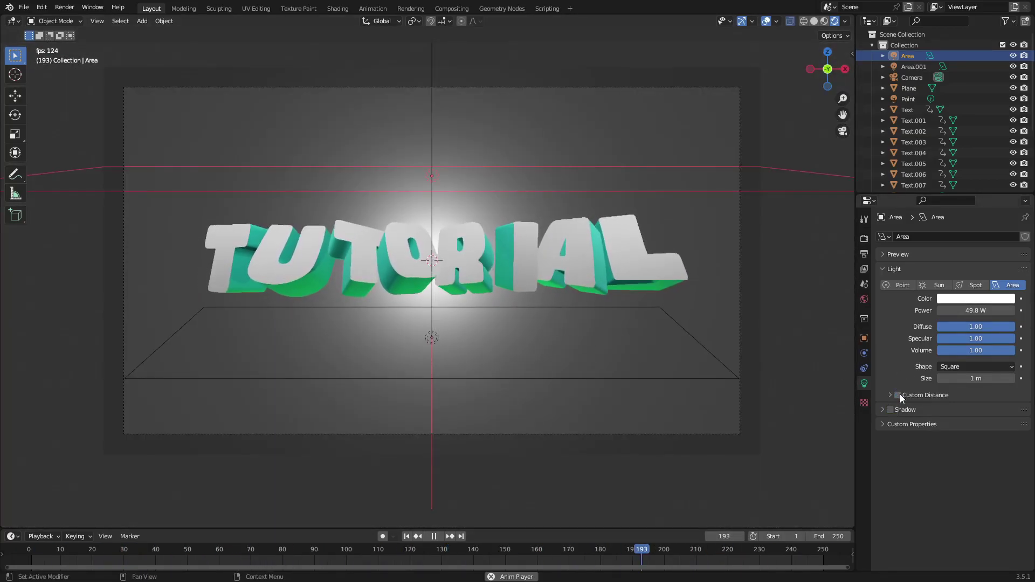
{"action": "left_click", "coordinate": [891, 410]}
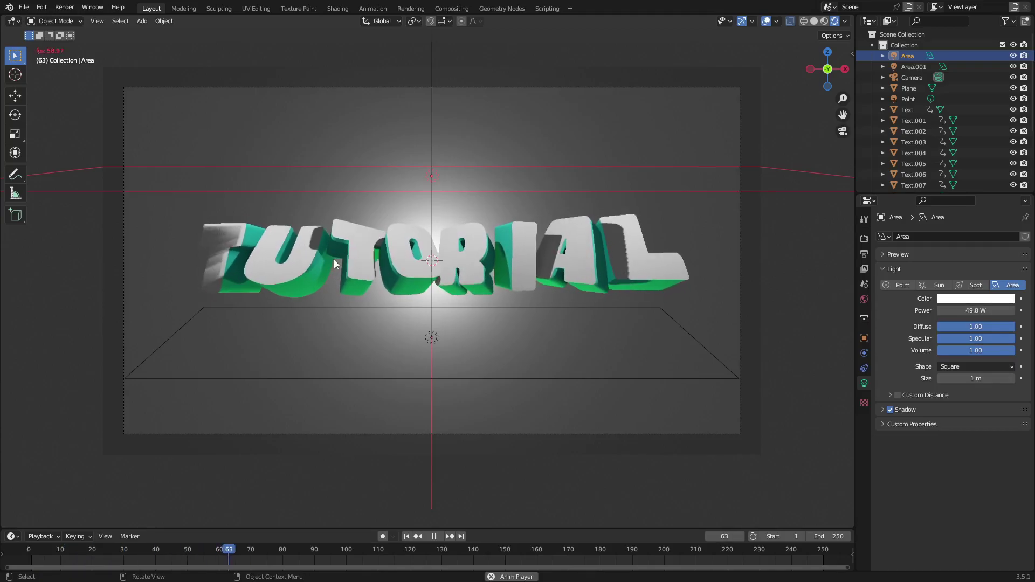
- Keep the area light's shape as Square and increase its size to 1.72 m
{"action": "middle_click_drag", "start_coordinate": [335, 260], "coordinate": [458, 296]}
{"action": "scroll", "coordinate": [458, 297], "scroll_direction": "down", "scroll_amount": 2}
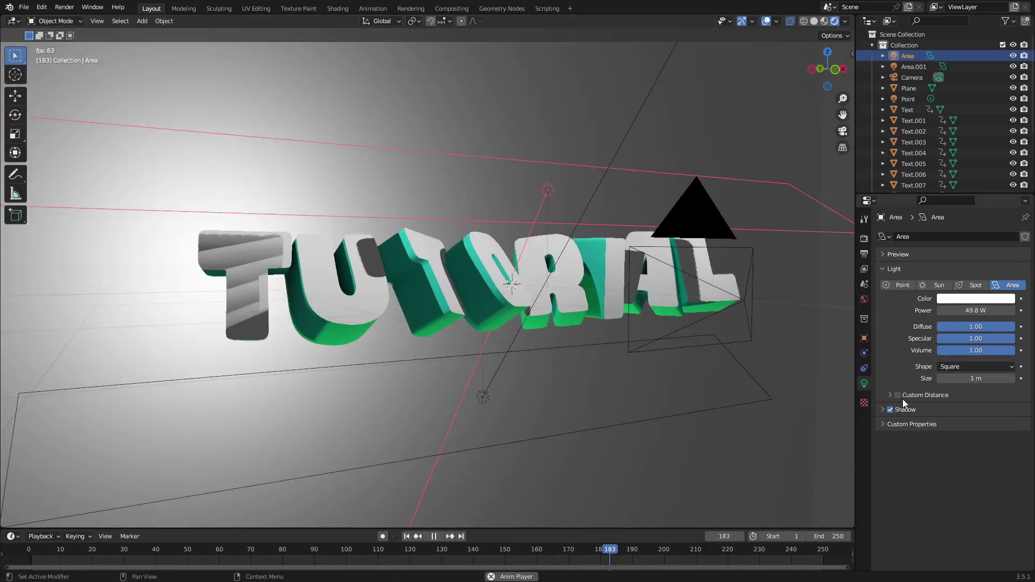
{"action": "left_click", "coordinate": [959, 369]}
{"action": "left_click", "coordinate": [960, 370]}
{"action": "left_click_drag", "start_coordinate": [960, 378], "coordinate": [1001, 378]}
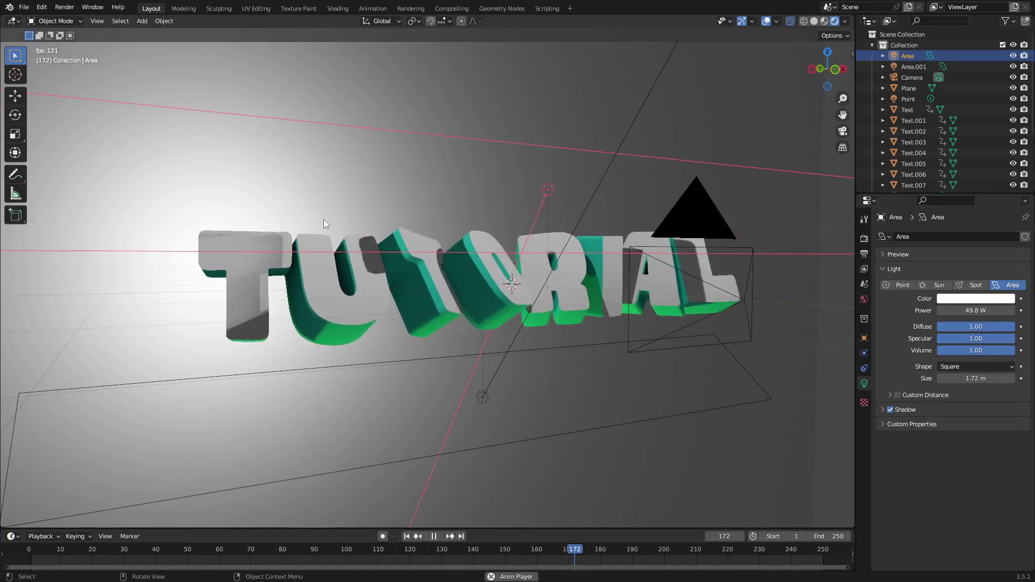
- Rotate the upper area light about the X axis and raise it further above the text
{"action": "middle_click_drag", "start_coordinate": [372, 256], "coordinate": [707, 247]}
{"action": "key", "text": "r"}
{"action": "key", "text": "x"}
{"action": "left_click", "coordinate": [639, 237]}
{"action": "key", "text": "g"}
{"action": "left_click", "coordinate": [661, 219]}
{"action": "scroll", "coordinate": [666, 232], "scroll_direction": "down", "scroll_amount": 2}
{"action": "key", "text": "g"}
{"action": "key", "text": "z"}
{"action": "left_click", "coordinate": [735, 200]}
- Try moving the area light along Y, return to the camera view and undo the last two changes to the light
{"action": "key", "text": "g"}
{"action": "key", "text": "y"}
{"action": "key", "text": "Escape"}
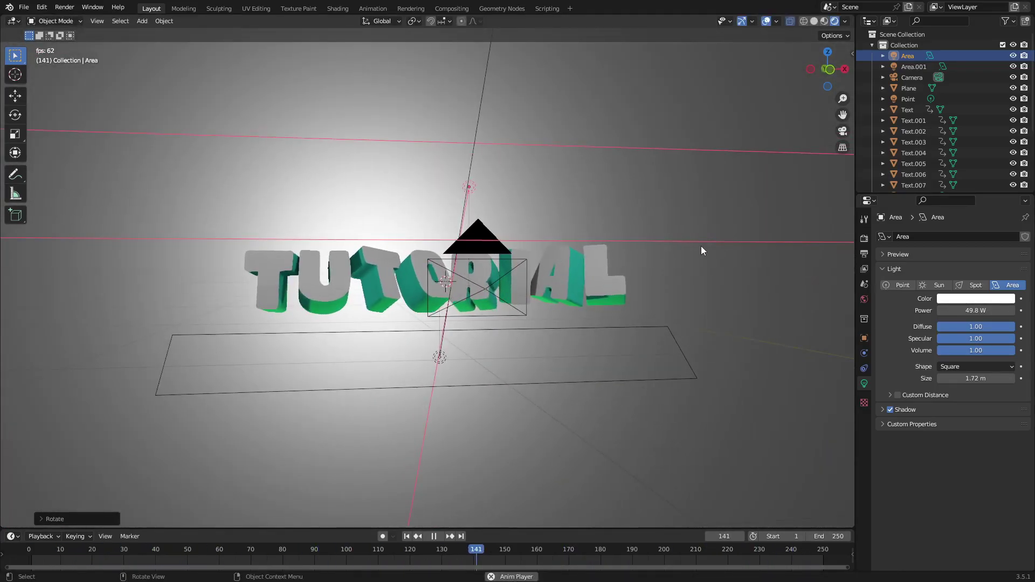
{"action": "key", "text": "KP_0"}
{"action": "key", "text": "ctrl+z"}
{"action": "key", "text": "ctrl+z"}
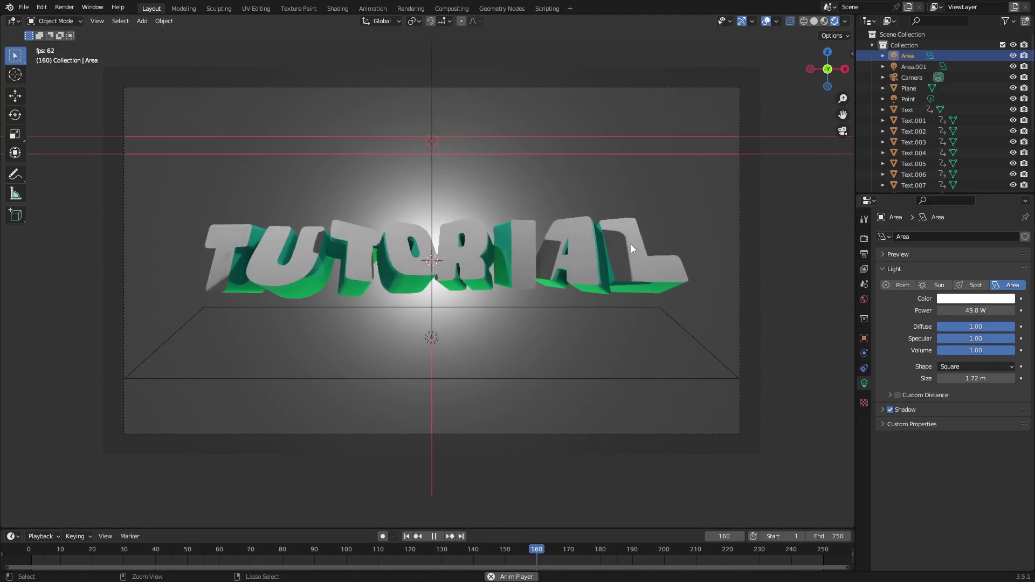
- Enable Bloom in the render settings with Threshold 0.732, Radius 9.153 and Intensity 0.100
{"action": "left_click", "coordinate": [864, 238]}
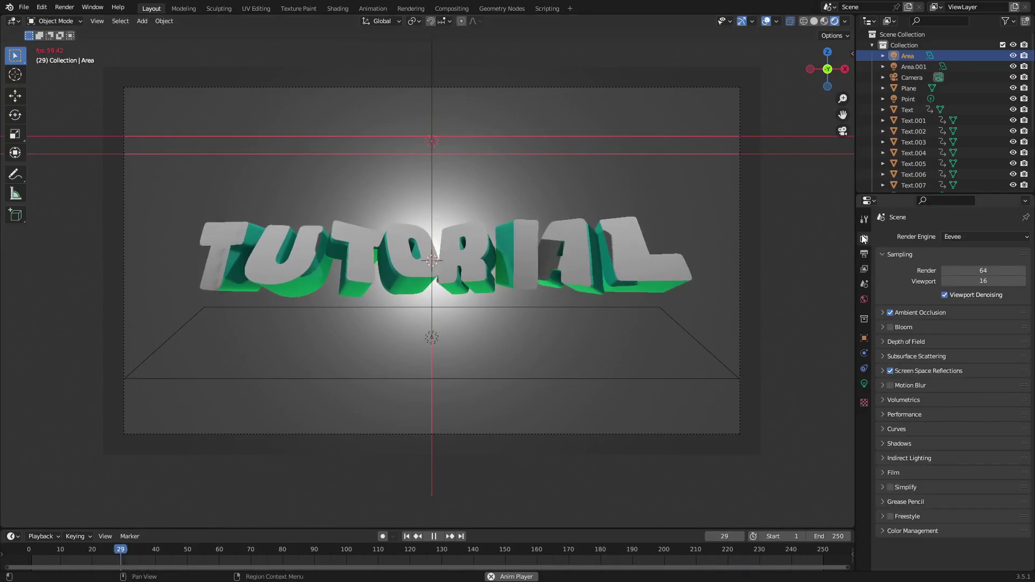
{"action": "left_click", "coordinate": [882, 324]}
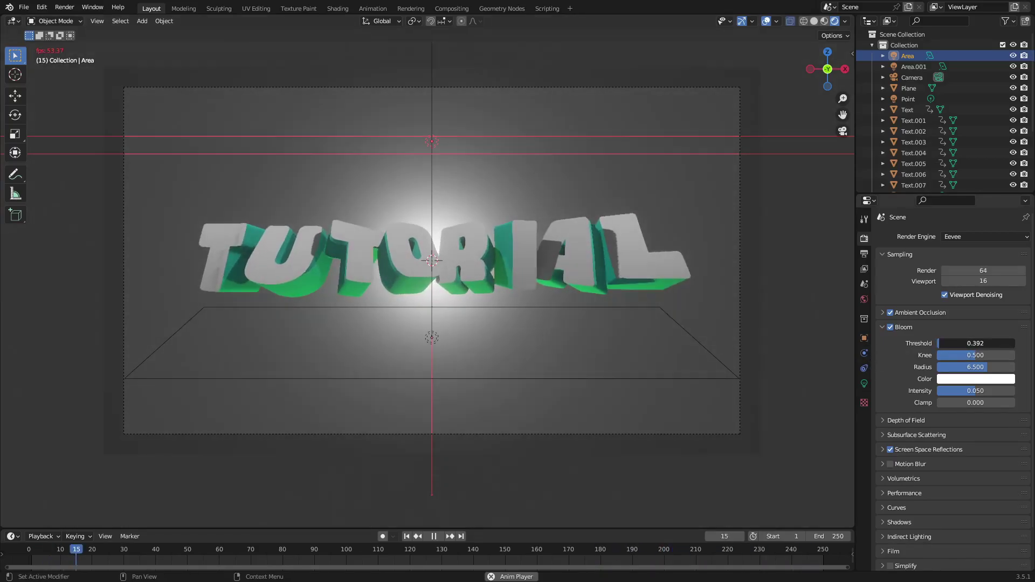
{"action": "left_click_drag", "start_coordinate": [940, 344], "coordinate": [982, 367]}
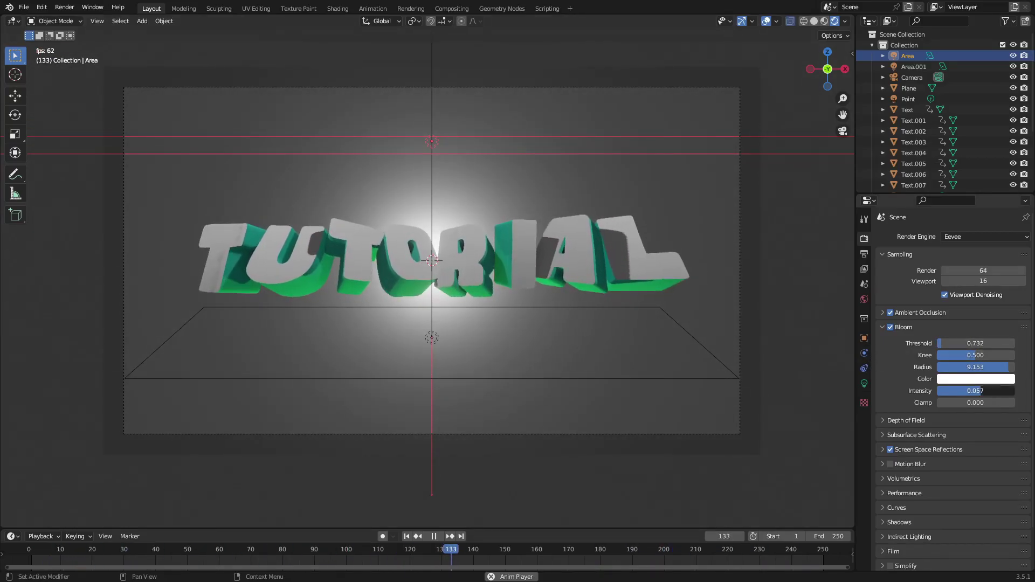
{"action": "left_click", "coordinate": [536, 261]}
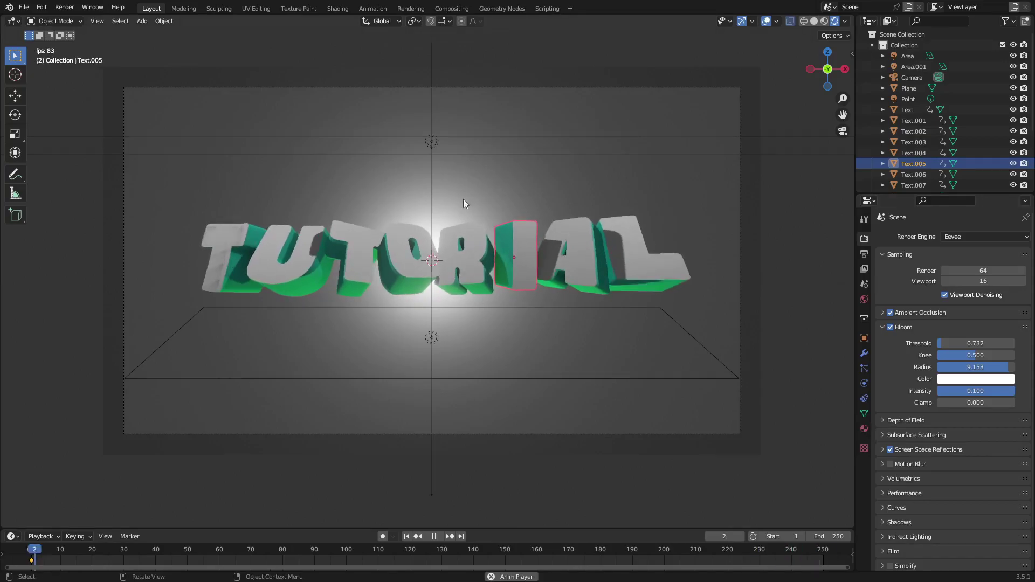
- Select the area light above the text, duplicate it in place and scale the copy down
{"action": "key", "text": "KP_0"}
{"action": "scroll", "coordinate": [669, 282], "scroll_direction": "down", "scroll_amount": 8}
{"action": "left_click", "coordinate": [469, 245]}
{"action": "middle_click_drag", "start_coordinate": [532, 254], "coordinate": [565, 257]}
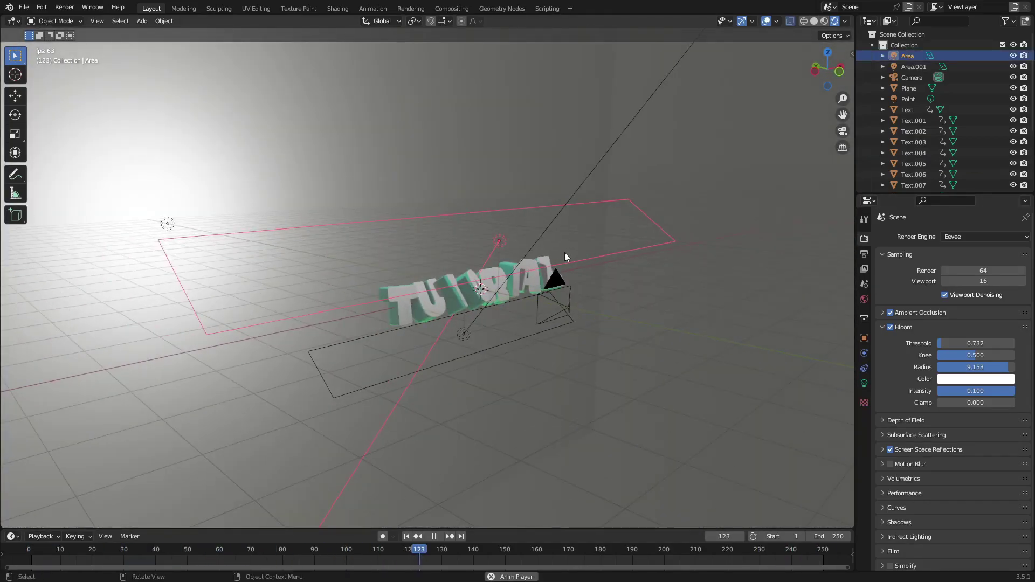
{"action": "scroll", "coordinate": [564, 257], "scroll_direction": "up", "scroll_amount": 3}
{"action": "middle_click_drag", "start_coordinate": [495, 270], "coordinate": [518, 274]}
{"action": "key", "text": "shift+d"}
{"action": "right_click", "coordinate": [698, 305]}
{"action": "key", "text": "s"}
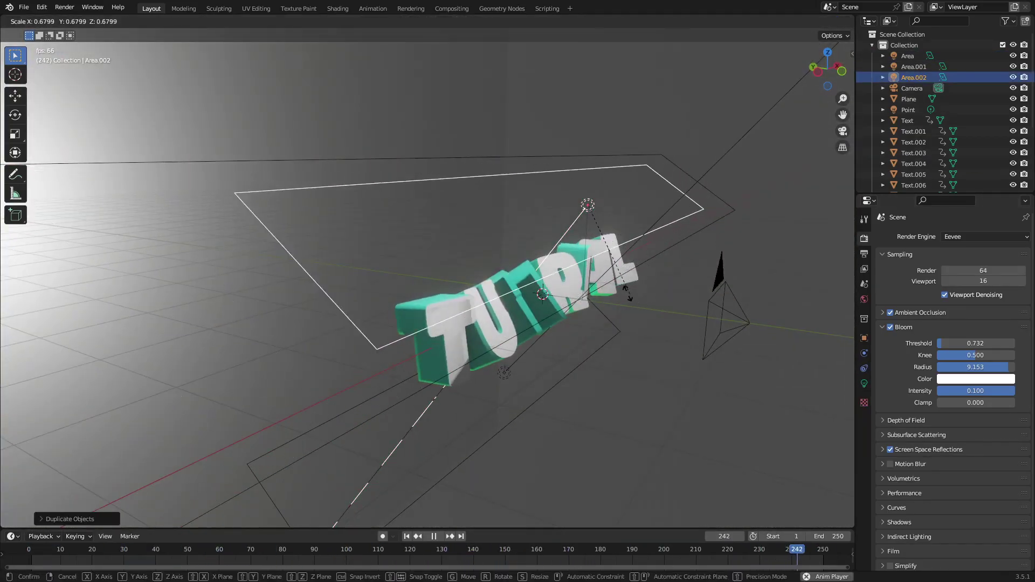
{"action": "left_click", "coordinate": [696, 278]}
- Move the duplicated area light down along Z, closer to the top of the letters
{"action": "key", "text": "g"}
{"action": "key", "text": "z"}
{"action": "left_click", "coordinate": [691, 291]}
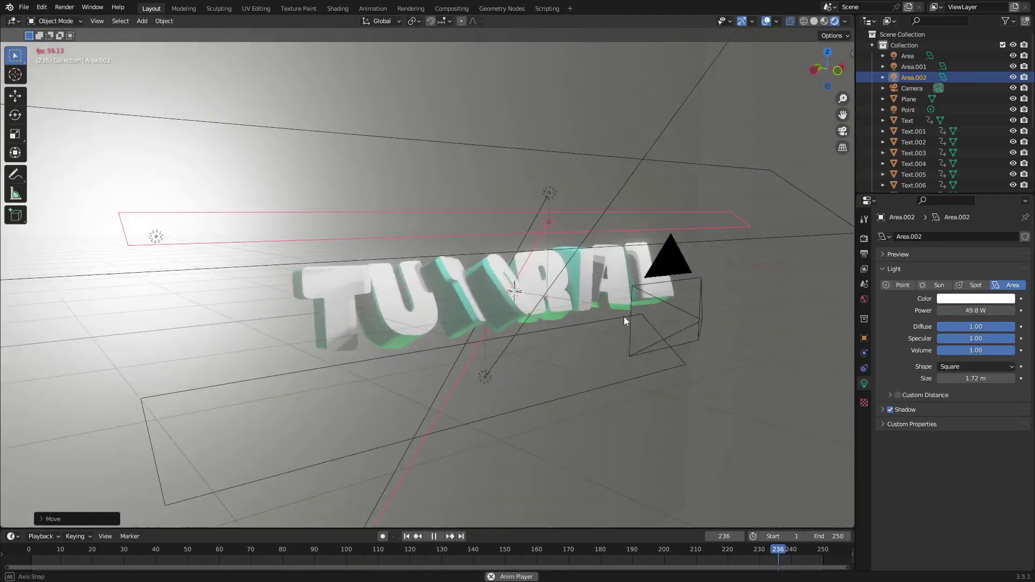
- Return to the camera view and hide the viewport overlays to preview the lighting
{"action": "middle_click_drag", "start_coordinate": [624, 316], "coordinate": [575, 311]}
{"action": "key", "text": "KP_0"}
{"action": "scroll", "coordinate": [529, 292], "scroll_direction": "down", "scroll_amount": 3}
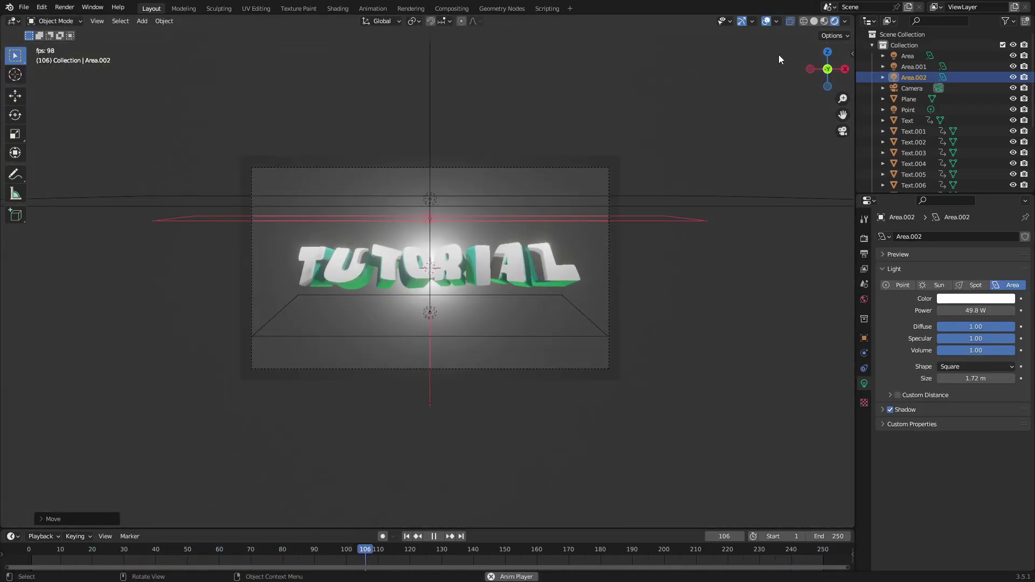
{"action": "left_click", "coordinate": [766, 21]}
{"action": "scroll", "coordinate": [534, 327], "scroll_direction": "up", "scroll_amount": 4}
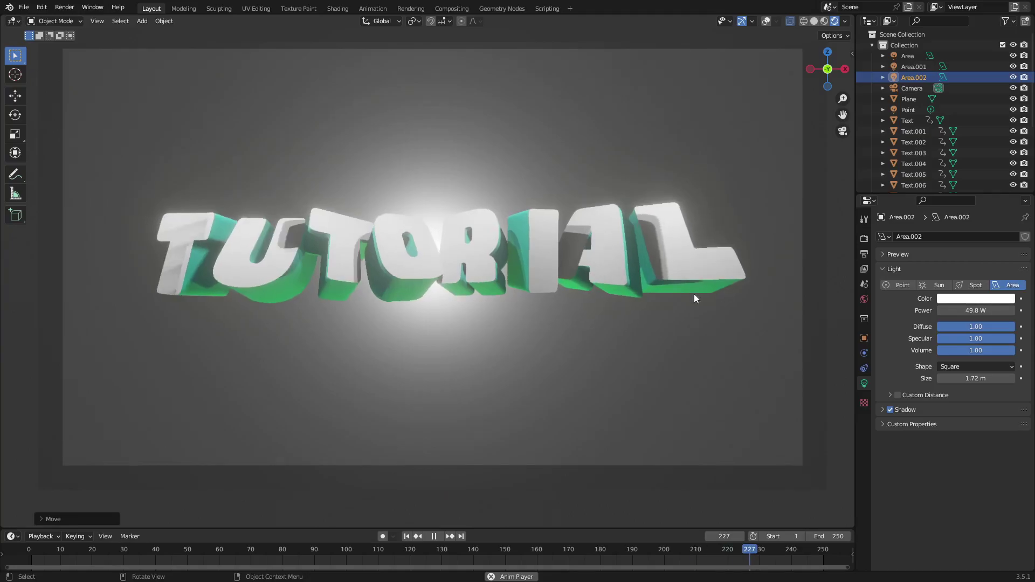
- Tint the Bloom color pale blue in the render settings and deselect everything
{"action": "left_click", "coordinate": [865, 253]}
{"action": "left_click", "coordinate": [865, 238]}
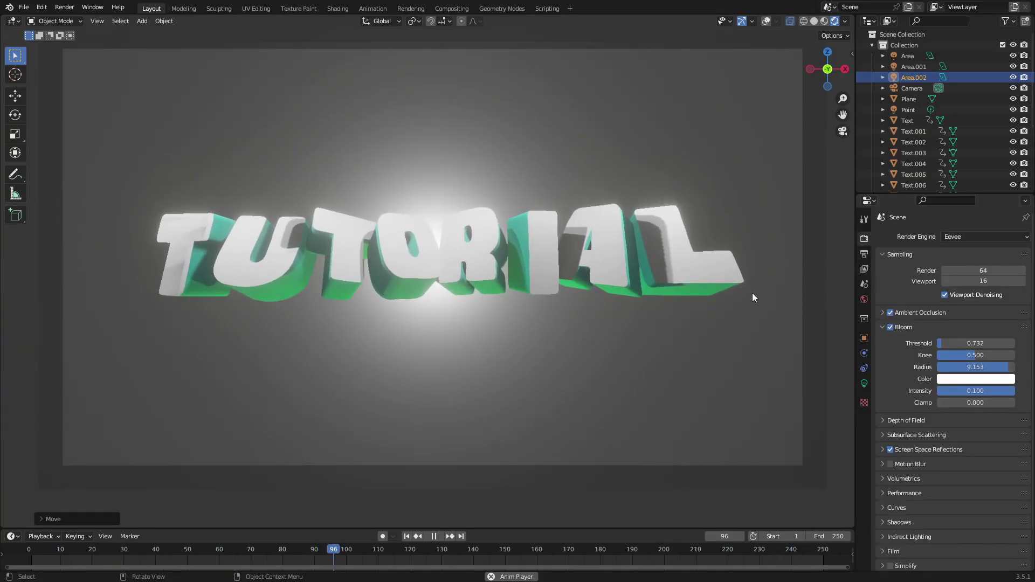
{"action": "left_click", "coordinate": [955, 380]}
{"action": "mouse_move", "coordinate": [954, 273]}
{"action": "left_mouse_down"}
{"action": "mouse_move", "coordinate": [949, 289]}
{"action": "mouse_move", "coordinate": [985, 280]}
{"action": "left_mouse_up"}
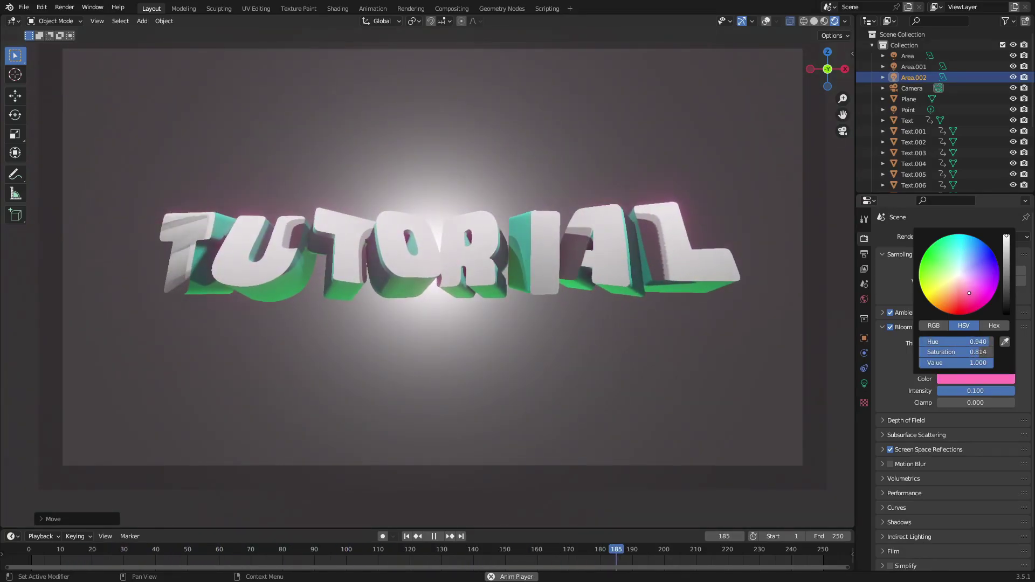
{"action": "left_click_drag", "start_coordinate": [986, 280], "coordinate": [966, 268]}
{"action": "scroll", "coordinate": [600, 320], "scroll_direction": "down", "scroll_amount": 4}
{"action": "left_click", "coordinate": [685, 312]}
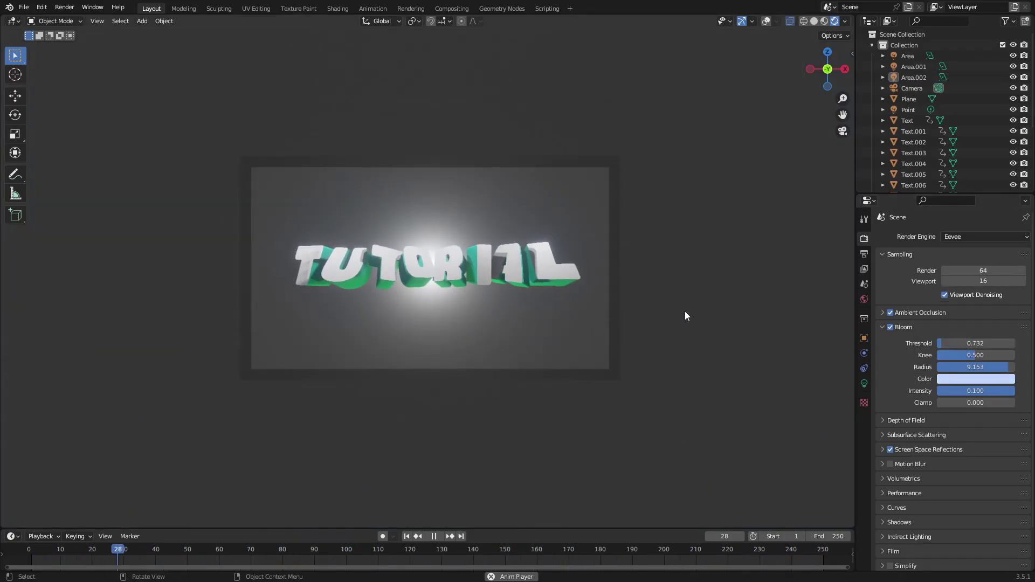
- Render a still image of the current frame and view the result
{"action": "scroll", "coordinate": [652, 315], "scroll_direction": "up", "scroll_amount": 3}
{"action": "left_click", "coordinate": [64, 7]}
{"action": "left_click", "coordinate": [78, 20]}
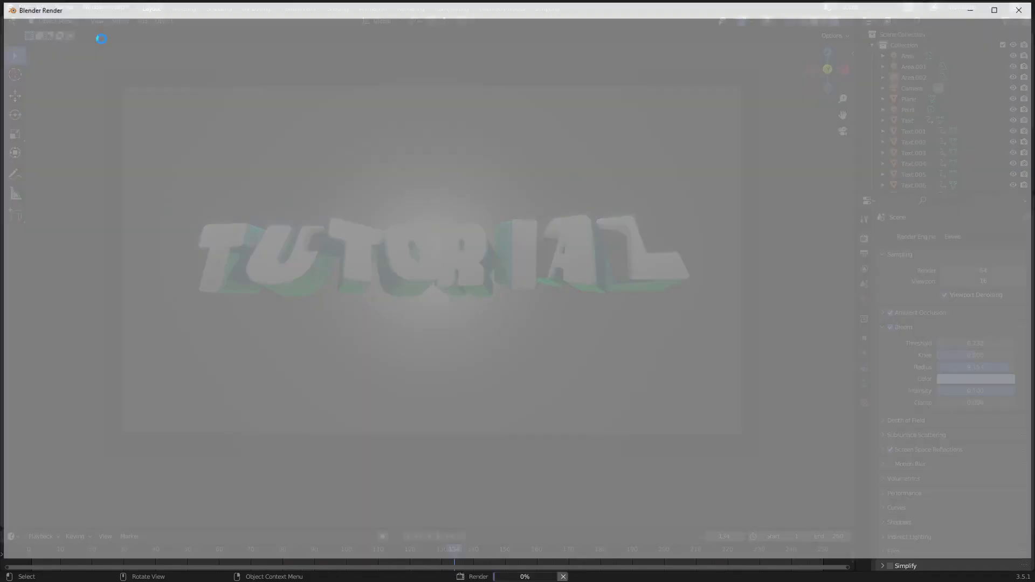
{"action": "scroll", "coordinate": [850, 312], "scroll_direction": "down", "scroll_amount": 3}
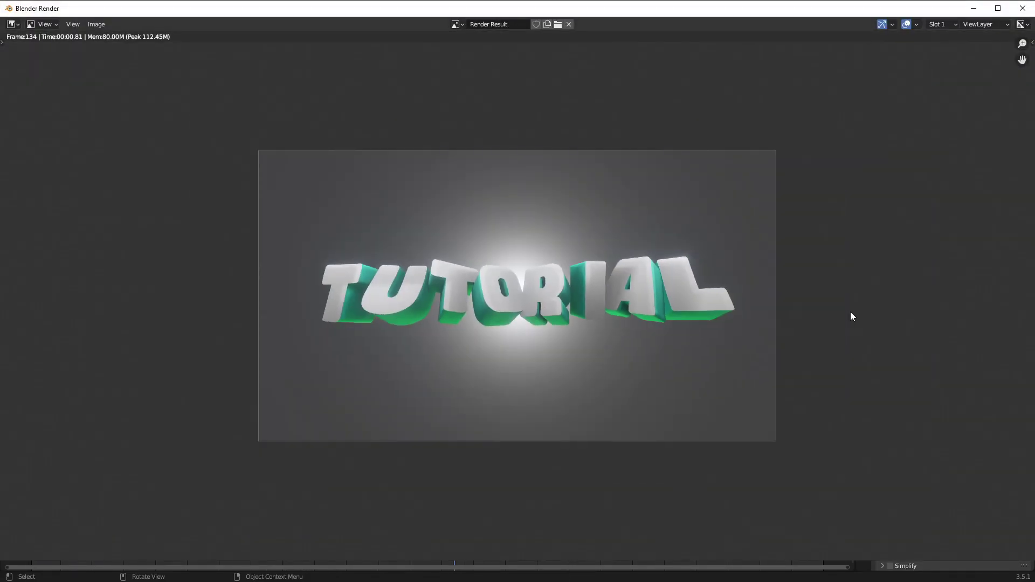
- Close the render result, then play back the letters' animation in the viewport with the timeline area slightly enlarged
{"action": "scroll", "coordinate": [851, 312], "scroll_direction": "up", "scroll_amount": 2}
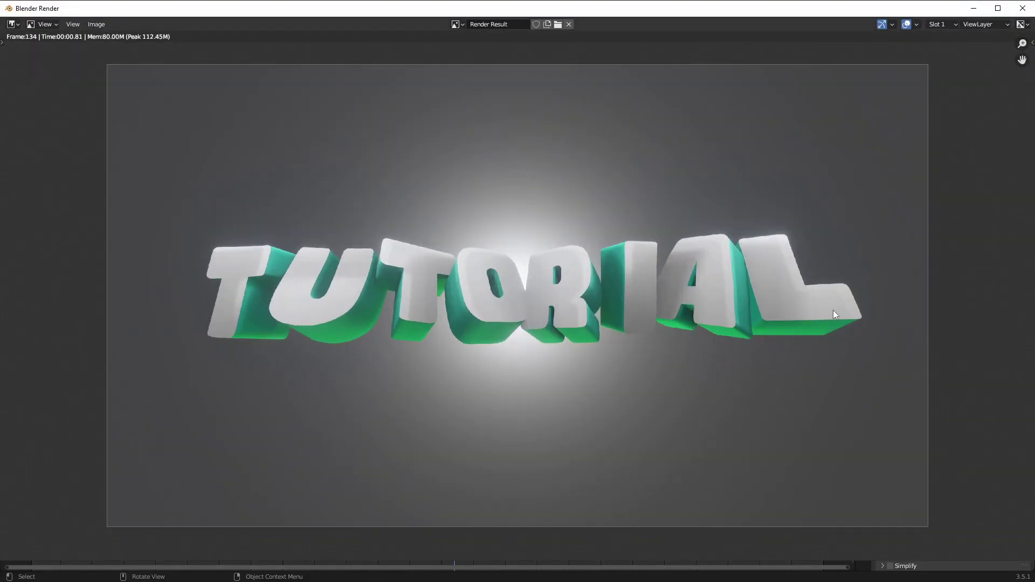
{"action": "left_click", "coordinate": [1023, 8]}
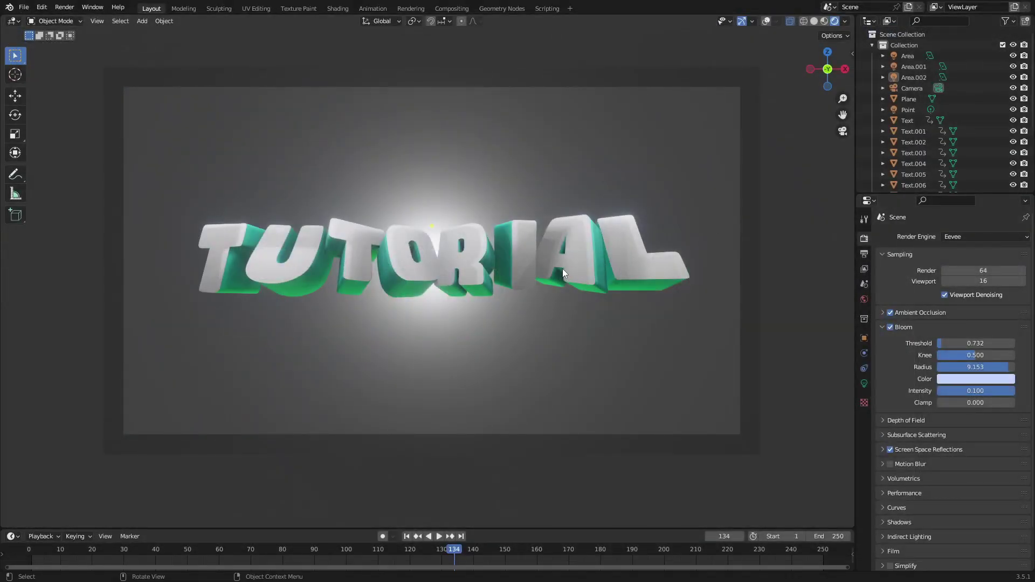
{"action": "key", "text": "space"}
{"action": "left_click_drag", "start_coordinate": [448, 528], "coordinate": [448, 516]}
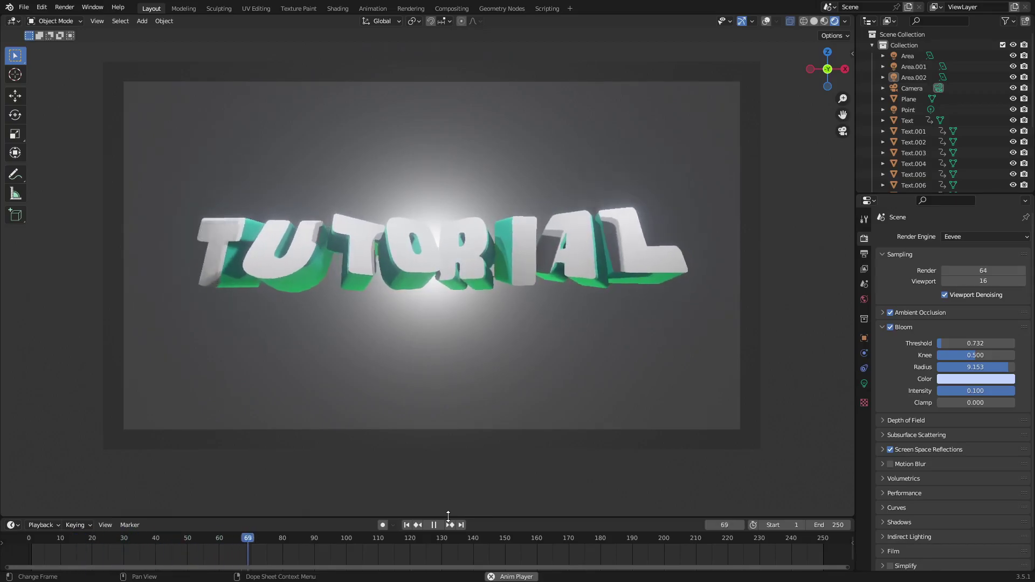
{"action": "key", "text": "space"}
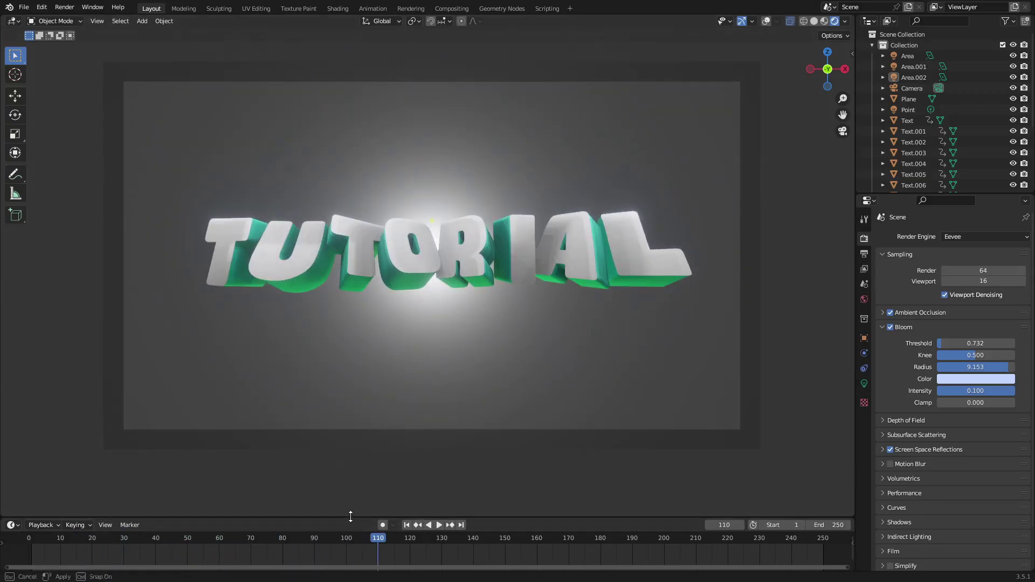
{"action": "left_click_drag", "start_coordinate": [350, 516], "coordinate": [351, 506]}
{"action": "key", "text": "space"}
{"action": "left_click", "coordinate": [336, 534]}
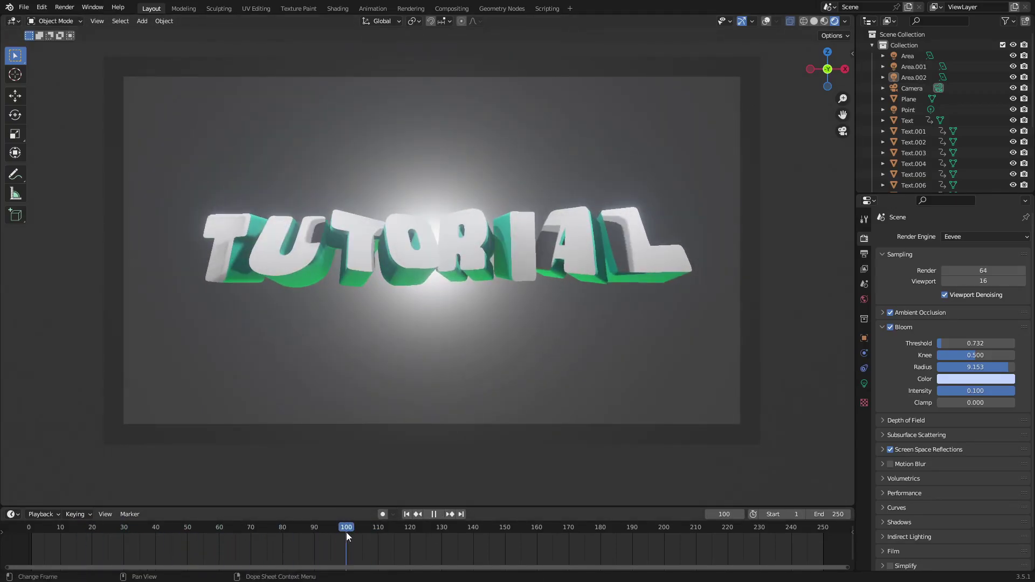
{"action": "key", "text": "space"}
- Leave the camera view, turn the viewport overlays back on and select the letter U
{"action": "key", "text": "KP_0"}
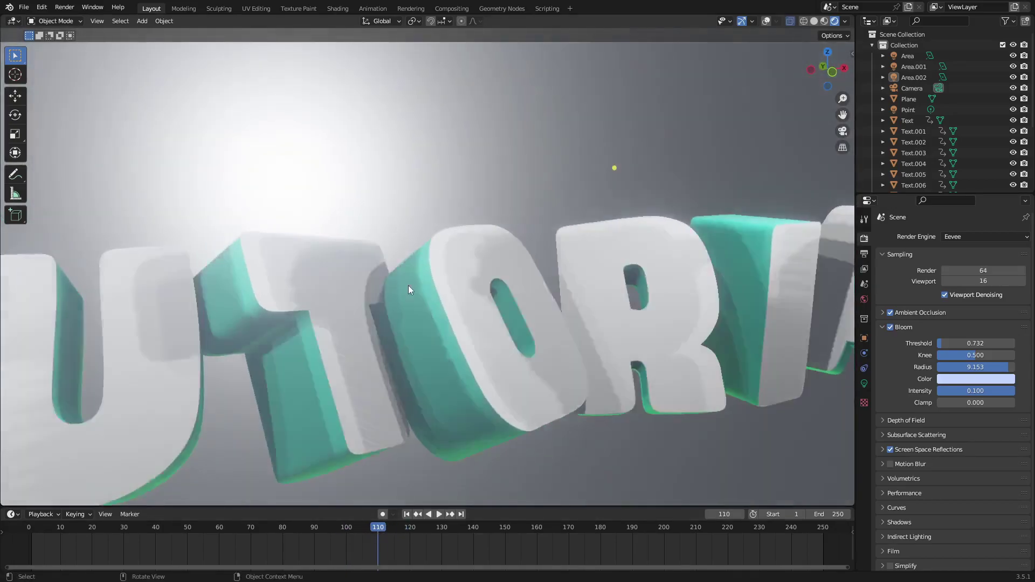
{"action": "scroll", "coordinate": [410, 287], "scroll_direction": "down", "scroll_amount": 4}
{"action": "key", "text": "alt+shift+z"}
{"action": "middle_click_drag", "start_coordinate": [522, 219], "coordinate": [383, 321]}
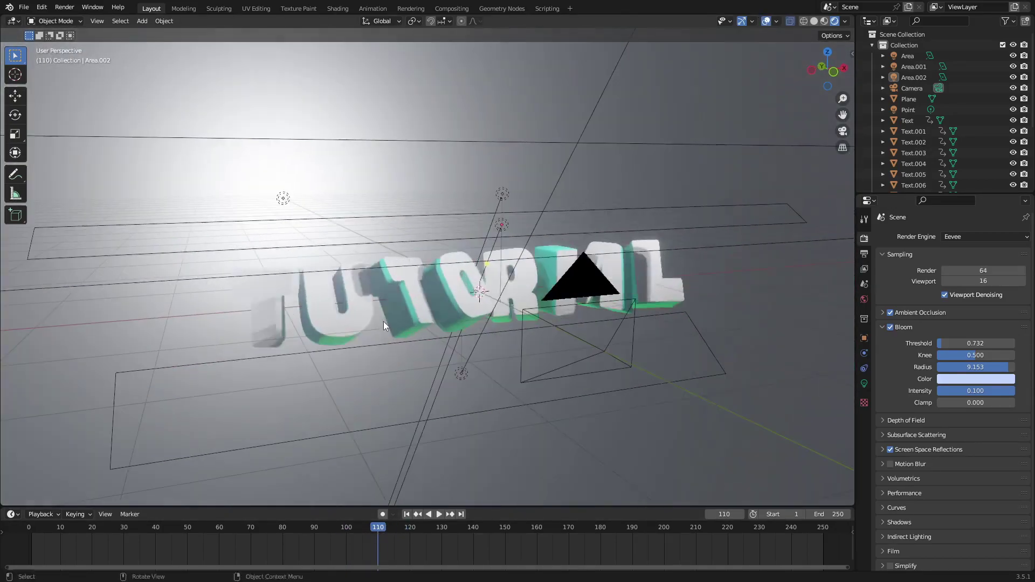
{"action": "left_click", "coordinate": [286, 328]}
{"action": "left_click", "coordinate": [279, 326]}
{"action": "middle_click_drag", "start_coordinate": [426, 276], "coordinate": [486, 289]}
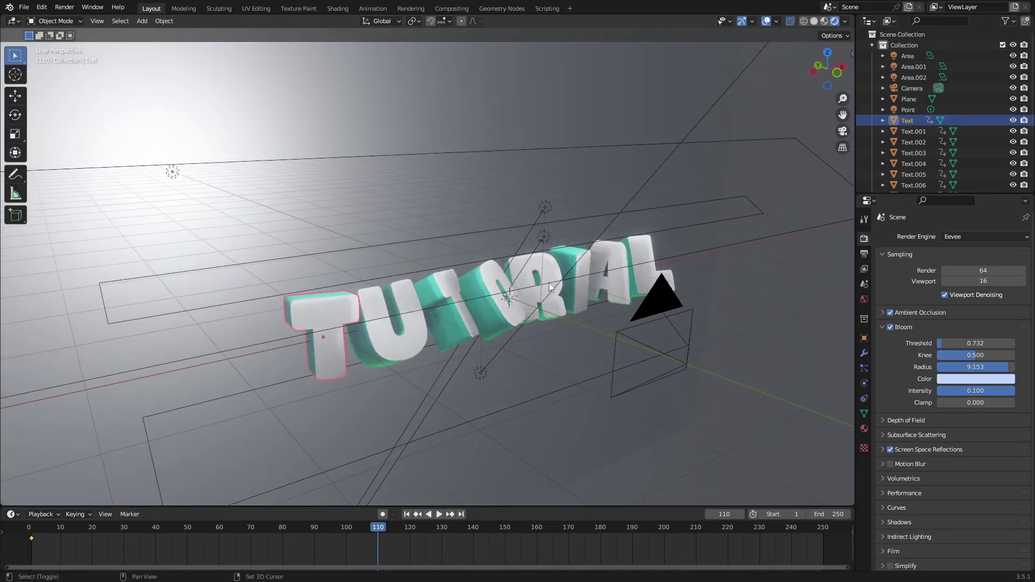
{"action": "middle_click_drag", "start_coordinate": [580, 270], "coordinate": [569, 243], "text": "shift"}
{"action": "middle_click_drag", "start_coordinate": [569, 242], "coordinate": [523, 279]}
{"action": "left_click", "coordinate": [310, 321]}
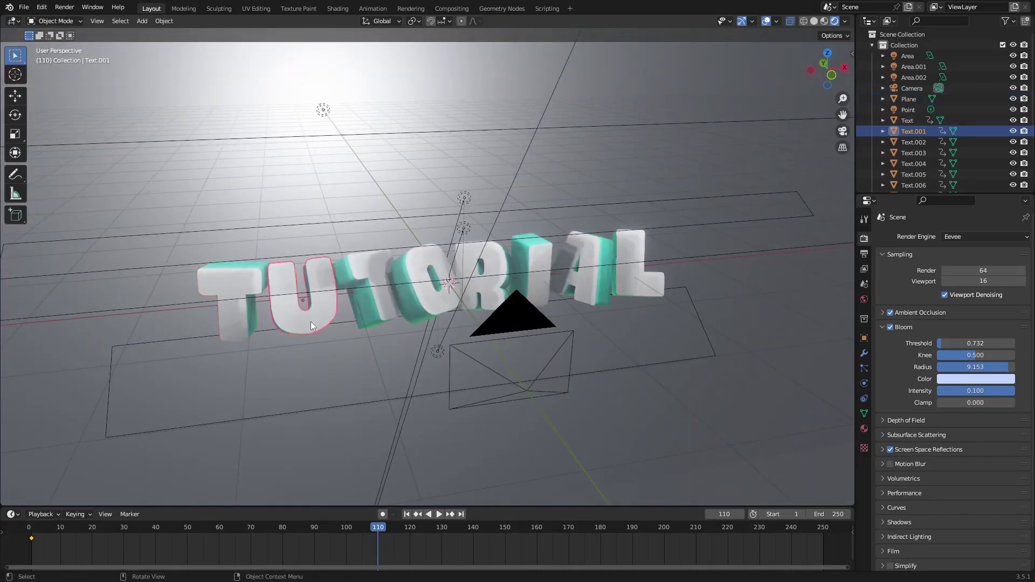
- Add a Plain Axes empty to the scene
{"action": "key", "text": "shift+a"}
{"action": "mouse_move", "coordinate": [314, 280]}
{"action": "left_click", "coordinate": [352, 277]}
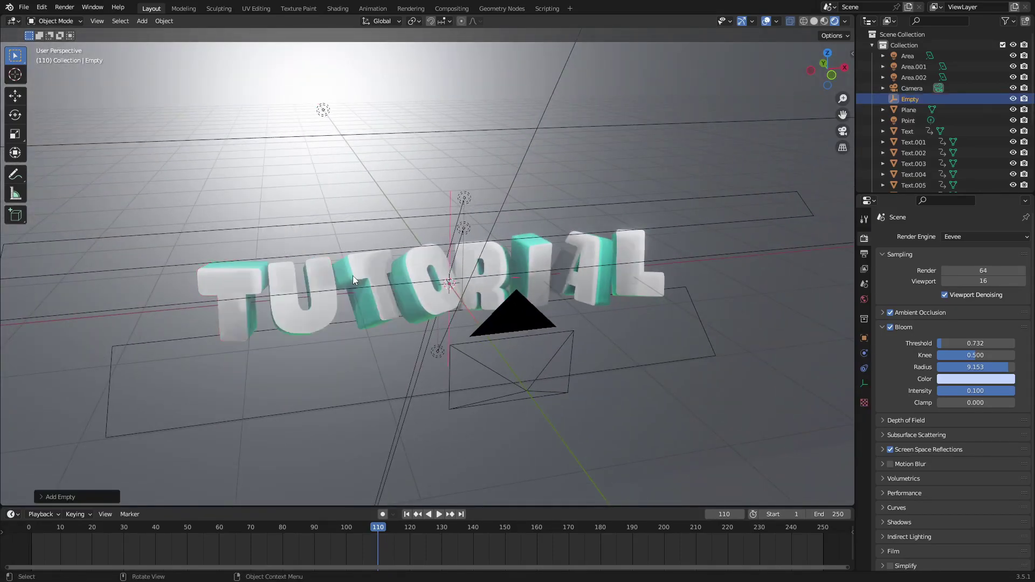
{"action": "middle_click_drag", "start_coordinate": [498, 307], "coordinate": [561, 312]}
{"action": "key", "text": "shift+a"}
{"action": "mouse_move", "coordinate": [445, 303]}
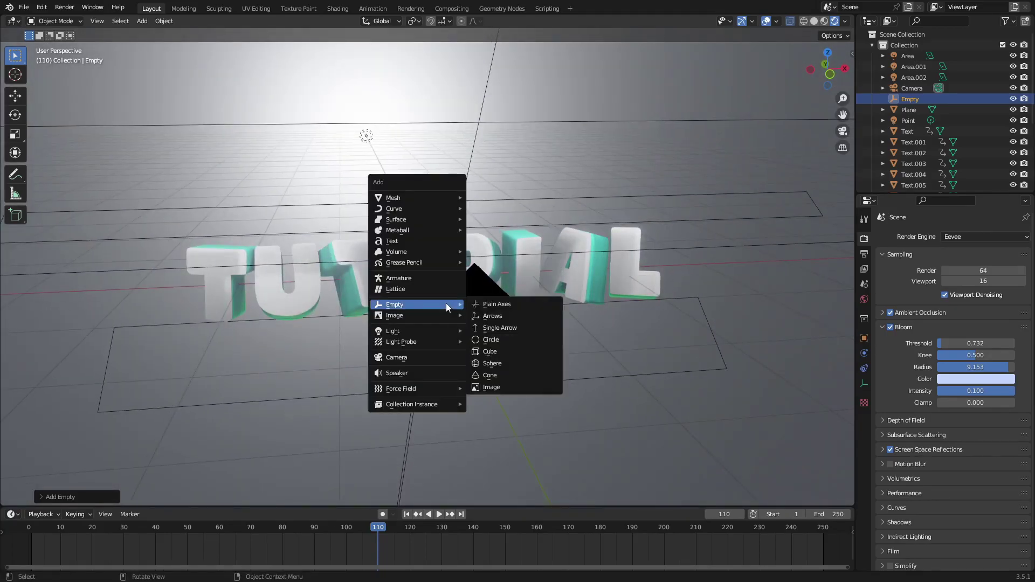
{"action": "left_click", "coordinate": [534, 309]}
- Move the empty to the first letter T and place it just behind the letter in the side view
{"action": "middle_click_drag", "start_coordinate": [689, 287], "coordinate": [626, 293]}
{"action": "key", "text": "g"}
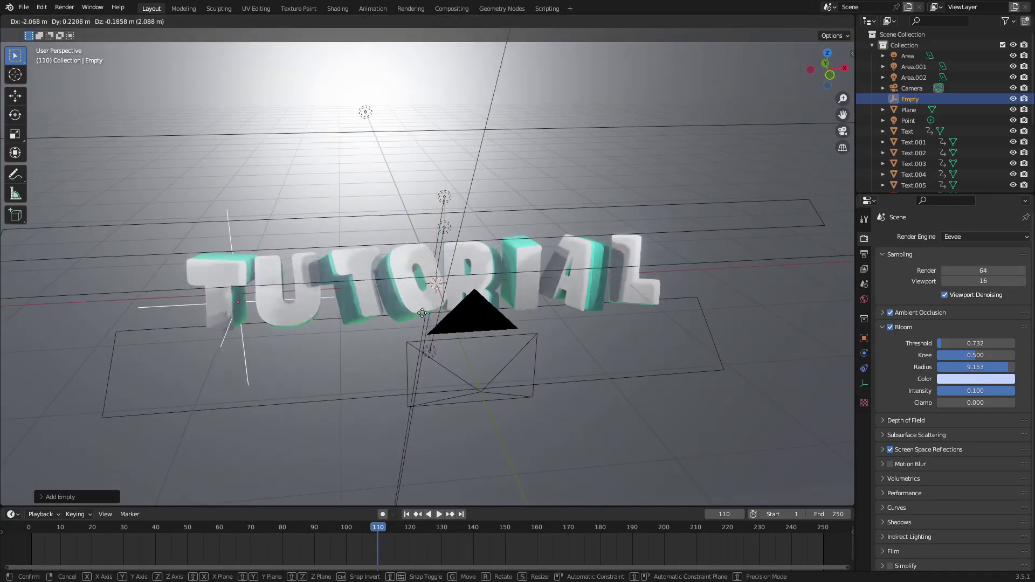
{"action": "left_click", "coordinate": [370, 323]}
{"action": "middle_click_drag", "start_coordinate": [370, 321], "coordinate": [539, 312]}
{"action": "key", "text": "KP_3"}
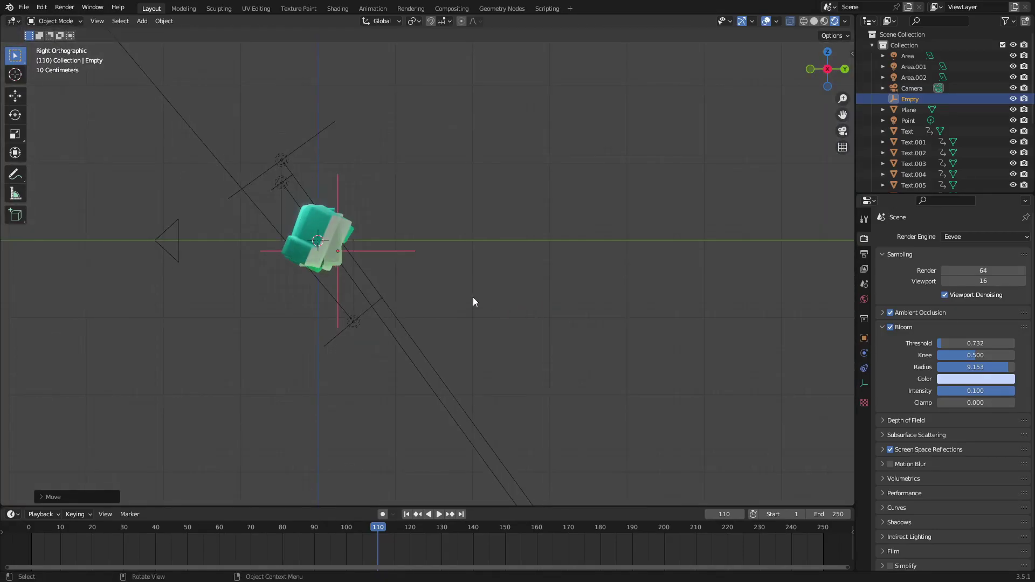
{"action": "middle_click_drag", "start_coordinate": [400, 252], "coordinate": [343, 299], "text": "shift"}
{"action": "scroll", "coordinate": [615, 278], "scroll_direction": "up", "scroll_amount": 2}
{"action": "key", "text": "g"}
{"action": "left_click", "coordinate": [568, 273]}
{"action": "scroll", "coordinate": [324, 300], "scroll_direction": "up", "scroll_amount": 4}
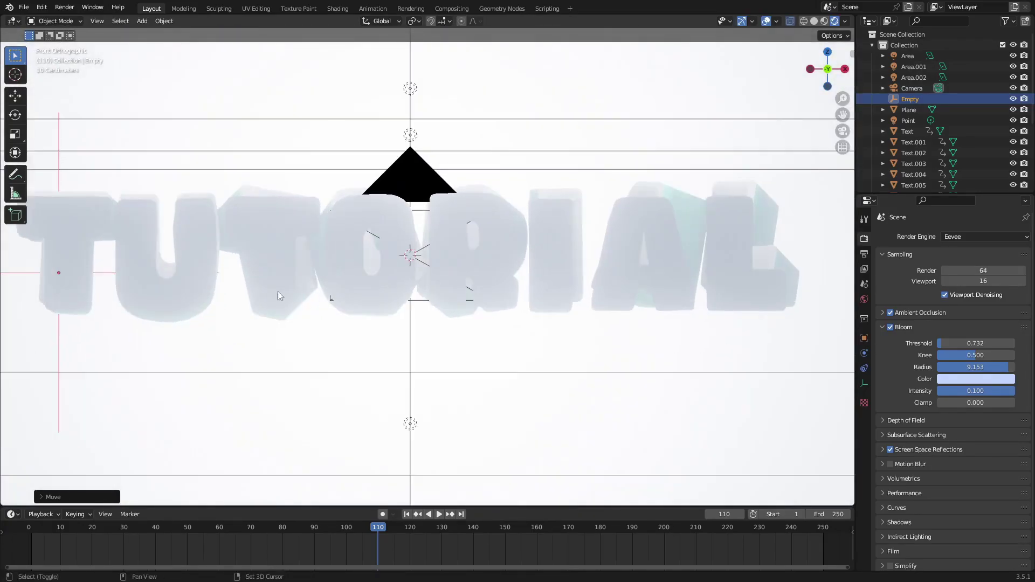
{"action": "key", "text": "KP_3"}
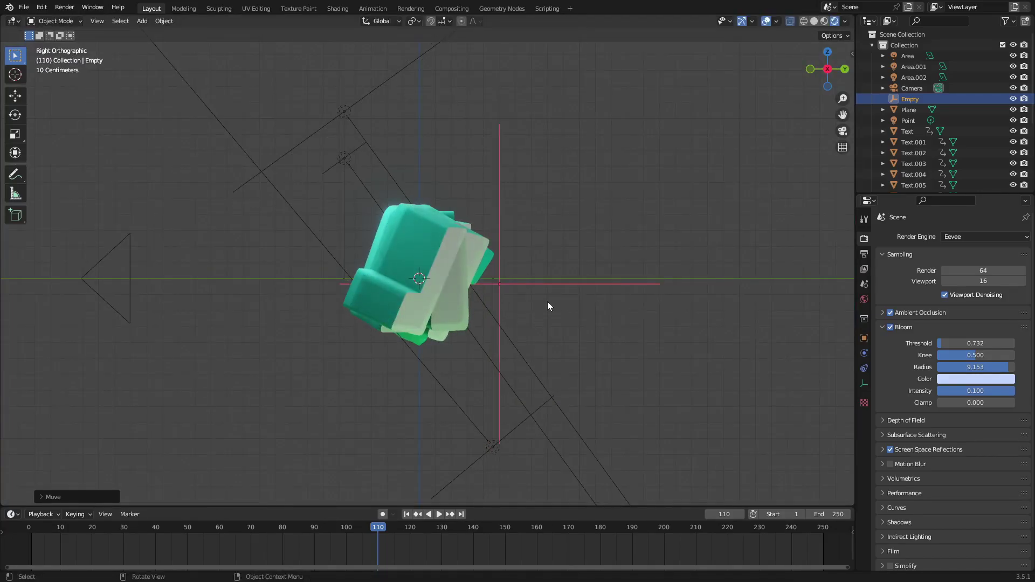
- Duplicate the empty seven times along the word in the front view, placing one copy at each remaining letter
{"action": "key", "text": "KP_1"}
{"action": "key", "text": "shift+d"}
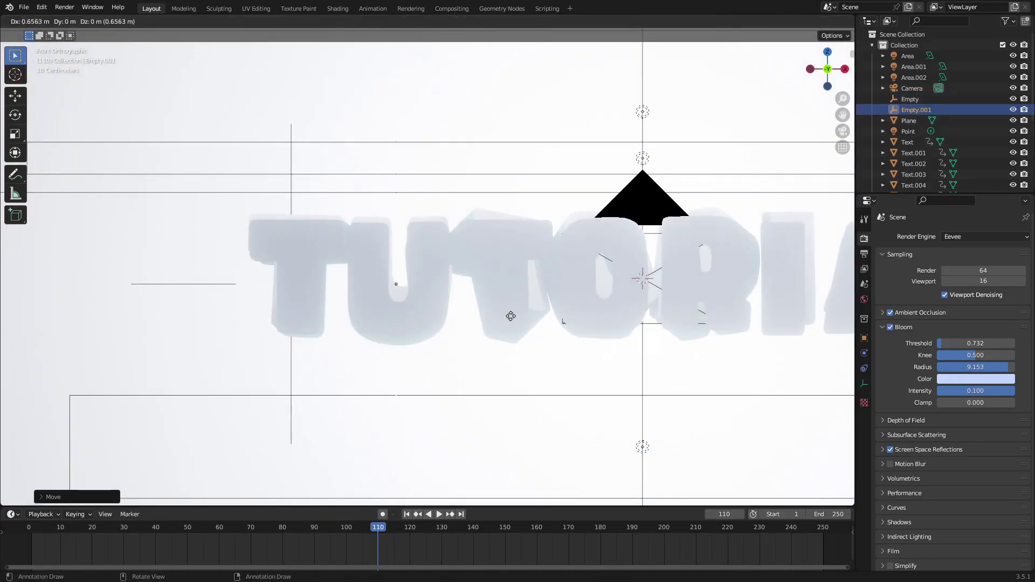
{"action": "key", "text": "shift+d"}
{"action": "left_click", "coordinate": [611, 312]}
{"action": "key", "text": "shift+d"}
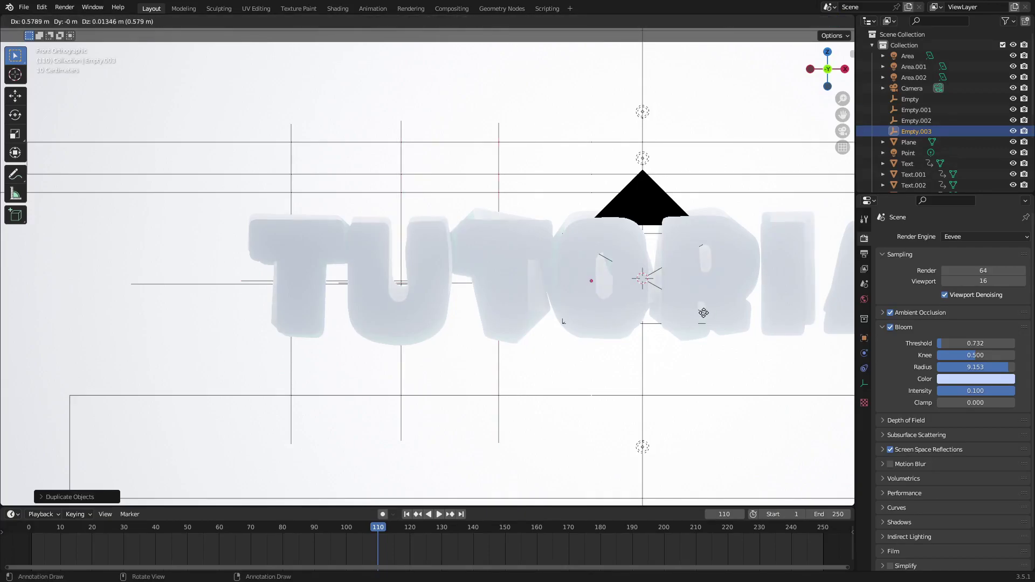
{"action": "key", "text": "shift+d"}
{"action": "left_click", "coordinate": [819, 310]}
{"action": "middle_click_drag", "start_coordinate": [812, 309], "coordinate": [496, 293], "text": "shift"}
{"action": "key", "text": "shift+d"}
{"action": "key", "text": "shift+d"}
{"action": "left_click", "coordinate": [678, 308]}
{"action": "key", "text": "shift+d"}
- Parent the letter L to the empty behind it with the Object option
{"action": "middle_click_drag", "start_coordinate": [493, 306], "coordinate": [577, 335]}
{"action": "left_click", "coordinate": [297, 291]}
{"action": "middle_click_drag", "start_coordinate": [297, 291], "coordinate": [471, 264]}
{"action": "left_click", "coordinate": [474, 268]}
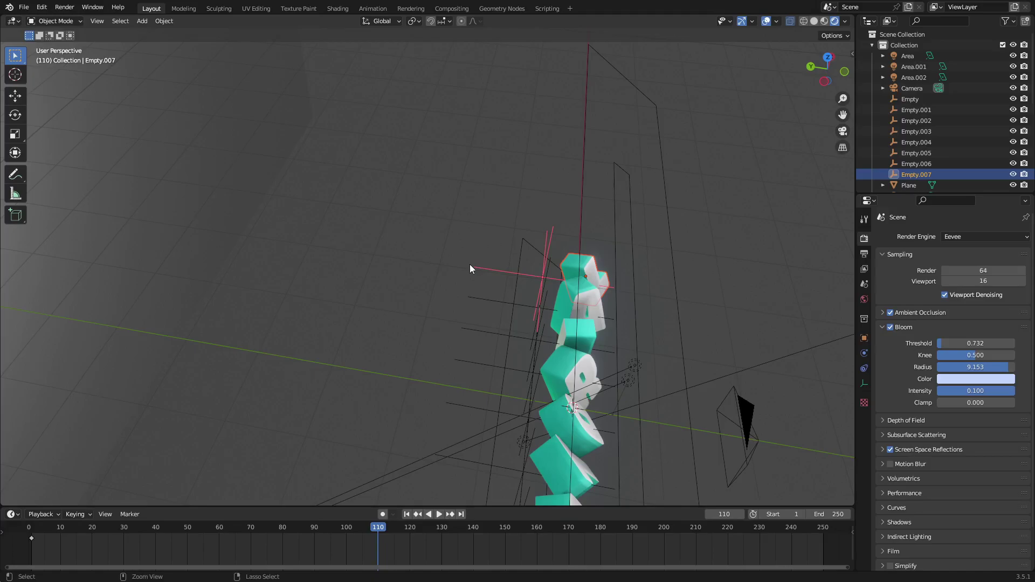
{"action": "key", "text": "ctrl+p"}
{"action": "left_click", "coordinate": [470, 265]}
- Parent the letter A to the empty behind it with the Object option
{"action": "left_click", "coordinate": [590, 293]}
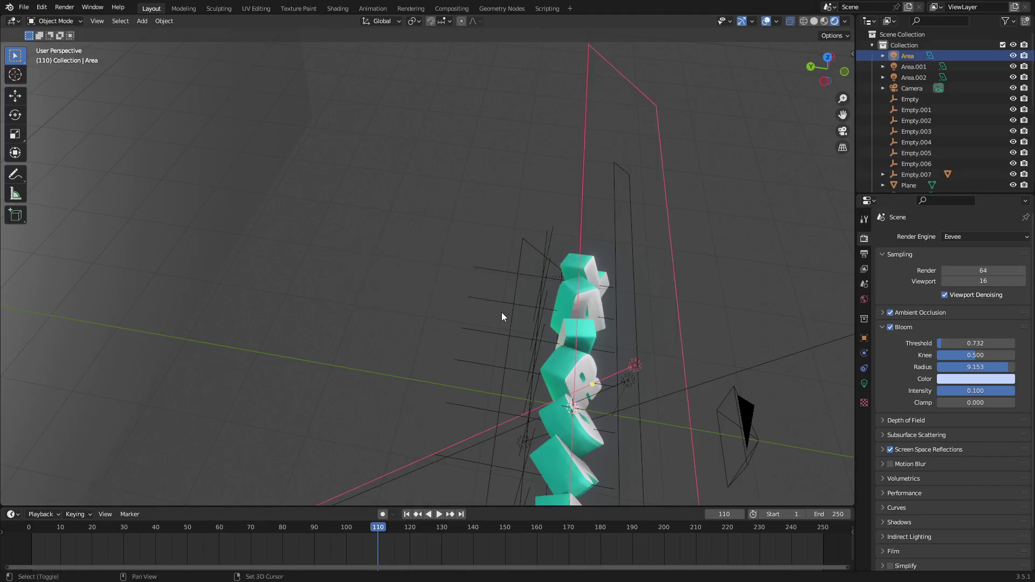
{"action": "middle_click_drag", "start_coordinate": [502, 312], "coordinate": [590, 303]}
{"action": "left_click", "coordinate": [553, 273]}
{"action": "left_click", "coordinate": [488, 279], "text": "shift"}
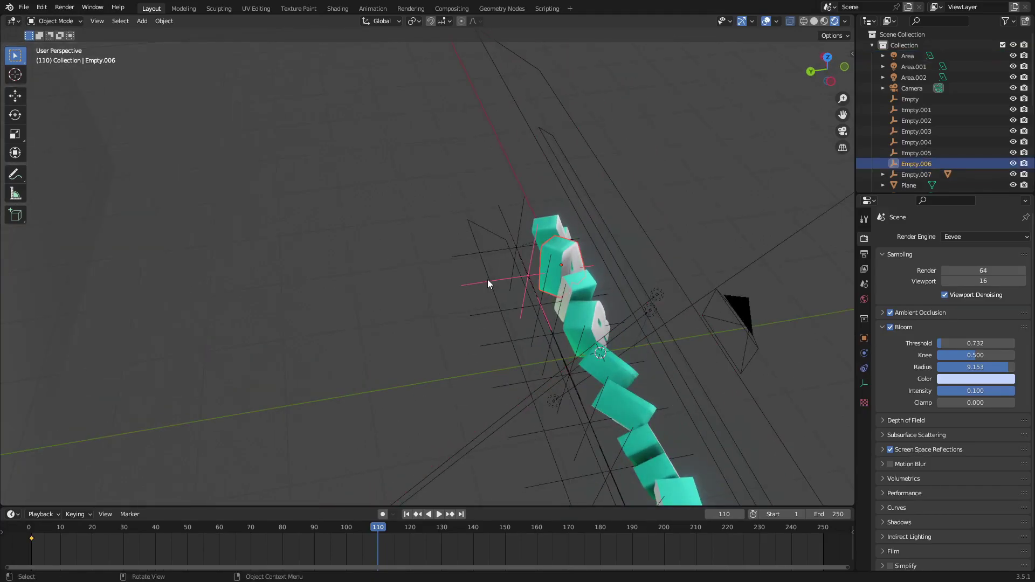
{"action": "key", "text": "ctrl+p"}
{"action": "left_click", "coordinate": [488, 279]}
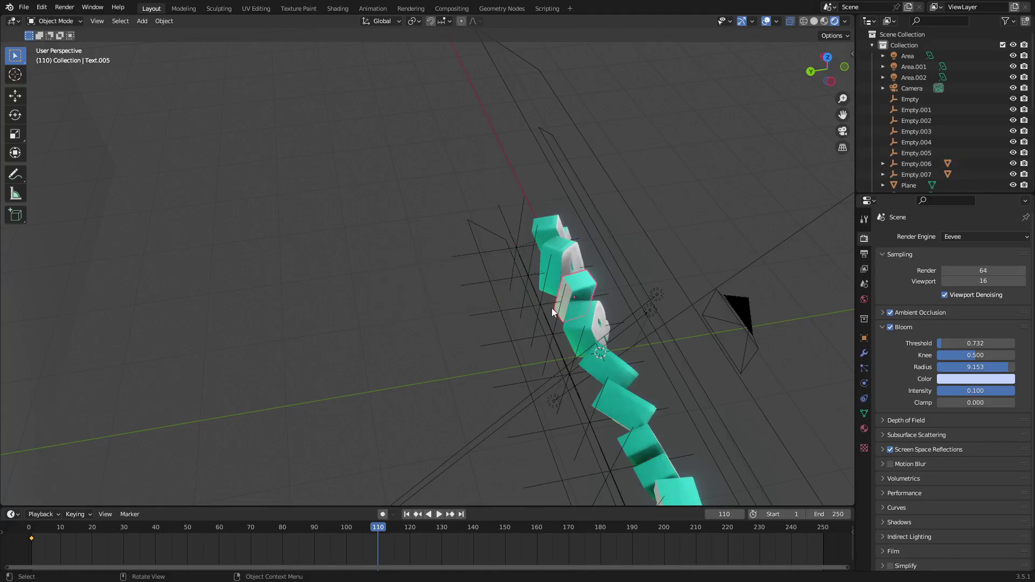
- Parent the letters I and R each to the empty behind them with the Object option
{"action": "left_click", "coordinate": [477, 314]}
{"action": "key", "text": "ctrl+p"}
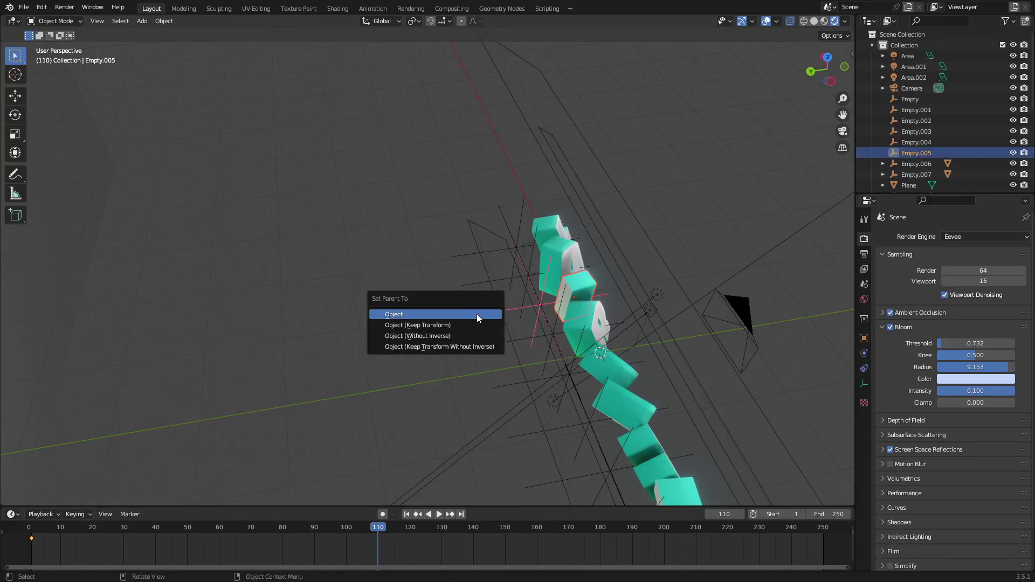
{"action": "left_click", "coordinate": [477, 313]}
{"action": "left_click", "coordinate": [584, 326]}
{"action": "left_click", "coordinate": [487, 345], "text": "shift"}
{"action": "key", "text": "ctrl+p"}
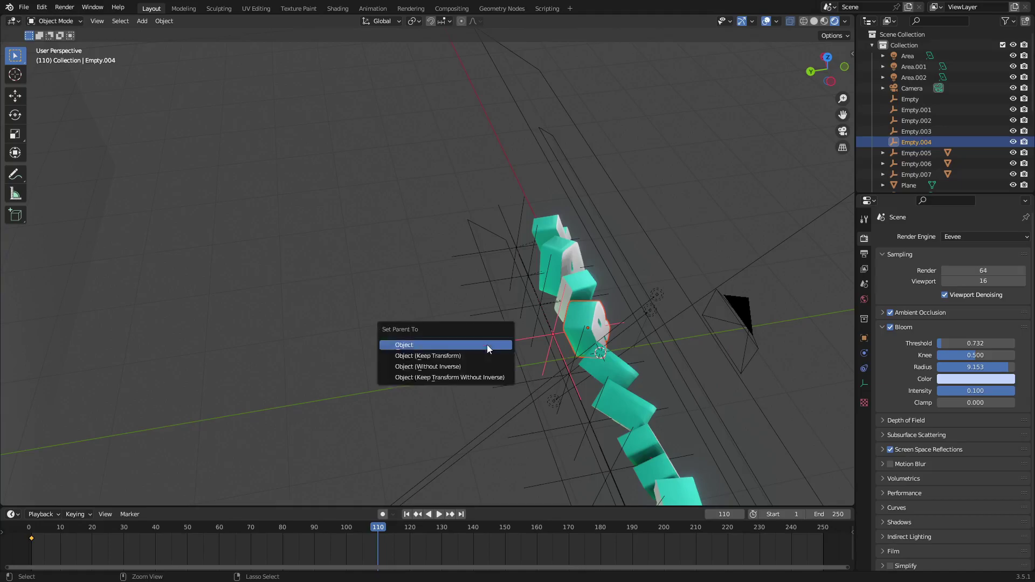
{"action": "left_click", "coordinate": [487, 345]}
- Parent the letter O to the empty behind it with the Object option
{"action": "left_click", "coordinate": [628, 367]}
{"action": "left_click", "coordinate": [519, 385], "text": "shift"}
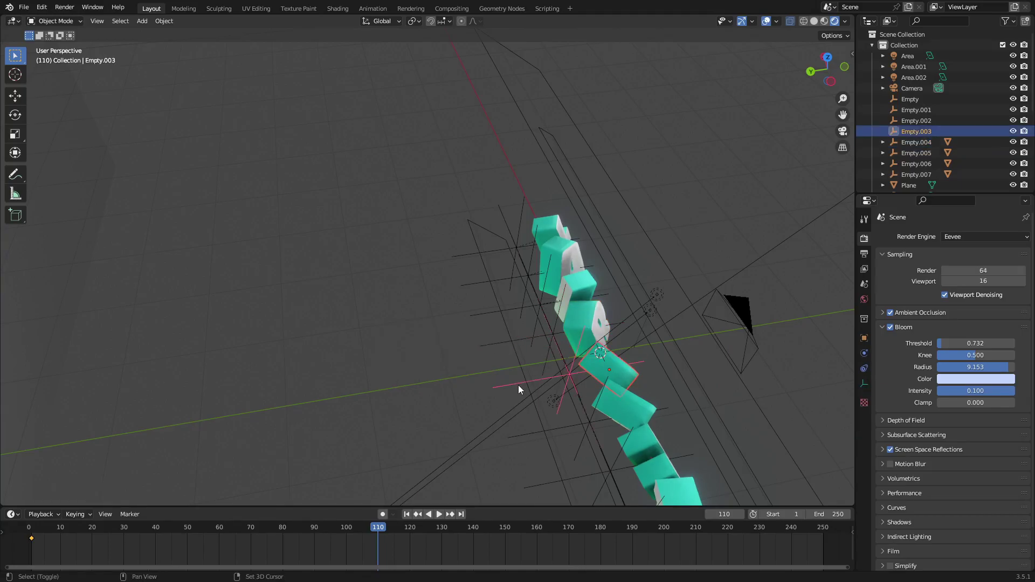
{"action": "key", "text": "ctrl+p"}
{"action": "left_click", "coordinate": [518, 385]}
- Parent the second letter T to the empty behind it with the Object option
{"action": "middle_click_drag", "start_coordinate": [519, 386], "coordinate": [529, 255]}
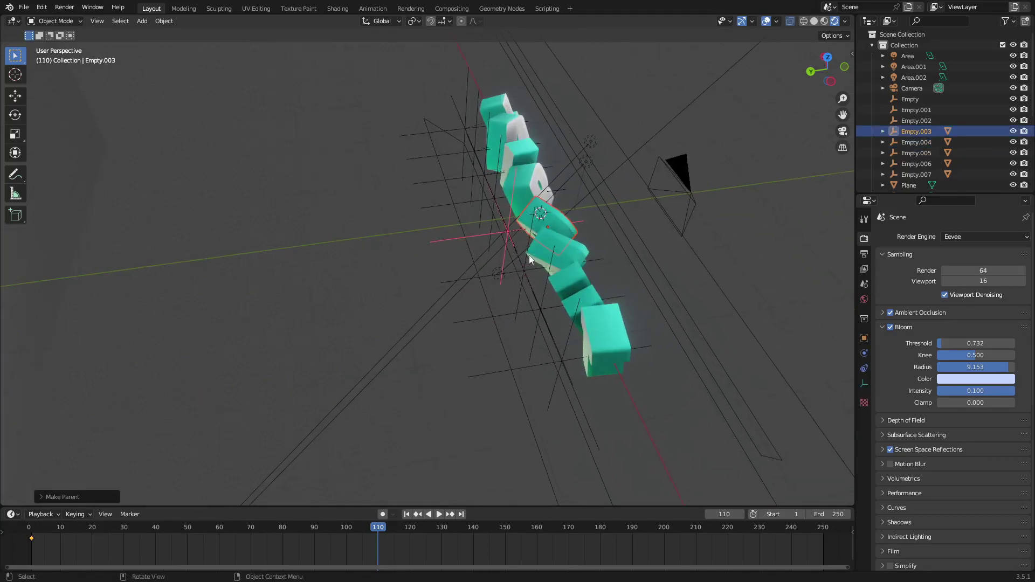
{"action": "left_click", "coordinate": [510, 283]}
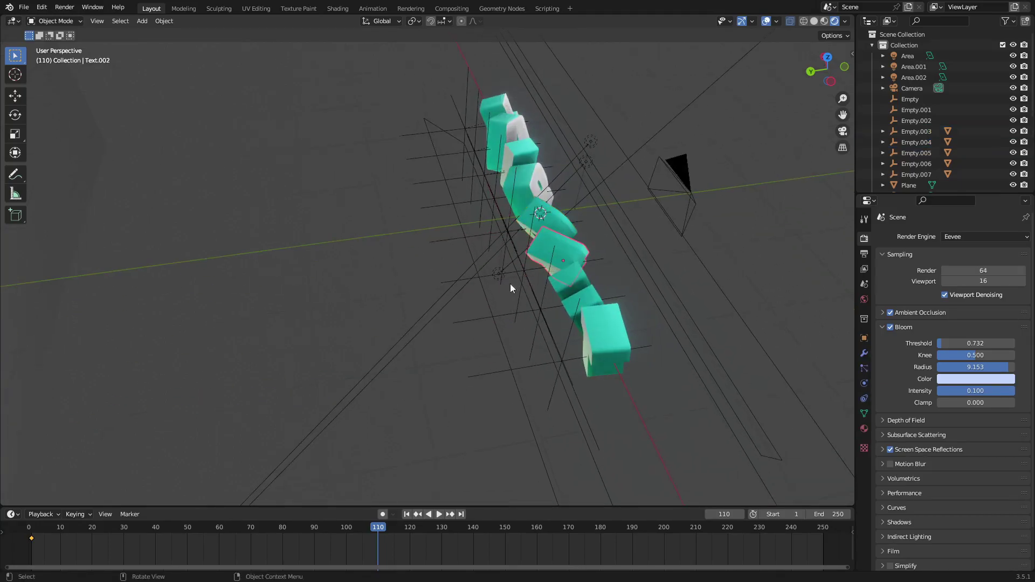
{"action": "left_click", "coordinate": [565, 252]}
{"action": "left_click", "coordinate": [477, 282], "text": "shift"}
{"action": "key", "text": "ctrl+z"}
{"action": "left_click", "coordinate": [440, 279], "text": "shift"}
{"action": "key", "text": "ctrl+p"}
{"action": "left_click", "coordinate": [439, 280]}
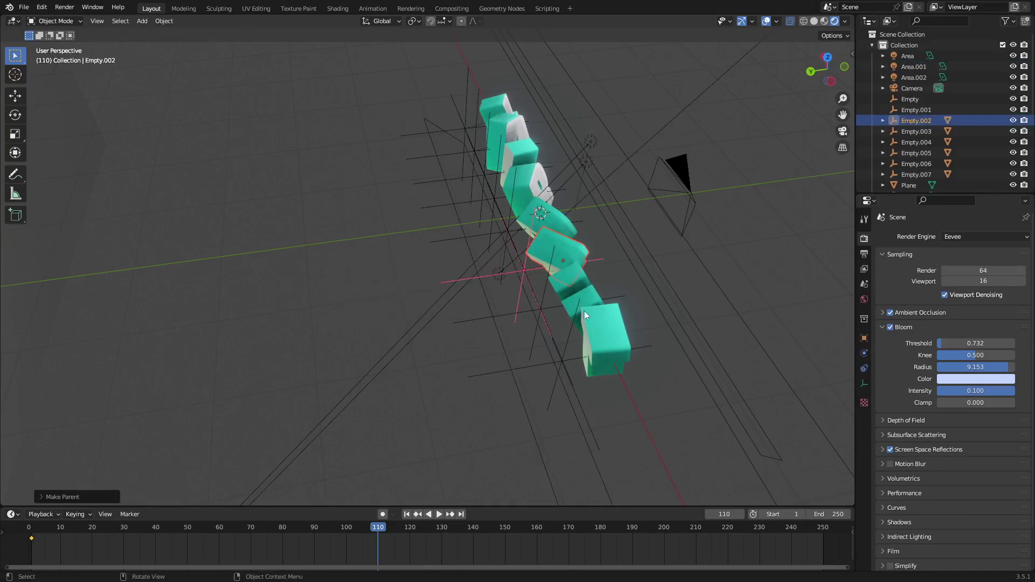
- Parent the letter U and the first letter T each to the empty behind them with the Object option
{"action": "left_click", "coordinate": [481, 315]}
{"action": "left_click", "coordinate": [460, 319]}
{"action": "key", "text": "ctrl+p"}
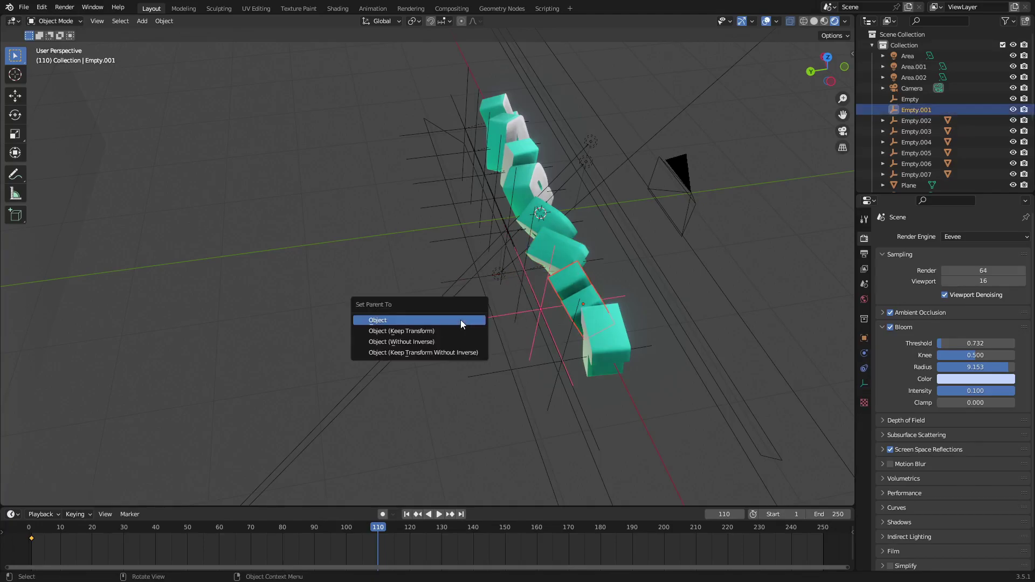
{"action": "left_click", "coordinate": [460, 320]}
{"action": "left_click", "coordinate": [589, 336]}
{"action": "left_click", "coordinate": [484, 373], "text": "shift"}
{"action": "key", "text": "ctrl+p"}
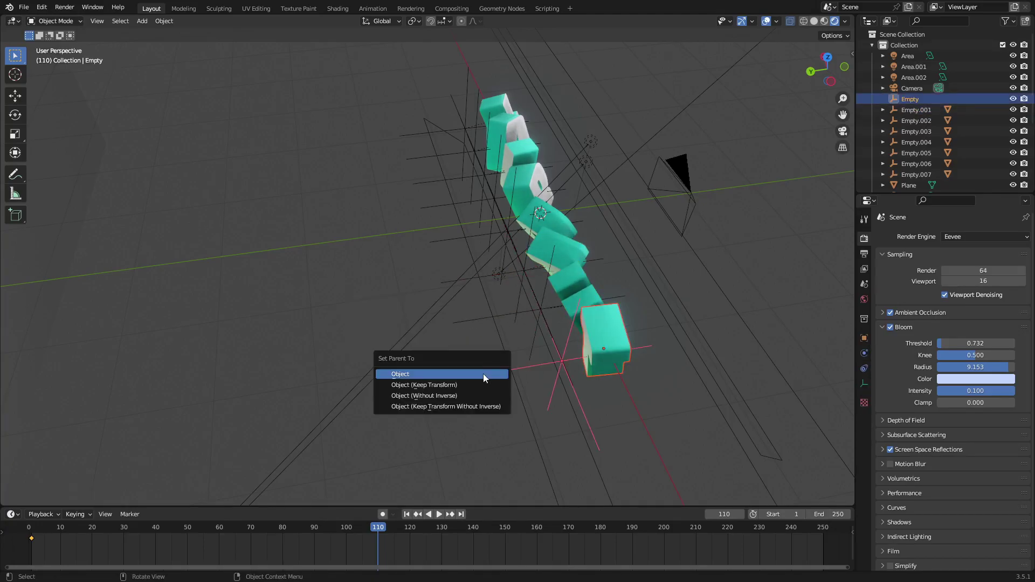
{"action": "left_click", "coordinate": [483, 374]}
- Check the parenting by selecting the empties one after another and trial-moving them, cancelling each move
{"action": "left_click", "coordinate": [516, 368]}
{"action": "middle_click_drag", "start_coordinate": [516, 368], "coordinate": [468, 337]}
{"action": "key", "text": "g"}
{"action": "right_click", "coordinate": [478, 333]}
{"action": "middle_click_drag", "start_coordinate": [455, 302], "coordinate": [435, 308]}
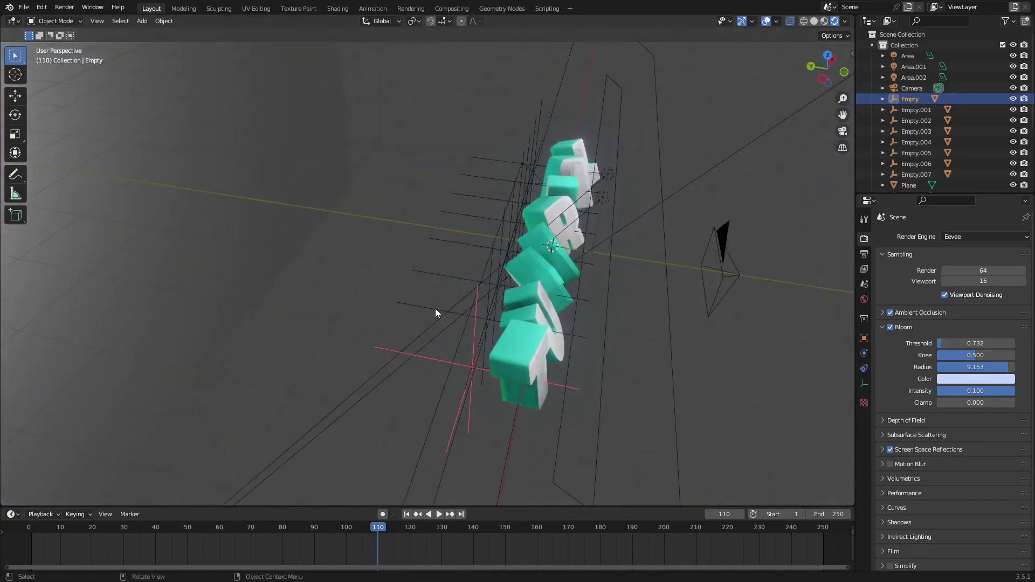
{"action": "left_click", "coordinate": [434, 308]}
{"action": "left_click", "coordinate": [455, 271]}
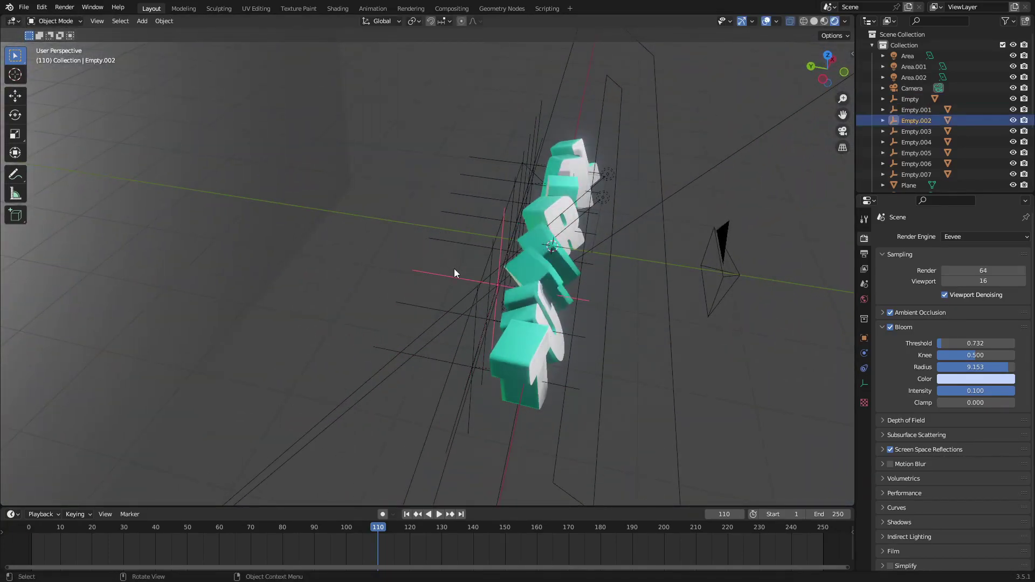
{"action": "left_click", "coordinate": [480, 249]}
{"action": "left_click", "coordinate": [479, 214]}
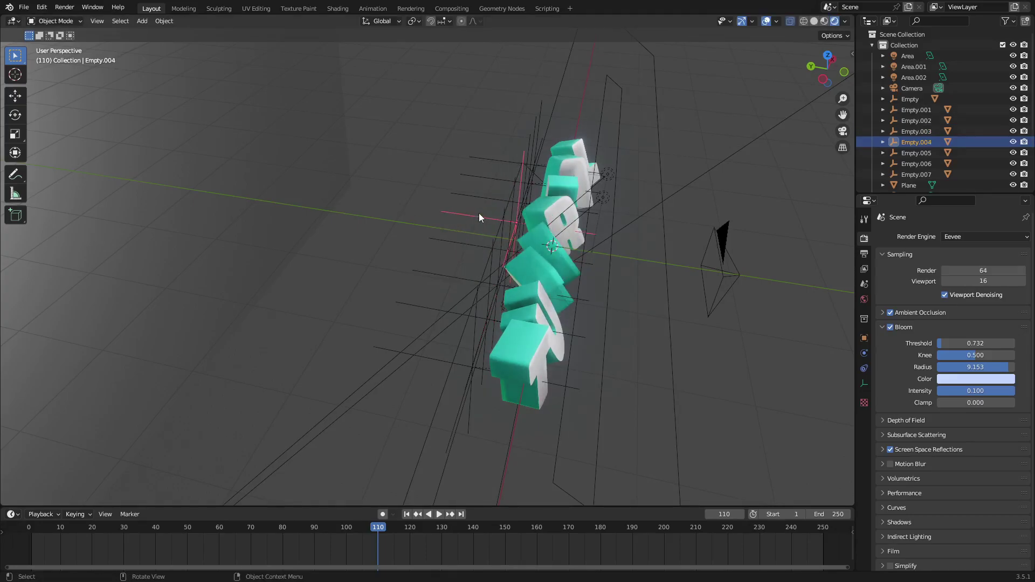
{"action": "left_click", "coordinate": [504, 184]}
{"action": "left_click", "coordinate": [504, 178]}
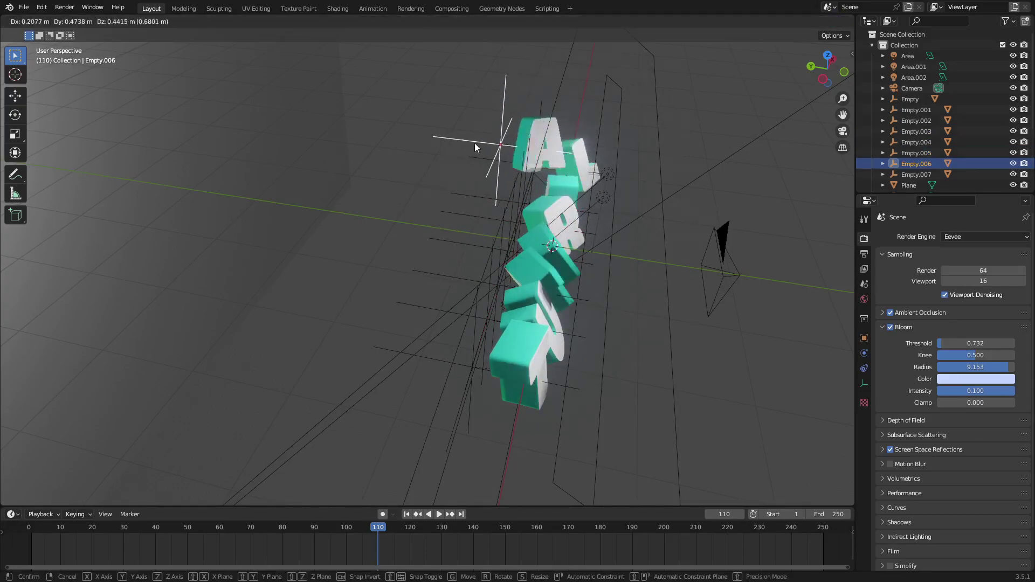
{"action": "left_click", "coordinate": [506, 160]}
- Hide the relationship lines and selection outlines in the viewport overlays, keeping the object extras displayed
{"action": "middle_click_drag", "start_coordinate": [550, 260], "coordinate": [449, 326]}
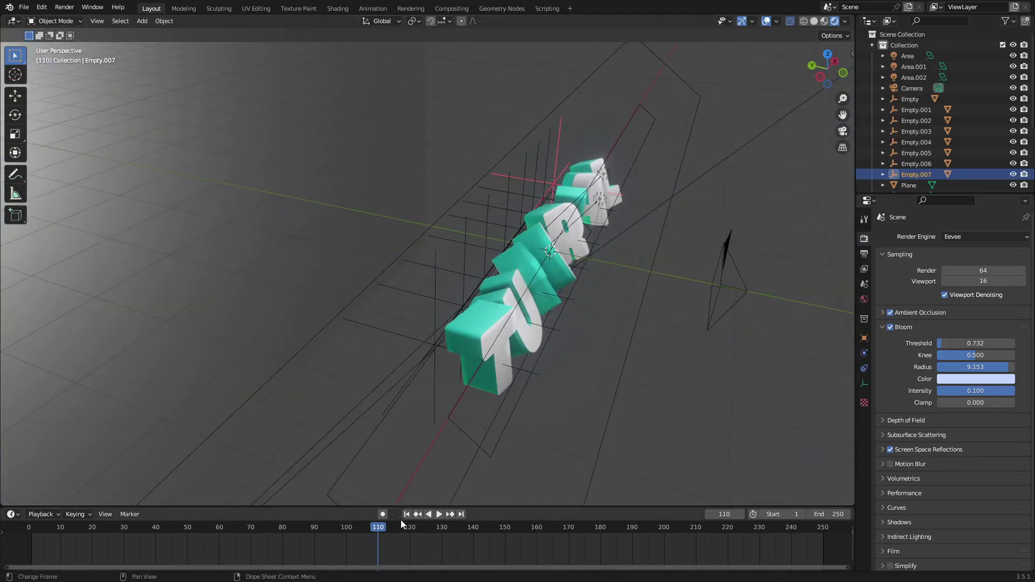
{"action": "middle_click_drag", "start_coordinate": [522, 381], "coordinate": [620, 227]}
{"action": "left_click", "coordinate": [506, 335]}
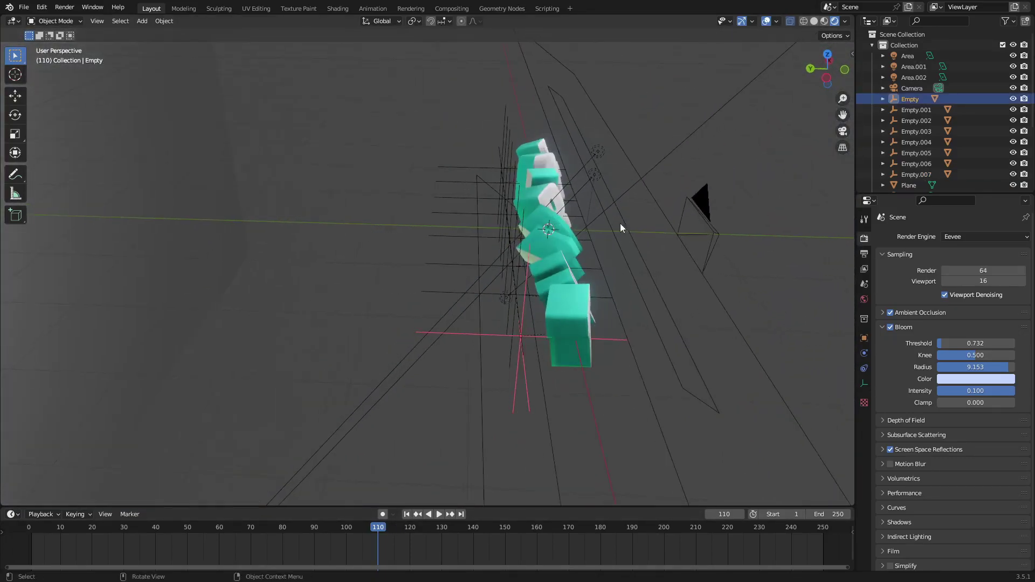
{"action": "left_click", "coordinate": [752, 22]}
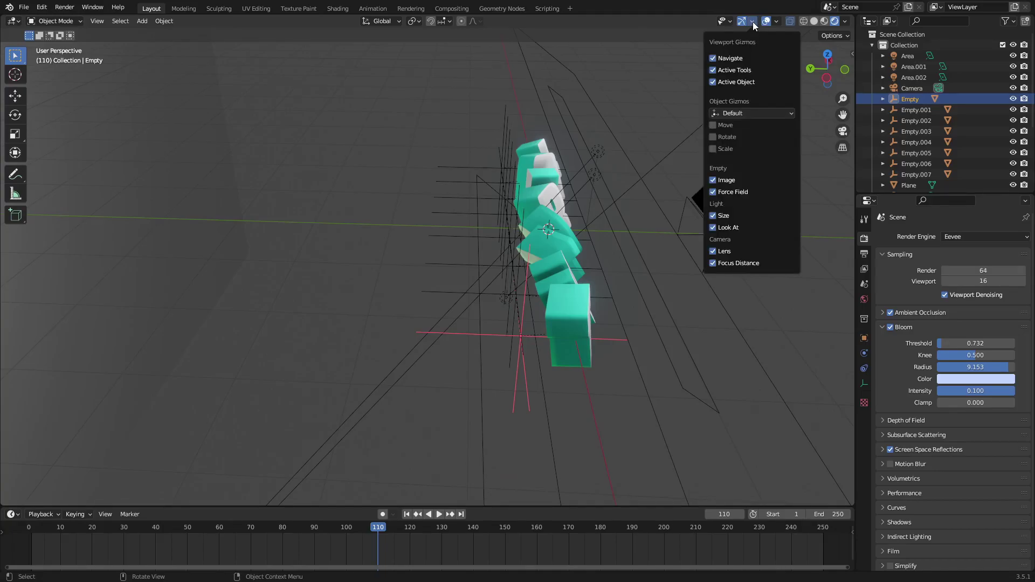
{"action": "left_click", "coordinate": [778, 21]}
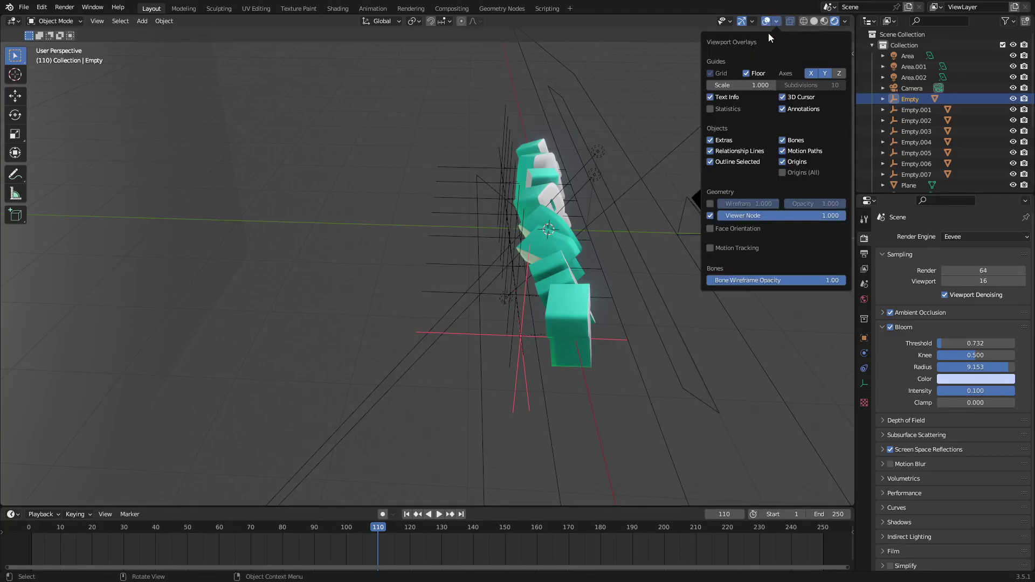
{"action": "left_click", "coordinate": [725, 151]}
{"action": "left_click", "coordinate": [730, 162]}
{"action": "left_click", "coordinate": [723, 141]}
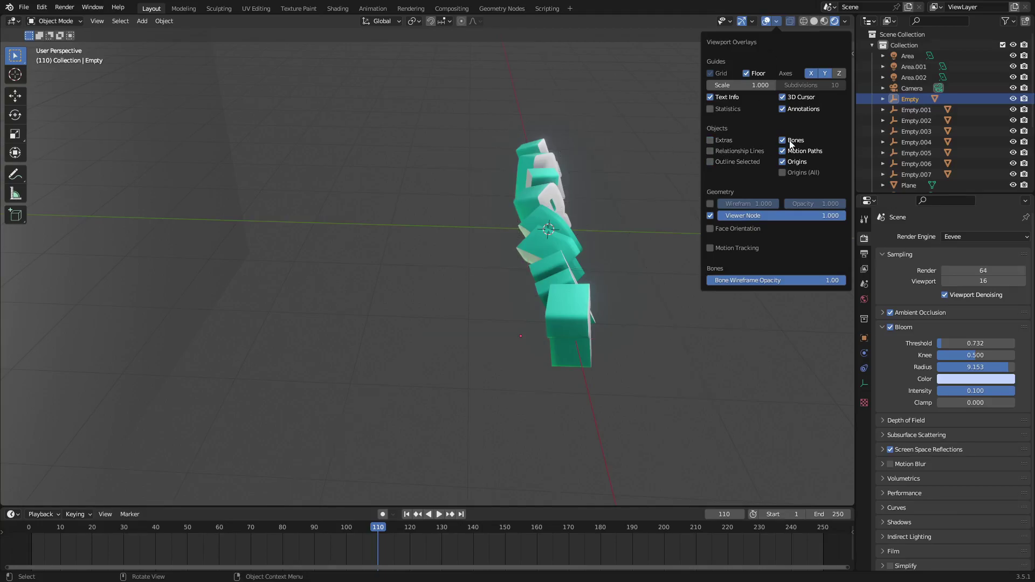
{"action": "left_click", "coordinate": [776, 21]}
{"action": "left_click", "coordinate": [716, 142]}
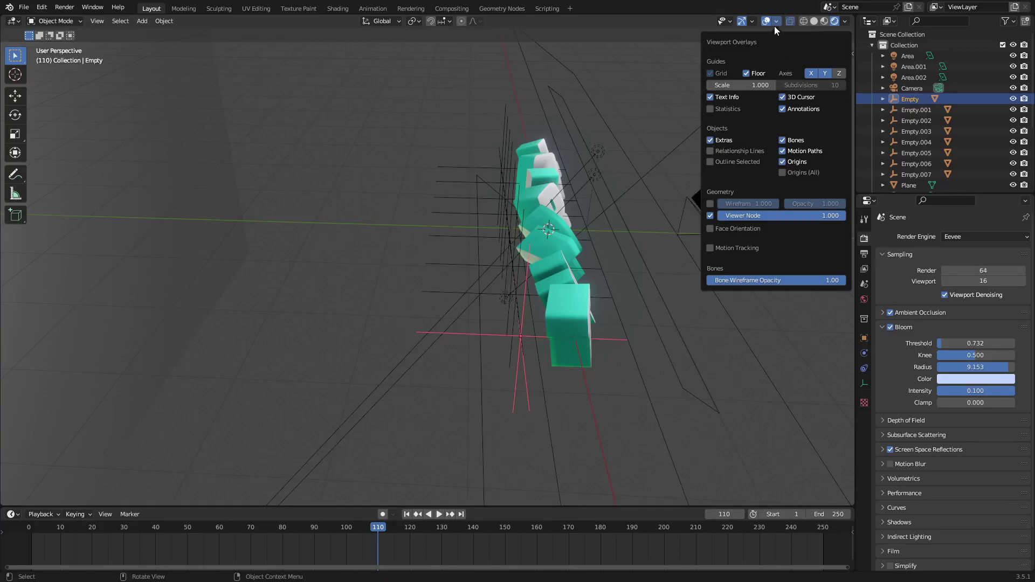
- Select all eight empties behind the letters and insert a Location keyframe for them at frame 110
{"action": "middle_click_drag", "start_coordinate": [672, 119], "coordinate": [548, 241]}
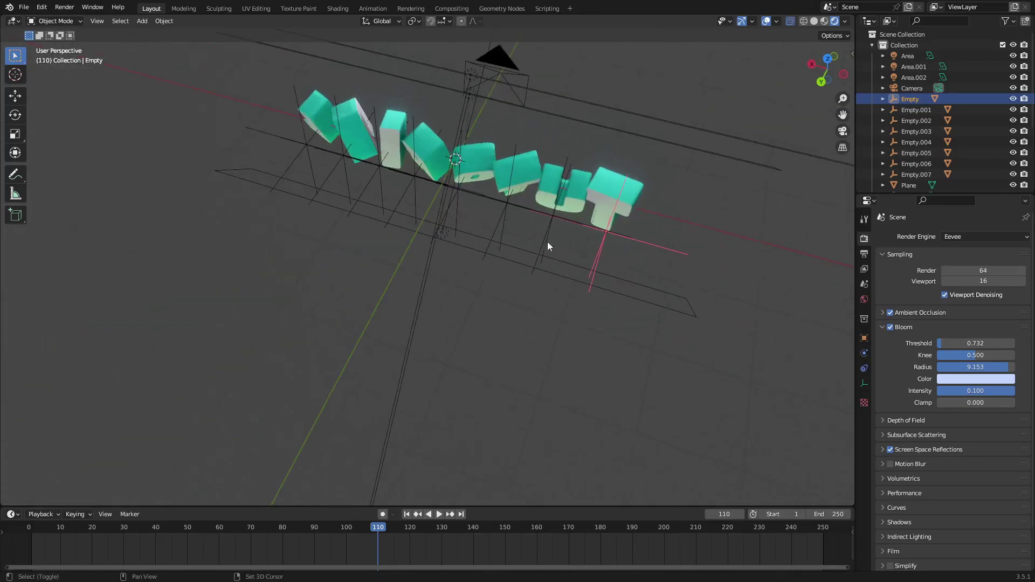
{"action": "left_click", "coordinate": [548, 241], "text": "shift"}
{"action": "left_click", "coordinate": [503, 231], "text": "shift"}
{"action": "middle_click_drag", "start_coordinate": [465, 218], "coordinate": [407, 216]}
{"action": "left_click", "coordinate": [440, 220], "text": "shift"}
{"action": "left_click", "coordinate": [387, 214], "text": "shift"}
{"action": "left_click", "coordinate": [345, 213], "text": "shift"}
{"action": "left_click", "coordinate": [305, 204], "text": "shift"}
{"action": "left_click", "coordinate": [292, 203], "text": "shift"}
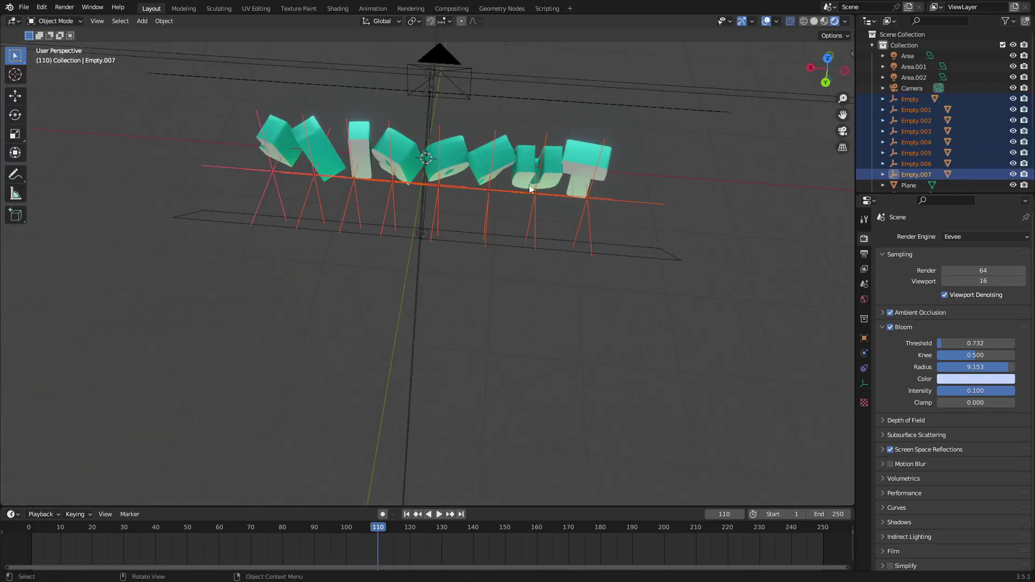
{"action": "middle_click_drag", "start_coordinate": [292, 203], "coordinate": [432, 370]}
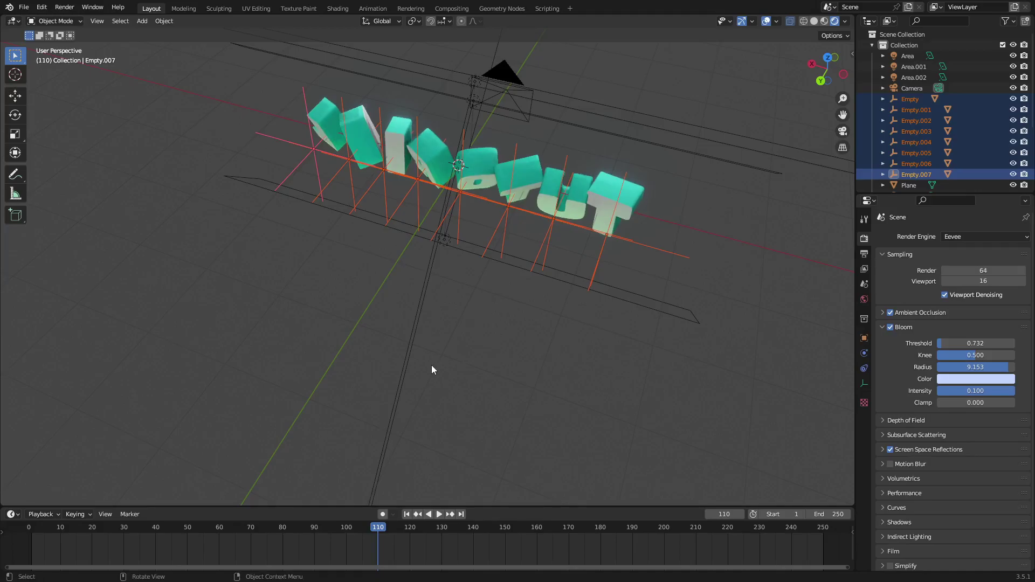
{"action": "key", "text": "i"}
{"action": "left_click", "coordinate": [532, 239]}
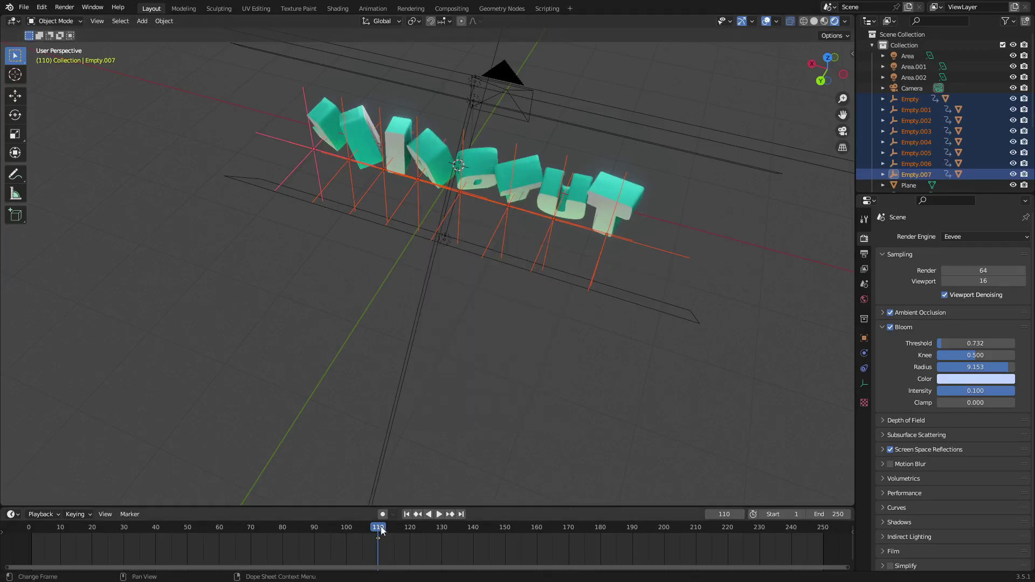
- At frame 120, move the eight selected empties slightly down along the Z axis and insert a Location keyframe
{"action": "left_click_drag", "start_coordinate": [381, 531], "coordinate": [410, 531]}
{"action": "key", "text": "i"}
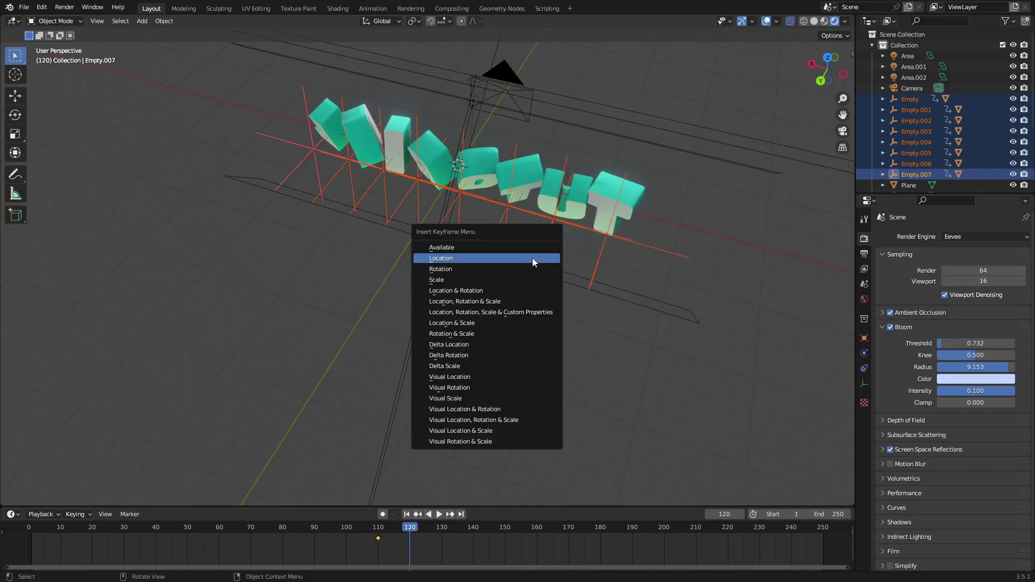
{"action": "left_click", "coordinate": [532, 258]}
{"action": "middle_click_drag", "start_coordinate": [533, 258], "coordinate": [662, 284]}
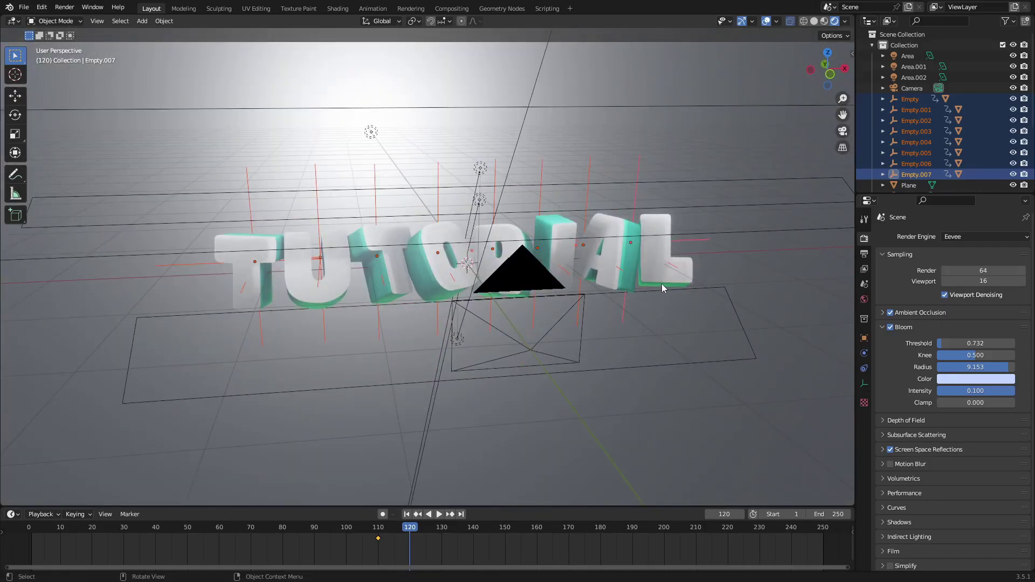
{"action": "key", "text": "g"}
{"action": "key", "text": "z"}
{"action": "left_click", "coordinate": [665, 289]}
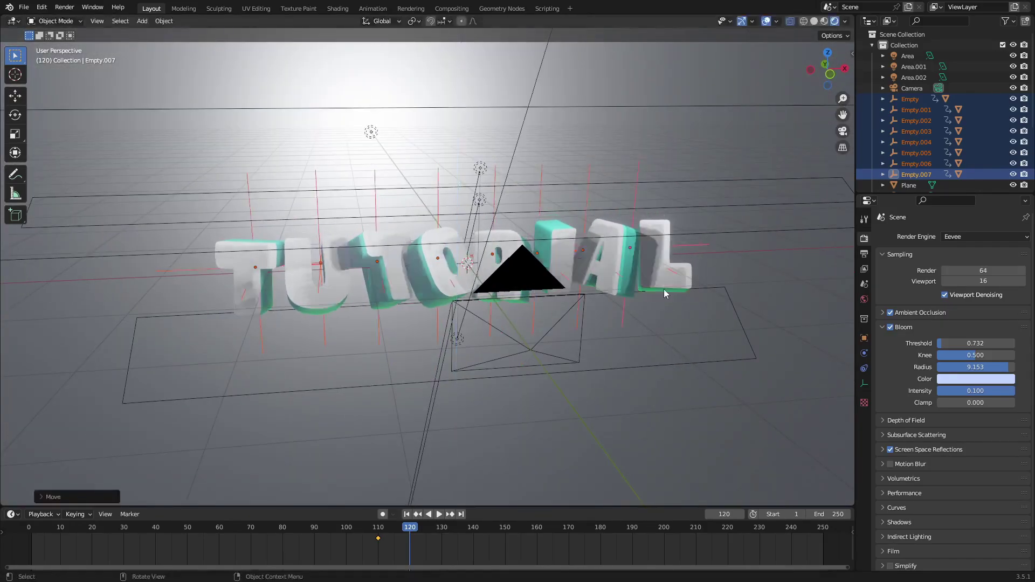
{"action": "key", "text": "i"}
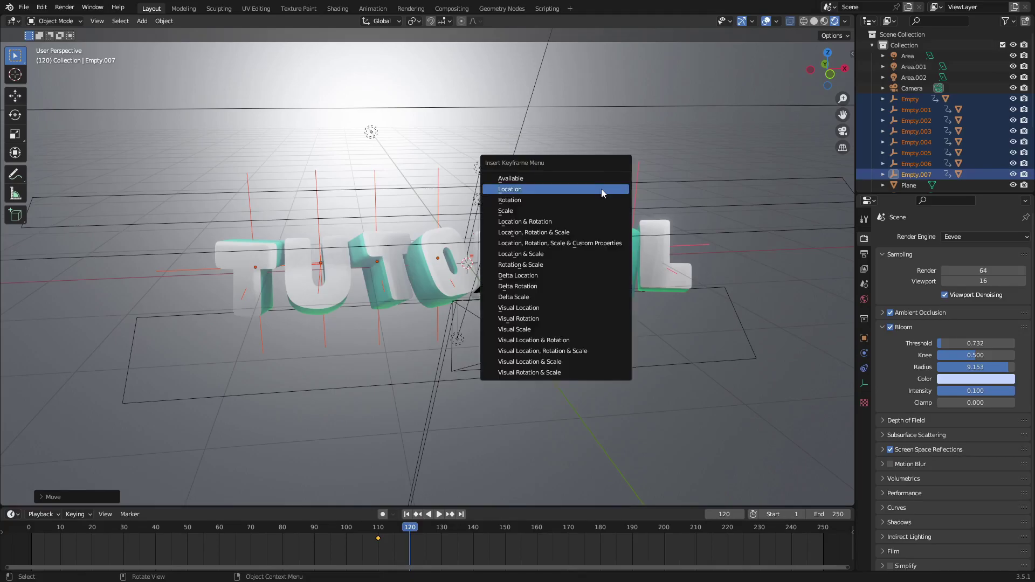
{"action": "left_click", "coordinate": [602, 190]}
- Duplicate the empties' frame 110 keyframes to frame 160 and insert a Location keyframe there
{"action": "left_click", "coordinate": [425, 527]}
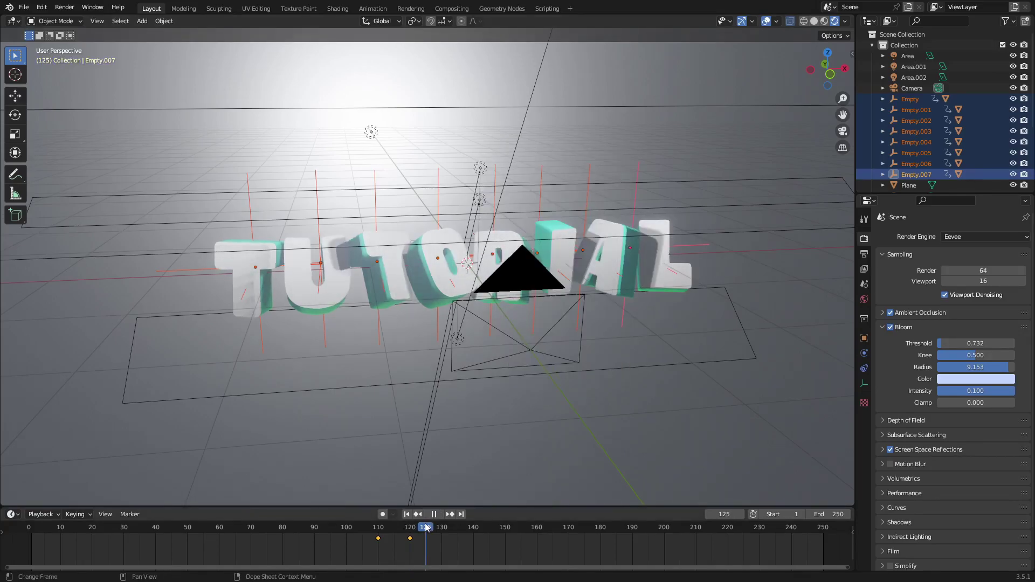
{"action": "left_click_drag", "start_coordinate": [389, 548], "coordinate": [353, 531]}
{"action": "left_click", "coordinate": [380, 528]}
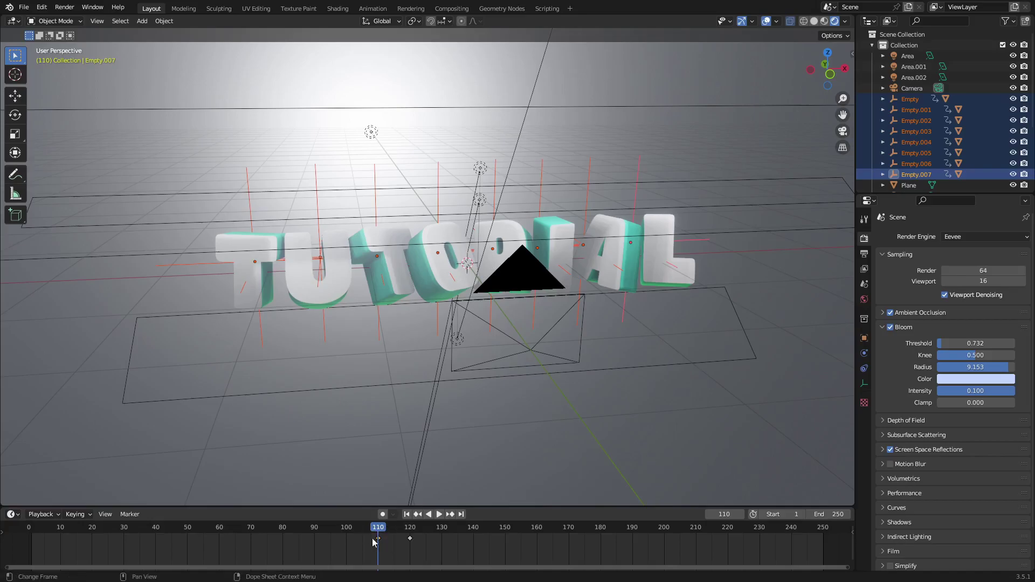
{"action": "key", "text": "shift+d"}
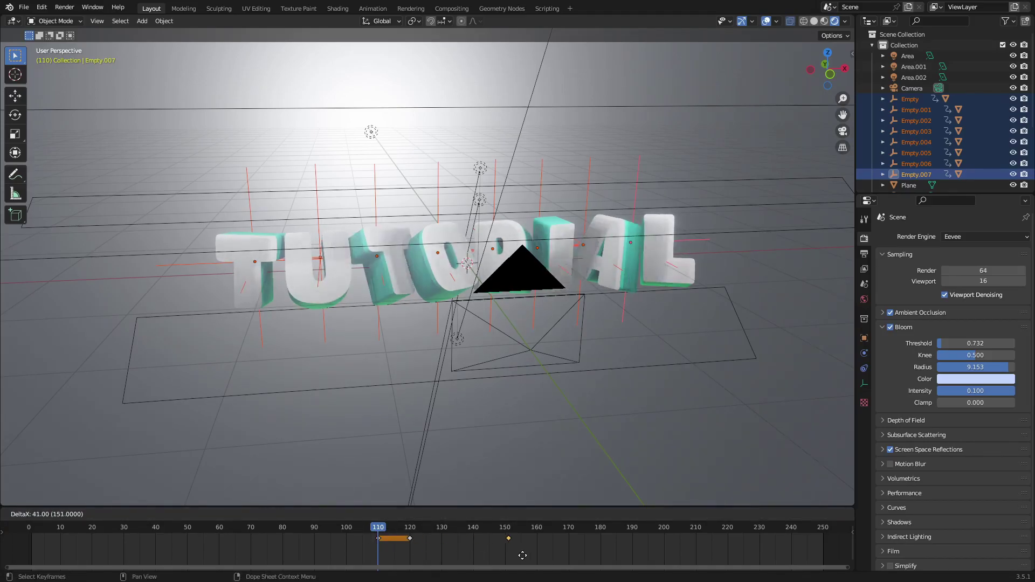
{"action": "left_click", "coordinate": [553, 555]}
{"action": "left_click_drag", "start_coordinate": [419, 531], "coordinate": [539, 540]}
{"action": "key", "text": "i"}
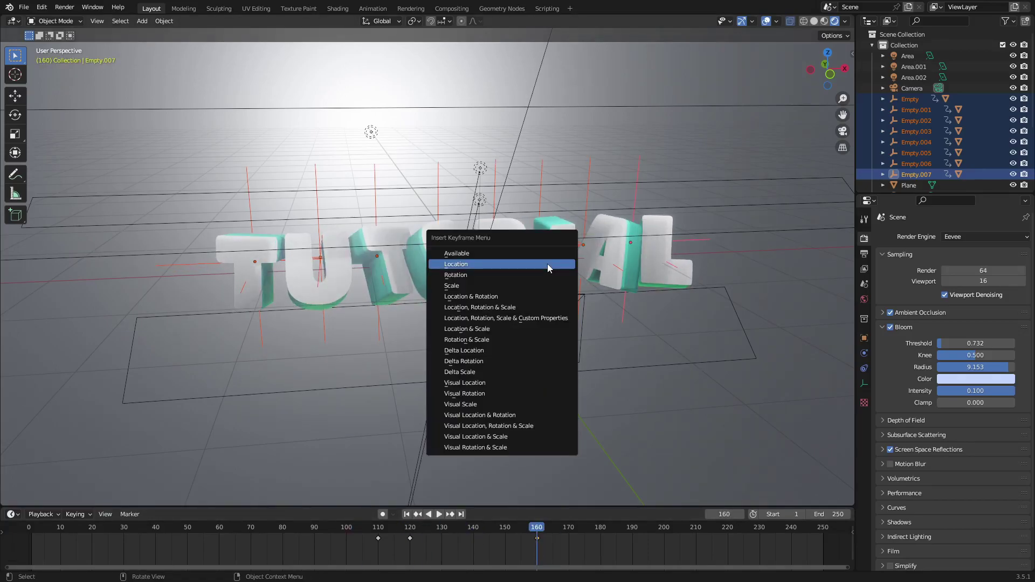
{"action": "left_click", "coordinate": [548, 264]}
{"action": "middle_click_drag", "start_coordinate": [547, 265], "coordinate": [577, 253]}
- At frame 110, lower all eight empties toward the bottom of the camera frame and insert a Location keyframe
{"action": "left_click", "coordinate": [379, 530]}
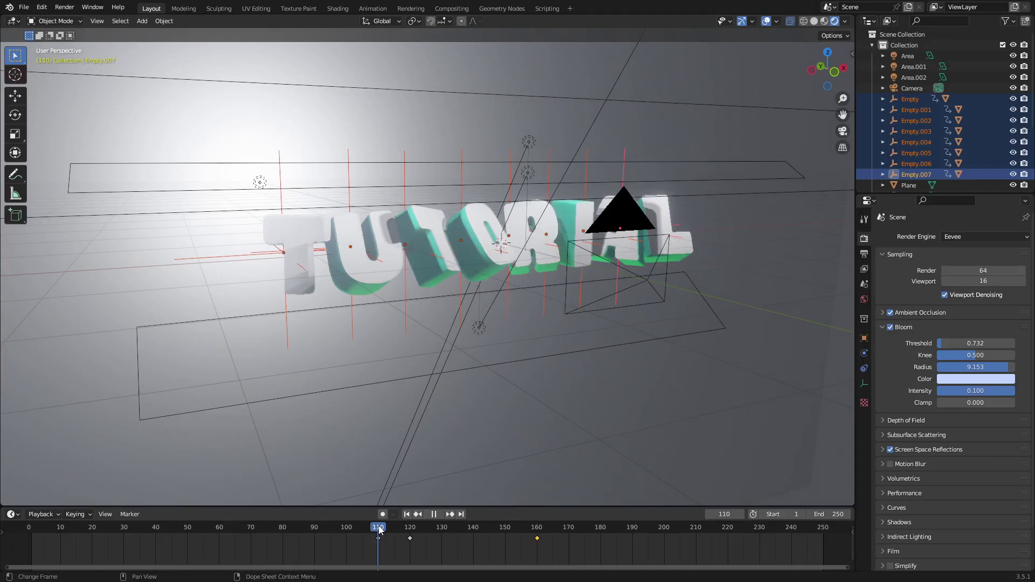
{"action": "key", "text": "space"}
{"action": "key", "text": "KP_0"}
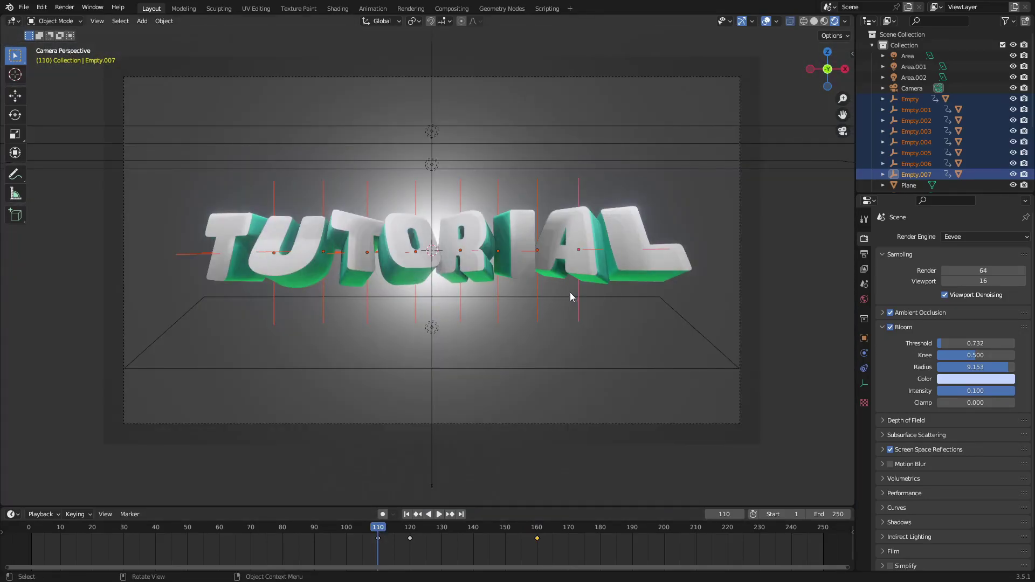
{"action": "key", "text": "g"}
{"action": "left_click", "coordinate": [575, 367]}
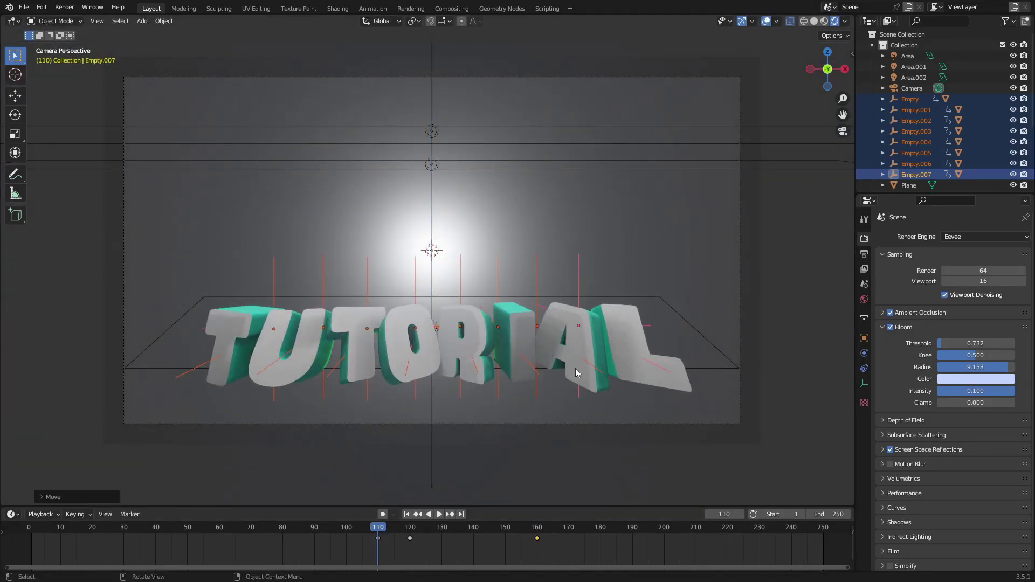
{"action": "key", "text": "i"}
{"action": "left_click", "coordinate": [534, 430]}
- Play back the letters' rising animation in the camera view, stopping after it restarts
{"action": "left_click", "coordinate": [438, 515]}
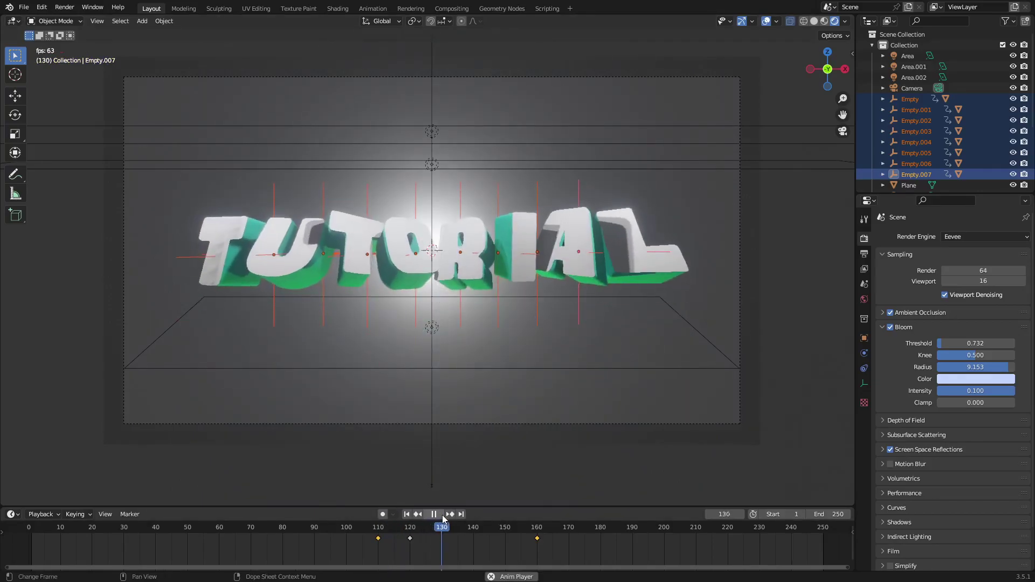
{"action": "left_click", "coordinate": [407, 514]}
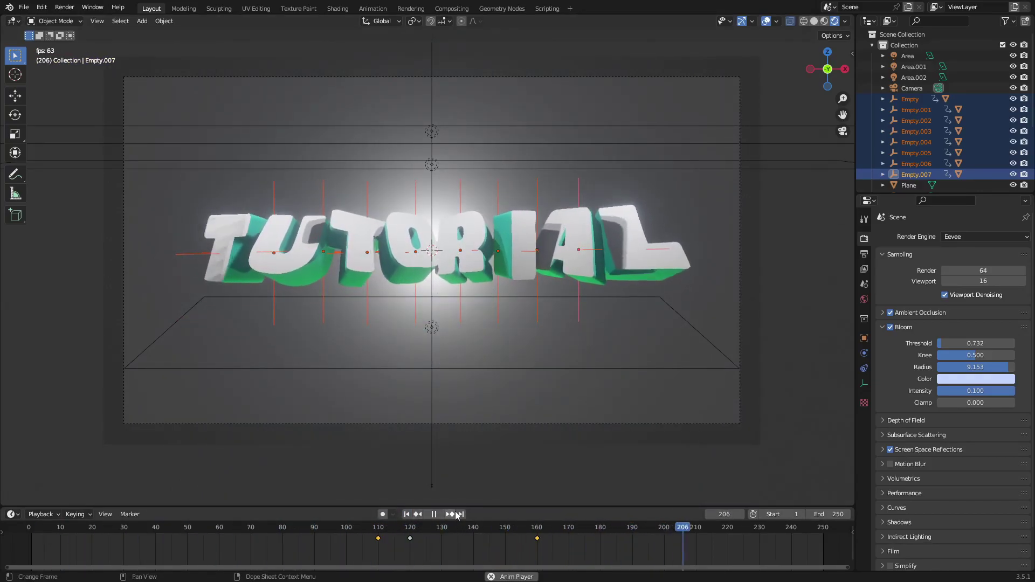
{"action": "key", "text": "space"}
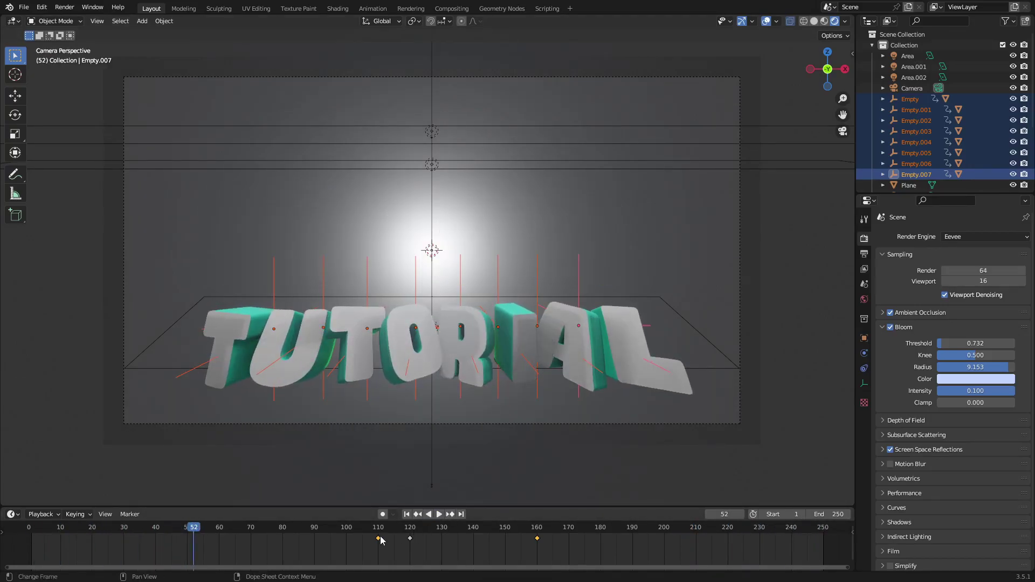
- Select the empty behind the letter U and delay all three of its keyframes by 3 frames
{"action": "mouse_move", "coordinate": [381, 539]}
{"action": "left_mouse_down"}
{"action": "mouse_move", "coordinate": [416, 529]}
{"action": "mouse_move", "coordinate": [378, 529]}
{"action": "left_mouse_up"}
{"action": "left_click", "coordinate": [274, 400]}
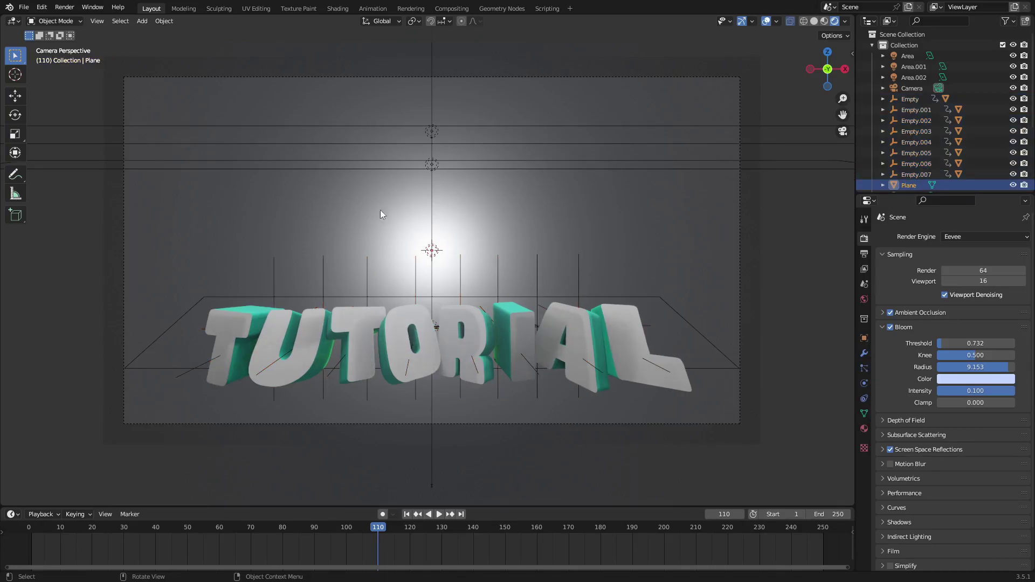
{"action": "left_click", "coordinate": [271, 300]}
{"action": "left_click", "coordinate": [325, 281]}
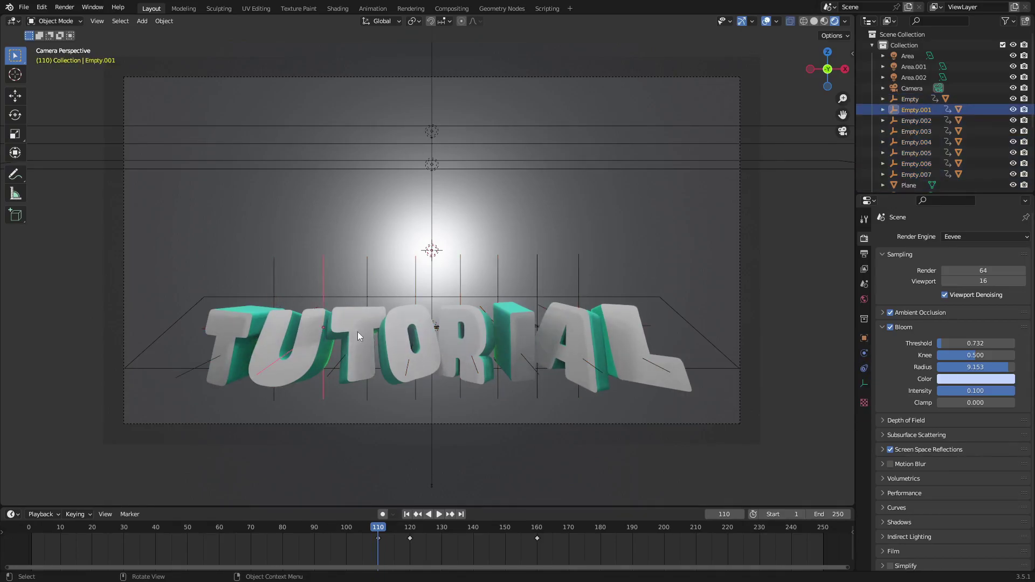
{"action": "left_click_drag", "start_coordinate": [582, 546], "coordinate": [360, 521]}
{"action": "key", "text": "g"}
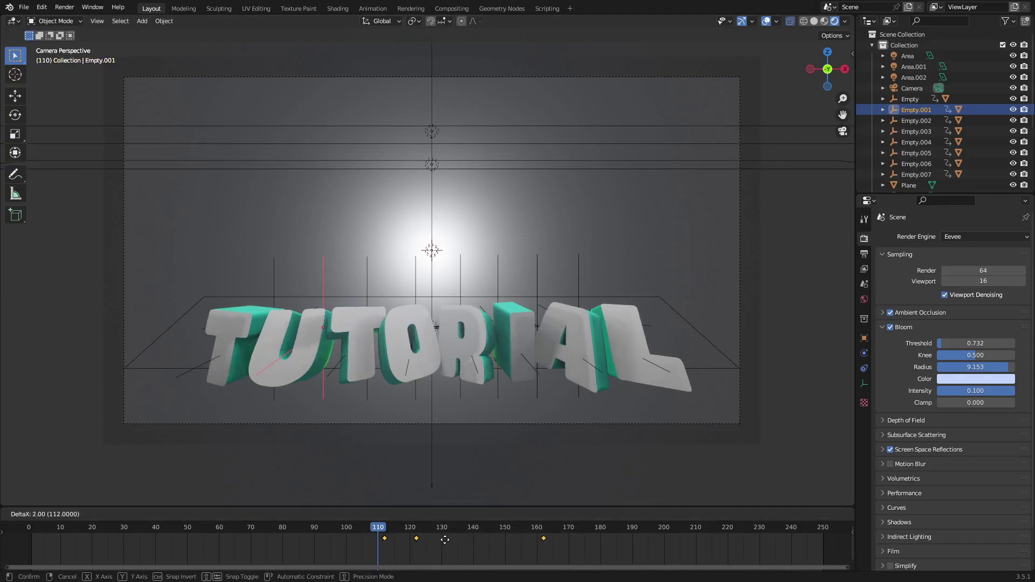
{"action": "left_click", "coordinate": [449, 540]}
- Compare keyframe timing with the first T's empty and shift the U empty's keyframes to start at frame 115
{"action": "left_click", "coordinate": [364, 267]}
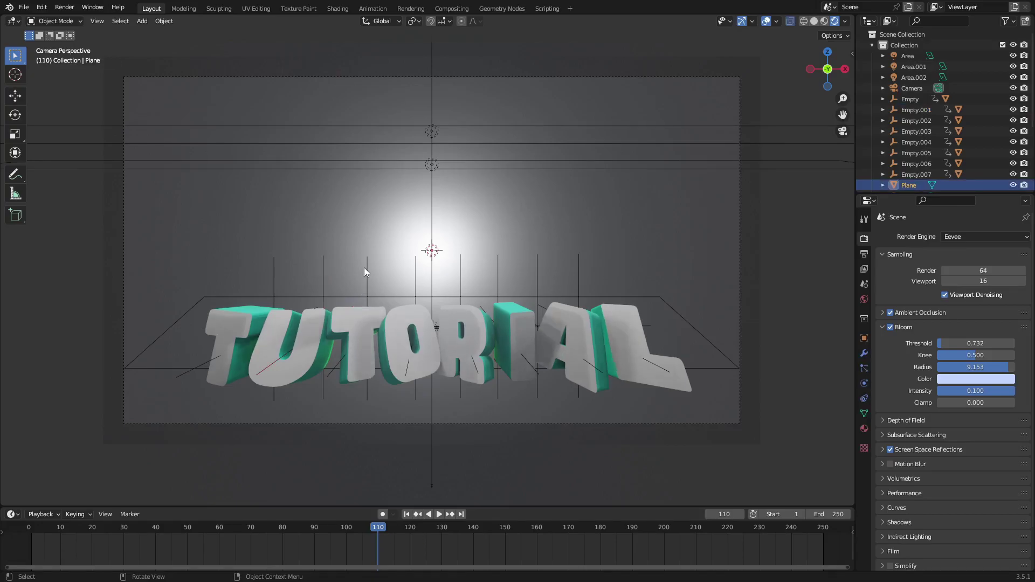
{"action": "middle_click_drag", "start_coordinate": [368, 263], "coordinate": [378, 369]}
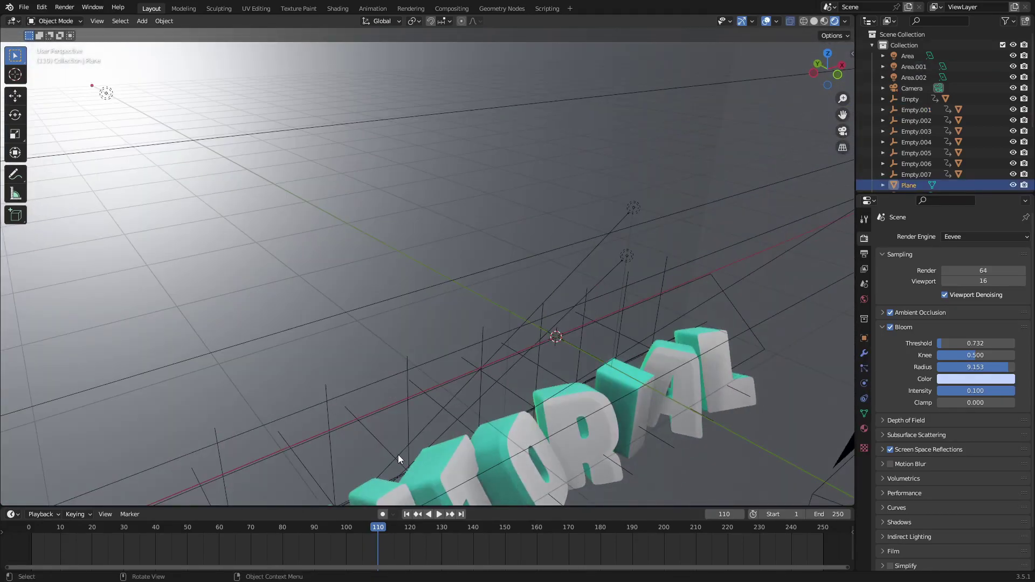
{"action": "left_click", "coordinate": [398, 455]}
{"action": "middle_click_drag", "start_coordinate": [399, 455], "coordinate": [570, 474]}
{"action": "left_click", "coordinate": [522, 371]}
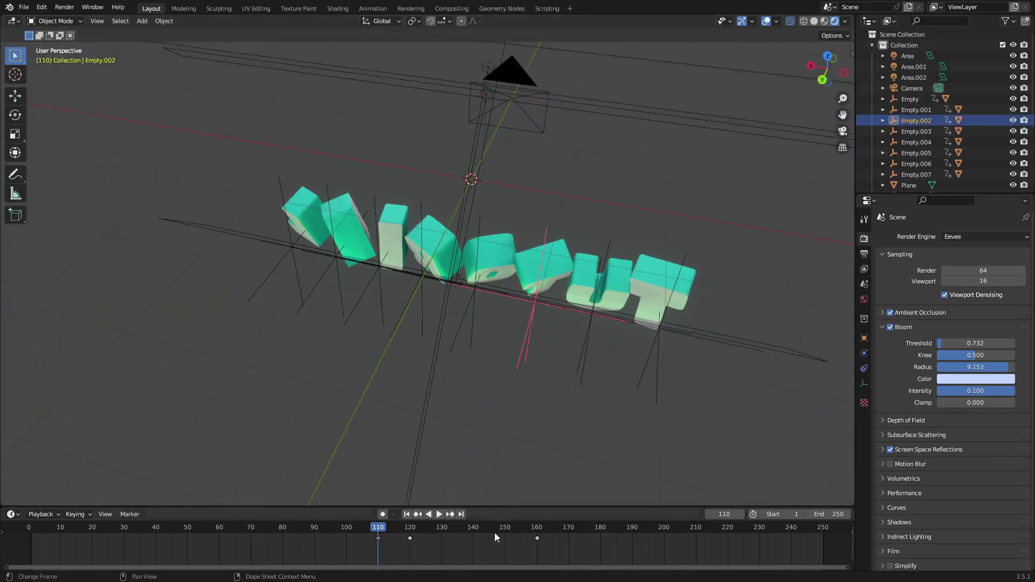
{"action": "left_click", "coordinate": [580, 352]}
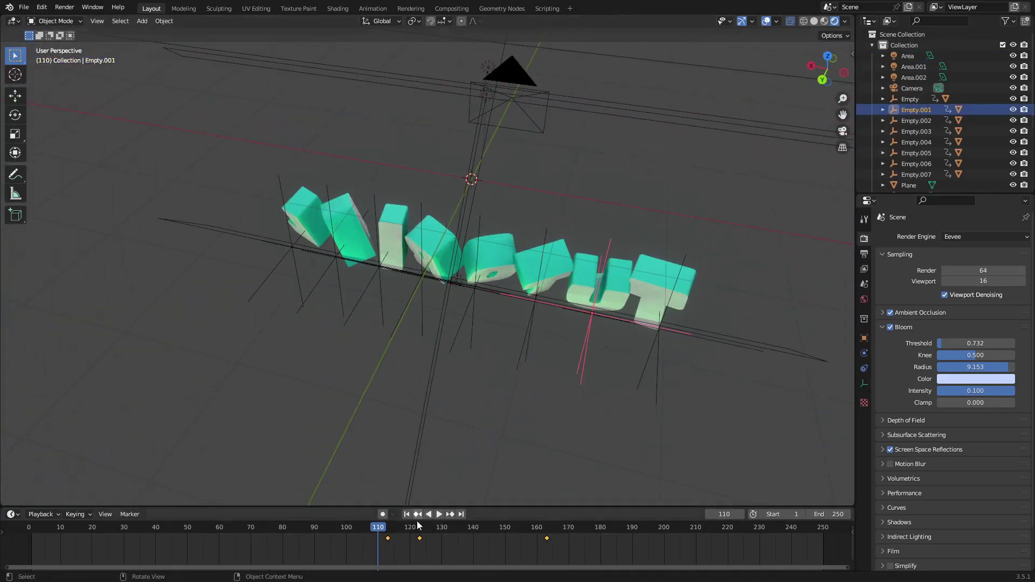
{"action": "left_click", "coordinate": [632, 370]}
{"action": "scroll", "coordinate": [407, 548], "scroll_direction": "up", "scroll_amount": 3}
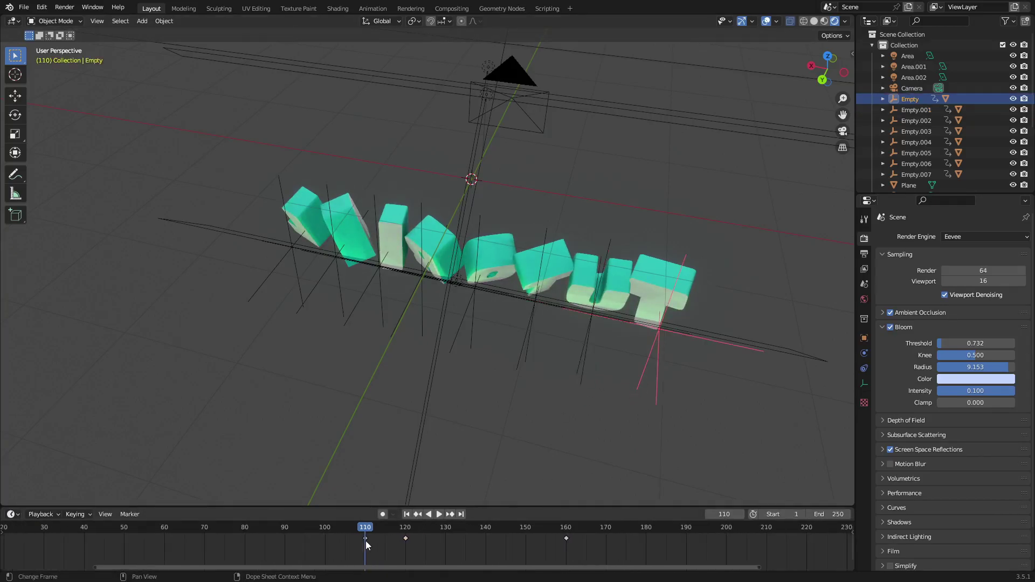
{"action": "mouse_move", "coordinate": [360, 532]}
{"action": "left_mouse_down"}
{"action": "mouse_move", "coordinate": [406, 534]}
{"action": "mouse_move", "coordinate": [360, 539]}
{"action": "left_mouse_up"}
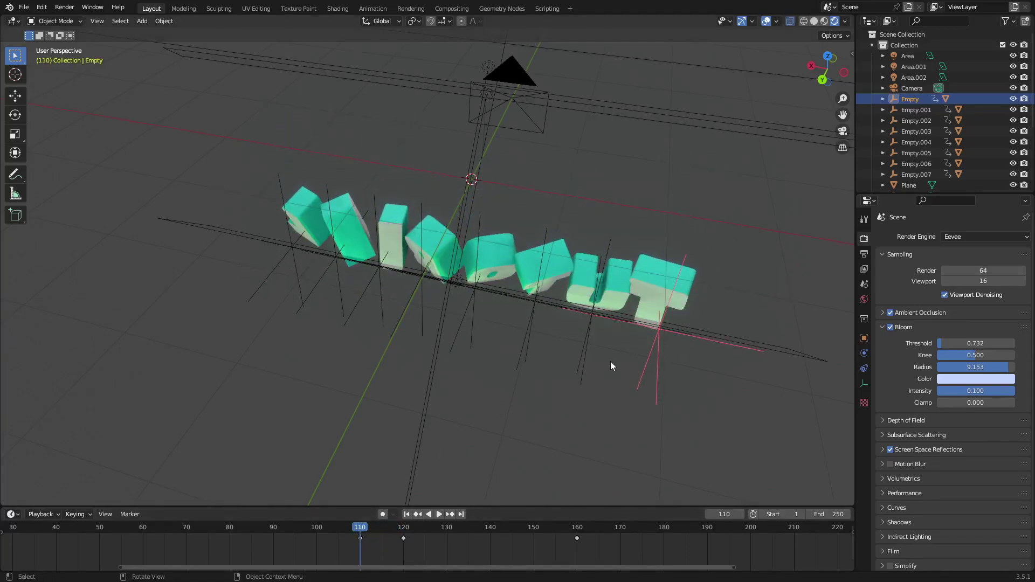
{"action": "left_click", "coordinate": [580, 368]}
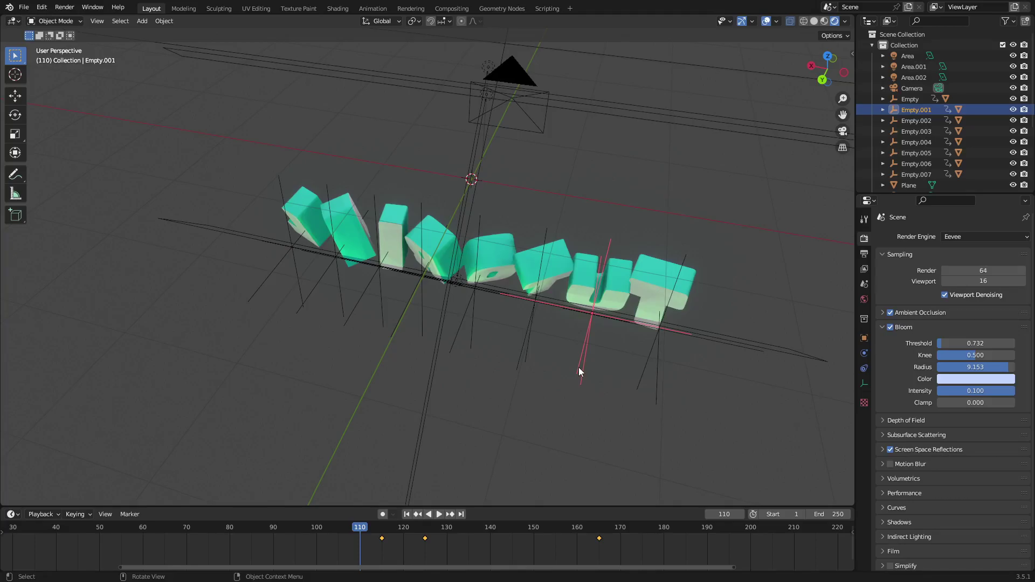
- Shift the keyframes of the second T's empty to start at frame 120 and compare them with the U empty's timing
{"action": "left_click", "coordinate": [527, 353]}
{"action": "key", "text": "g"}
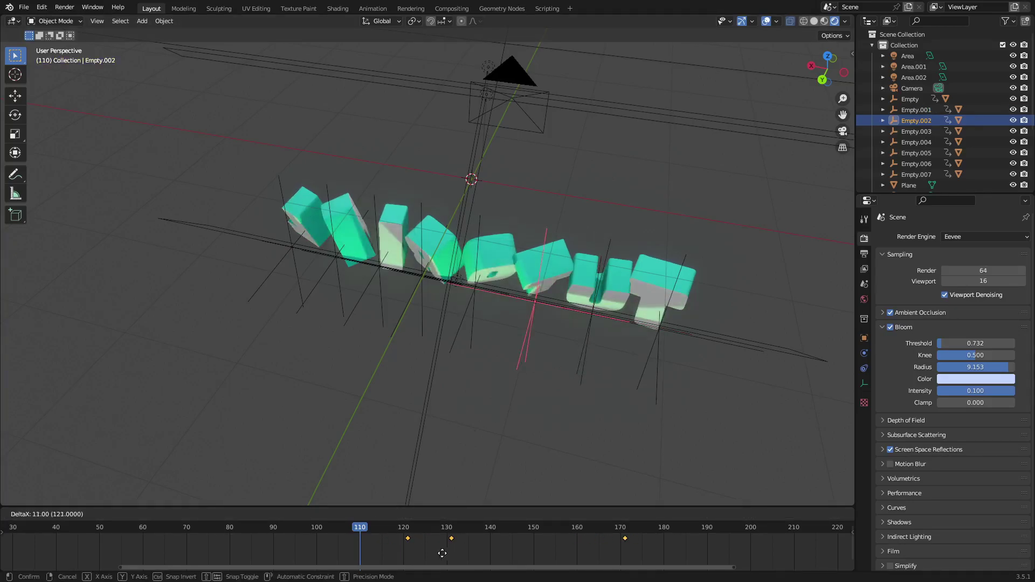
{"action": "left_click", "coordinate": [438, 552]}
{"action": "left_click", "coordinate": [587, 353]}
{"action": "left_click", "coordinate": [519, 351]}
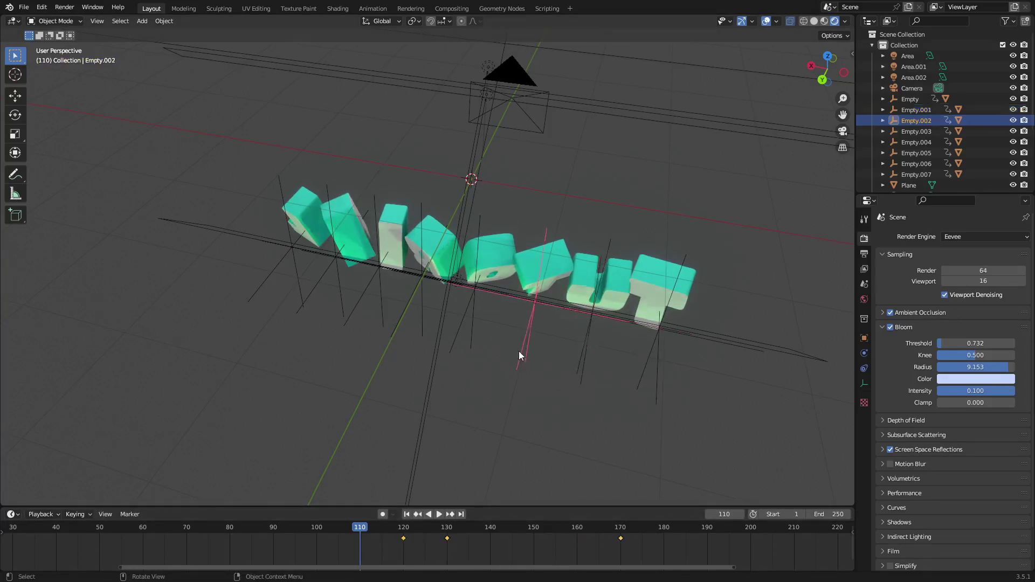
- Select the empty behind the letter O and shift all its keyframes to start at frame 130
{"action": "left_click", "coordinate": [457, 343]}
{"action": "key", "text": "a"}
{"action": "key", "text": "g"}
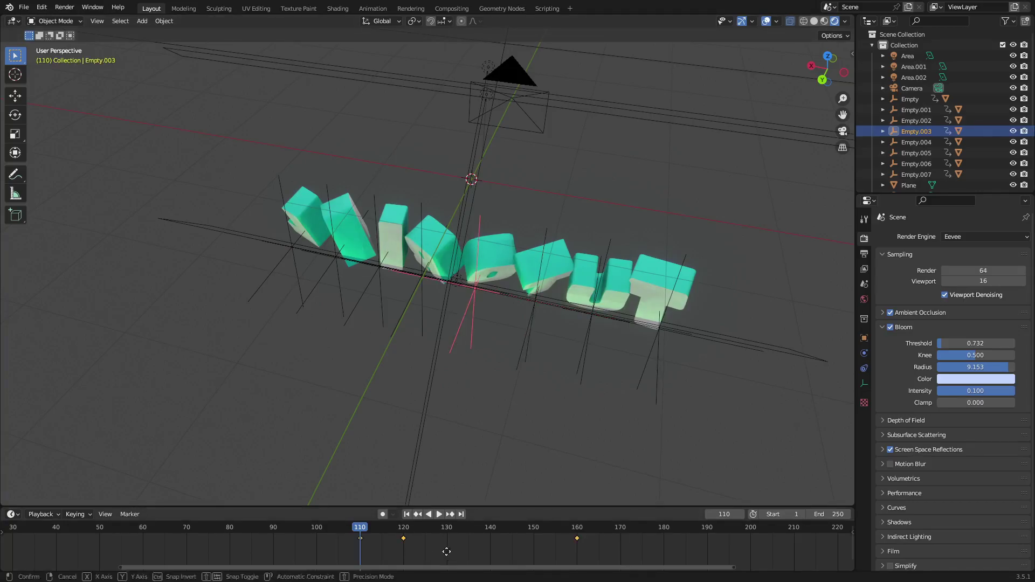
{"action": "left_click", "coordinate": [534, 552]}
- Examine the O's position around frame 128 and compare its keyframe timing with the second T's empty
{"action": "left_click_drag", "start_coordinate": [417, 528], "coordinate": [438, 529]}
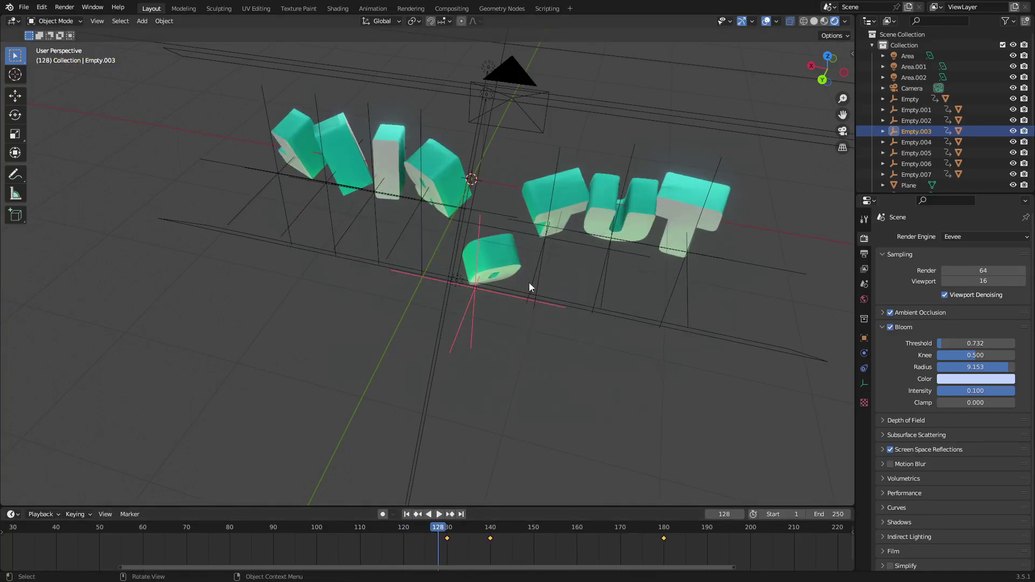
{"action": "left_click", "coordinate": [500, 267]}
{"action": "left_click", "coordinate": [546, 203]}
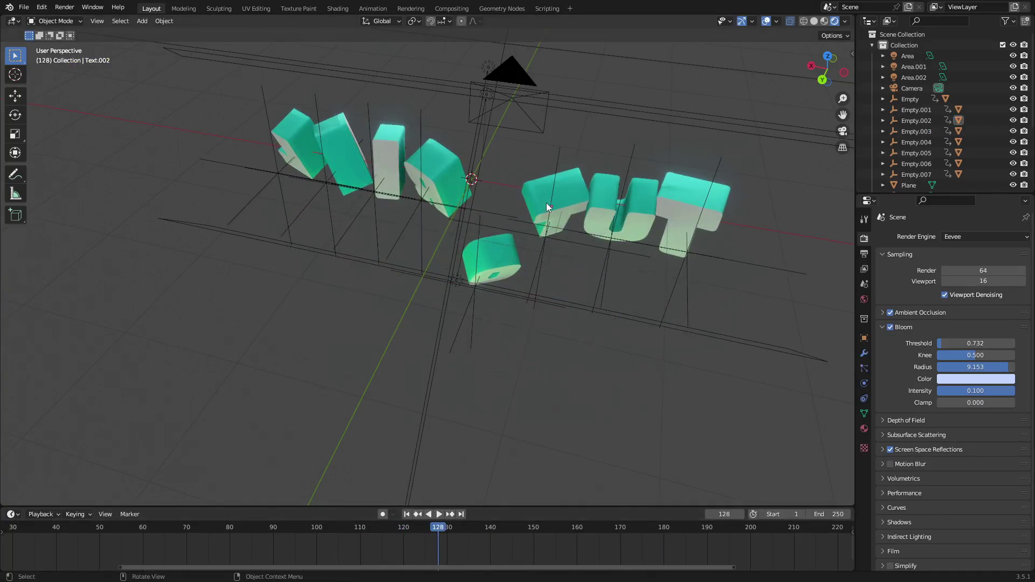
{"action": "left_click", "coordinate": [494, 269]}
{"action": "middle_click_drag", "start_coordinate": [444, 543], "coordinate": [438, 542]}
{"action": "middle_click_drag", "start_coordinate": [453, 178], "coordinate": [468, 315]}
{"action": "left_click", "coordinate": [468, 315]}
{"action": "left_click", "coordinate": [529, 309]}
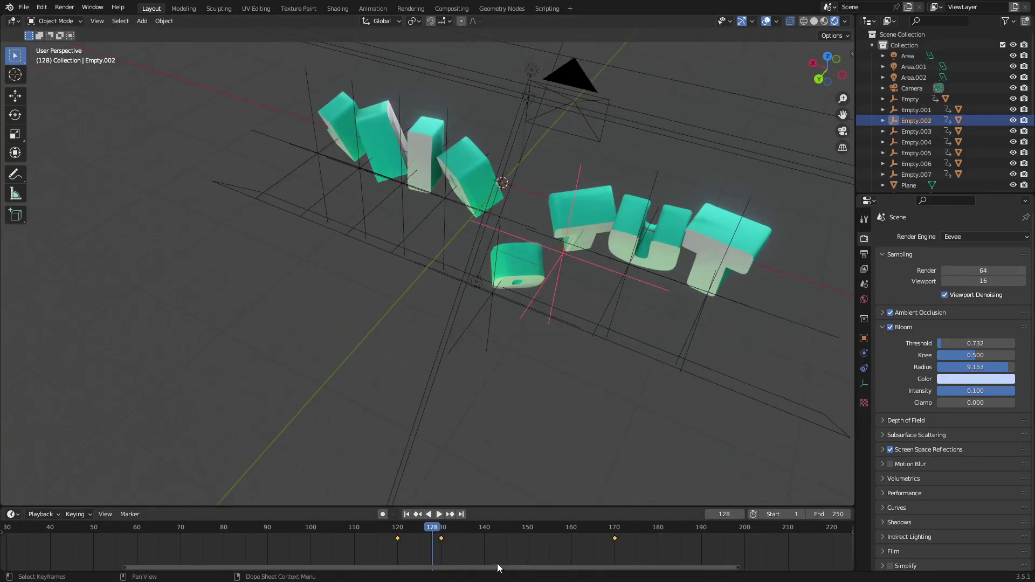
- Using frame 120 as reference, reselect the O's empty and shift its keyframes to start at frame 125
{"action": "left_click", "coordinate": [397, 529]}
{"action": "left_click", "coordinate": [475, 348]}
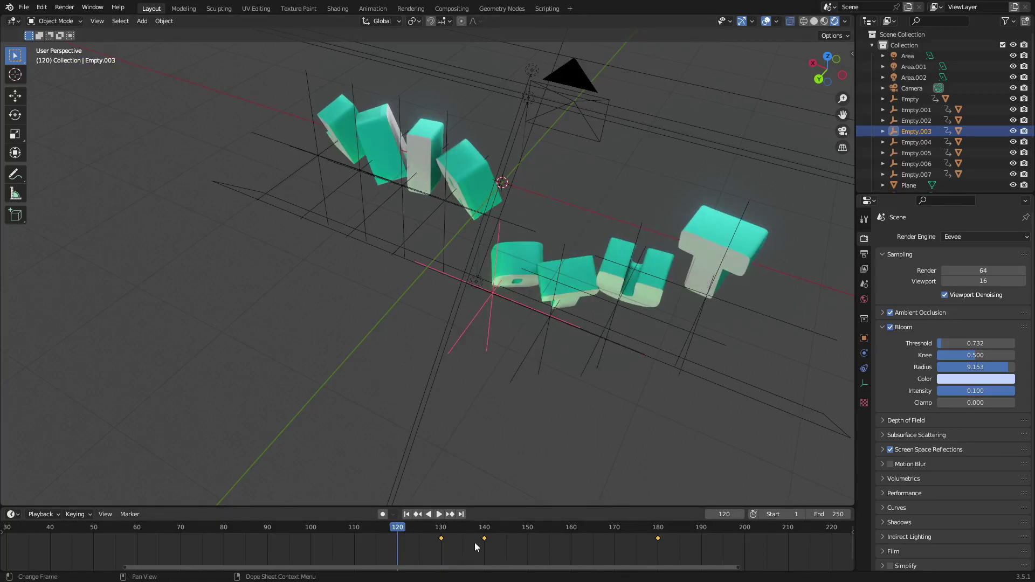
{"action": "key", "text": "g"}
{"action": "left_click", "coordinate": [498, 551]}
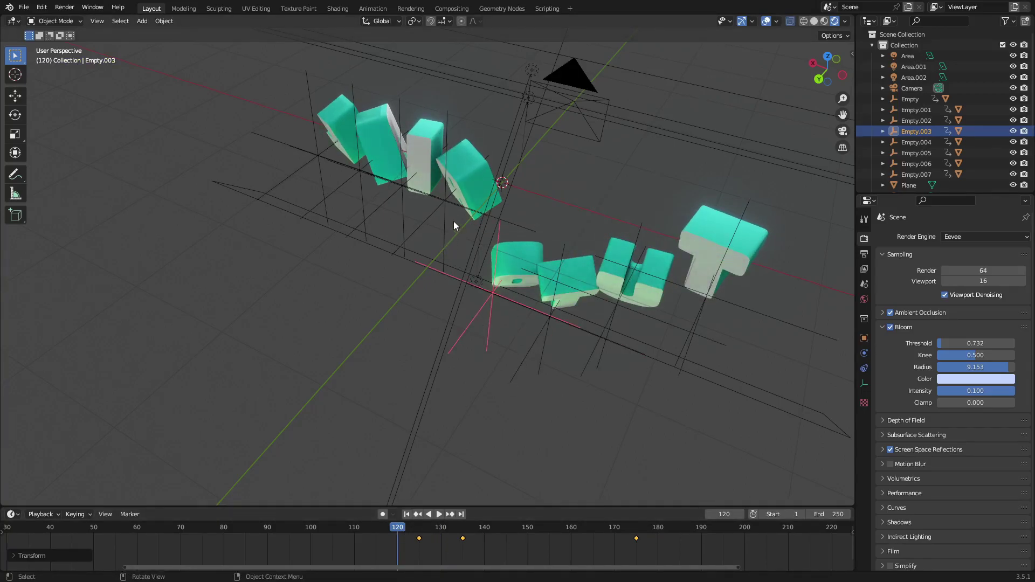
- Select the empty behind the letter R and shift all its keyframes to start at frame 130
{"action": "left_click", "coordinate": [447, 233]}
{"action": "key", "text": "g"}
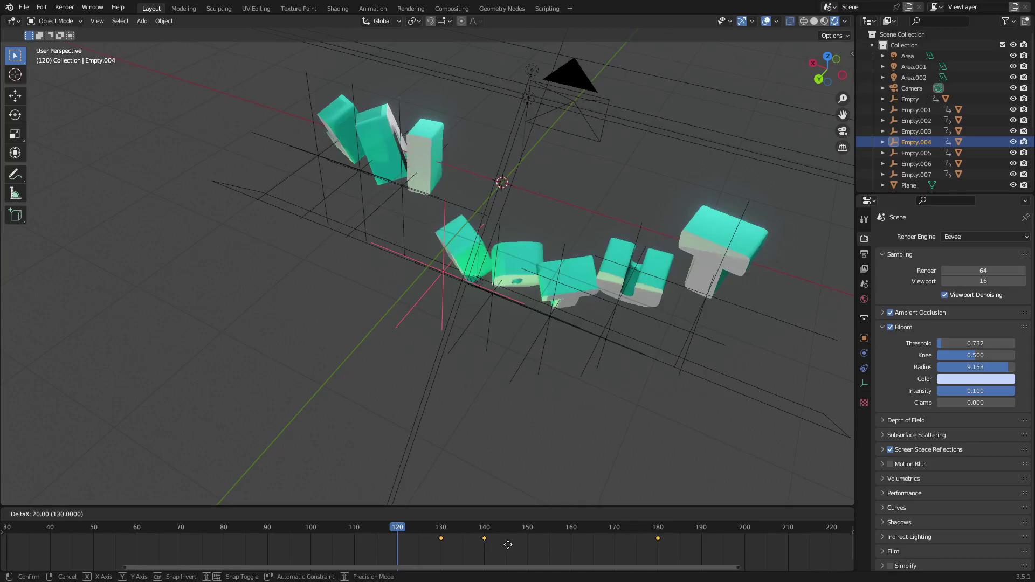
{"action": "left_click", "coordinate": [509, 545]}
- Check the R empty's start frame, go to frame 130, and shift the I empty's keyframes to start at frame 135
{"action": "left_click", "coordinate": [402, 223]}
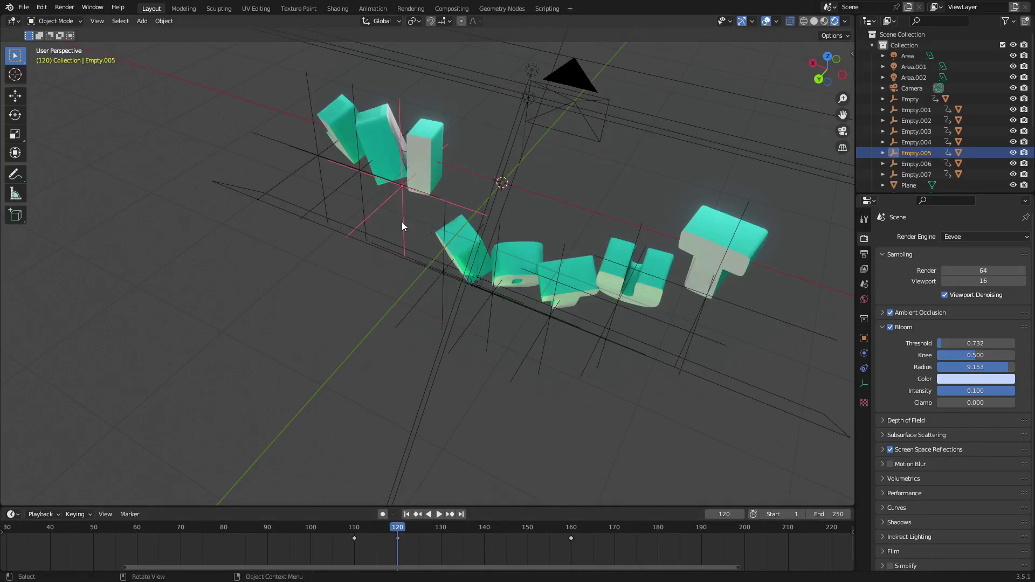
{"action": "key", "text": "a"}
{"action": "left_click", "coordinate": [403, 222]}
{"action": "left_click", "coordinate": [424, 296]}
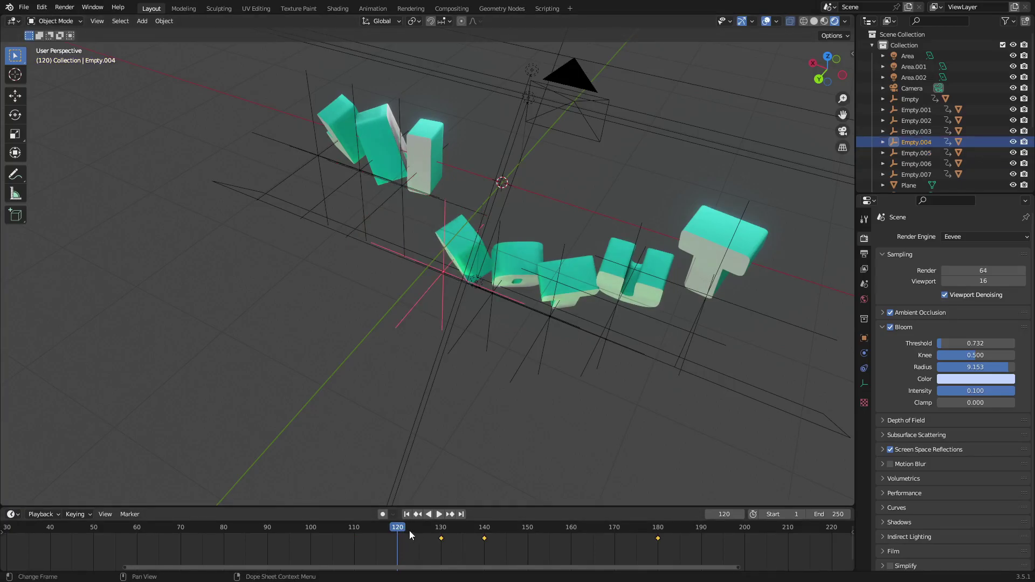
{"action": "left_click", "coordinate": [441, 532]}
{"action": "left_click", "coordinate": [426, 194]}
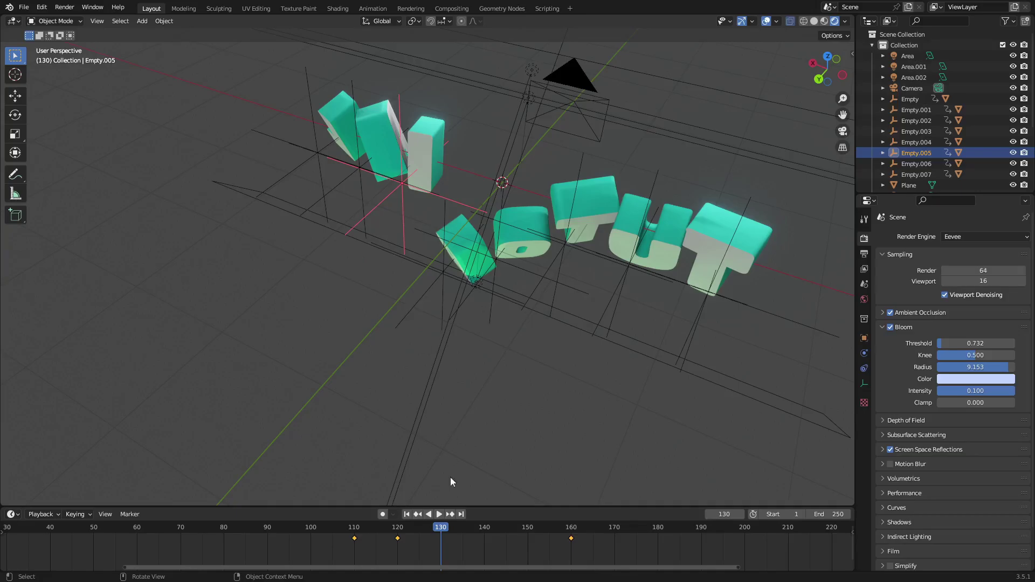
{"action": "key", "text": "g"}
{"action": "left_click", "coordinate": [534, 549]}
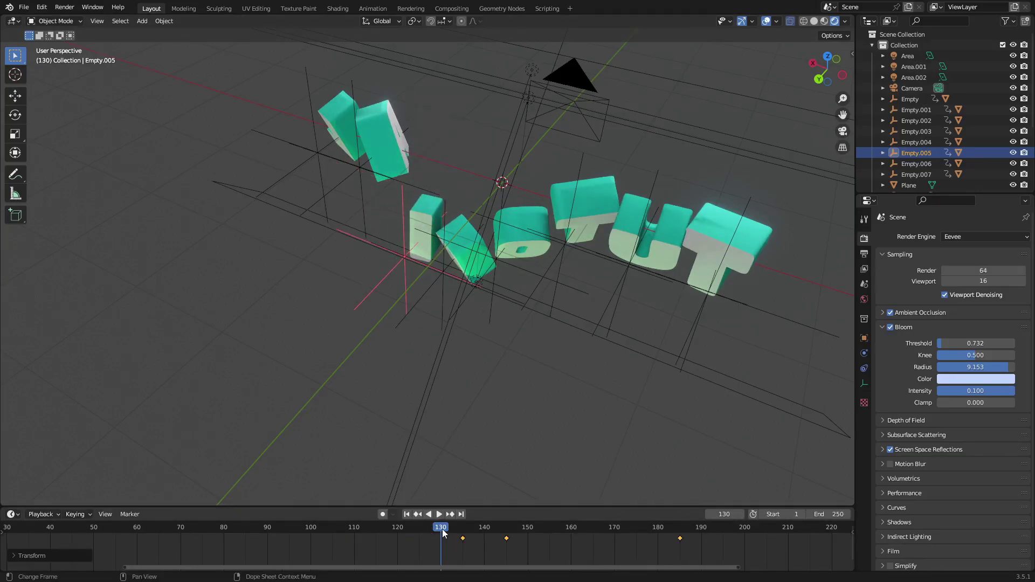
- Select the empty behind the letter A and shift all its keyframes to start at frame 140
{"action": "left_click", "coordinate": [443, 530]}
{"action": "left_click", "coordinate": [418, 299]}
{"action": "middle_click_drag", "start_coordinate": [419, 299], "coordinate": [443, 282]}
{"action": "left_click", "coordinate": [369, 236]}
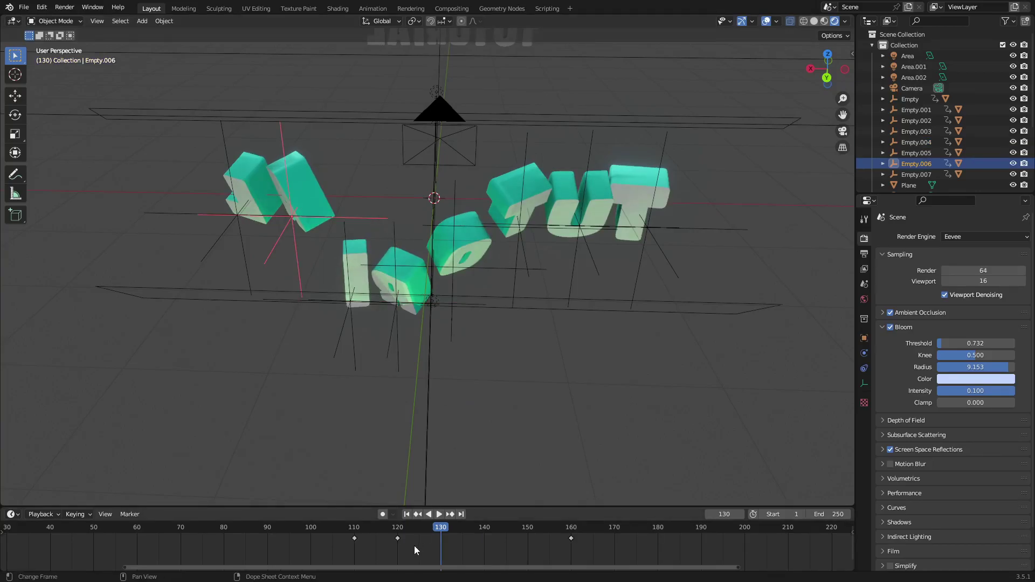
{"action": "key", "text": "g"}
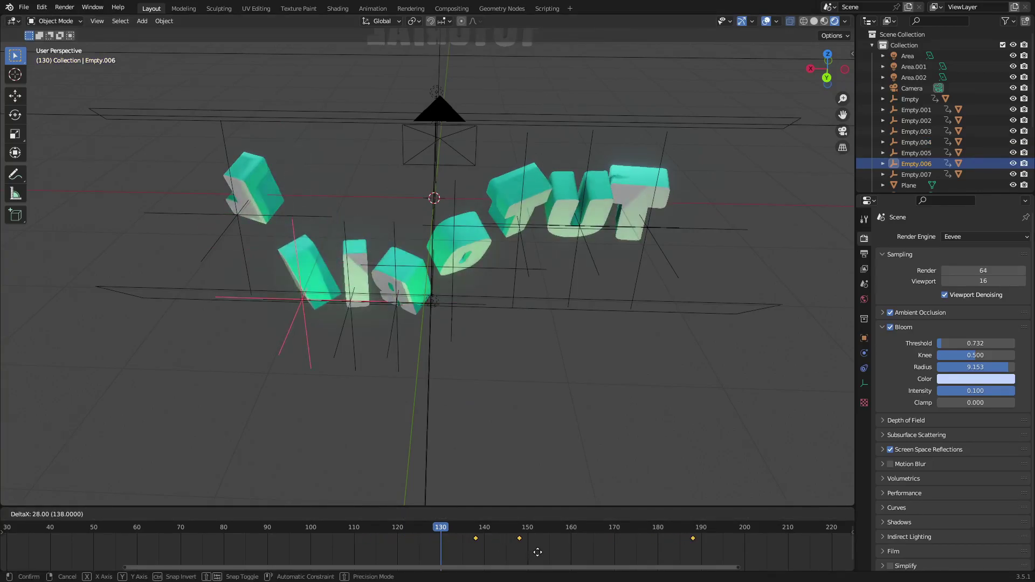
{"action": "left_click", "coordinate": [546, 553]}
- Select the empty behind the letter L and shift all its keyframes to start at frame 145
{"action": "left_click", "coordinate": [267, 267]}
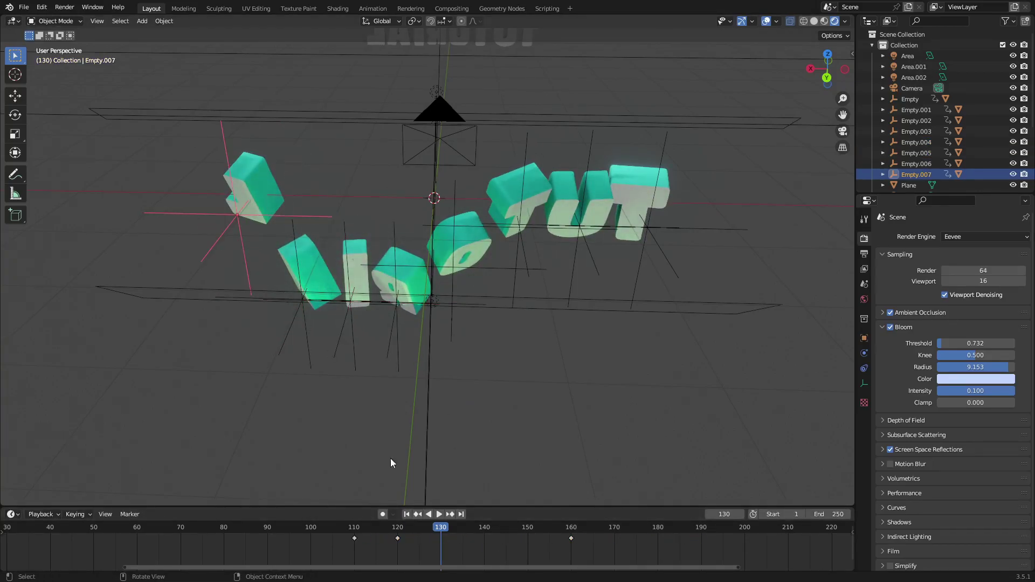
{"action": "key", "text": "g"}
{"action": "left_click", "coordinate": [544, 545]}
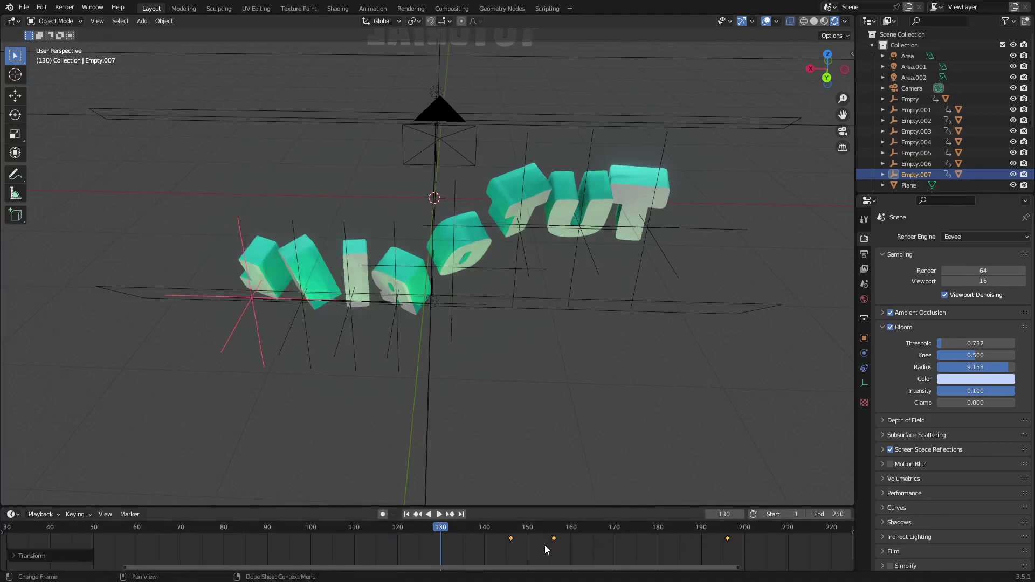
{"action": "key", "text": "g"}
{"action": "left_click", "coordinate": [541, 544]}
- Play the staggered rise from the first frame in the camera view with overlays hidden, scrub through it, and stop
{"action": "key", "text": "KP_0"}
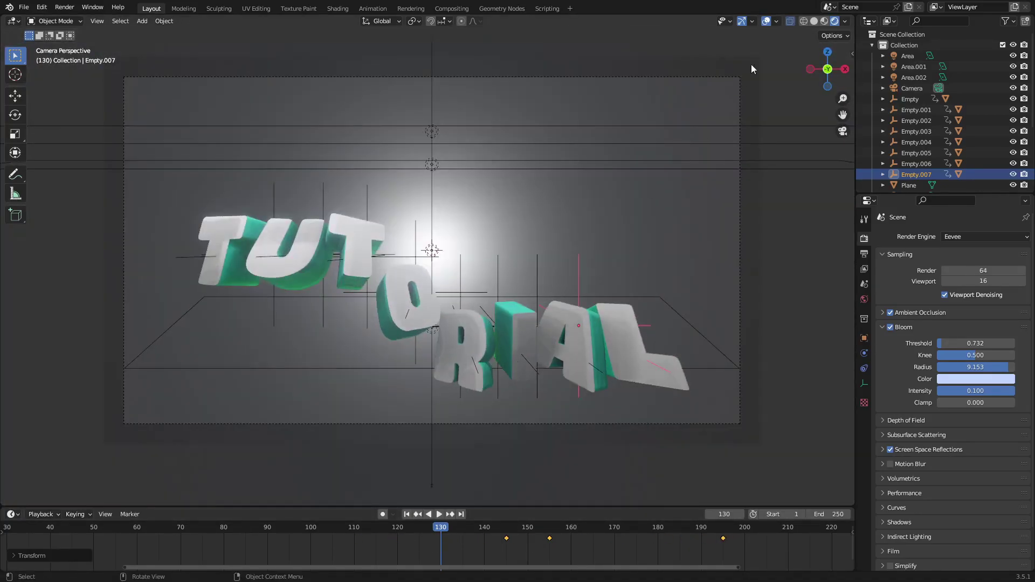
{"action": "left_click", "coordinate": [768, 22]}
{"action": "left_click", "coordinate": [407, 515]}
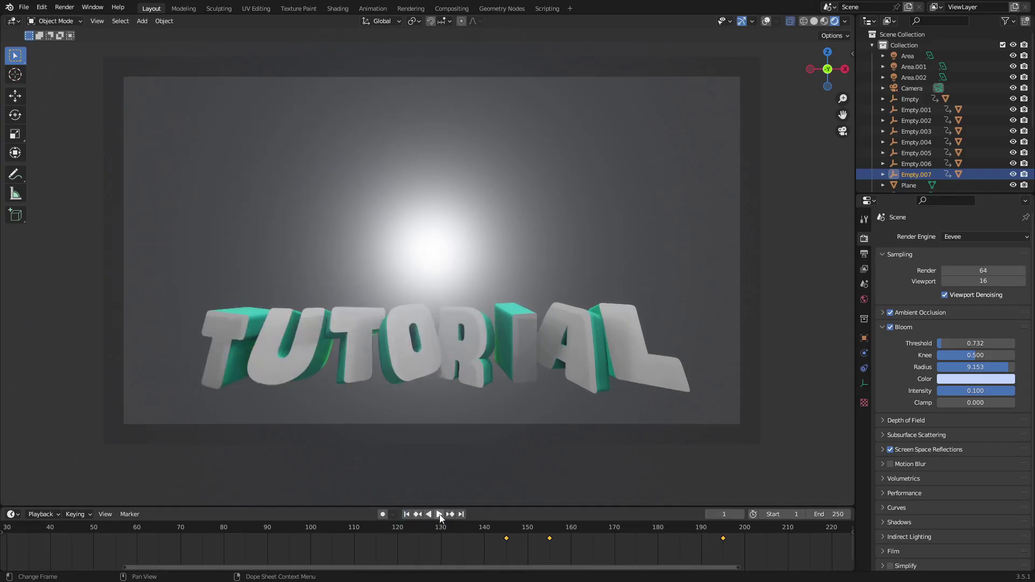
{"action": "left_click", "coordinate": [439, 515]}
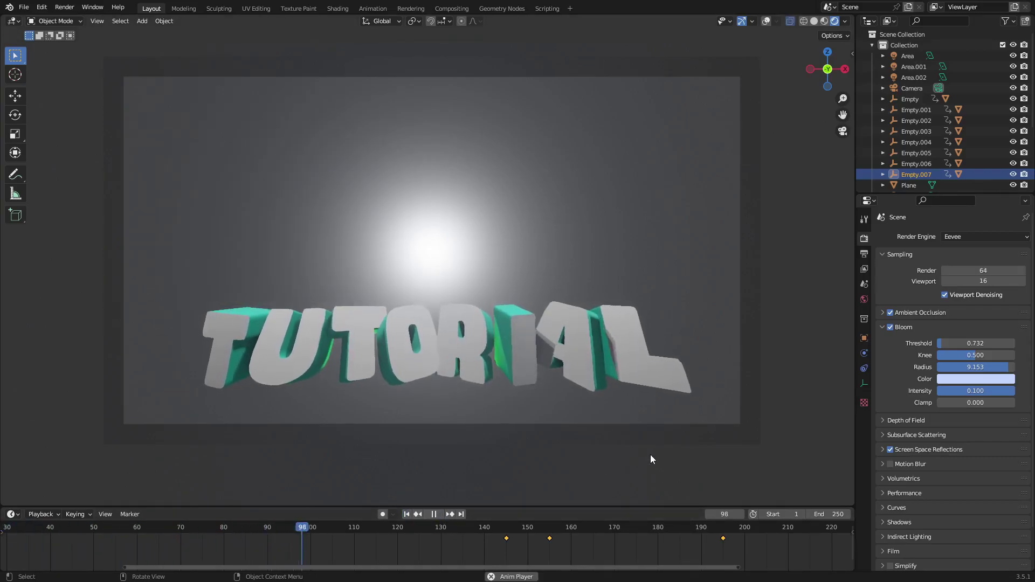
{"action": "scroll", "coordinate": [650, 460], "scroll_direction": "down", "scroll_amount": 1}
{"action": "left_click", "coordinate": [454, 529]}
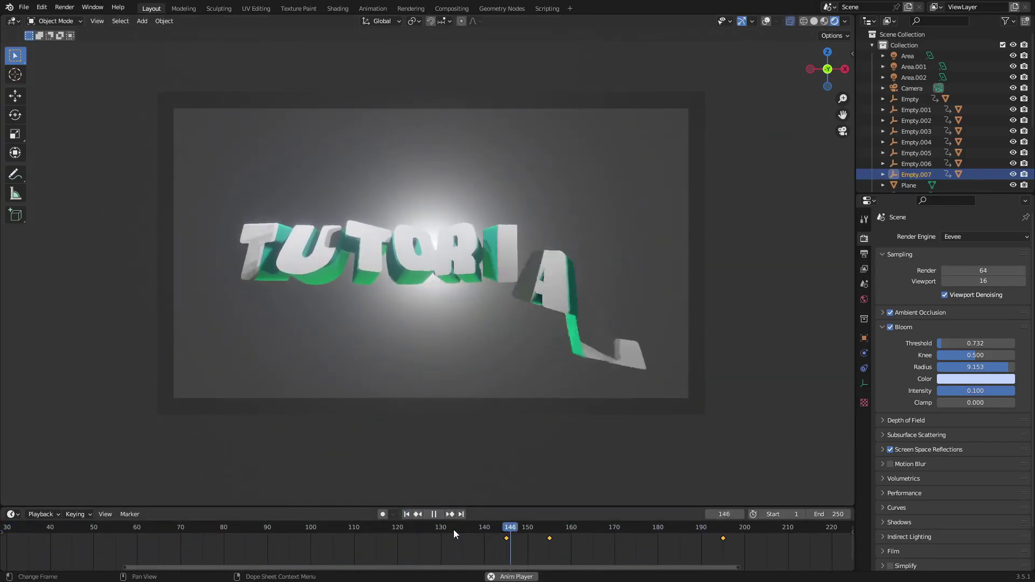
{"action": "left_click_drag", "start_coordinate": [455, 526], "coordinate": [550, 531]}
{"action": "key", "text": "space"}
- Undo the recent keyframe shifts and move the L empty's keyframes to start at frame 135
{"action": "scroll", "coordinate": [577, 540], "scroll_direction": "down", "scroll_amount": 1}
{"action": "scroll", "coordinate": [580, 535], "scroll_direction": "down", "scroll_amount": 3}
{"action": "middle_click_drag", "start_coordinate": [571, 539], "coordinate": [500, 538]}
{"action": "left_click_drag", "start_coordinate": [435, 530], "coordinate": [533, 532]}
{"action": "key", "text": "ctrl+z"}
{"action": "key", "text": "ctrl+z"}
{"action": "key", "text": "ctrl+z"}
{"action": "key", "text": "ctrl+z"}
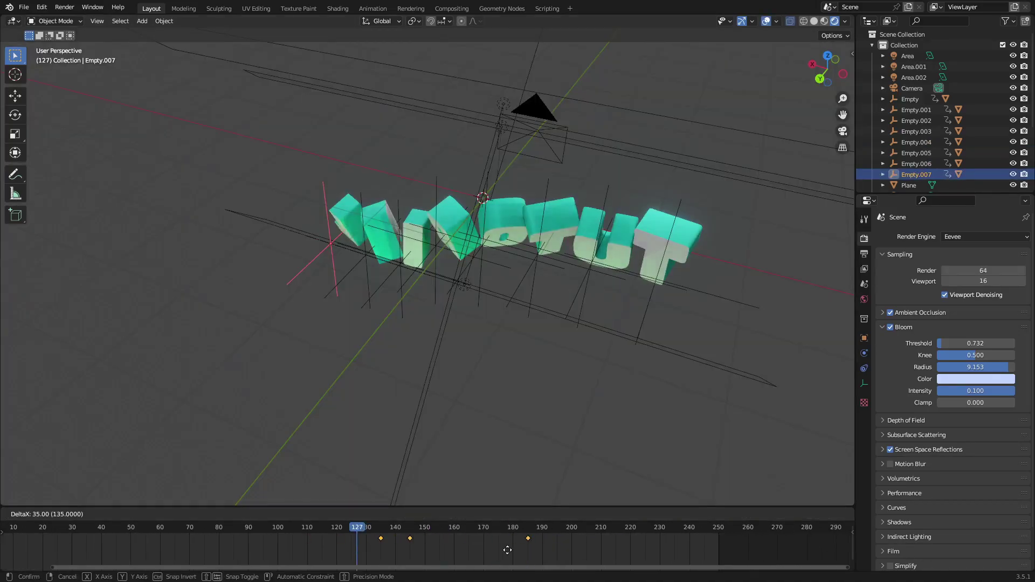
{"action": "left_click", "coordinate": [509, 550]}
- Replay the letters' rise in the camera view with overlays hidden, rerunning the staggered section, and stop the playback
{"action": "middle_click_drag", "start_coordinate": [488, 350], "coordinate": [458, 356]}
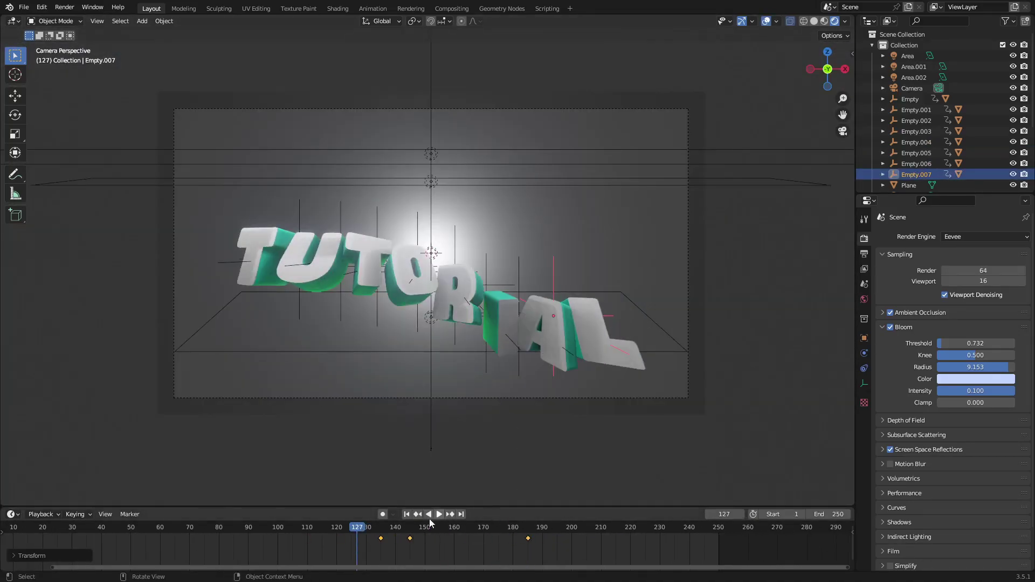
{"action": "left_click", "coordinate": [407, 515]}
{"action": "left_click", "coordinate": [439, 515]}
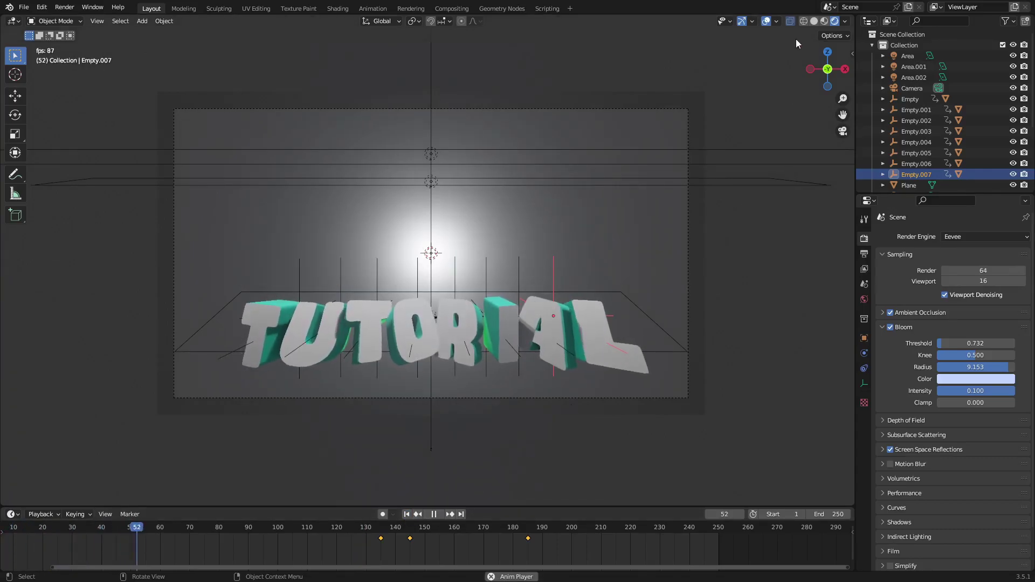
{"action": "left_click", "coordinate": [767, 21]}
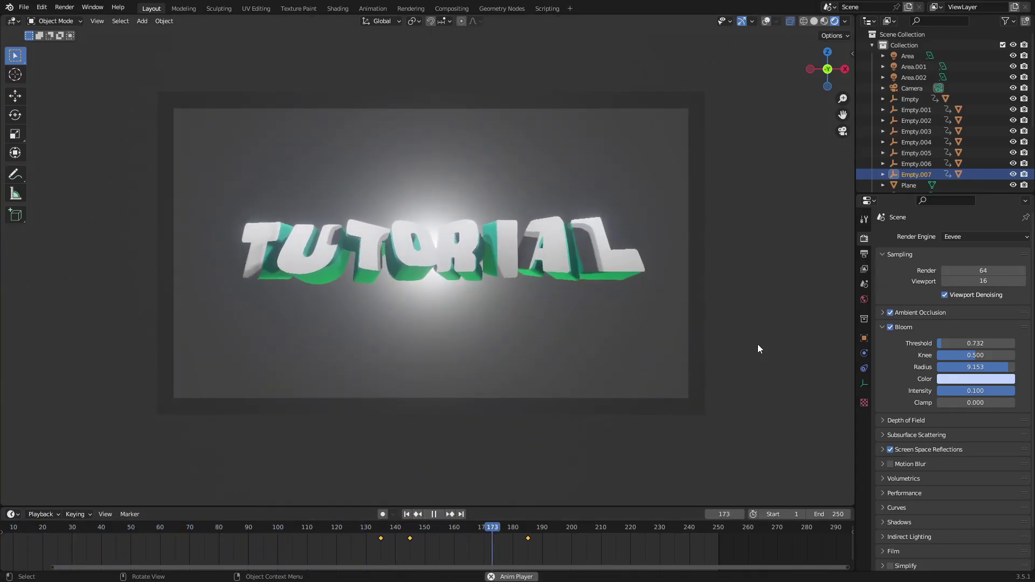
{"action": "left_click", "coordinate": [348, 528]}
{"action": "left_click", "coordinate": [326, 531]}
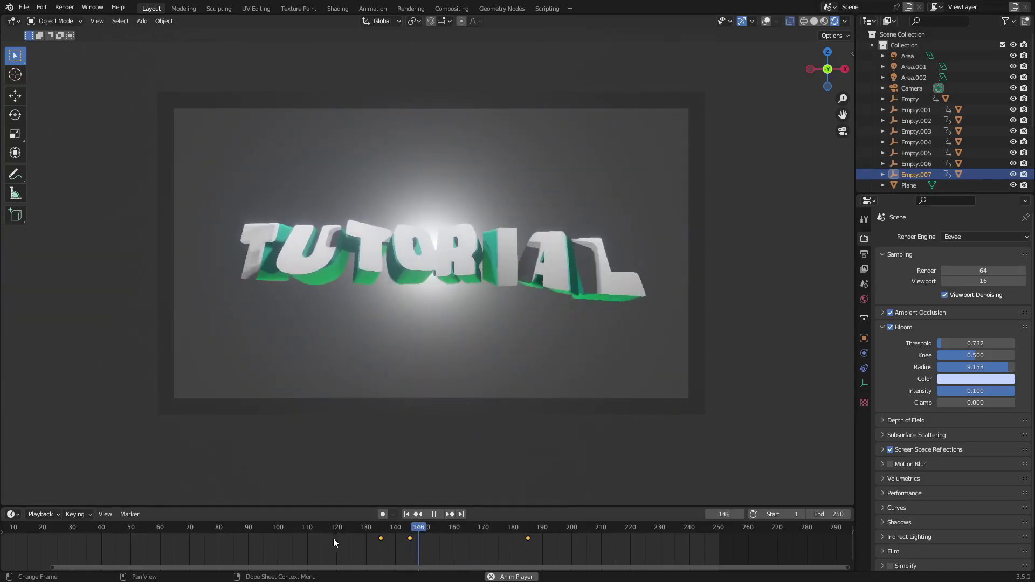
{"action": "left_click", "coordinate": [270, 528]}
{"action": "left_click", "coordinate": [275, 526]}
{"action": "key", "text": "space"}
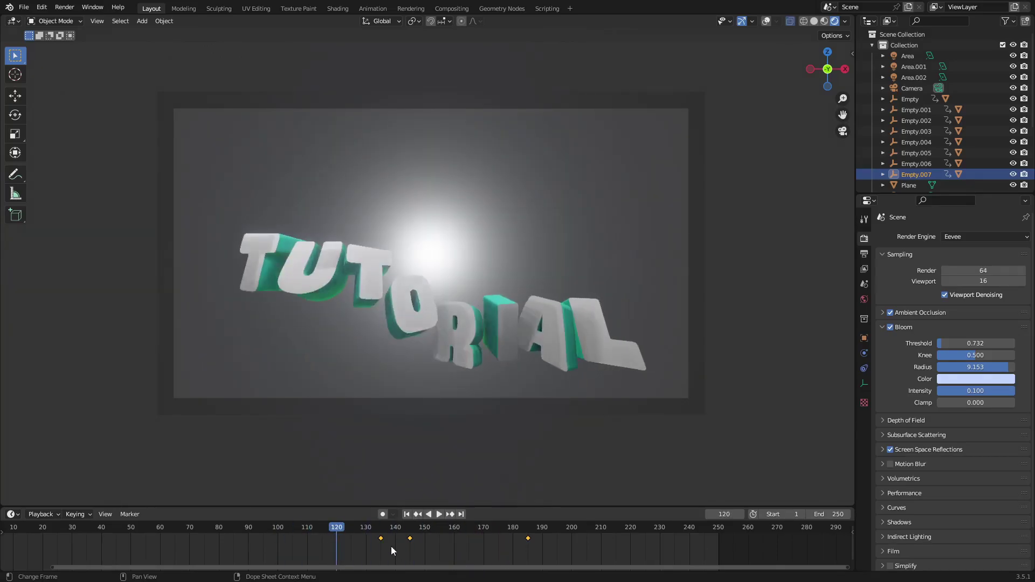
- Show the viewport overlays again and move the playhead to frame 231, past the last keyframe
{"action": "scroll", "coordinate": [391, 546], "scroll_direction": "down", "scroll_amount": 5}
{"action": "left_click", "coordinate": [764, 21]}
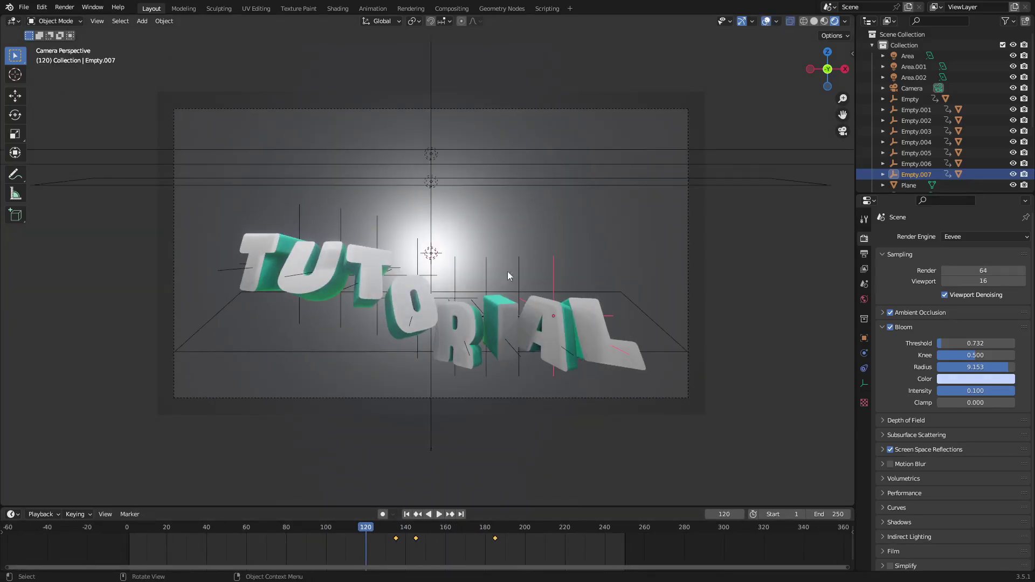
{"action": "middle_click_drag", "start_coordinate": [507, 271], "coordinate": [545, 338]}
{"action": "scroll", "coordinate": [545, 338], "scroll_direction": "down", "scroll_amount": 4}
{"action": "left_click_drag", "start_coordinate": [448, 528], "coordinate": [580, 533]}
{"action": "key", "text": "space"}
- Select all eight letter empties together, from the L's empty through to the first T's empty
{"action": "middle_click_drag", "start_coordinate": [614, 442], "coordinate": [509, 402]}
{"action": "right_click", "coordinate": [446, 244]}
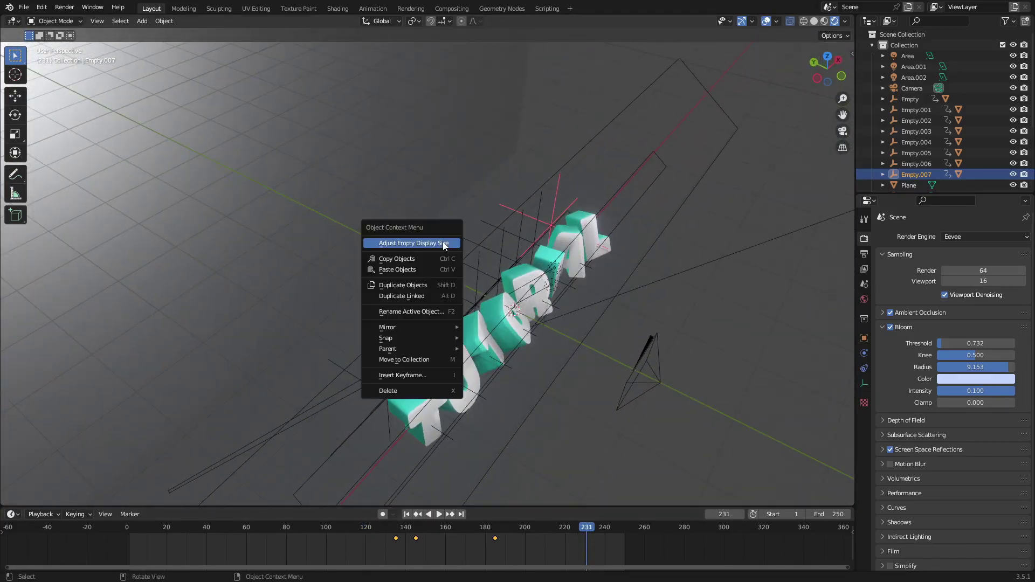
{"action": "left_click_drag", "start_coordinate": [458, 209], "coordinate": [469, 209]}
{"action": "middle_click_drag", "start_coordinate": [471, 208], "coordinate": [513, 209]}
{"action": "key", "text": "c"}
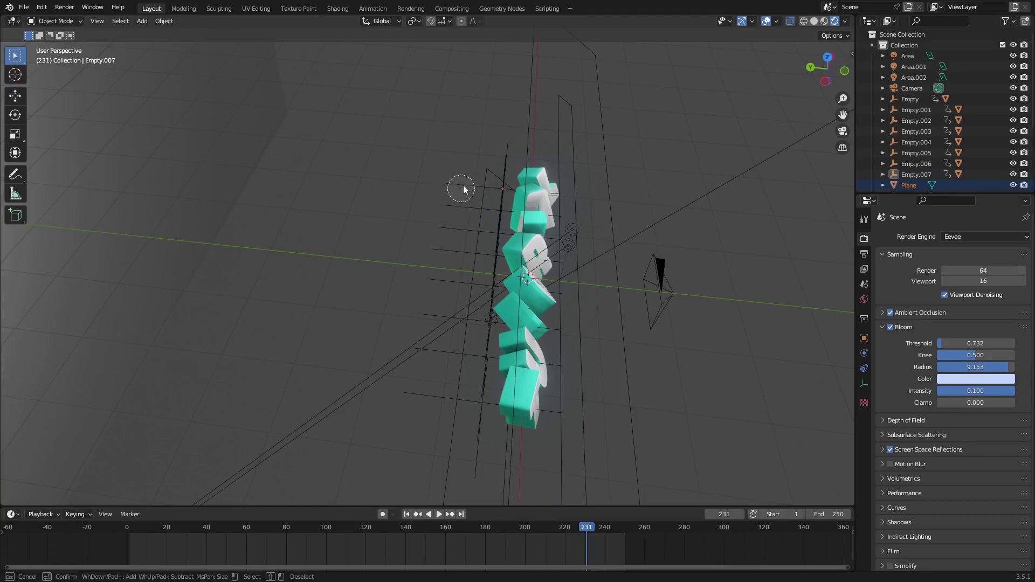
{"action": "left_click", "coordinate": [452, 207], "text": "shift"}
{"action": "left_click", "coordinate": [453, 228], "text": "shift"}
{"action": "left_click", "coordinate": [455, 249], "text": "shift"}
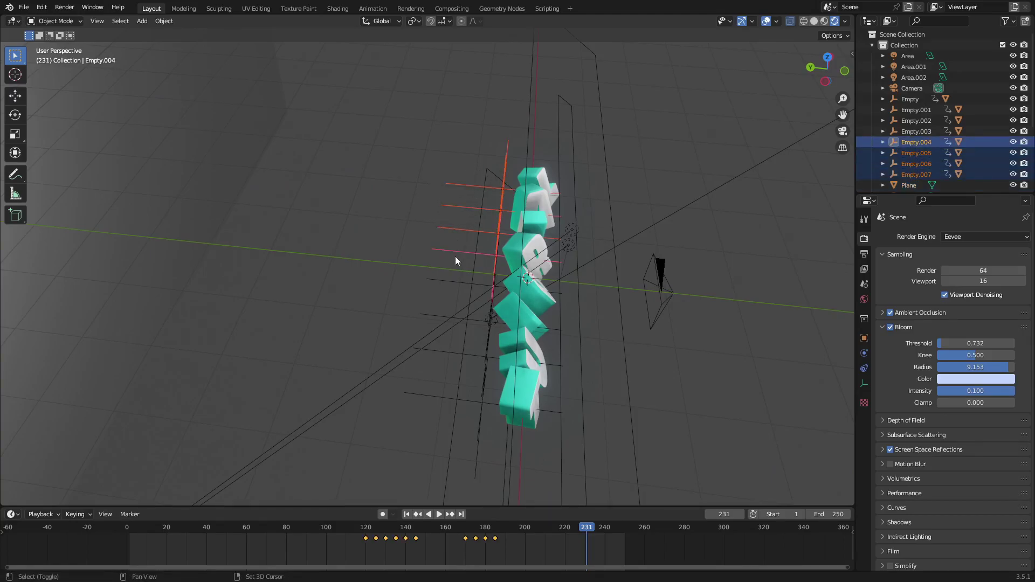
{"action": "left_click", "coordinate": [451, 279], "text": "shift"}
{"action": "left_click", "coordinate": [448, 353], "text": "shift"}
{"action": "left_click", "coordinate": [438, 402], "text": "shift"}
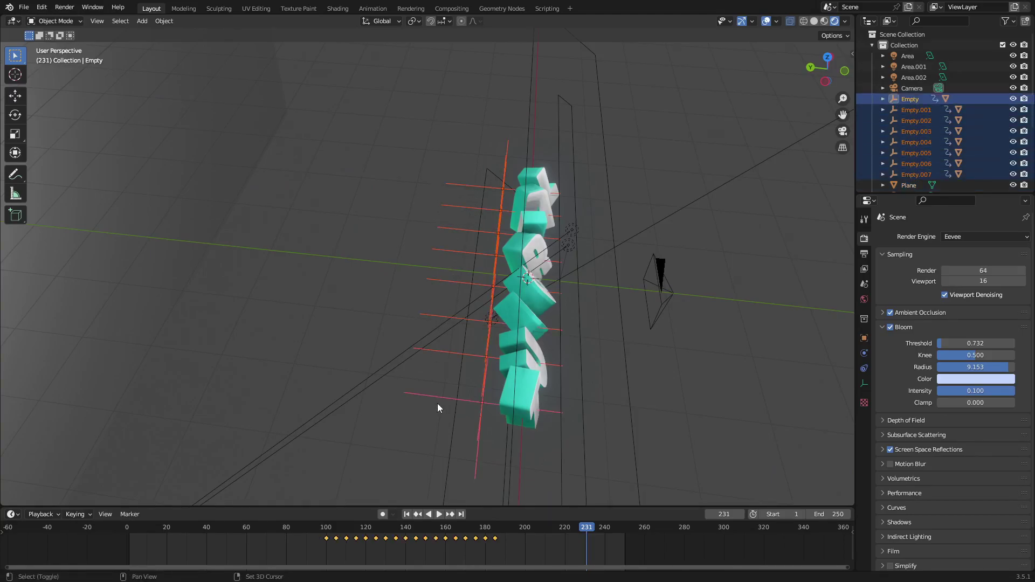
- Shift all the empties' keyframes earlier to start at about frame 2 and play the animation in the camera view
{"action": "scroll", "coordinate": [446, 410], "scroll_direction": "down", "scroll_amount": 6}
{"action": "left_click_drag", "start_coordinate": [519, 536], "coordinate": [242, 550]}
{"action": "middle_click_drag", "start_coordinate": [475, 365], "coordinate": [476, 413]}
{"action": "scroll", "coordinate": [475, 414], "scroll_direction": "up", "scroll_amount": 6}
{"action": "key", "text": "g"}
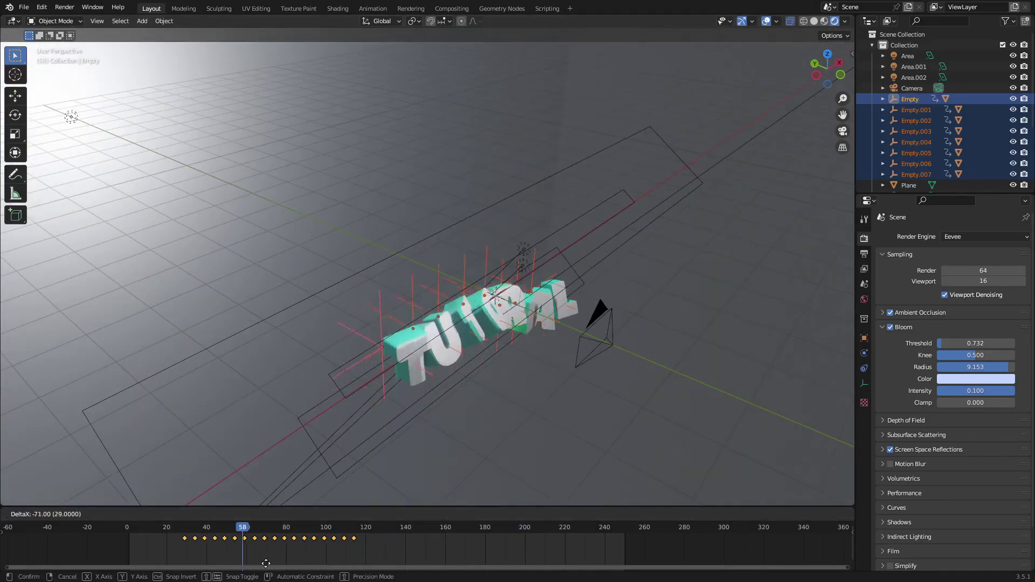
{"action": "key", "text": "space"}
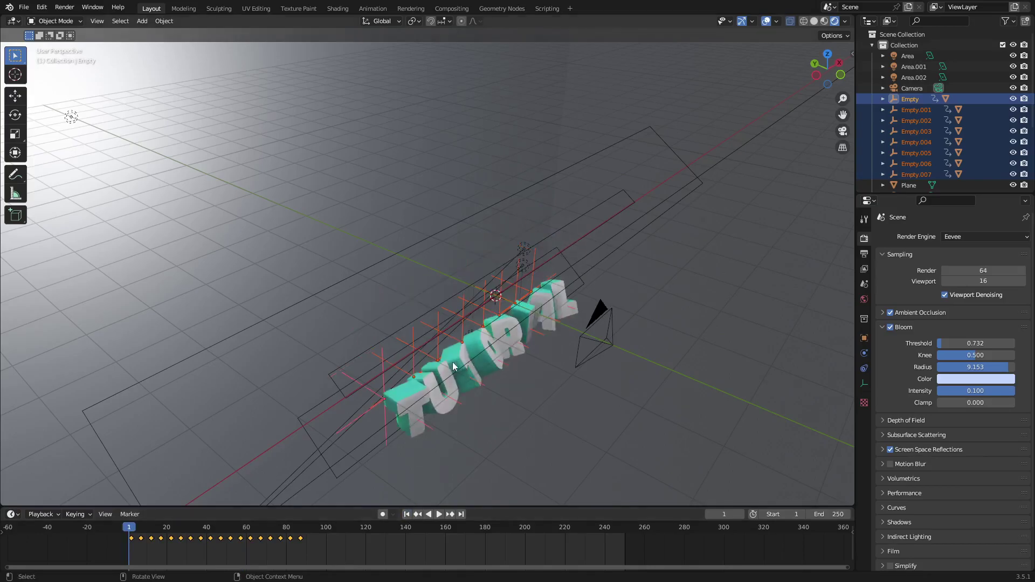
{"action": "key", "text": "KP_0"}
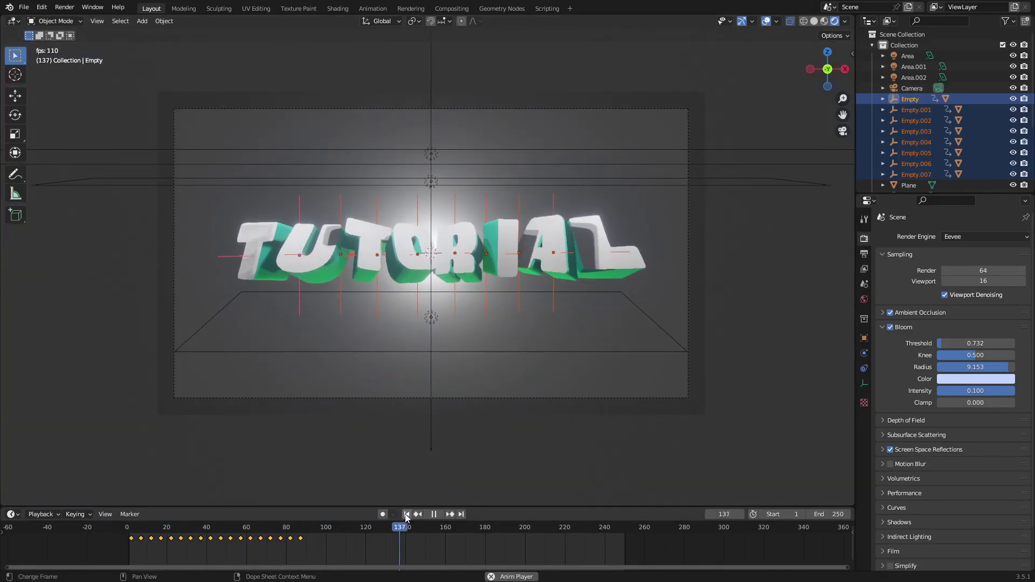
- Replay the letters' staggered rise from the first frame several times and stop the playback
{"action": "left_click", "coordinate": [406, 514]}
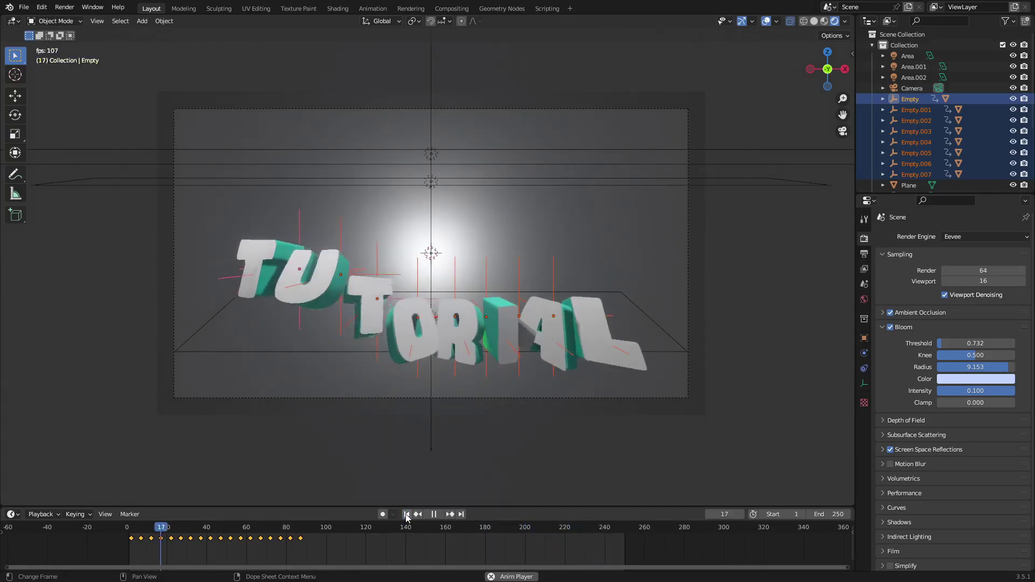
{"action": "left_click", "coordinate": [407, 515]}
{"action": "left_click", "coordinate": [406, 514]}
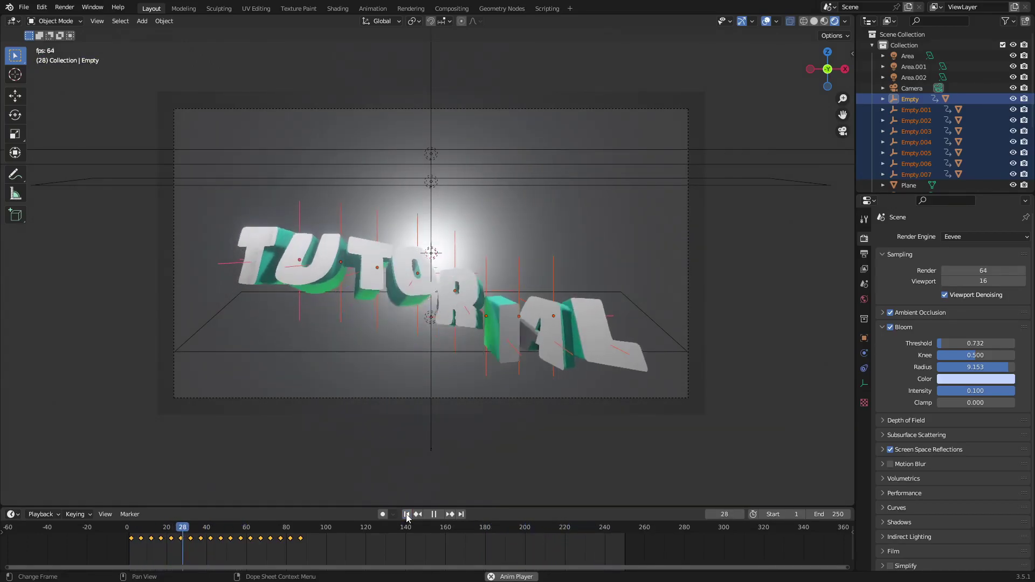
{"action": "left_click", "coordinate": [435, 515]}
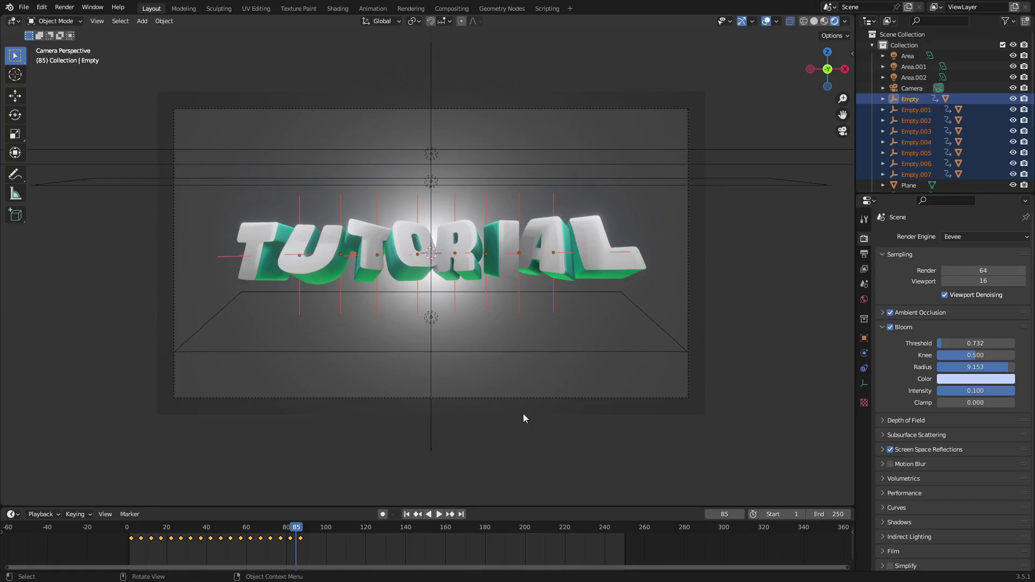
- Select the camera and keyframe its location at frame 20 and frame 80
{"action": "left_click_drag", "start_coordinate": [203, 524], "coordinate": [135, 507]}
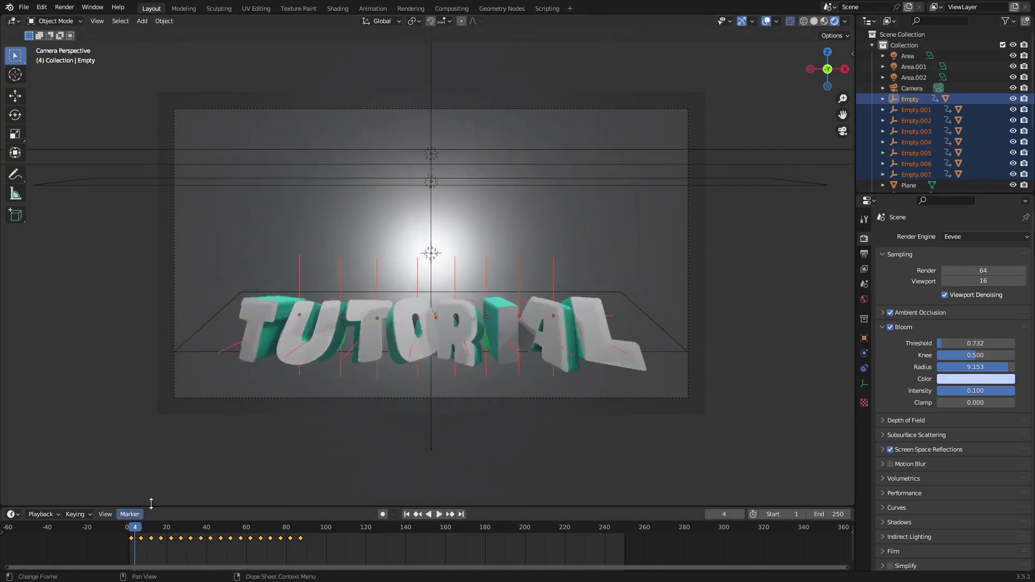
{"action": "left_click", "coordinate": [480, 398]}
{"action": "key", "text": "space"}
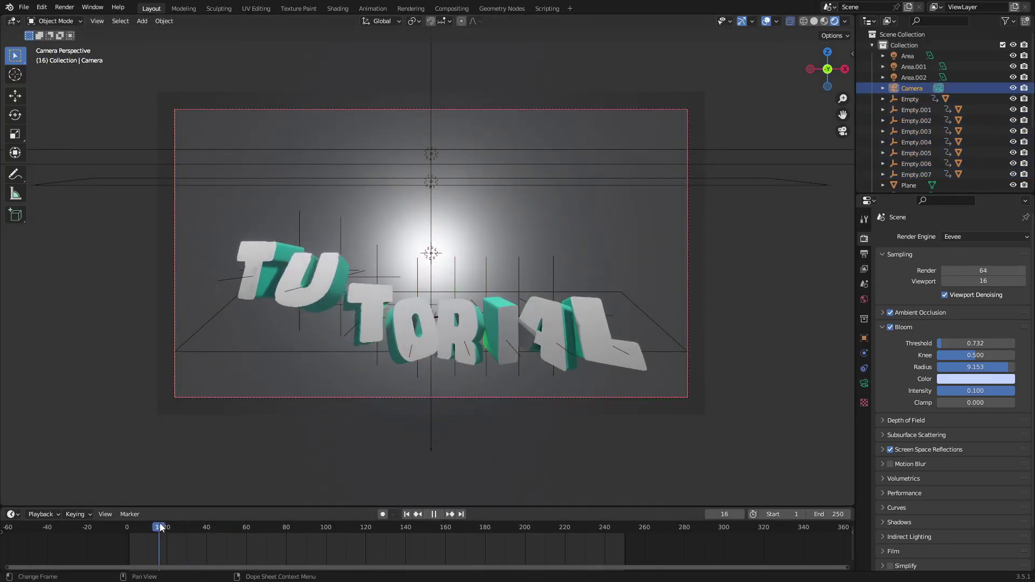
{"action": "key", "text": "space"}
{"action": "key", "text": "i"}
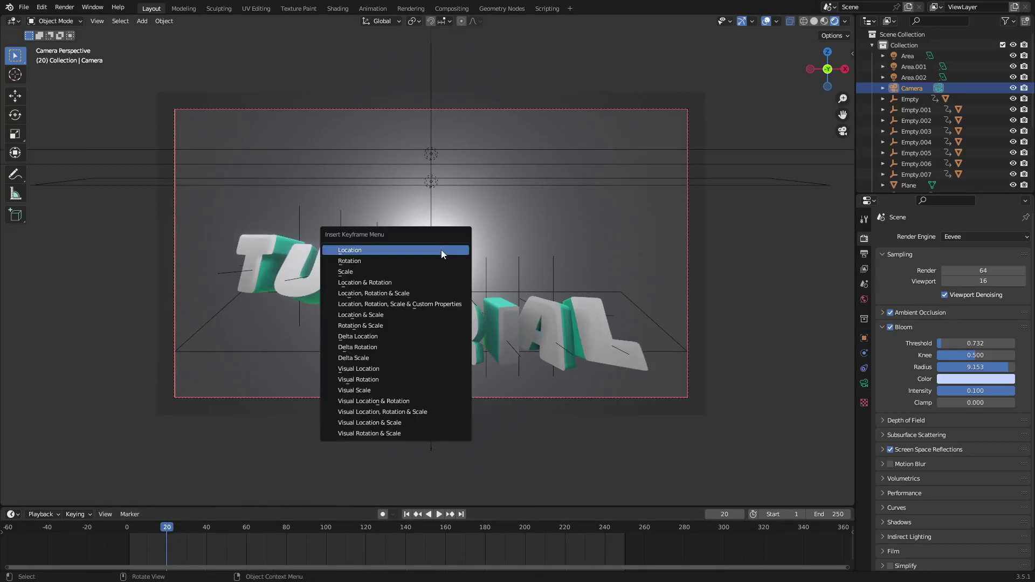
{"action": "left_click", "coordinate": [441, 250]}
{"action": "left_click", "coordinate": [286, 531]}
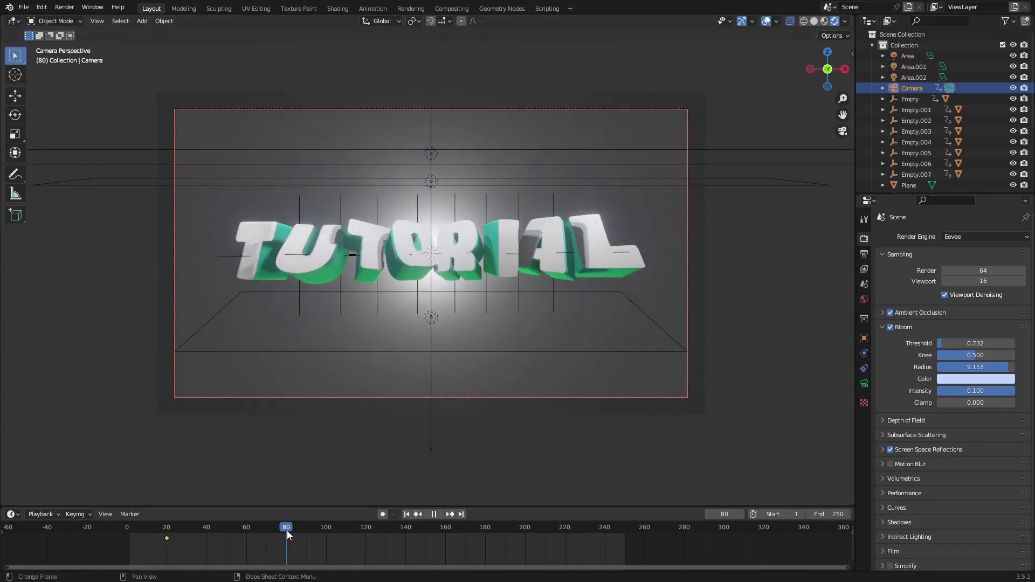
{"action": "key", "text": "i"}
{"action": "left_click", "coordinate": [478, 288]}
- At frame 20, lower the camera along the global Z axis and keyframe its location
{"action": "left_click", "coordinate": [167, 527]}
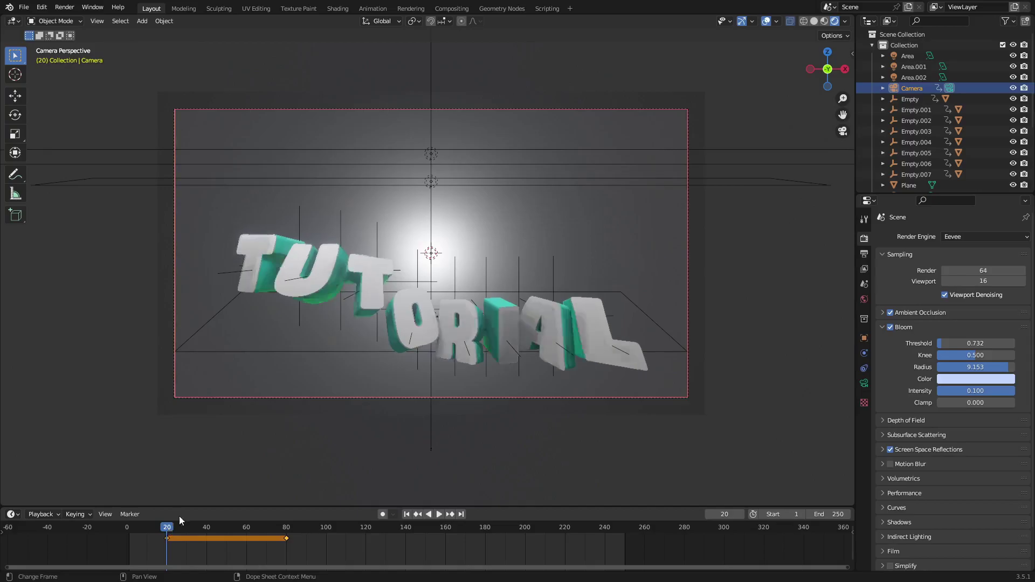
{"action": "key", "text": "g"}
{"action": "key", "text": "z"}
{"action": "left_click", "coordinate": [616, 333]}
{"action": "key", "text": "i"}
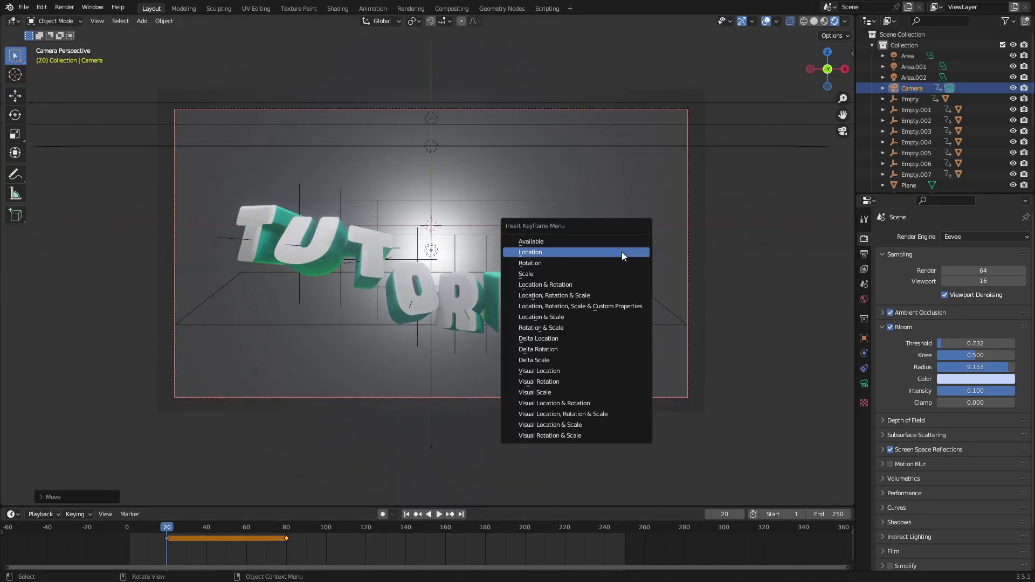
{"action": "left_click", "coordinate": [622, 251]}
- Try to lower the camera along Z at frame 1 and keyframe its location, checking the move in playback
{"action": "key", "text": "shift+Left"}
{"action": "key", "text": "g"}
{"action": "key", "text": "z"}
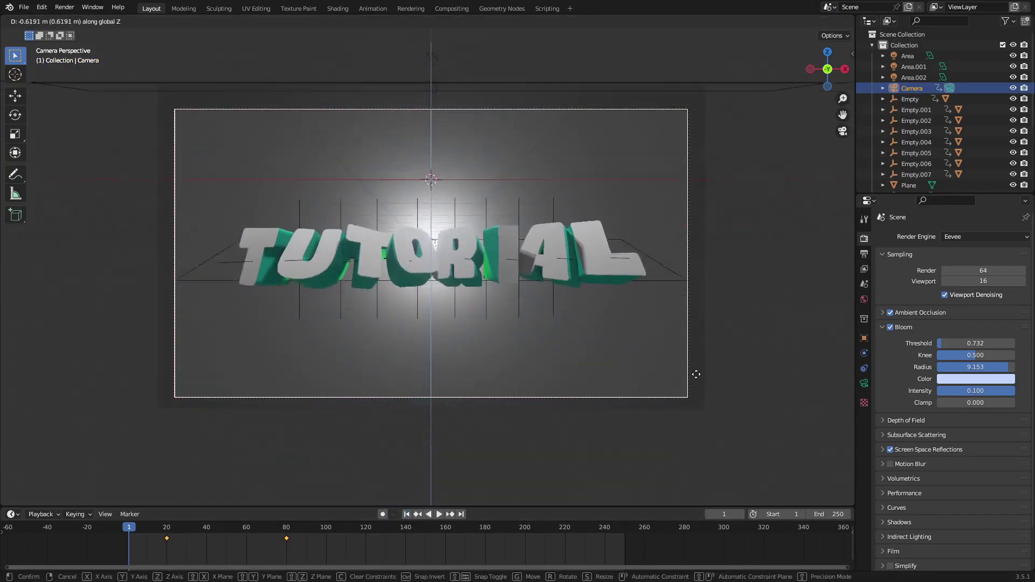
{"action": "left_click", "coordinate": [704, 375]}
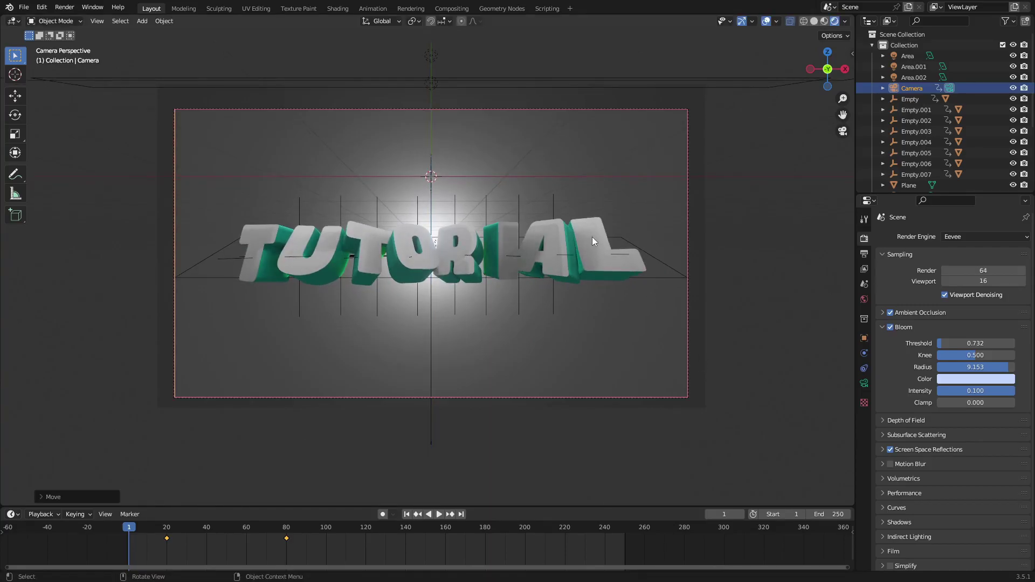
{"action": "key", "text": "i"}
{"action": "left_click", "coordinate": [593, 236]}
{"action": "left_click", "coordinate": [441, 515]}
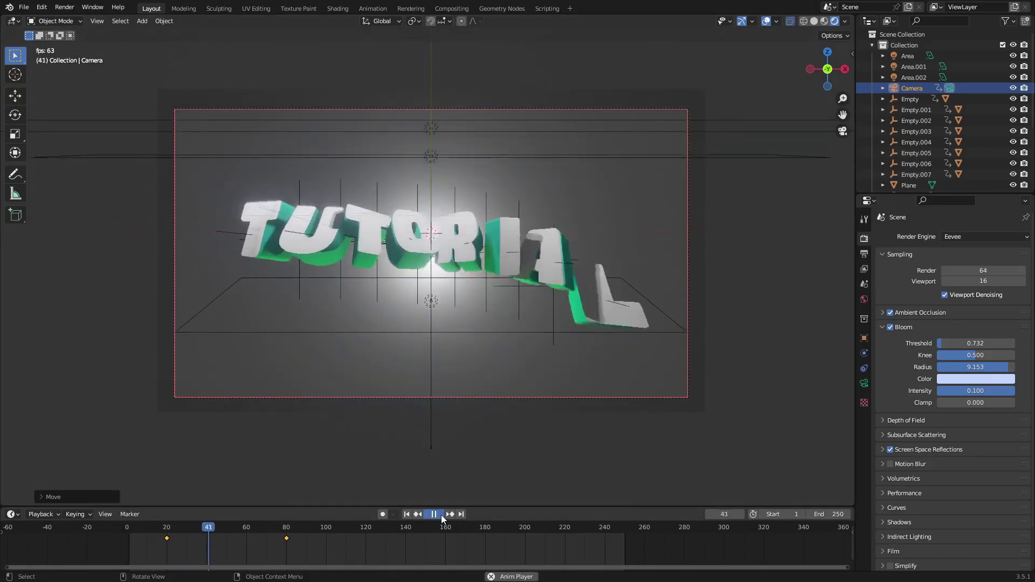
{"action": "left_click", "coordinate": [441, 516]}
- At frame 1, lower the camera about 0.6 m along the global Z axis and keyframe its location
{"action": "left_click", "coordinate": [406, 514]}
{"action": "key", "text": "g"}
{"action": "key", "text": "z"}
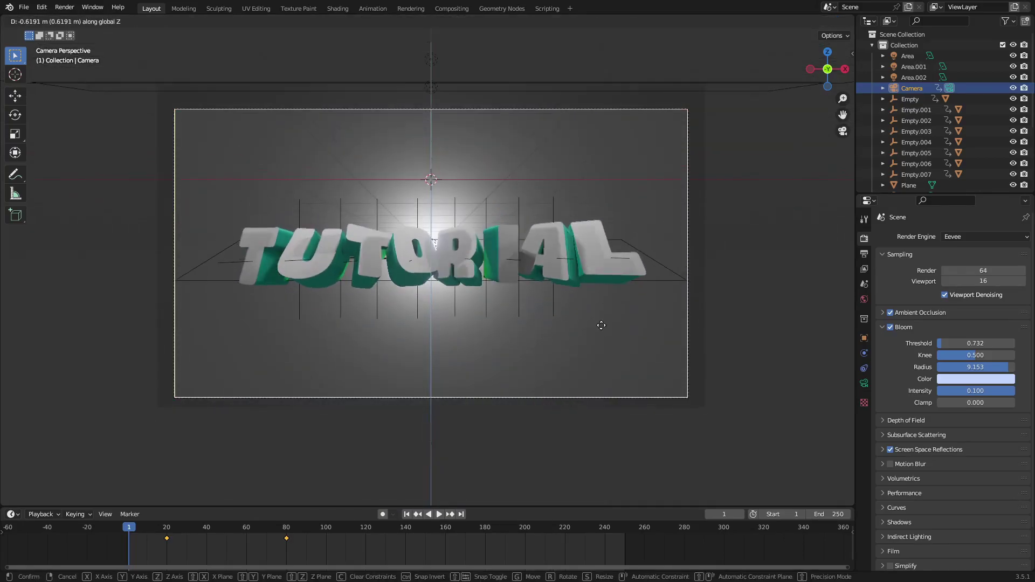
{"action": "left_click", "coordinate": [600, 322]}
{"action": "key", "text": "i"}
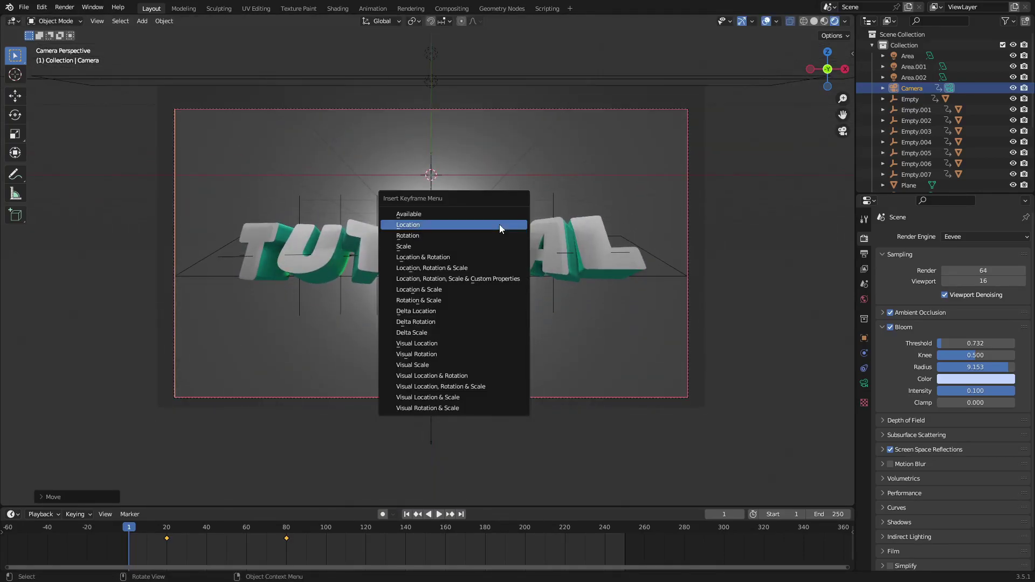
{"action": "left_click", "coordinate": [499, 224]}
- Play the camera move with overlays hidden, rerunning it from the first frame and again from about frame 243
{"action": "key", "text": "space"}
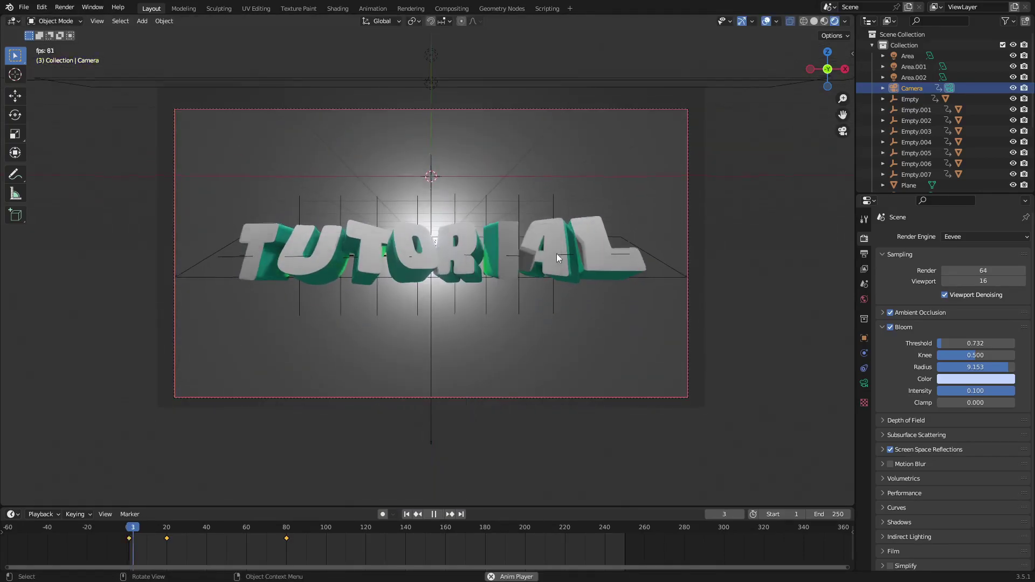
{"action": "key", "text": "shift+alt+z"}
{"action": "left_click", "coordinate": [408, 514]}
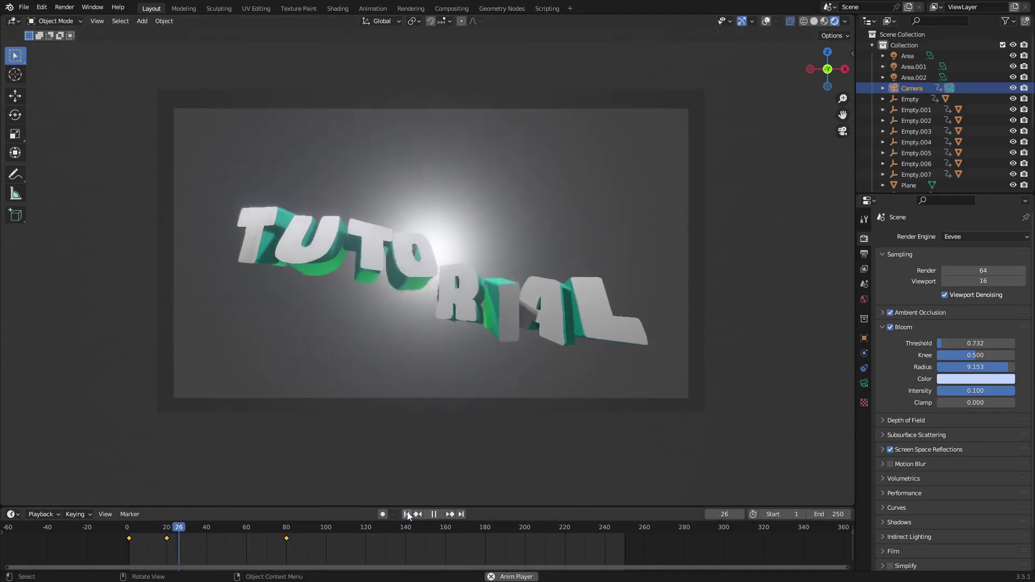
{"action": "left_click", "coordinate": [408, 514]}
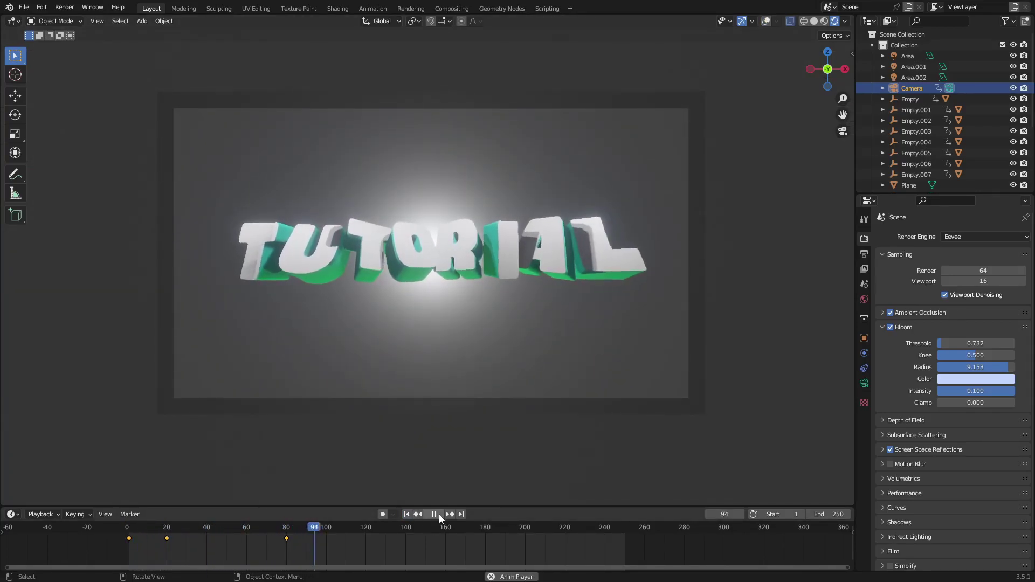
{"action": "left_click", "coordinate": [606, 529]}
{"action": "left_click_drag", "start_coordinate": [634, 531], "coordinate": [611, 530]}
{"action": "key", "text": "space"}
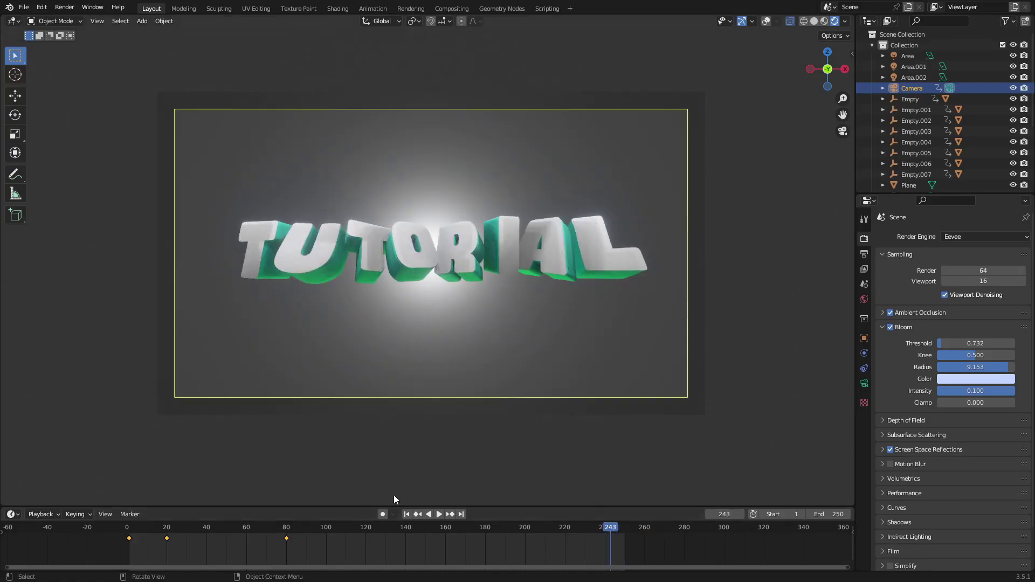
{"action": "left_click", "coordinate": [440, 515]}
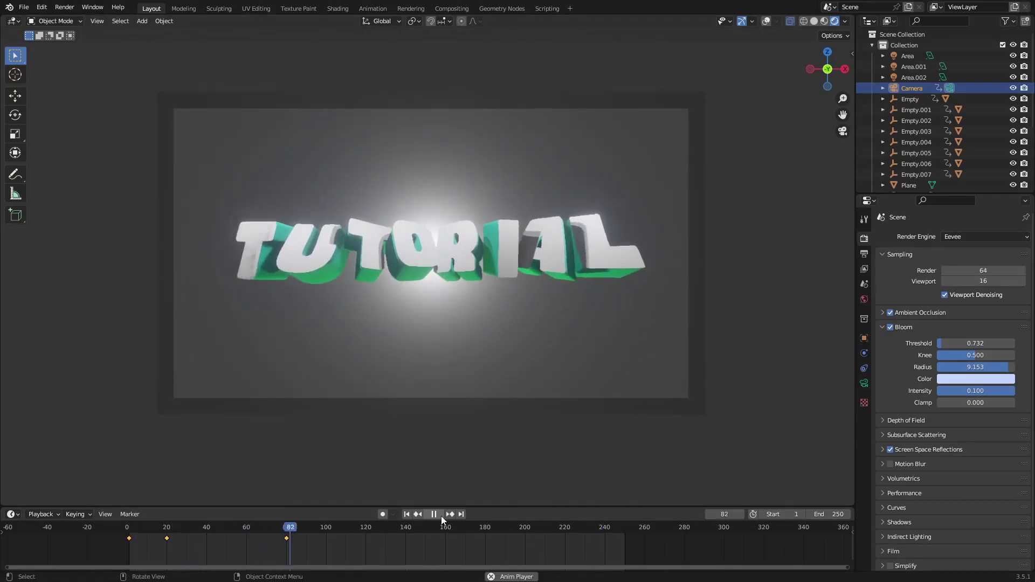
- Darken the background plane's material by setting its base color to a value of about 0.042 with a slight blue tint
{"action": "scroll", "coordinate": [573, 334], "scroll_direction": "down", "scroll_amount": 1}
{"action": "left_click", "coordinate": [574, 333]}
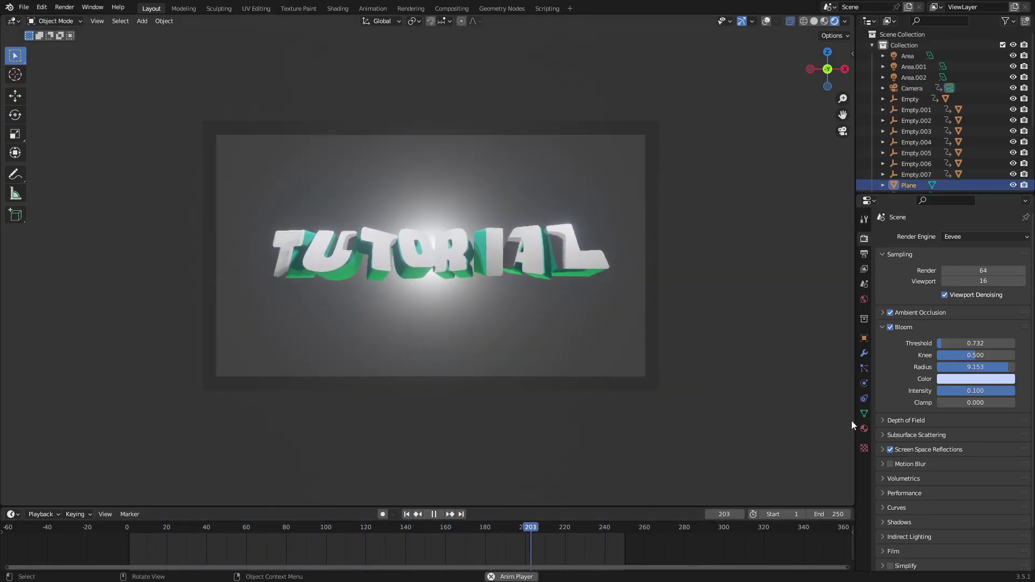
{"action": "left_click", "coordinate": [864, 428]}
{"action": "left_click", "coordinate": [896, 283]}
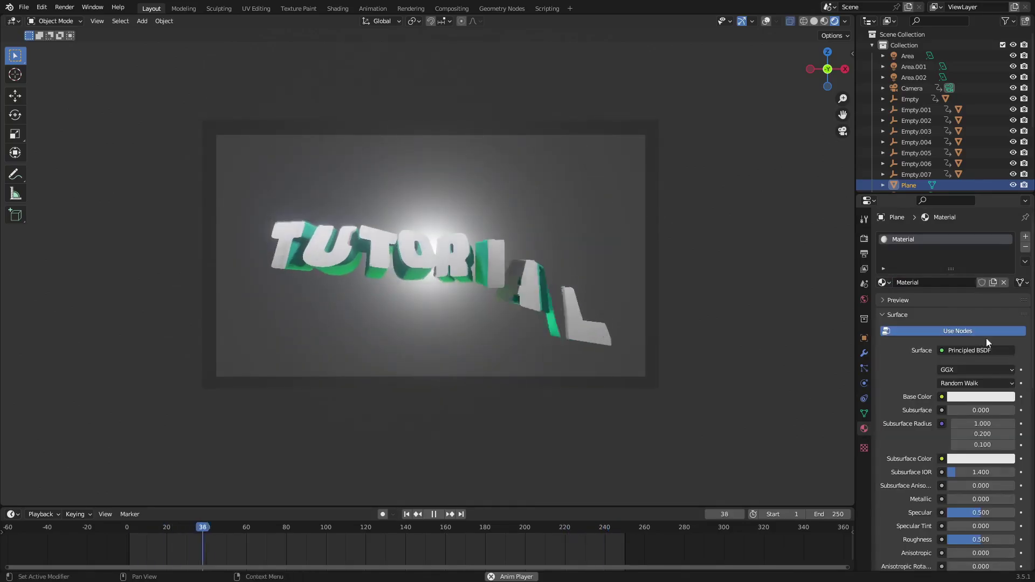
{"action": "left_click", "coordinate": [988, 398]}
{"action": "left_click_drag", "start_coordinate": [1006, 254], "coordinate": [1006, 298]}
{"action": "left_click_drag", "start_coordinate": [939, 370], "coordinate": [932, 370]}
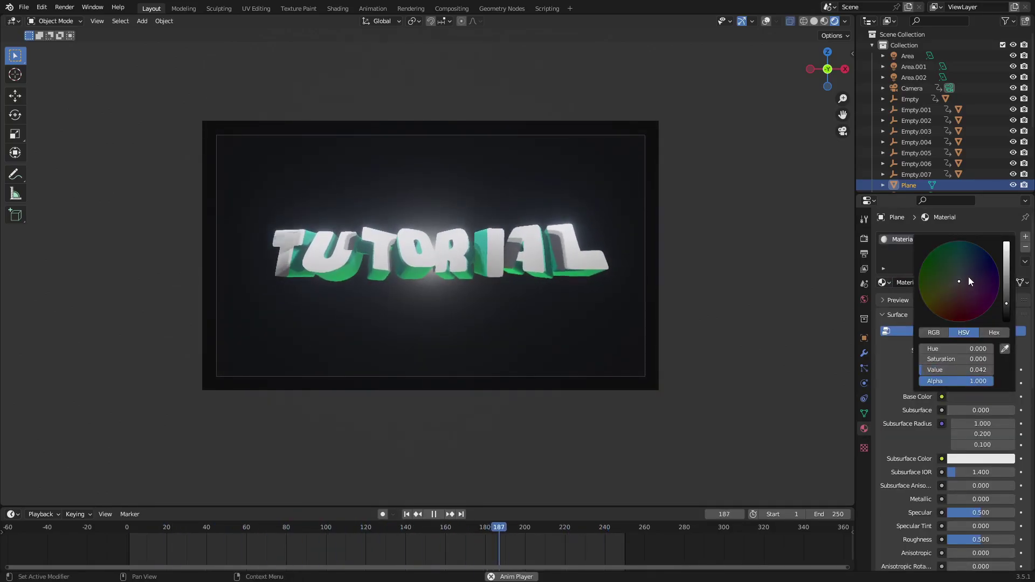
{"action": "left_click_drag", "start_coordinate": [969, 276], "coordinate": [959, 276]}
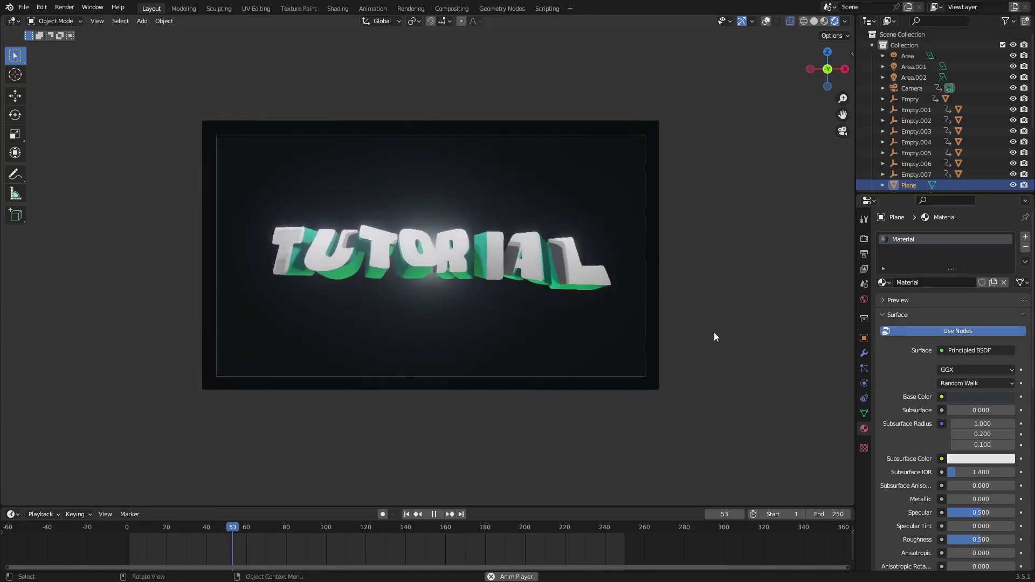
- Set the background plane's Specular to 0 and Roughness to 1, and check the result in the camera view
{"action": "middle_click_drag", "start_coordinate": [714, 338], "coordinate": [630, 329]}
{"action": "scroll", "coordinate": [630, 328], "scroll_direction": "down", "scroll_amount": 4}
{"action": "middle_click_drag", "start_coordinate": [708, 302], "coordinate": [728, 299]}
{"action": "left_click_drag", "start_coordinate": [982, 511], "coordinate": [948, 512]}
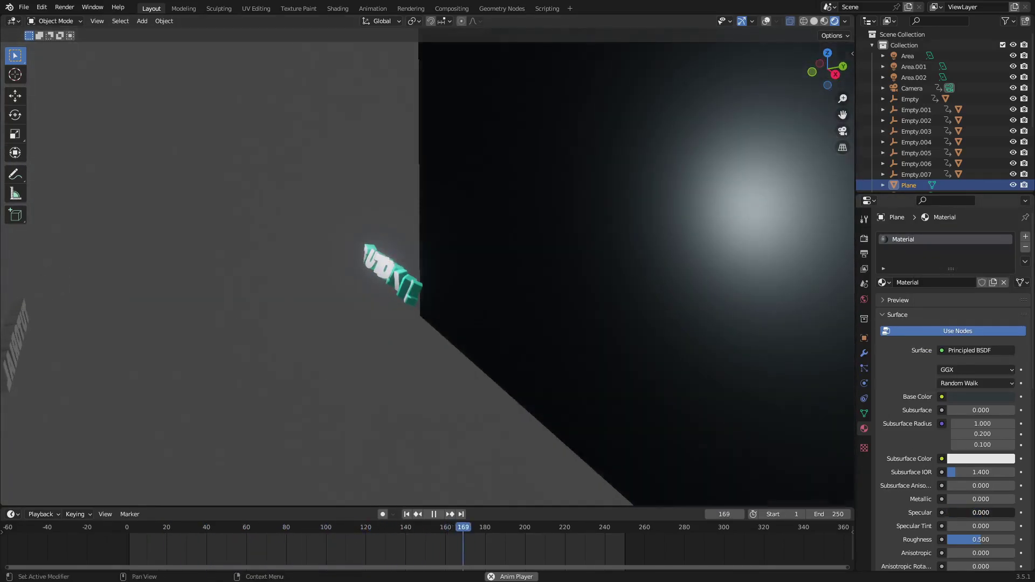
{"action": "key", "text": "KP_0"}
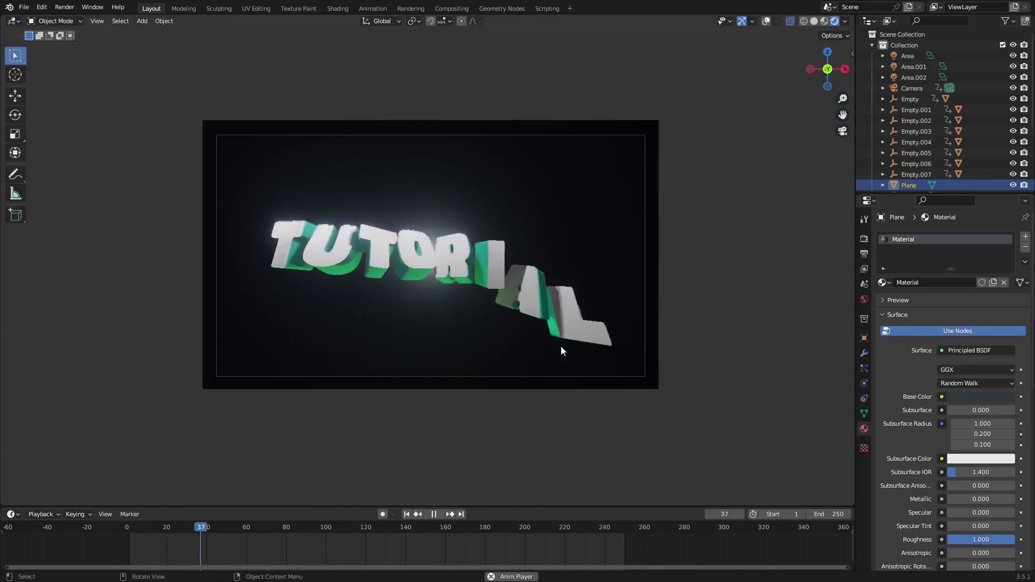
{"action": "key", "text": "Home"}
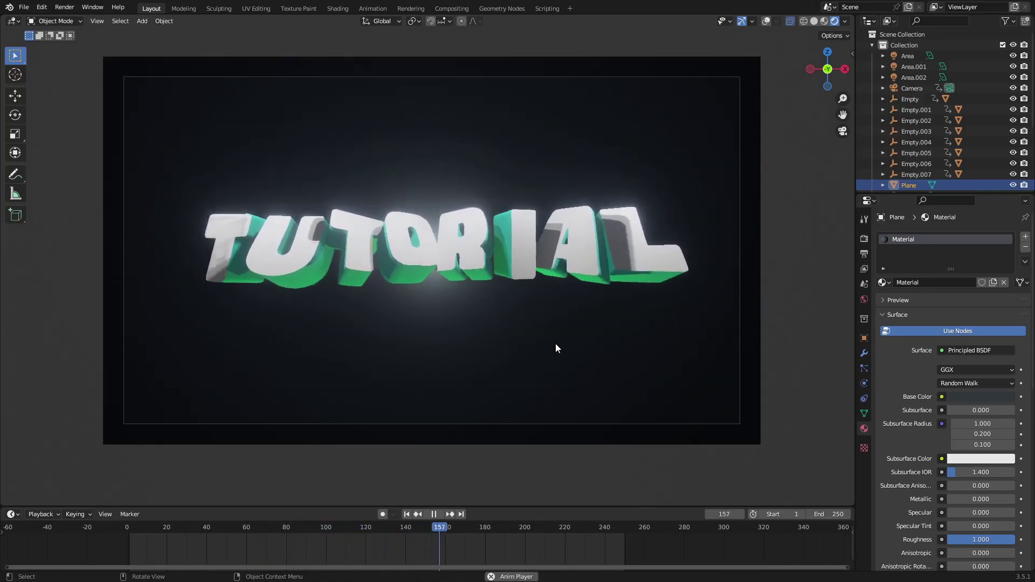
{"action": "scroll", "coordinate": [561, 346], "scroll_direction": "down", "scroll_amount": 5}
{"action": "scroll", "coordinate": [593, 348], "scroll_direction": "up", "scroll_amount": 4}
{"action": "scroll", "coordinate": [701, 356], "scroll_direction": "down", "scroll_amount": 1}
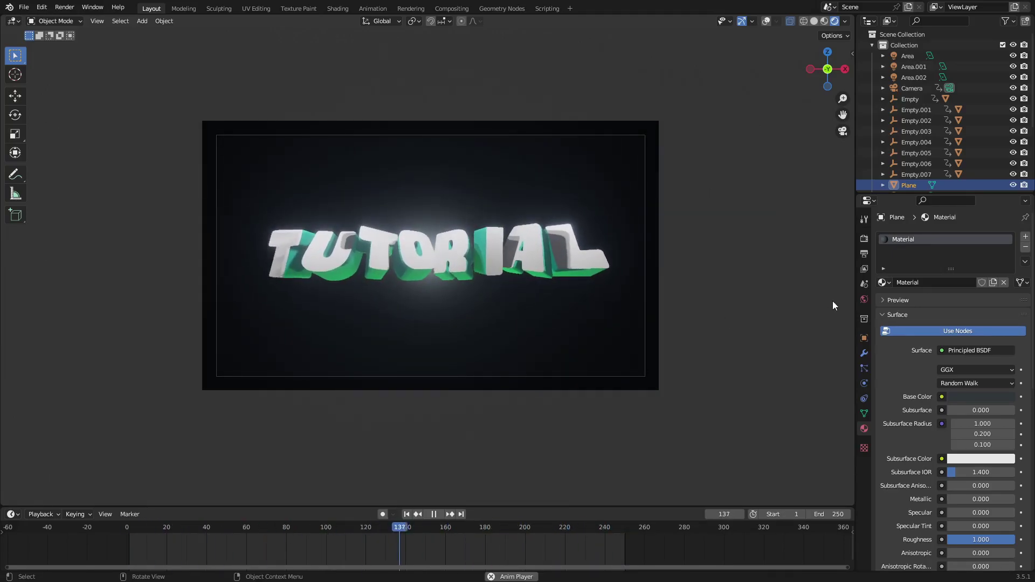
- Change the base color of the letters' PURPLE side material to green, hue about 0.344 and saturation about 0.937, via the U
{"action": "left_click", "coordinate": [864, 241]}
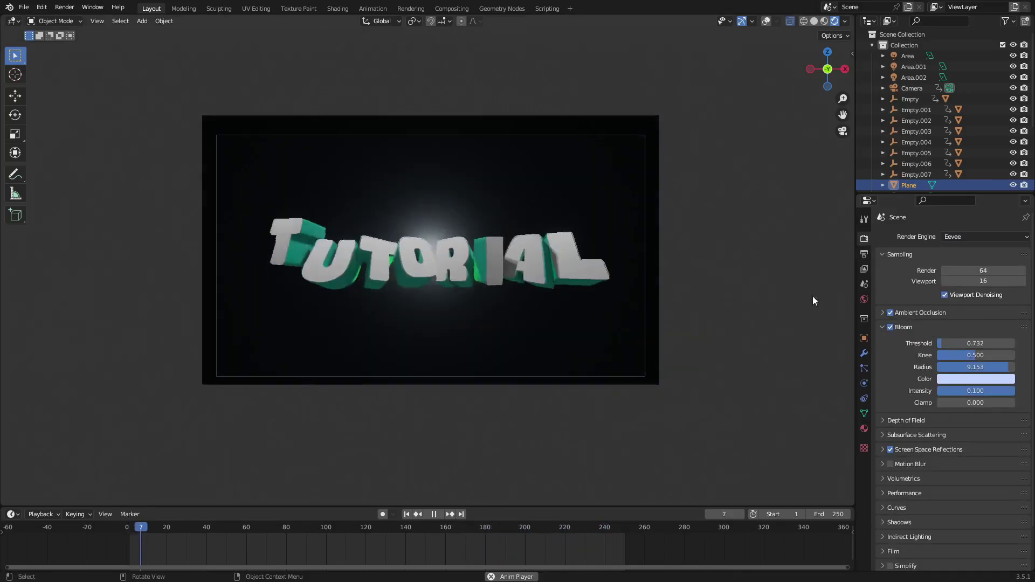
{"action": "left_click", "coordinate": [338, 264]}
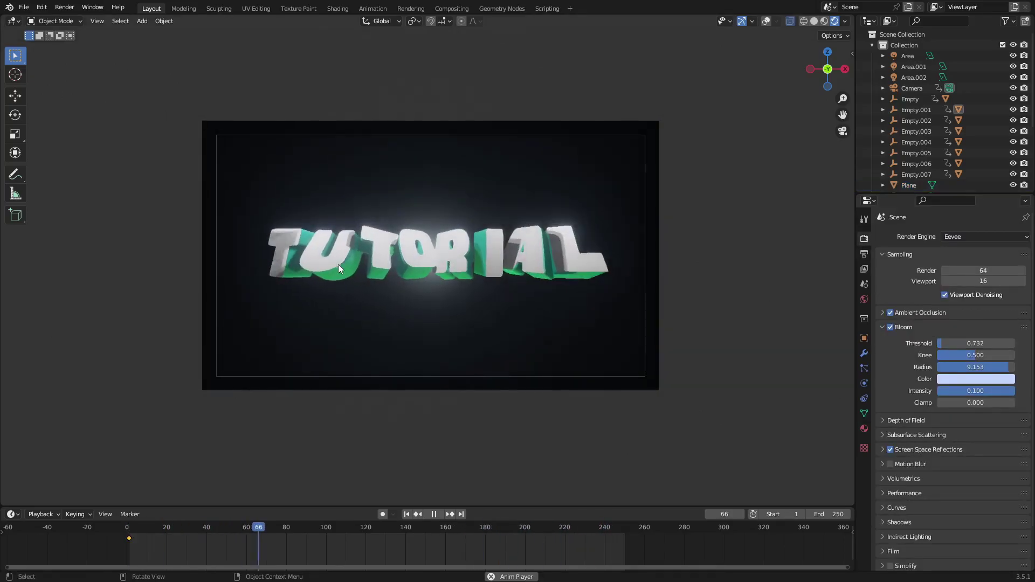
{"action": "left_click", "coordinate": [865, 429]}
{"action": "left_click", "coordinate": [983, 418]}
{"action": "mouse_move", "coordinate": [985, 274]}
{"action": "left_mouse_down"}
{"action": "mouse_move", "coordinate": [990, 299]}
{"action": "mouse_move", "coordinate": [938, 305]}
{"action": "mouse_move", "coordinate": [974, 330]}
{"action": "mouse_move", "coordinate": [988, 313]}
{"action": "mouse_move", "coordinate": [963, 283]}
{"action": "mouse_move", "coordinate": [929, 322]}
{"action": "mouse_move", "coordinate": [963, 333]}
{"action": "mouse_move", "coordinate": [930, 286]}
{"action": "left_mouse_up"}
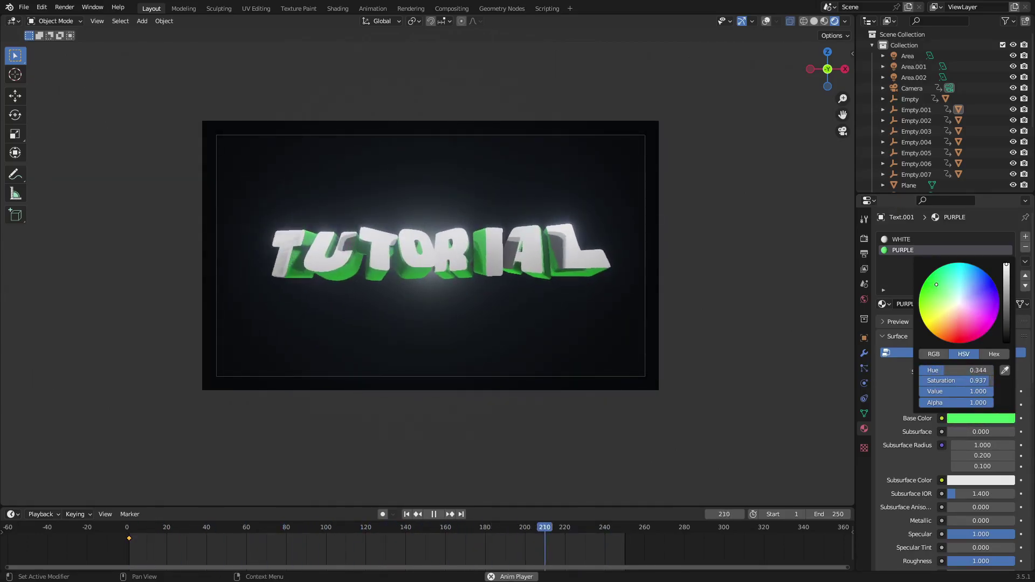